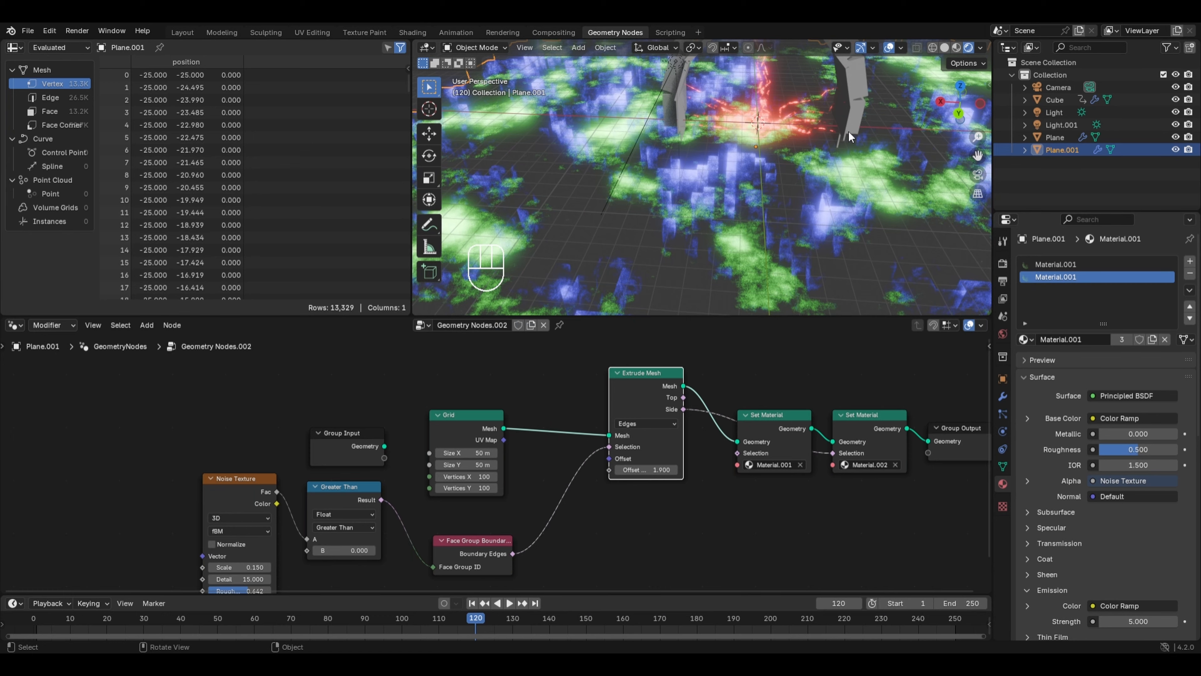
- Create a new material on the arch mesh and switch the node editor to the Shader Editor
scroll(848, 130, "down", 2)
left_click(751, 56)
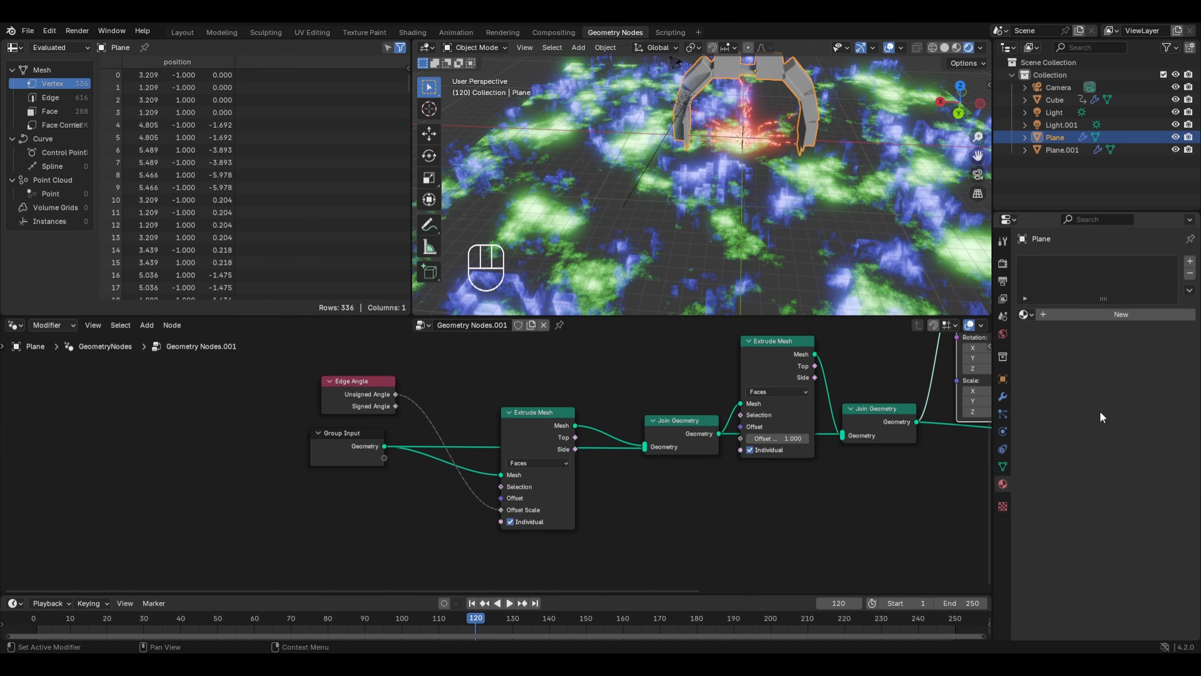
left_click(1123, 315)
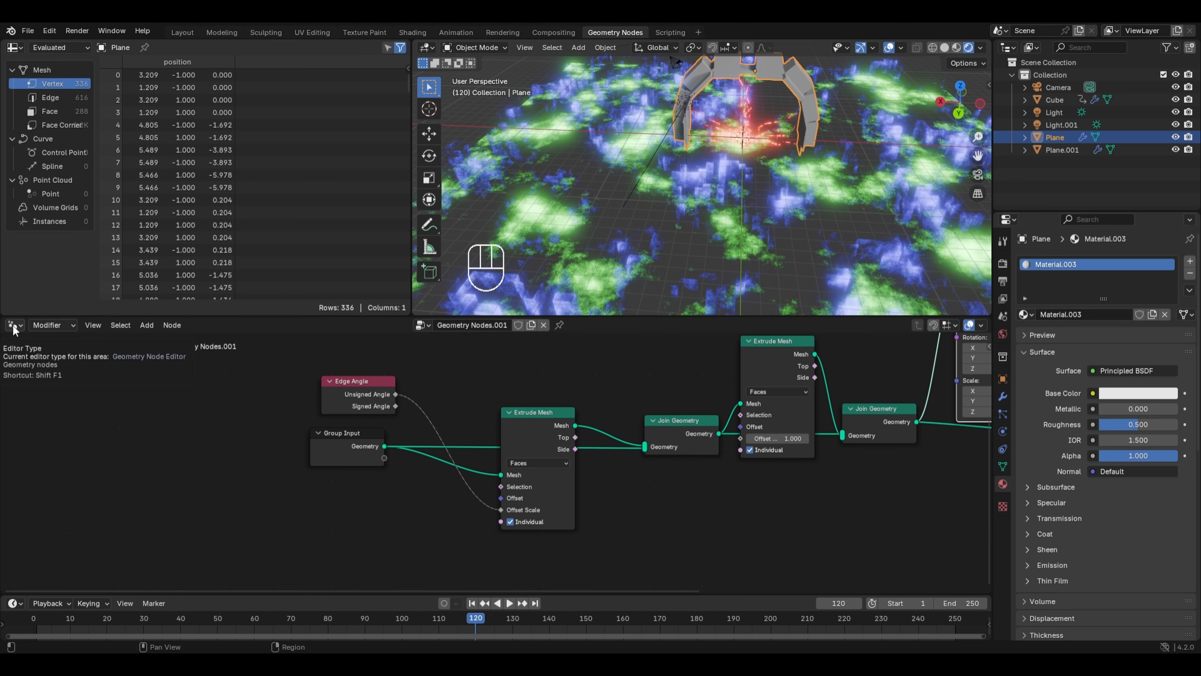
left_click(14, 325)
left_click(71, 441)
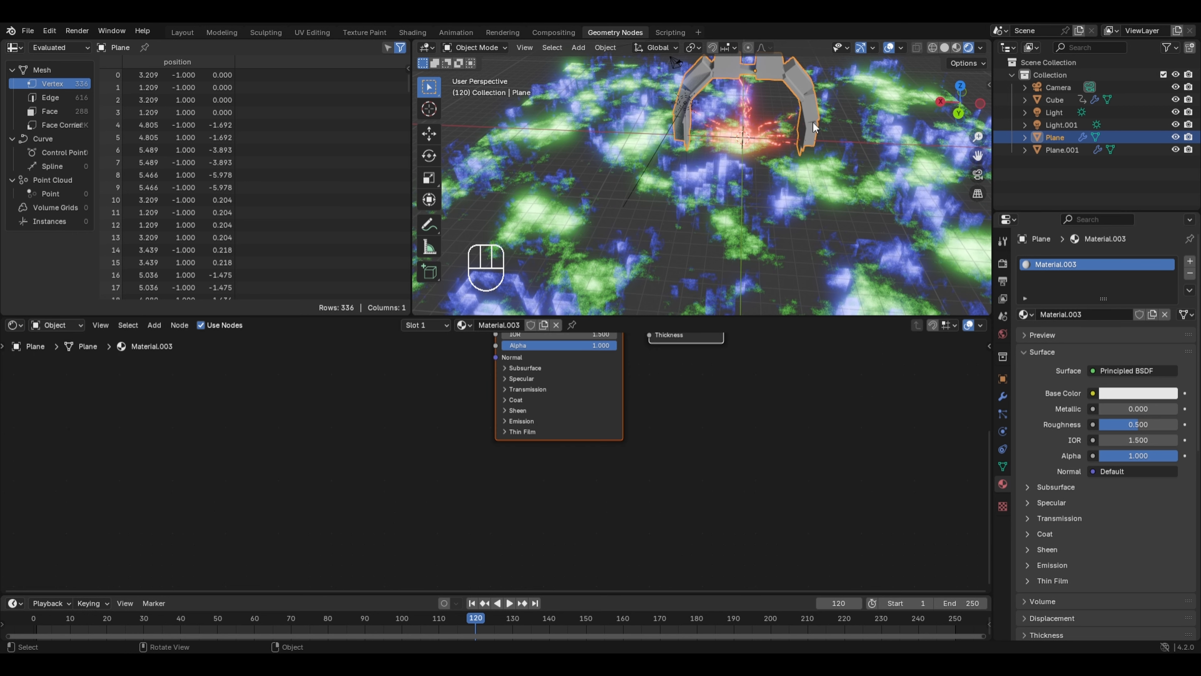
- Isolate the arch in local view, add a sun light and raise it along Z
key("KP_Divide")
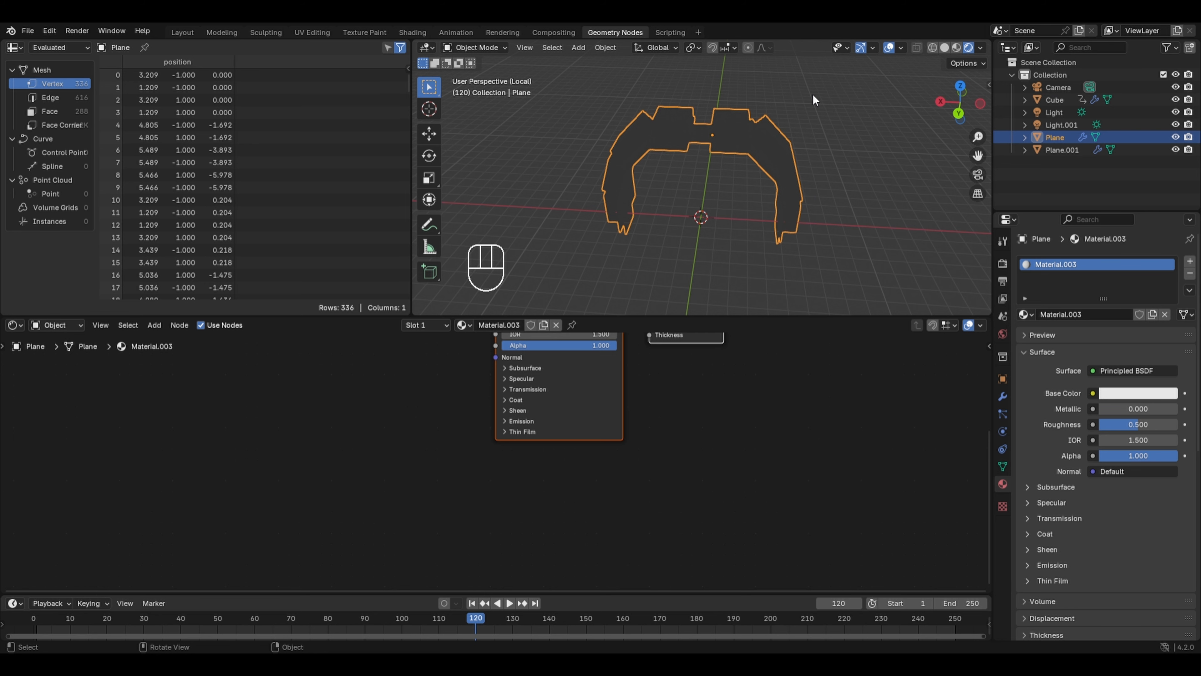
key("shift+a")
mouse_move(770, 224)
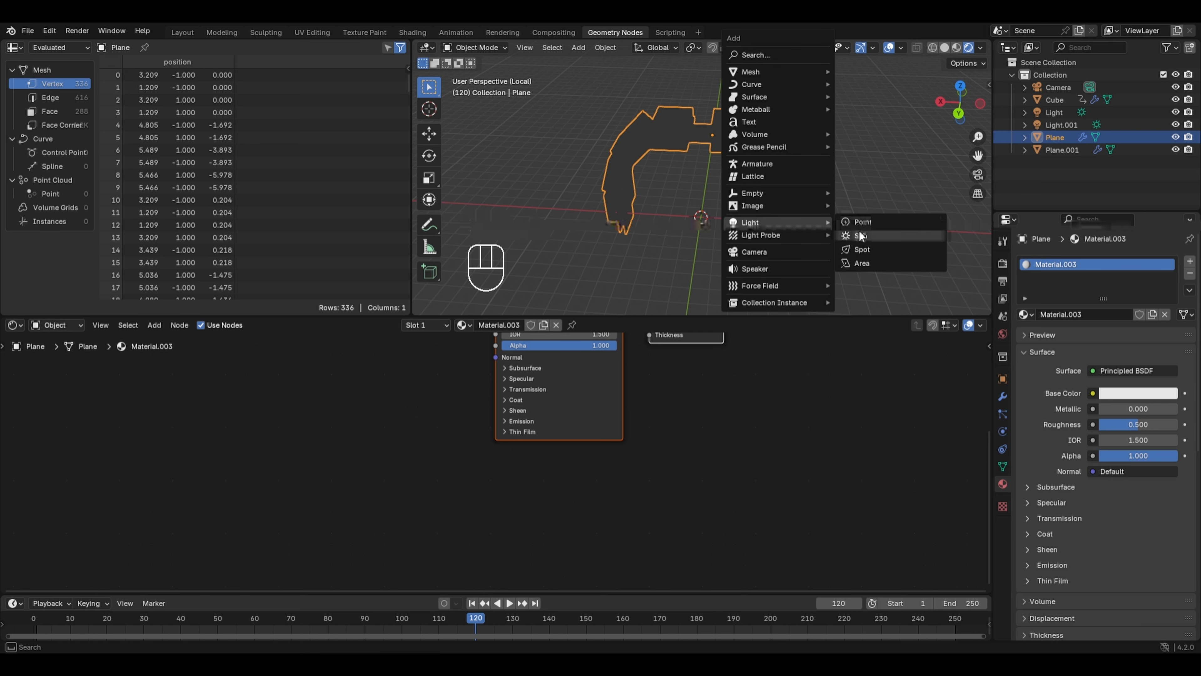
left_click(860, 236)
key("g")
key("z")
left_click(788, 259)
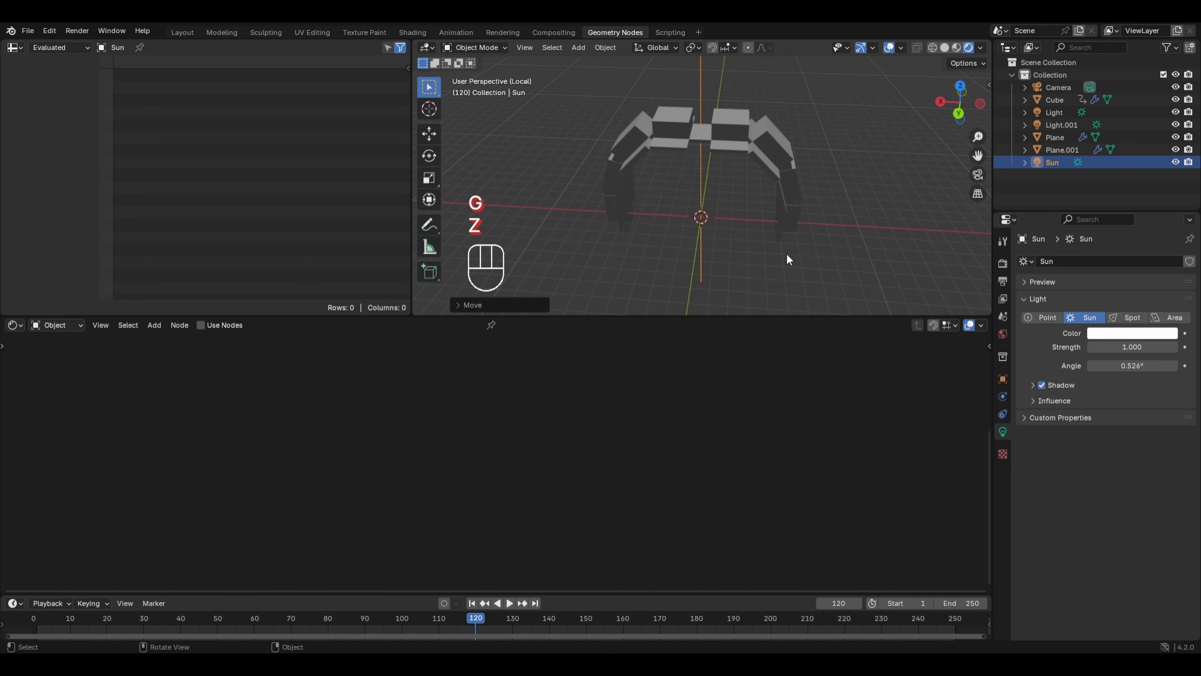
- Rotate the sun light freely so it shines obliquely onto the arch, and set its strength to 4
key("r")
key("r")
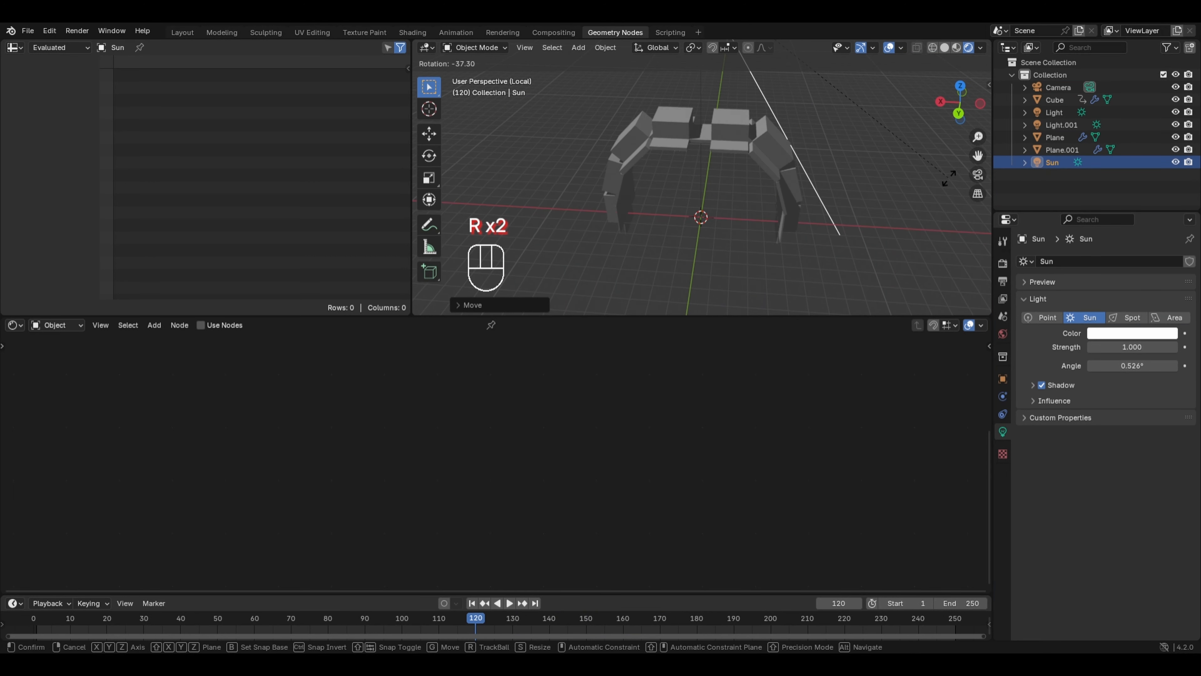
left_click(948, 178)
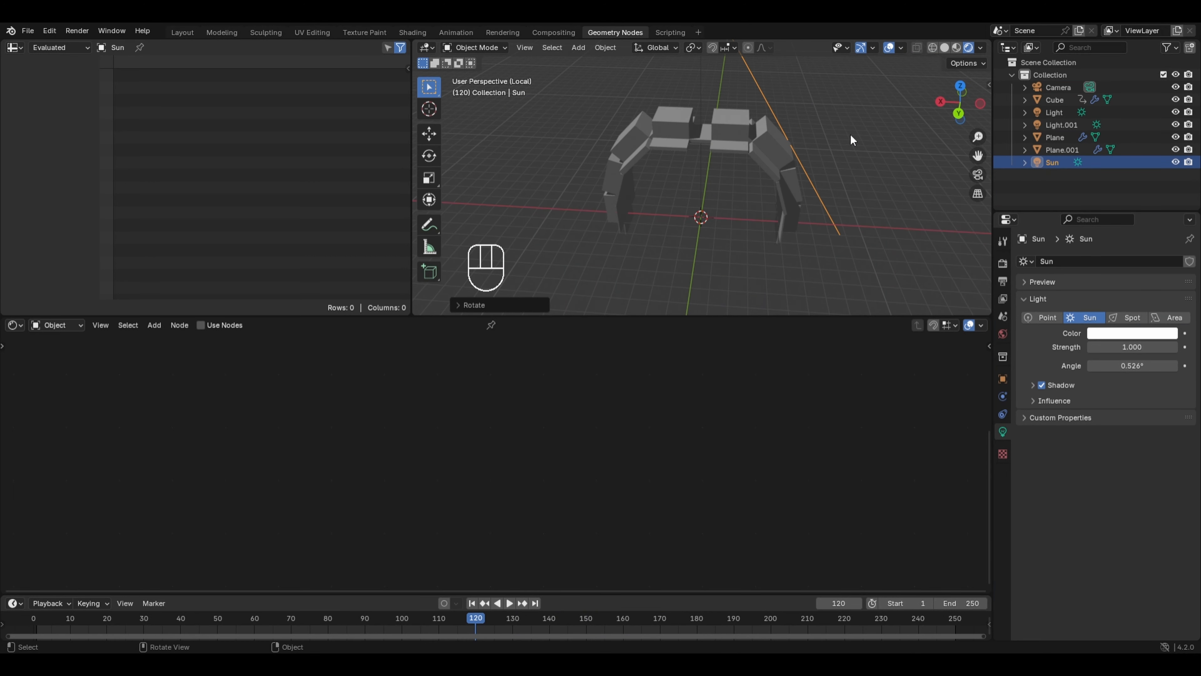
left_click(1129, 348)
type("5")
key("Return")
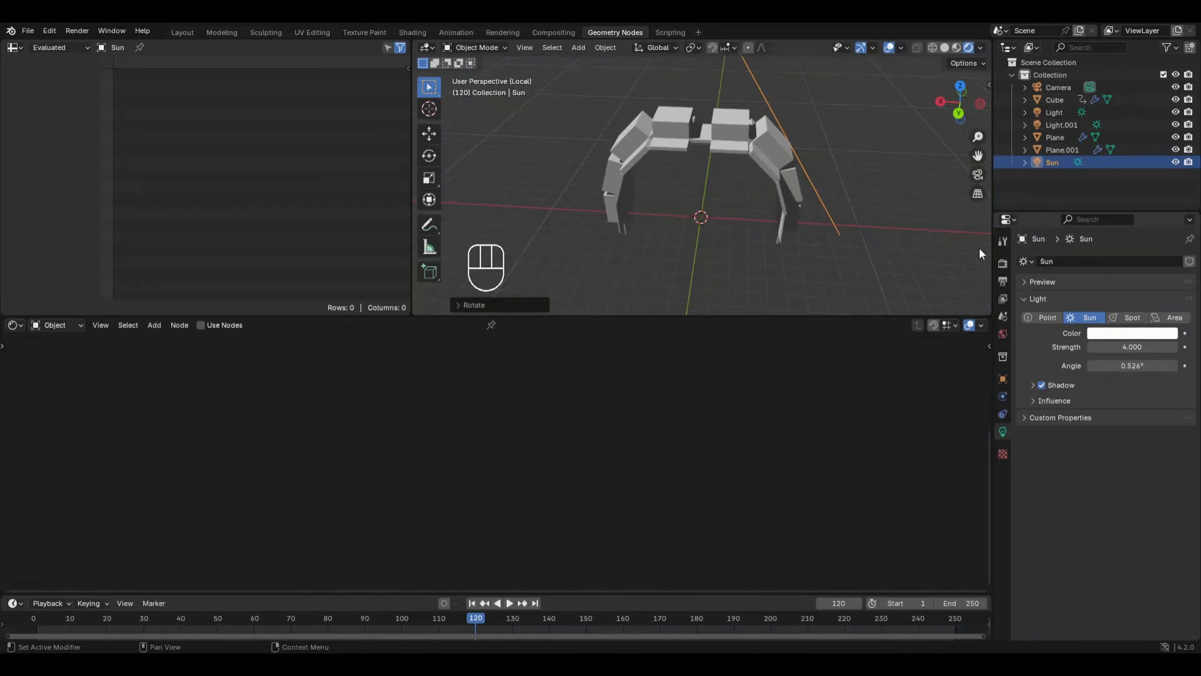
- Add a Noise Texture with Mapping and Texture Coordinate nodes to the arch's material, driving the mapping from Object coordinates
left_click(726, 143)
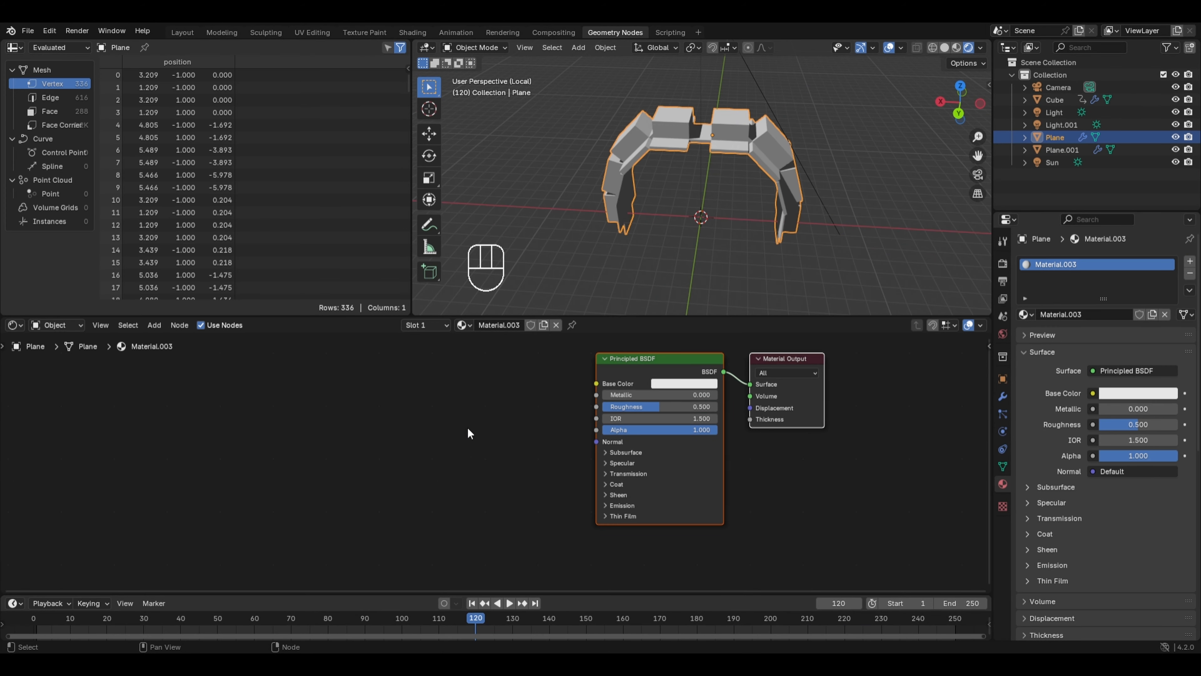
key("shift+a")
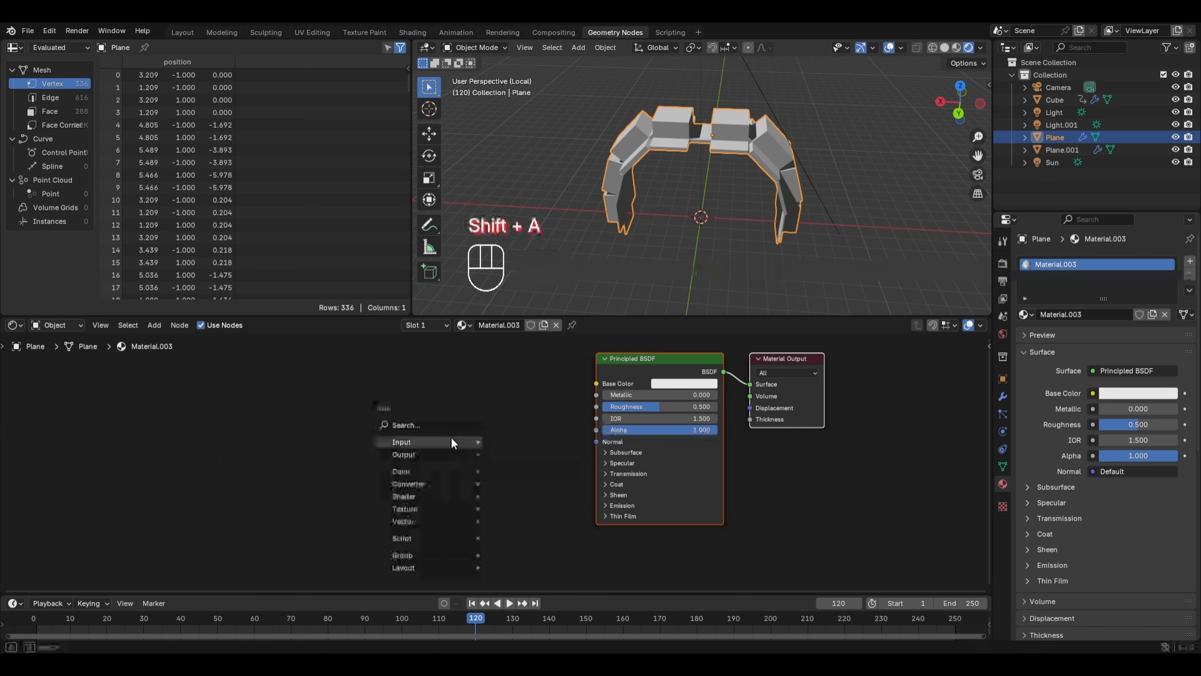
mouse_move(457, 509)
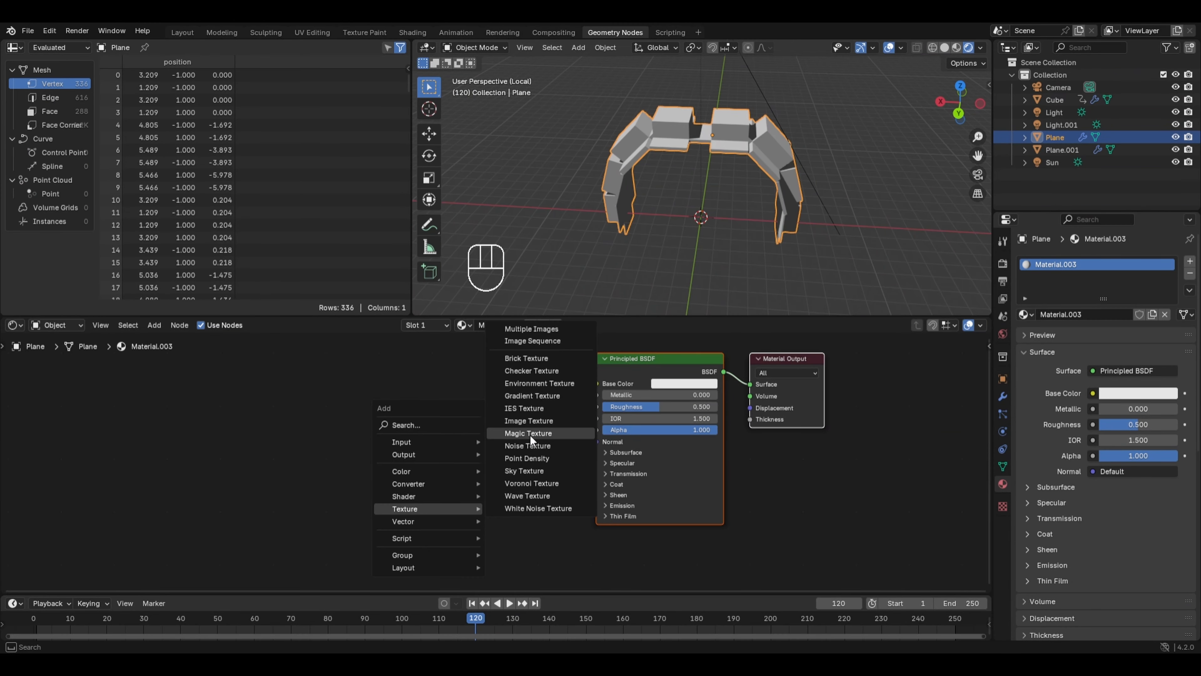
left_click(530, 445)
left_click(299, 386)
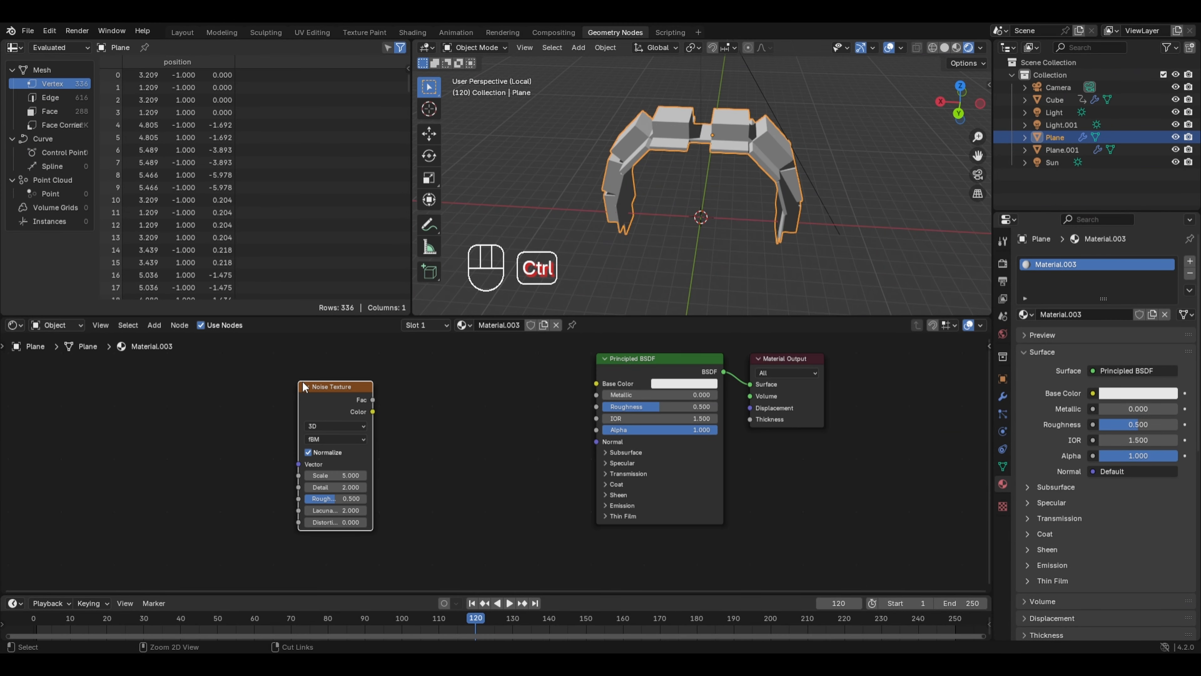
key("ctrl+t")
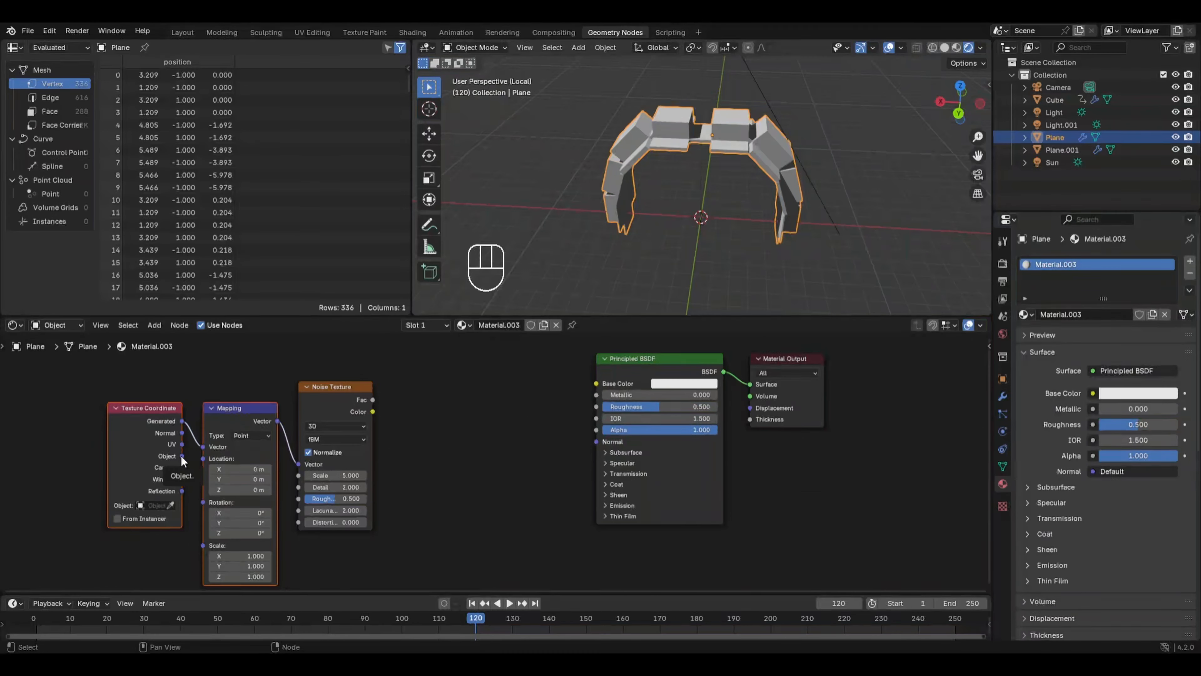
left_click_drag(181, 455, 203, 446)
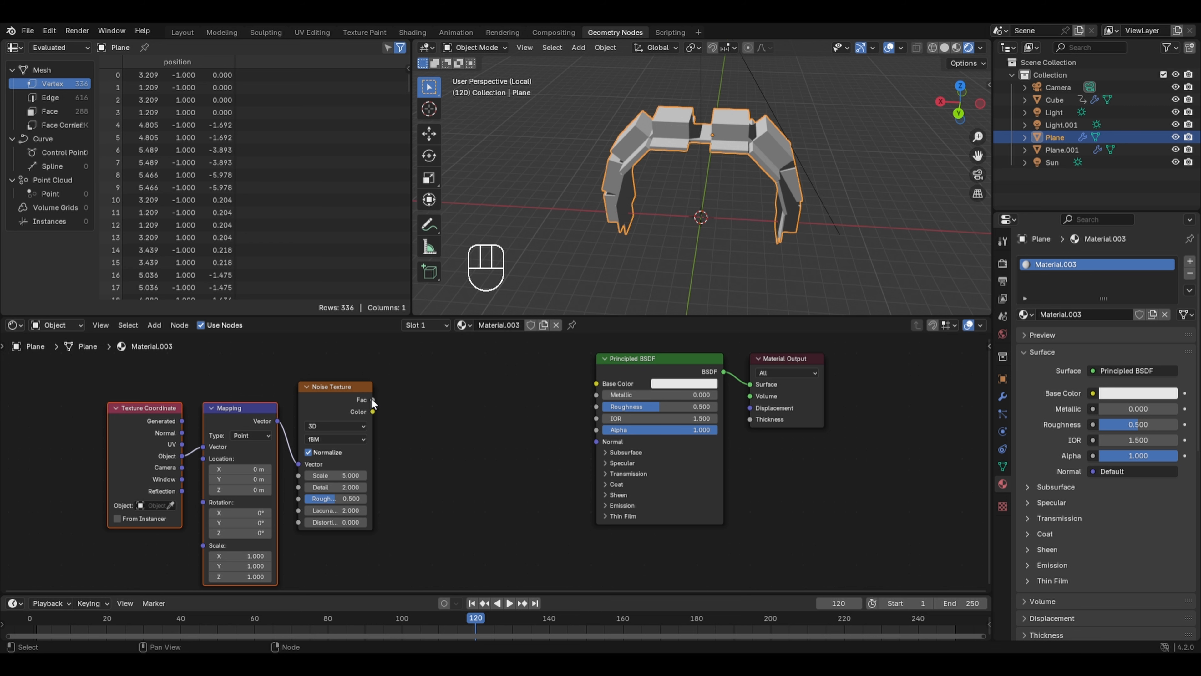
- Connect the noise's Fac output to the Principled BSDF's Base Color and insert a Color Ramp between them
left_click_drag(371, 397, 577, 381)
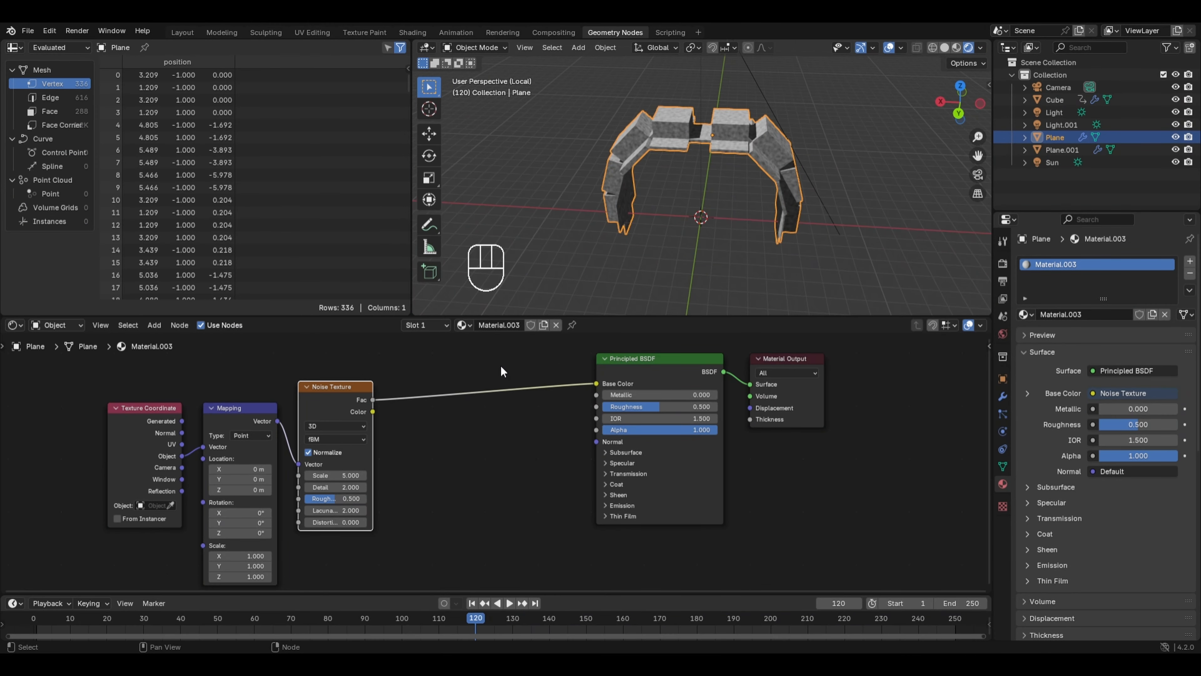
key("shift+a")
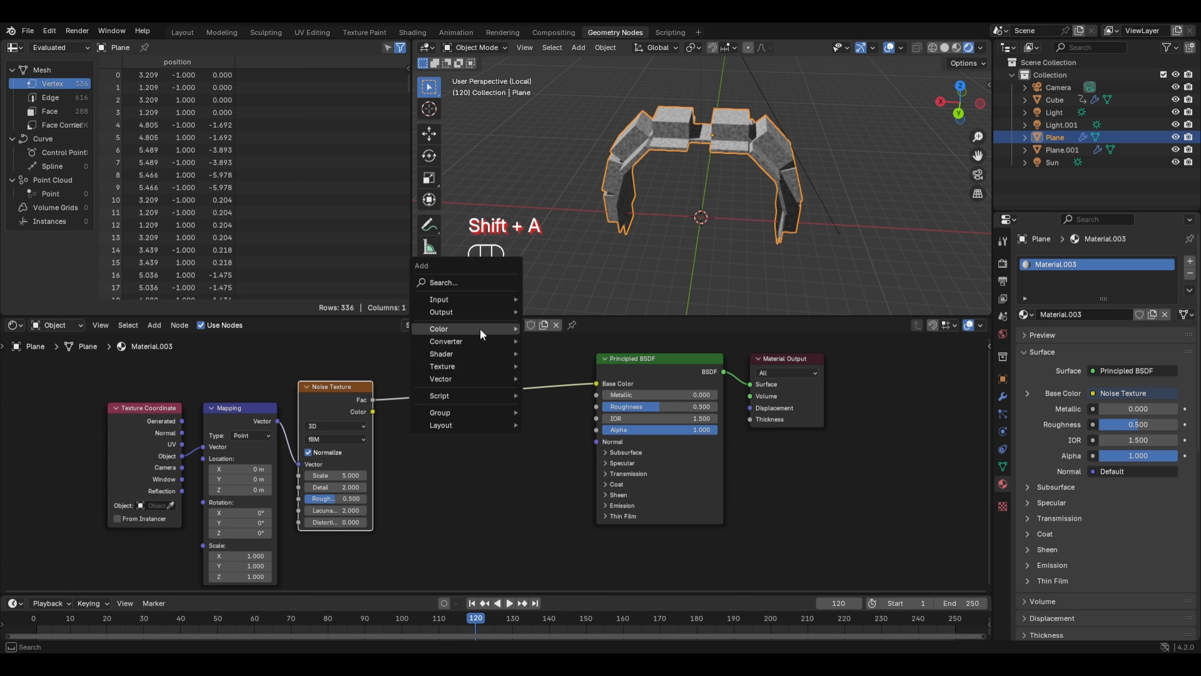
mouse_move(471, 340)
left_click(562, 365)
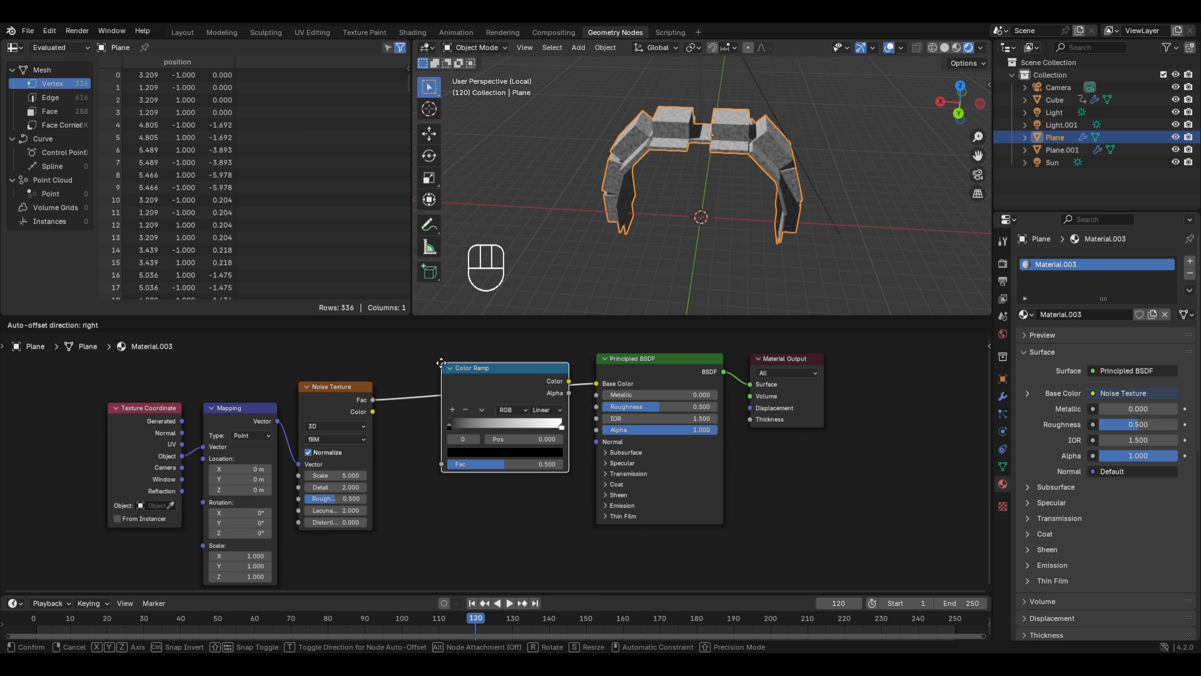
left_click(494, 472)
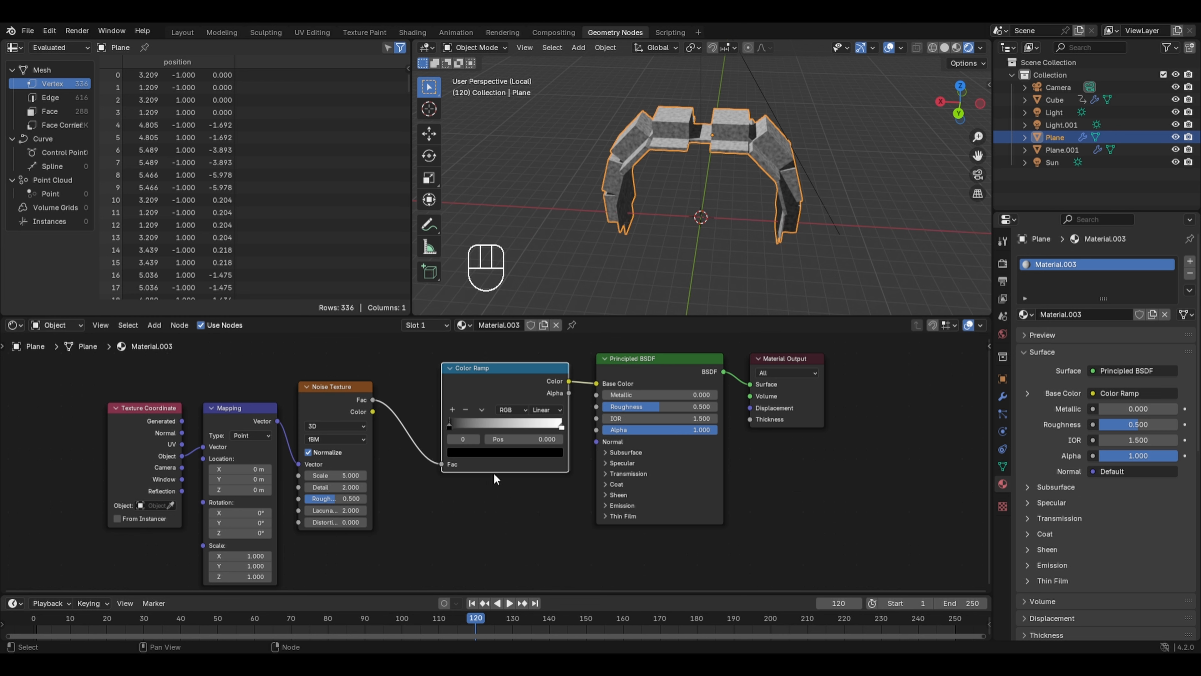
- Change the Color Ramp's white end stop to a dark magenta
left_click(563, 424)
left_click(505, 452)
left_click(525, 353)
left_click_drag(525, 352, 527, 353)
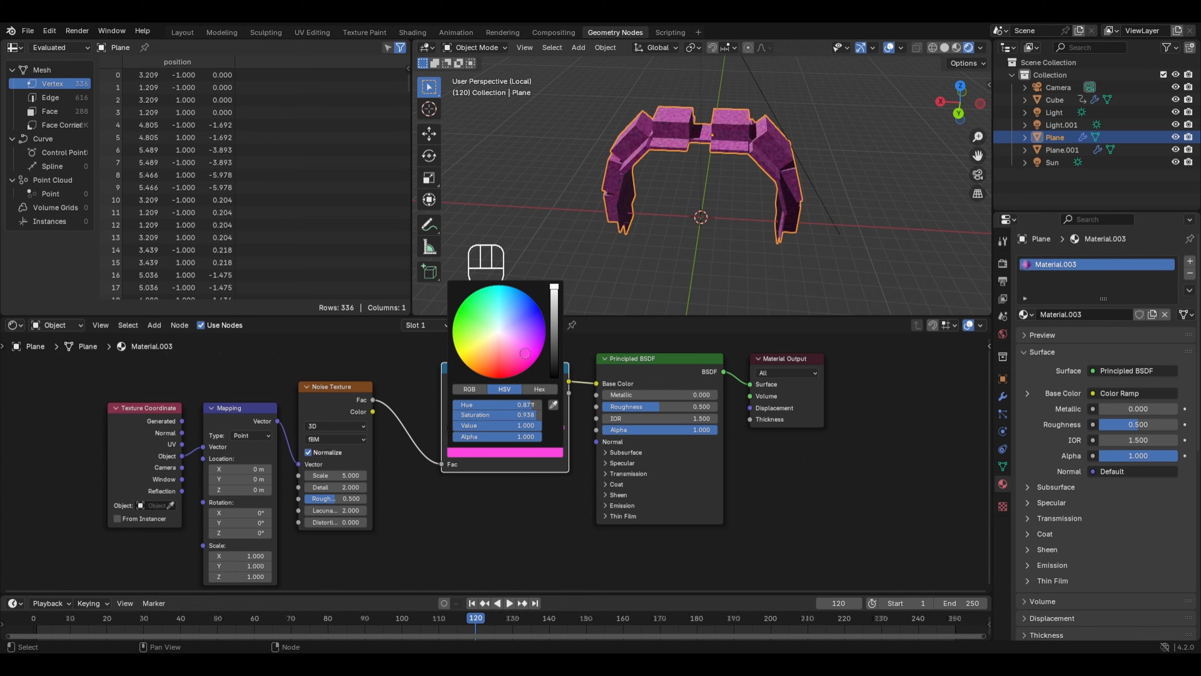
left_click_drag(555, 293, 555, 330)
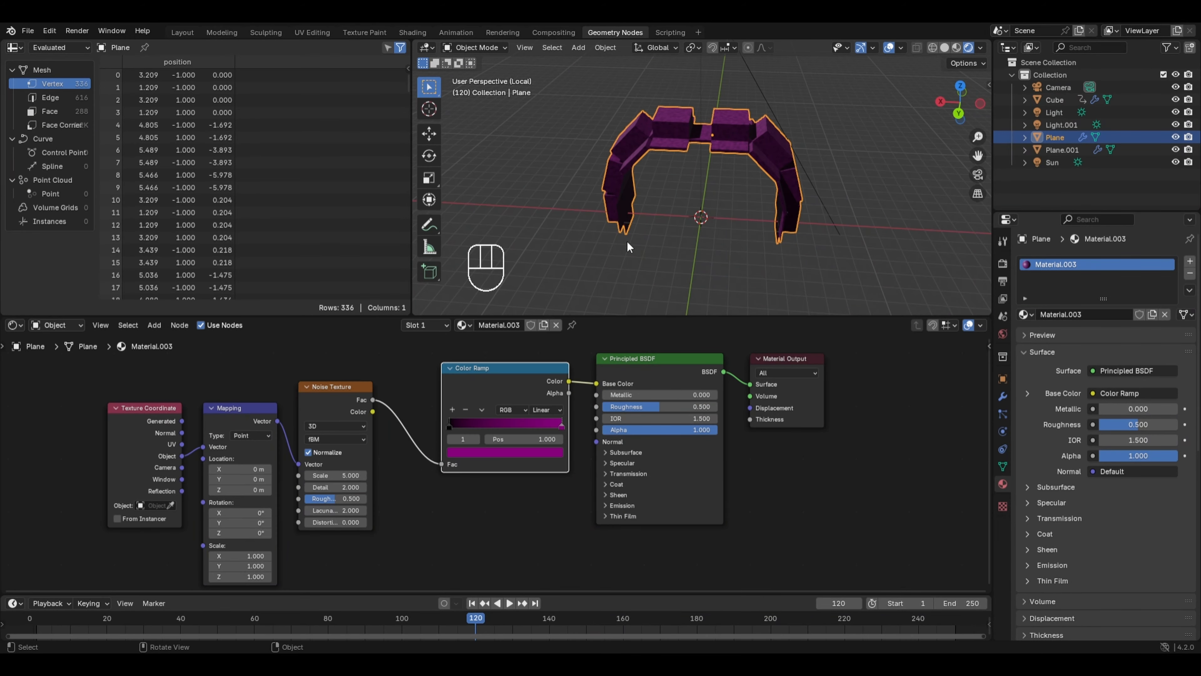
- Set the Noise Texture's detail to 15 and its scale to 12
middle_click_drag(693, 145, 682, 135)
scroll(682, 136, "up", 2)
left_click_drag(334, 487, 353, 486)
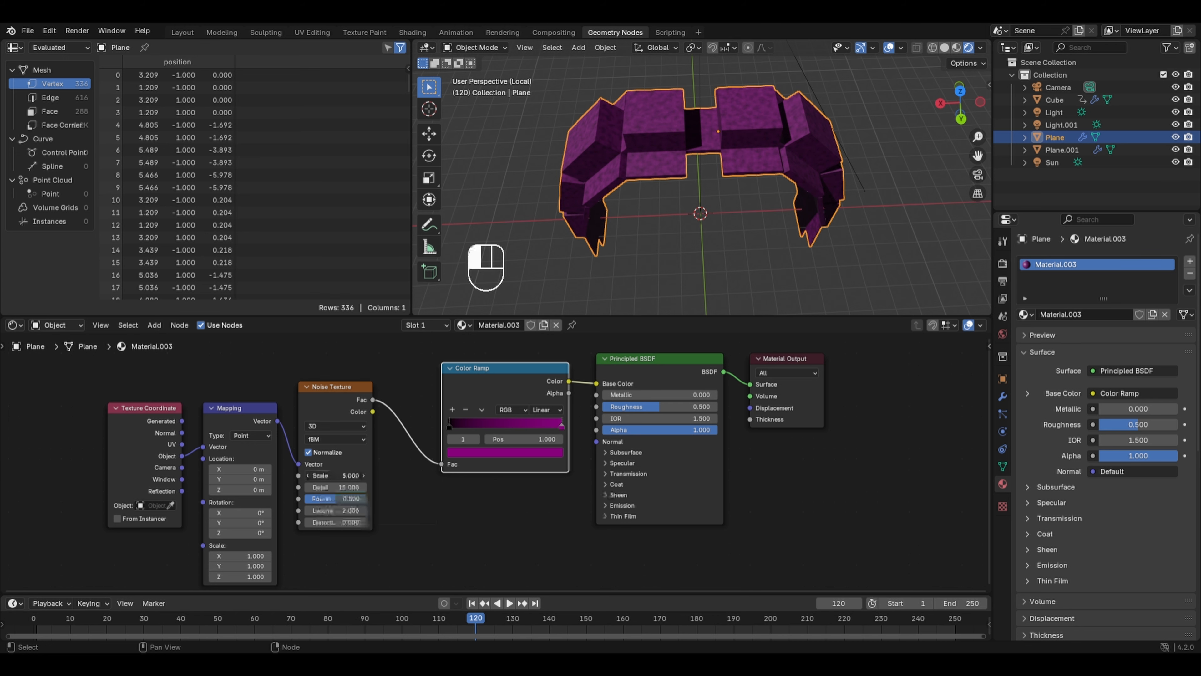
left_click(336, 476)
type("12")
left_click(556, 350)
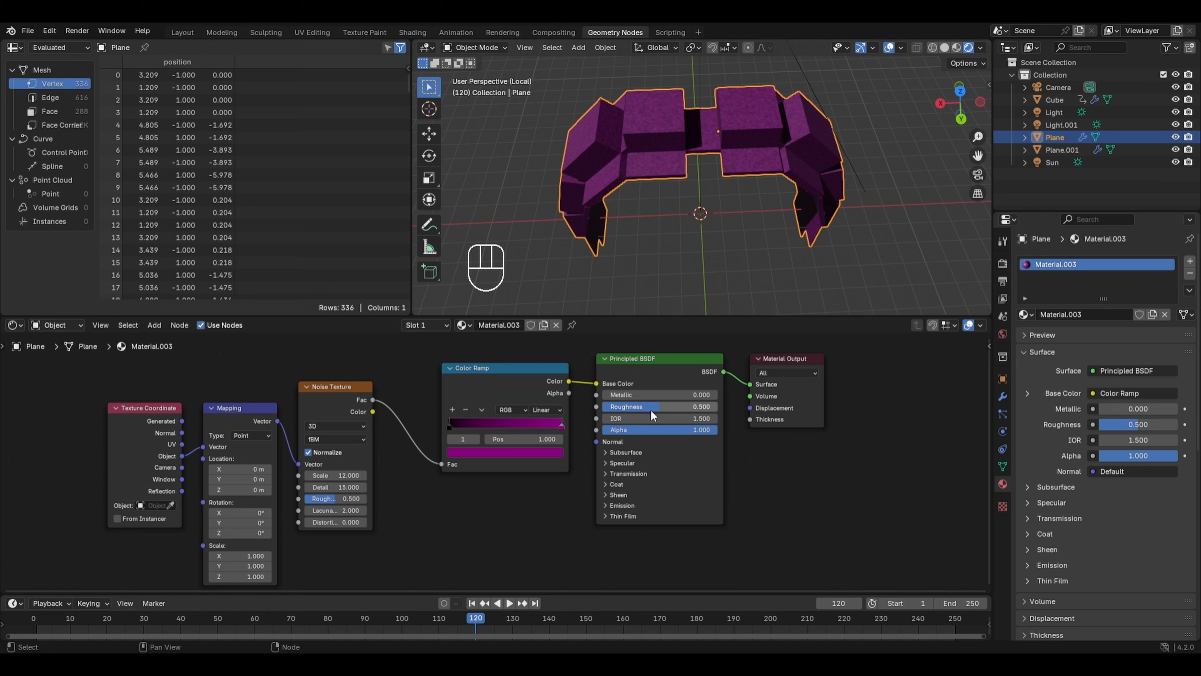
- Set the Principled BSDF's roughness to about 0.195 and exit local view to show the whole scene
left_click_drag(651, 408, 676, 395)
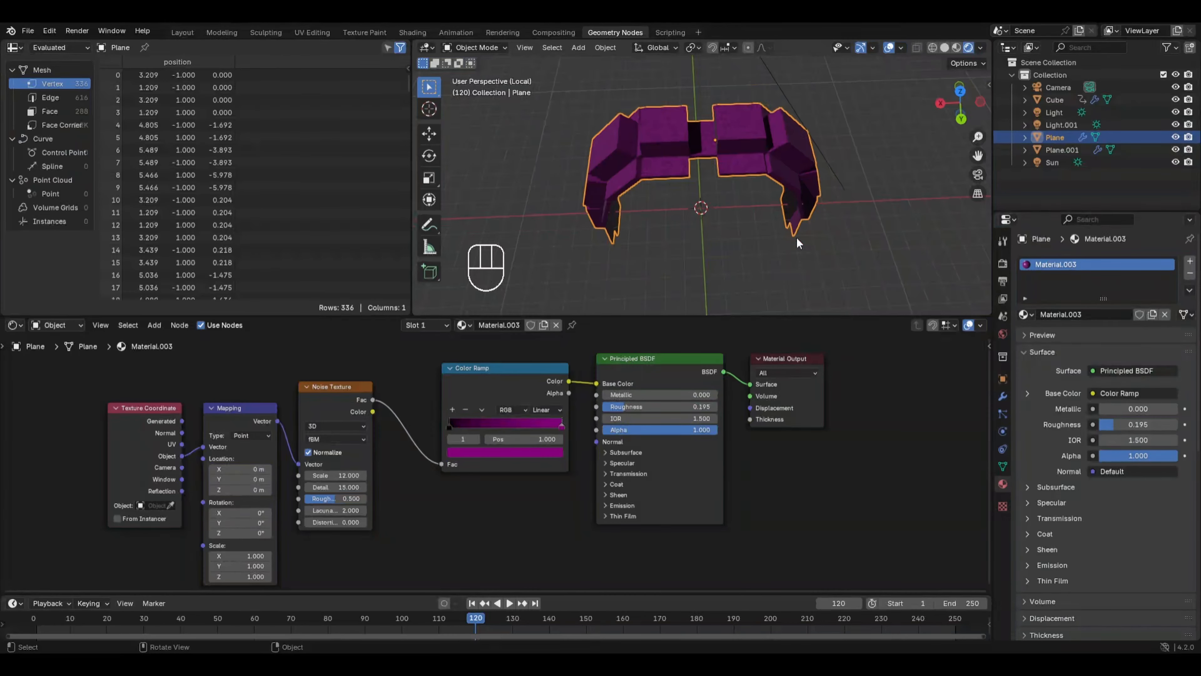
middle_click_drag(750, 221, 735, 180)
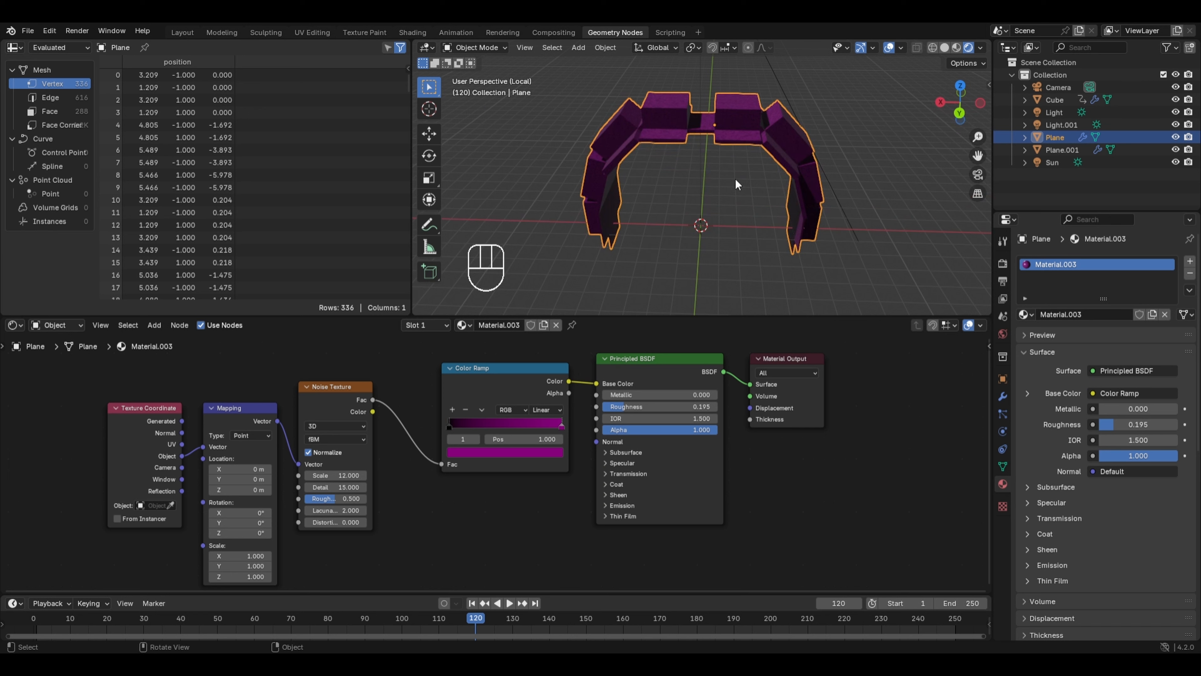
key("KP_Divide")
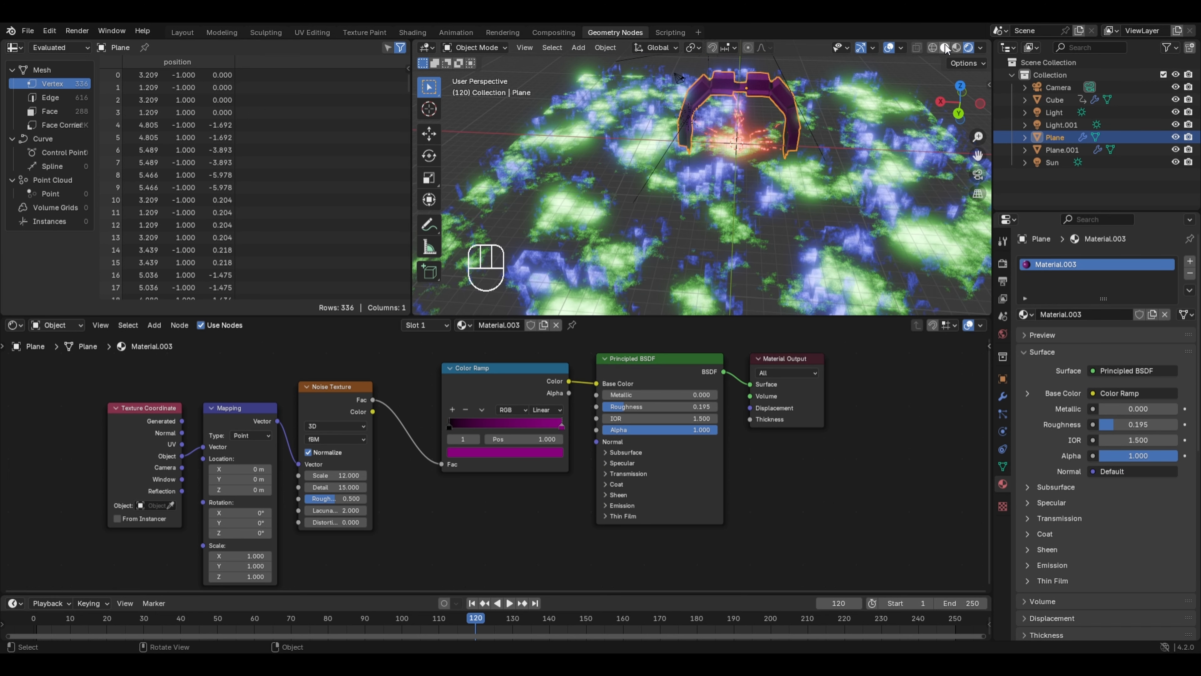
- Show the scene in solid shading, add a mesh plane and move it along X outside the terrain grid
left_click(945, 46)
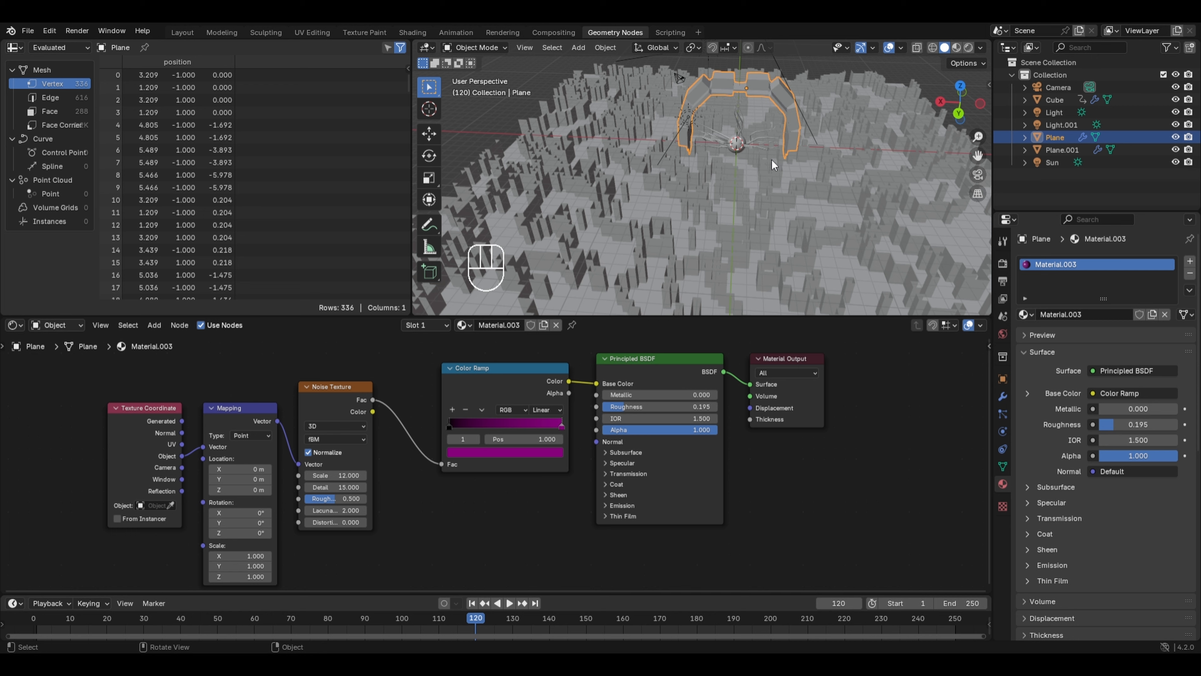
scroll(778, 160, "down", 1)
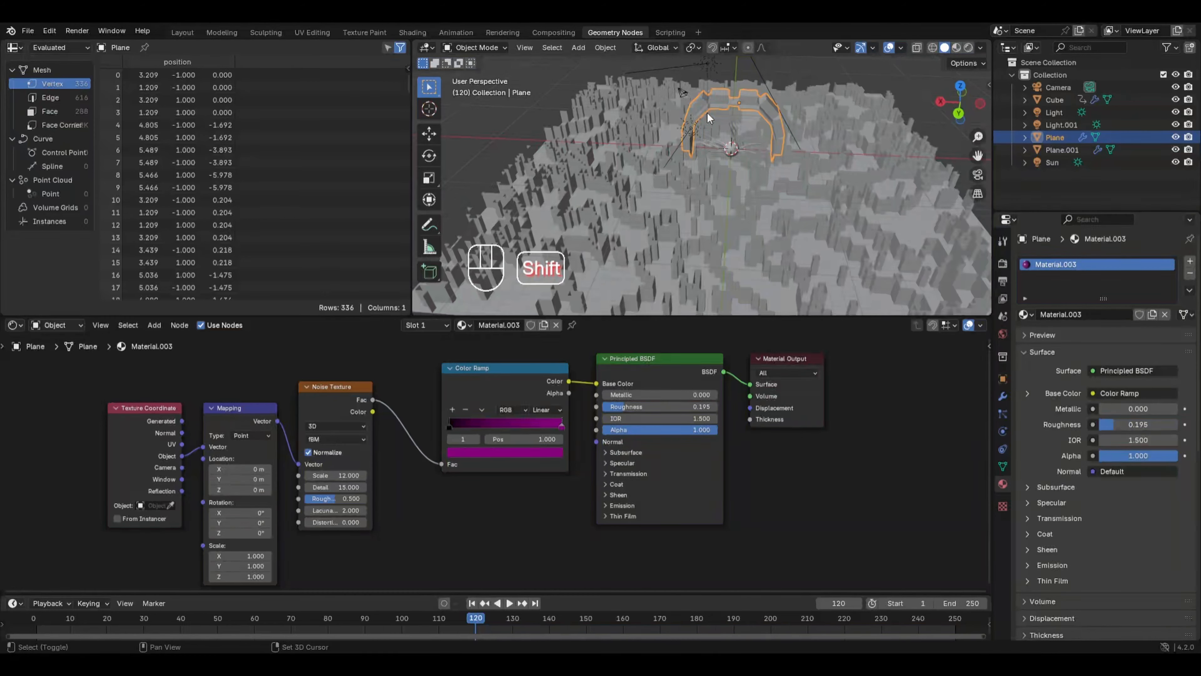
key("shift+a")
mouse_move(690, 126)
left_click(759, 134)
key("g")
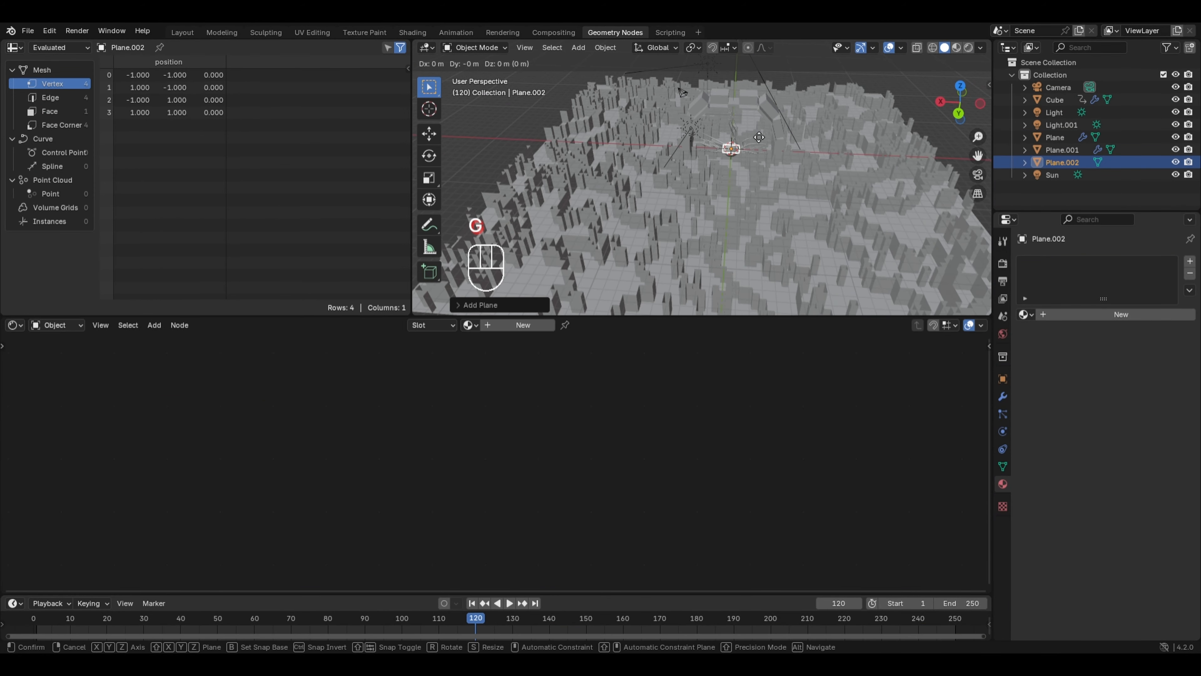
key("x")
left_click(892, 163)
middle_click_drag(891, 163, 823, 132, "shift")
- Subdivide the new plane in Edit Mode with 3 cuts
key("Tab")
scroll(799, 257, "up", 2)
right_click(763, 188)
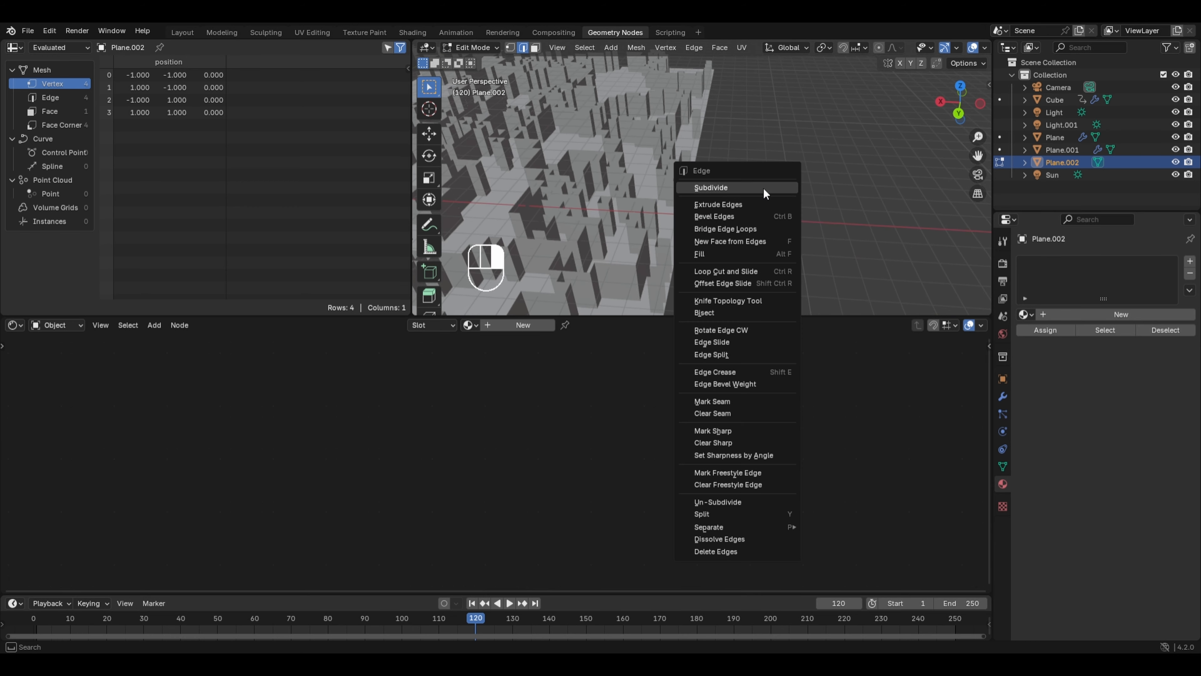
left_click(761, 188)
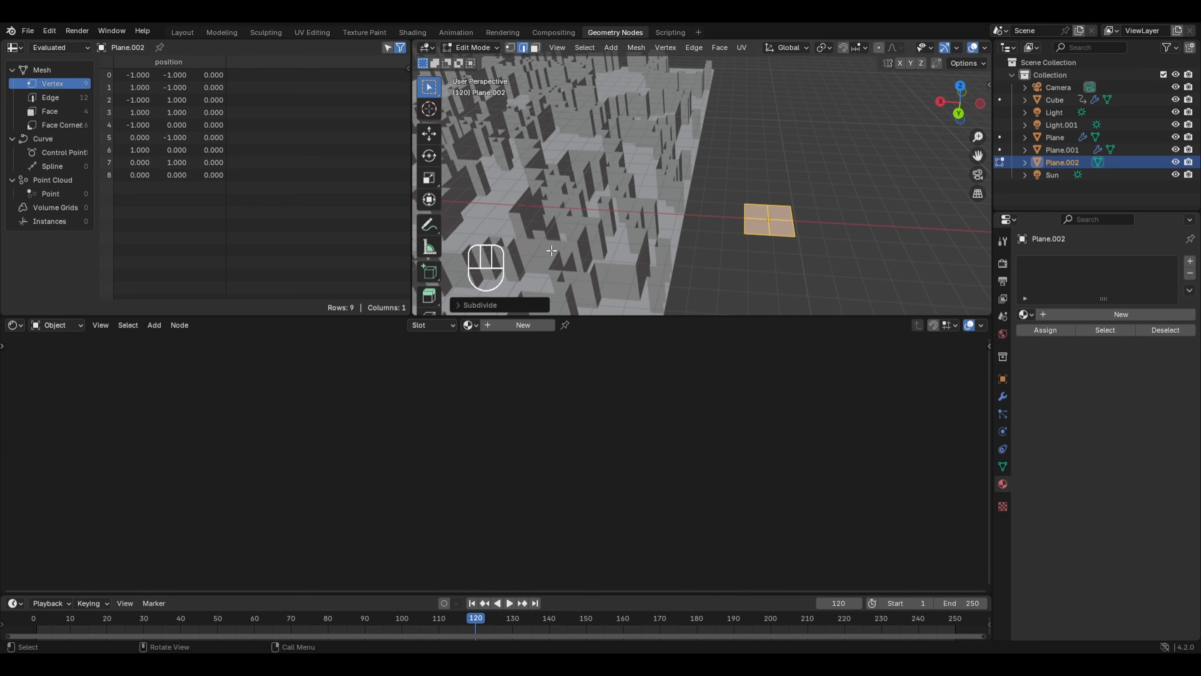
left_click(475, 304)
left_click(613, 218)
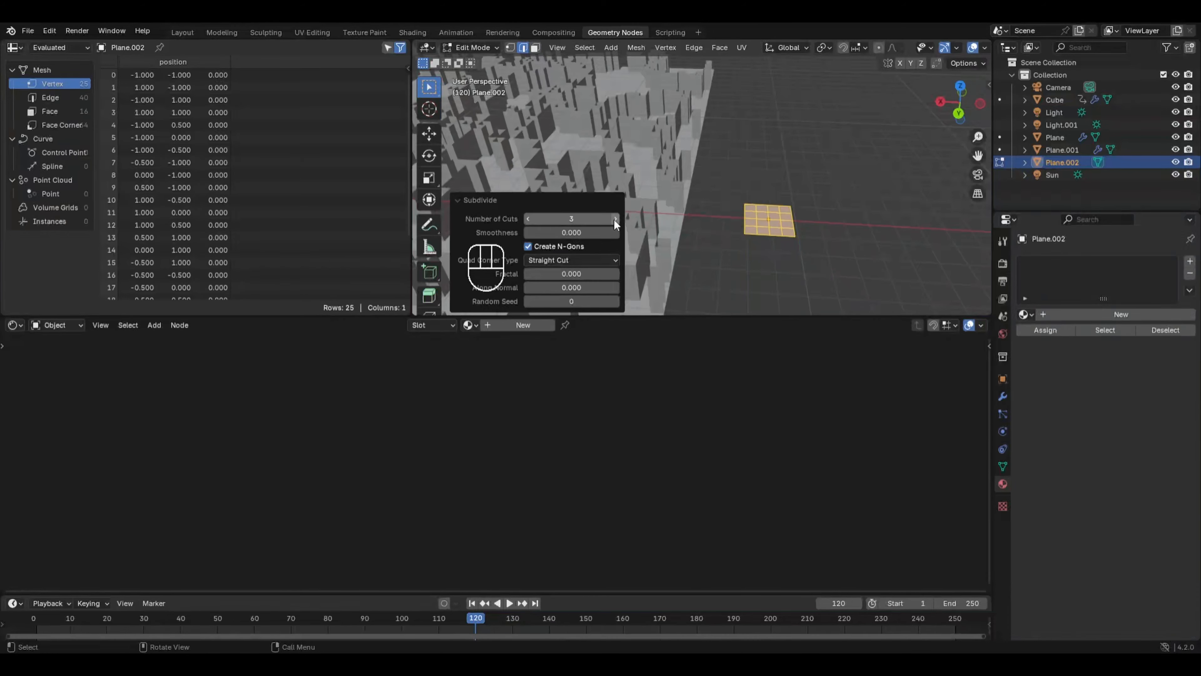
left_click(613, 219)
- Scale the plane's mesh by about 3.68, move it about -2.67 m along X and return to Object Mode
key("s")
left_click(868, 220)
key("g")
key("x")
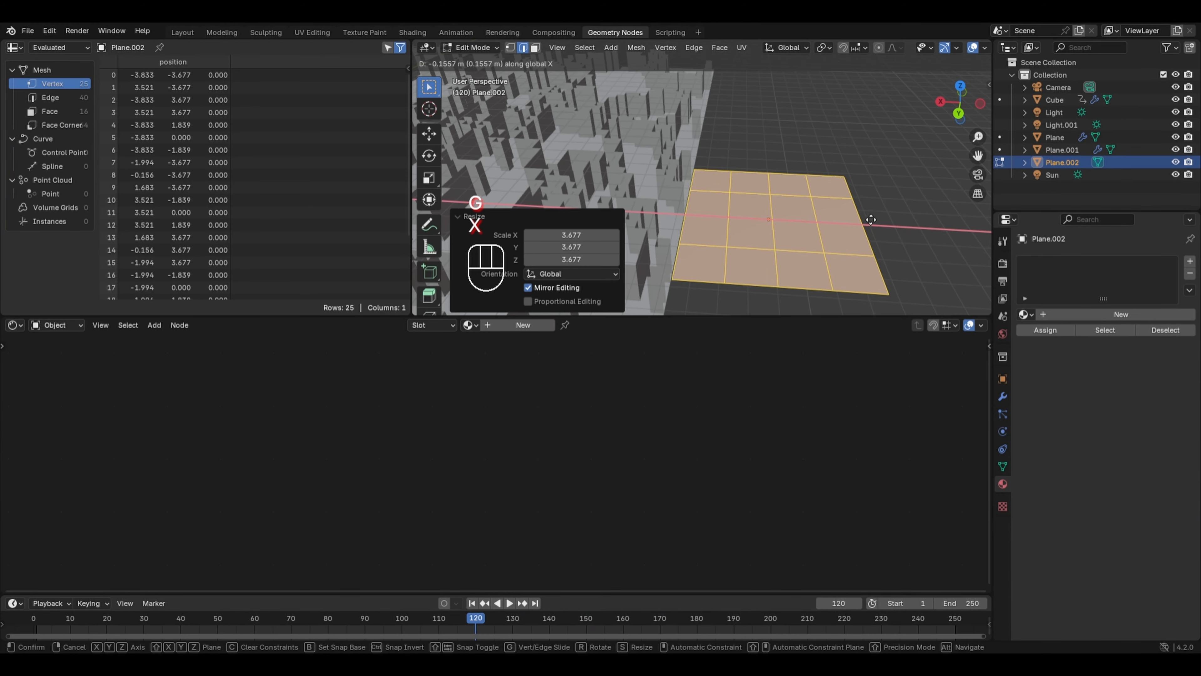
left_click(932, 220)
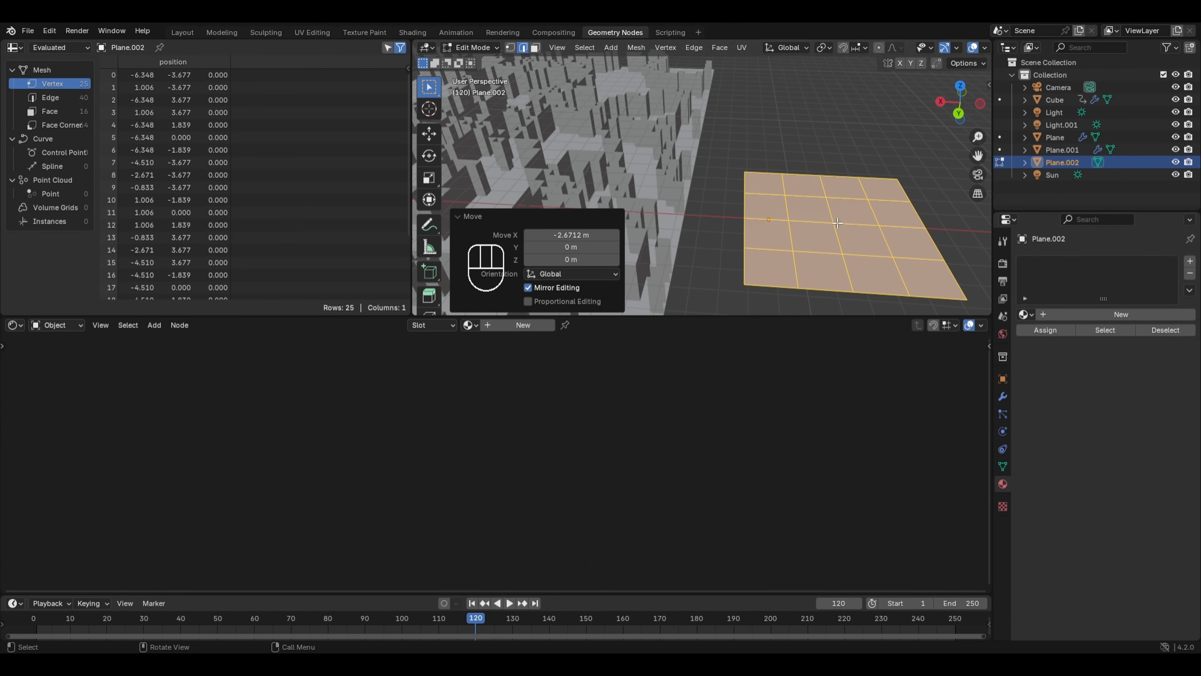
key("Tab")
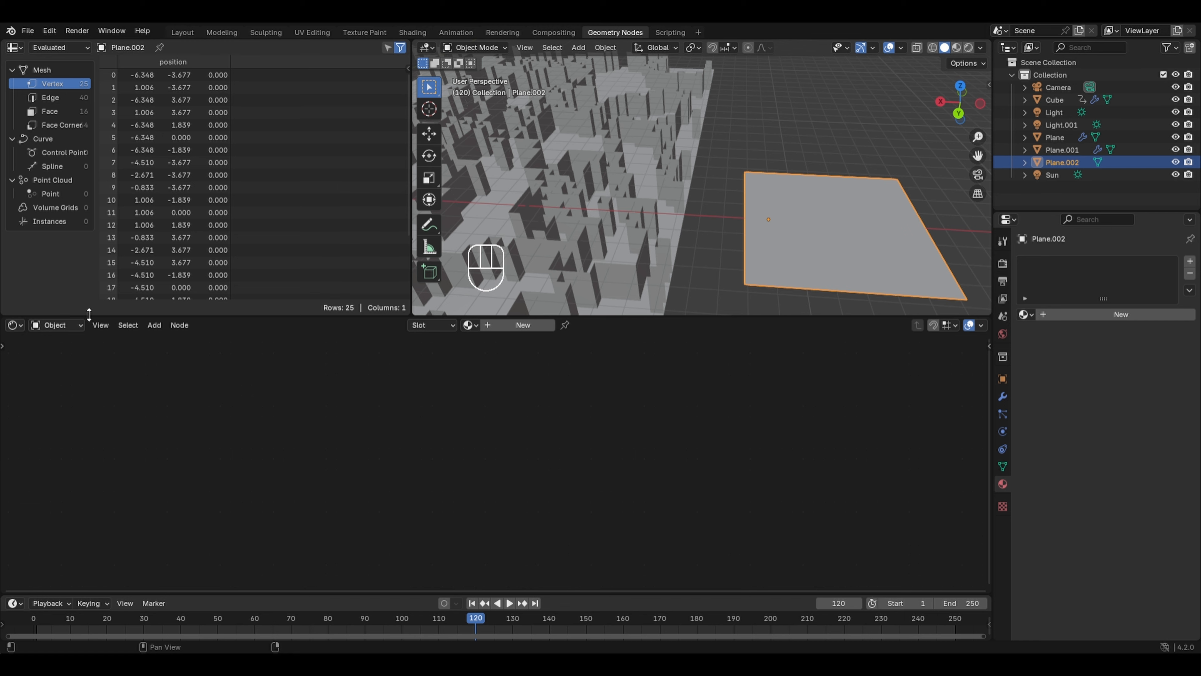
- Switch the node editor to geometry nodes and create a new node tree for the plane
left_click(15, 326)
left_click(50, 424)
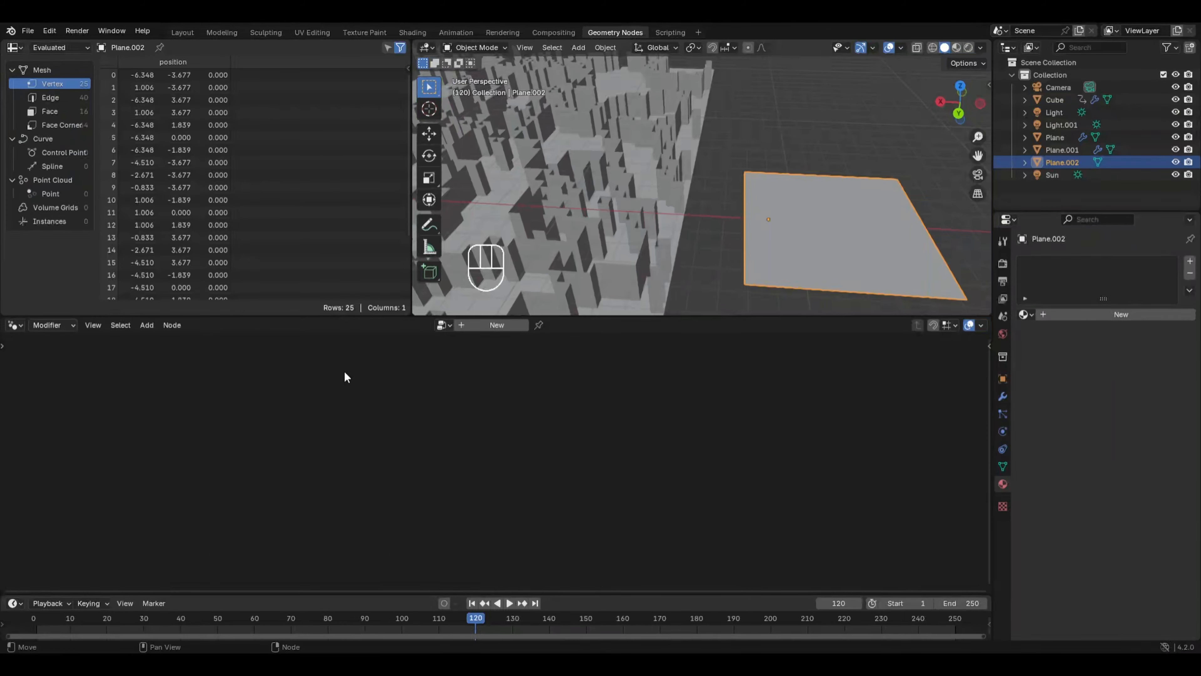
left_click(496, 326)
scroll(631, 487, "up", 2)
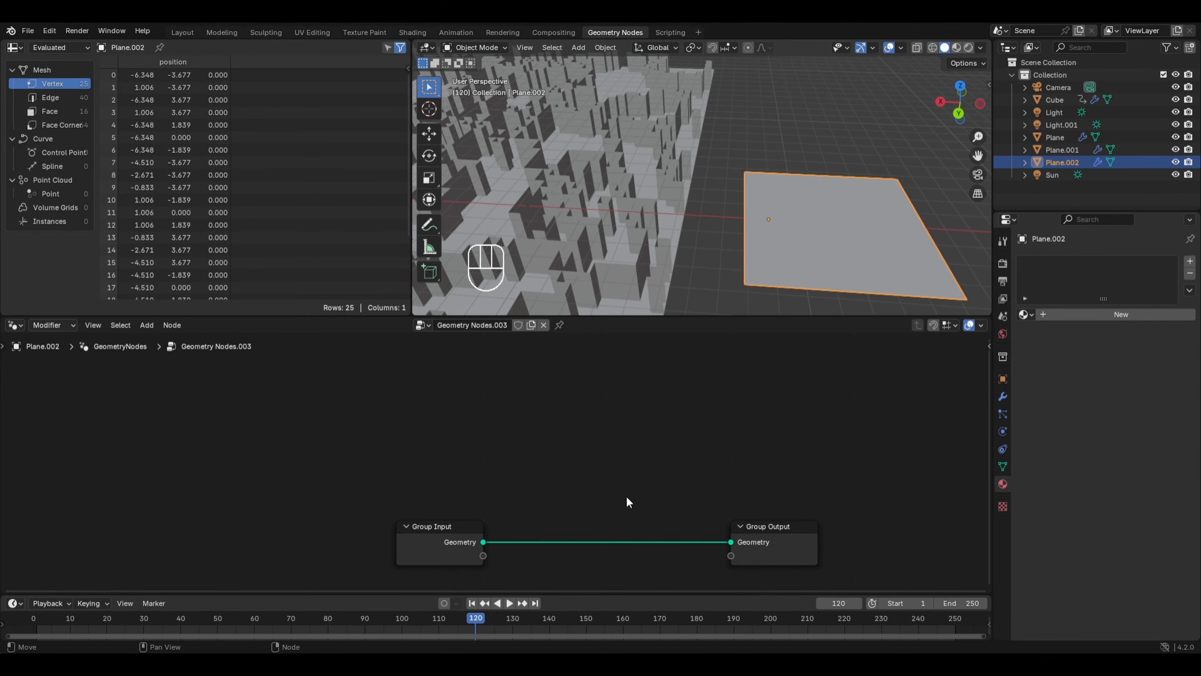
middle_click_drag(592, 450, 630, 390)
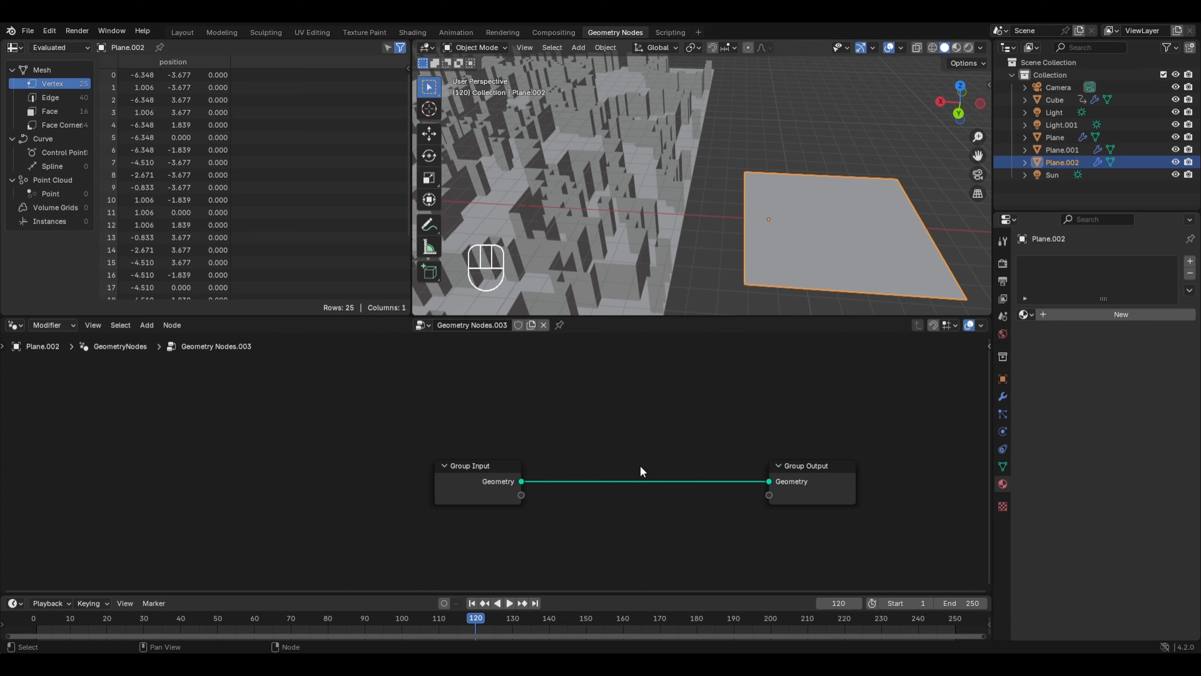
- Add an Extrude Mesh node on the link between Group Input and Group Output
key("shift+a")
mouse_move(638, 415)
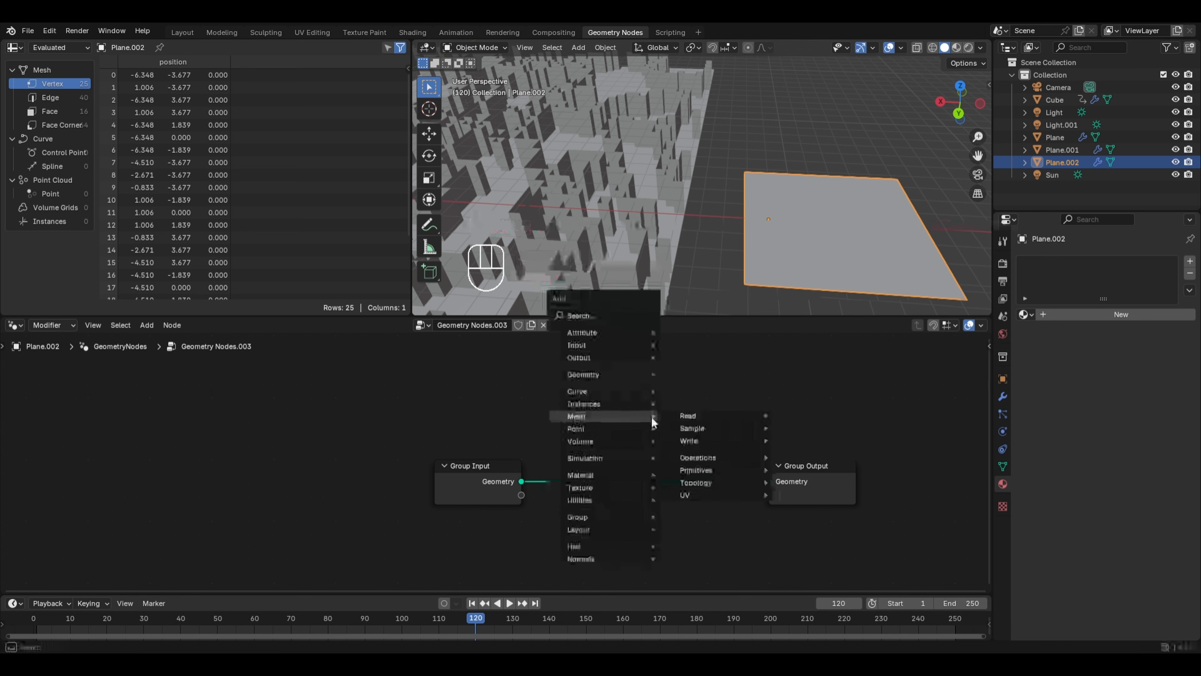
mouse_move(695, 462)
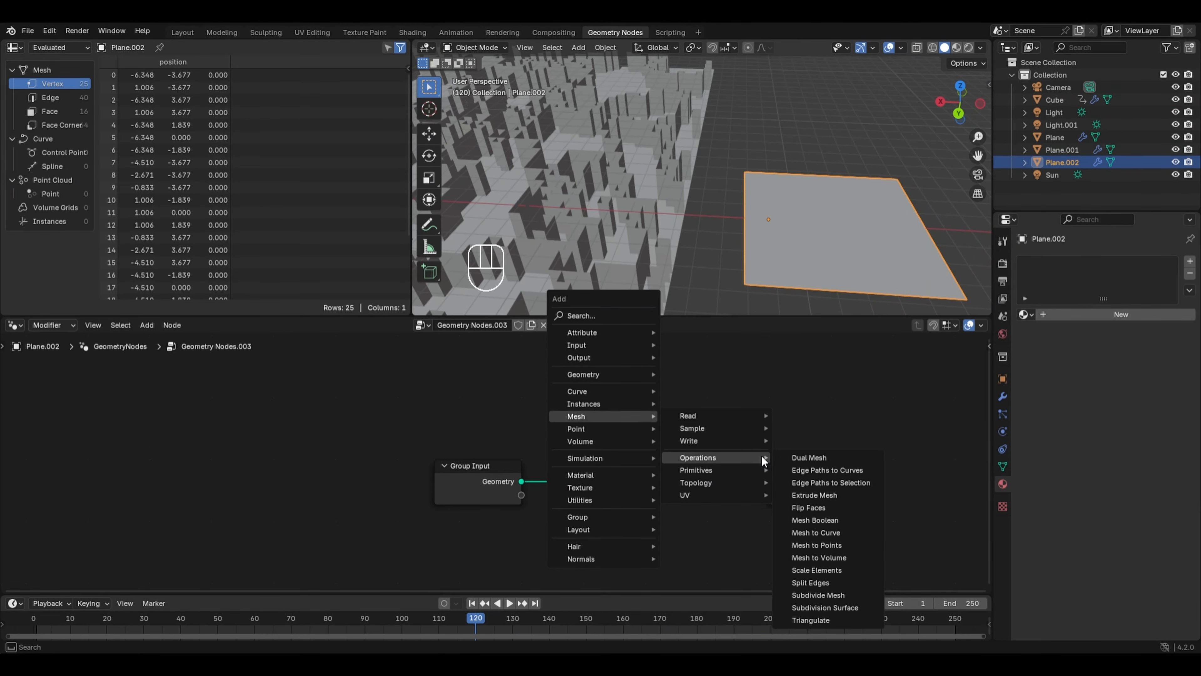
left_click(795, 498)
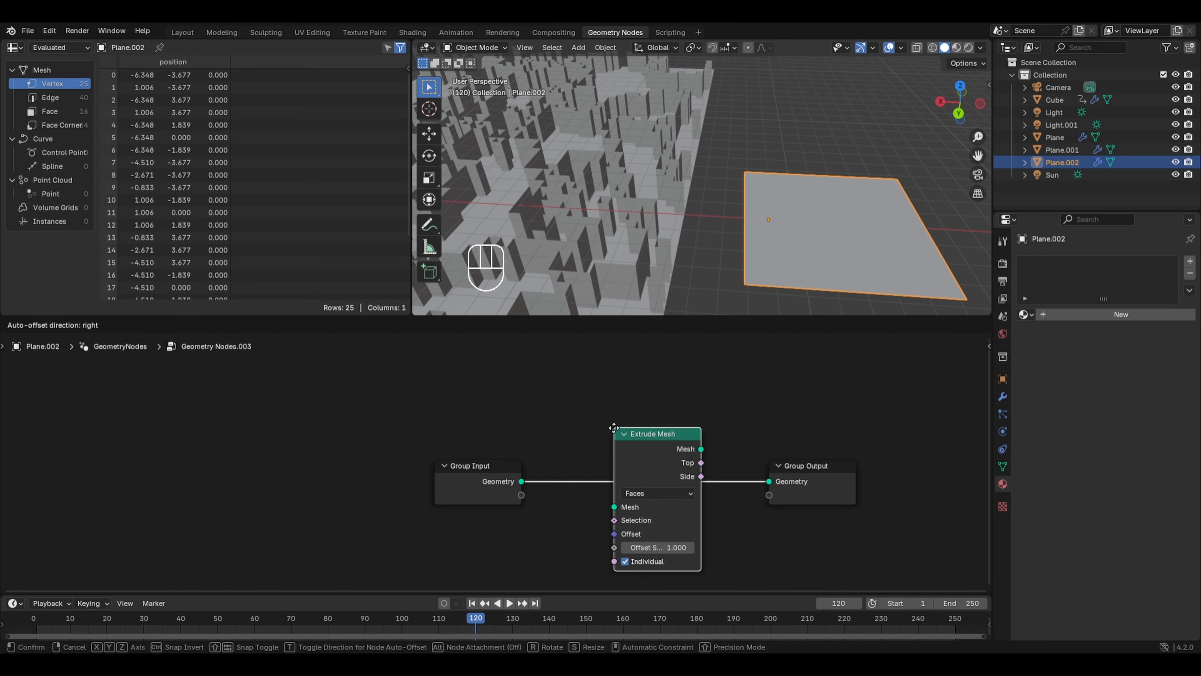
left_click(556, 431)
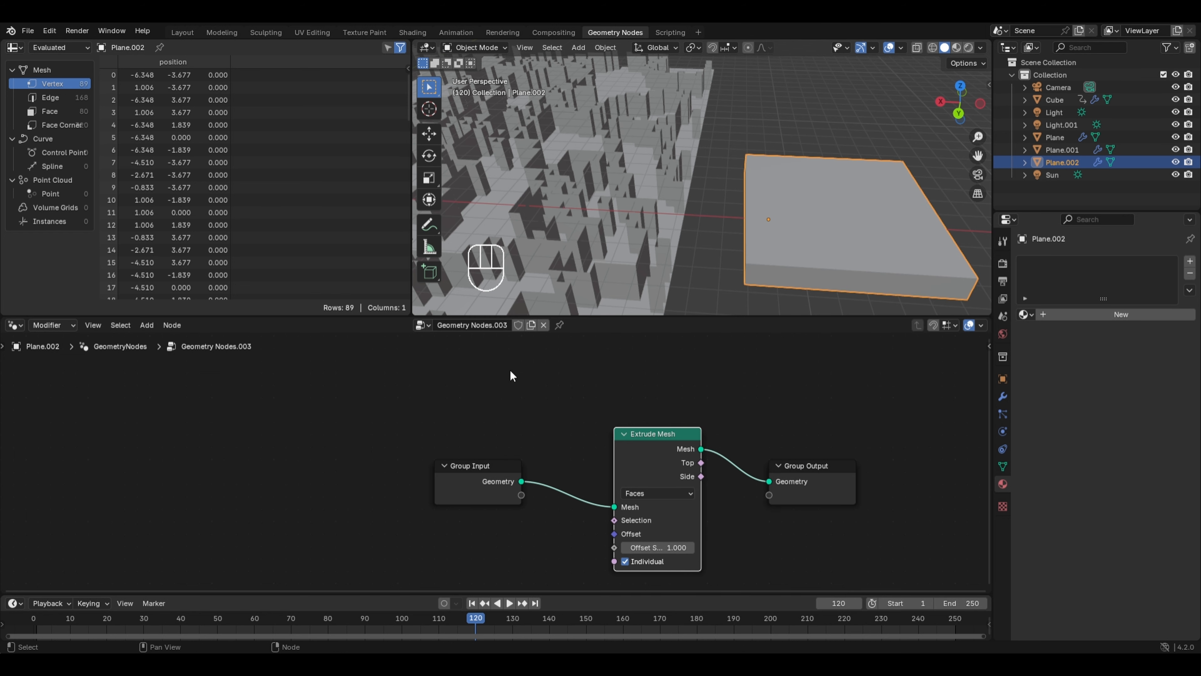
- Add a Face Neighbors node above and beside the Group Input node
key("shift+a")
mouse_move(478, 471)
mouse_move(558, 471)
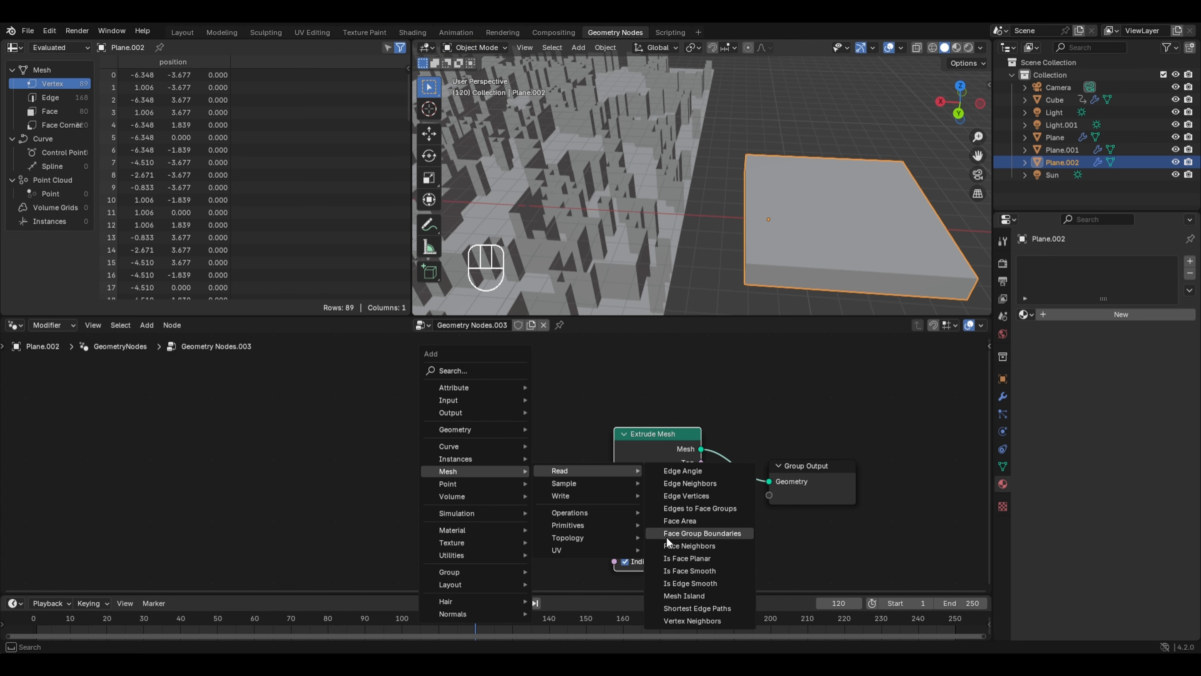
left_click(676, 545)
left_click(303, 392)
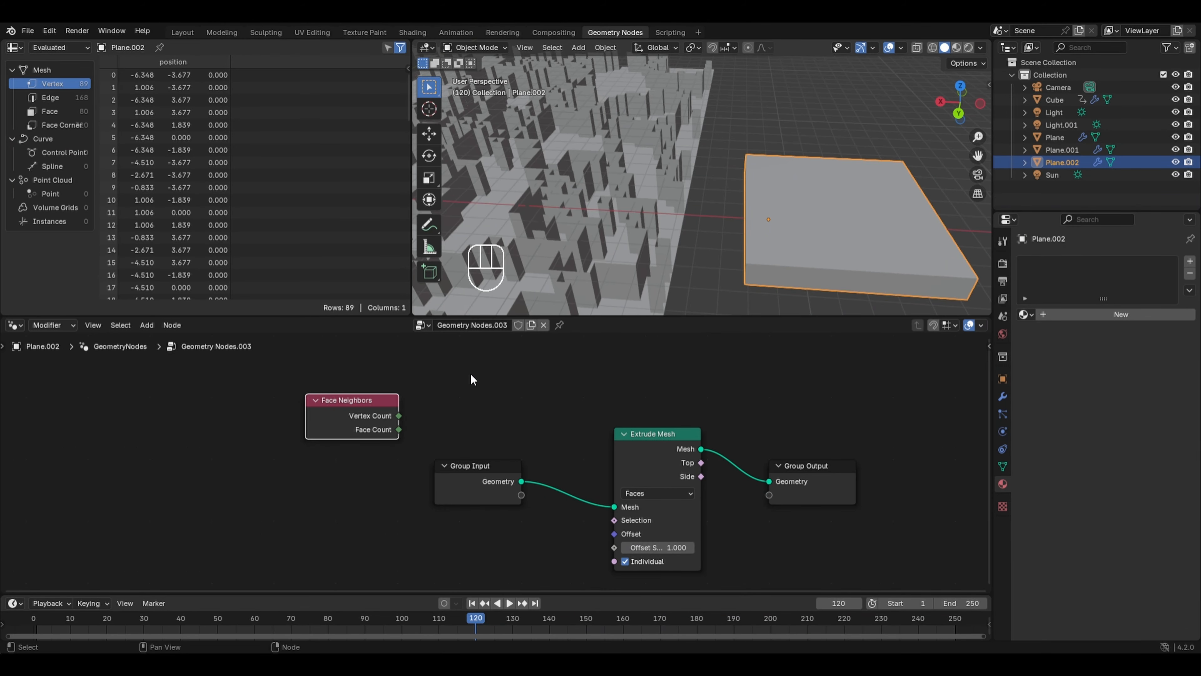
- Add a Compare node between Face Neighbors and Extrude Mesh
key("shift+a")
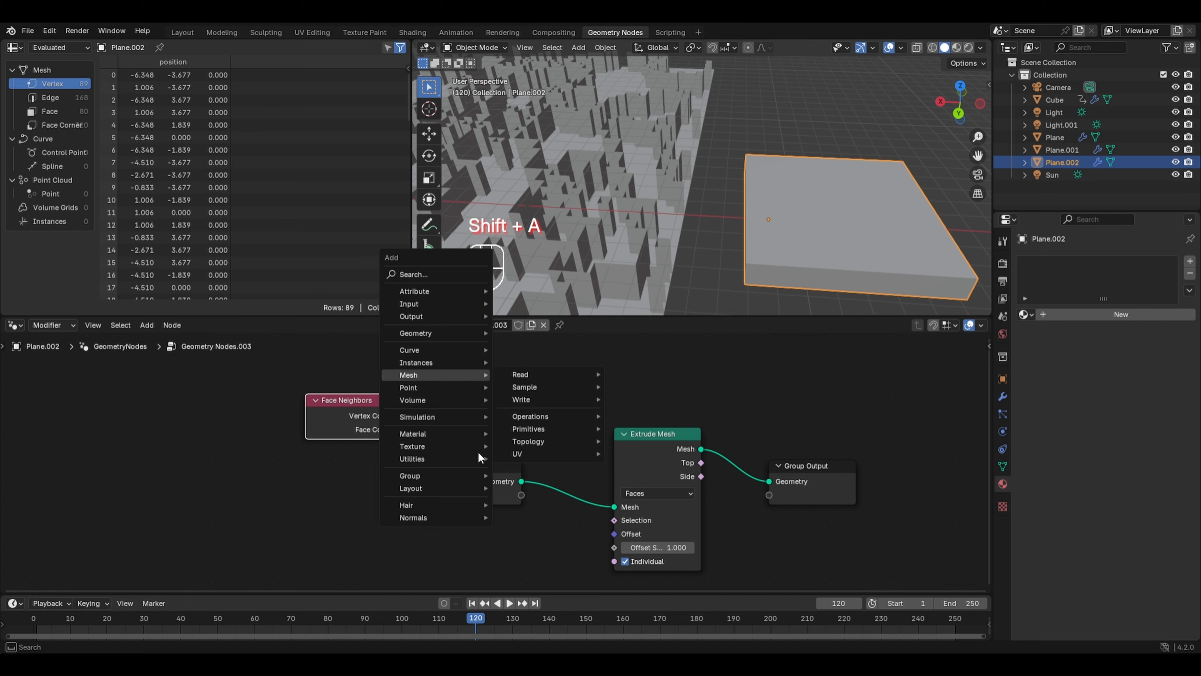
mouse_move(465, 460)
mouse_move(528, 511)
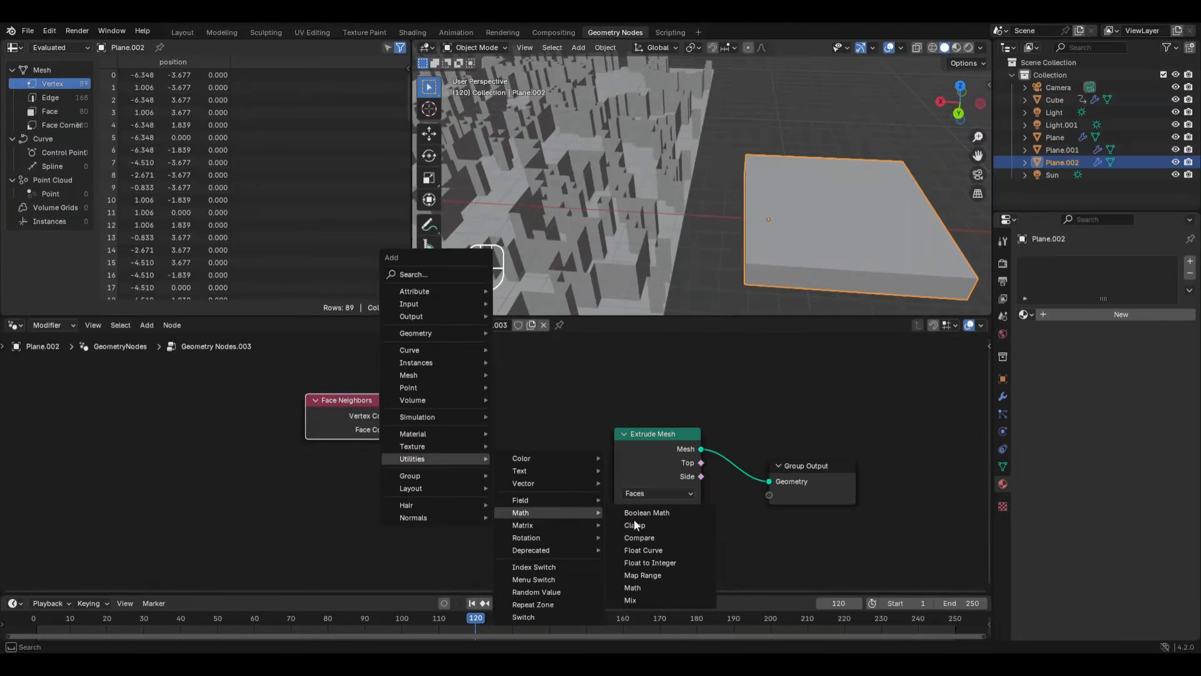
left_click(637, 539)
left_click(444, 359)
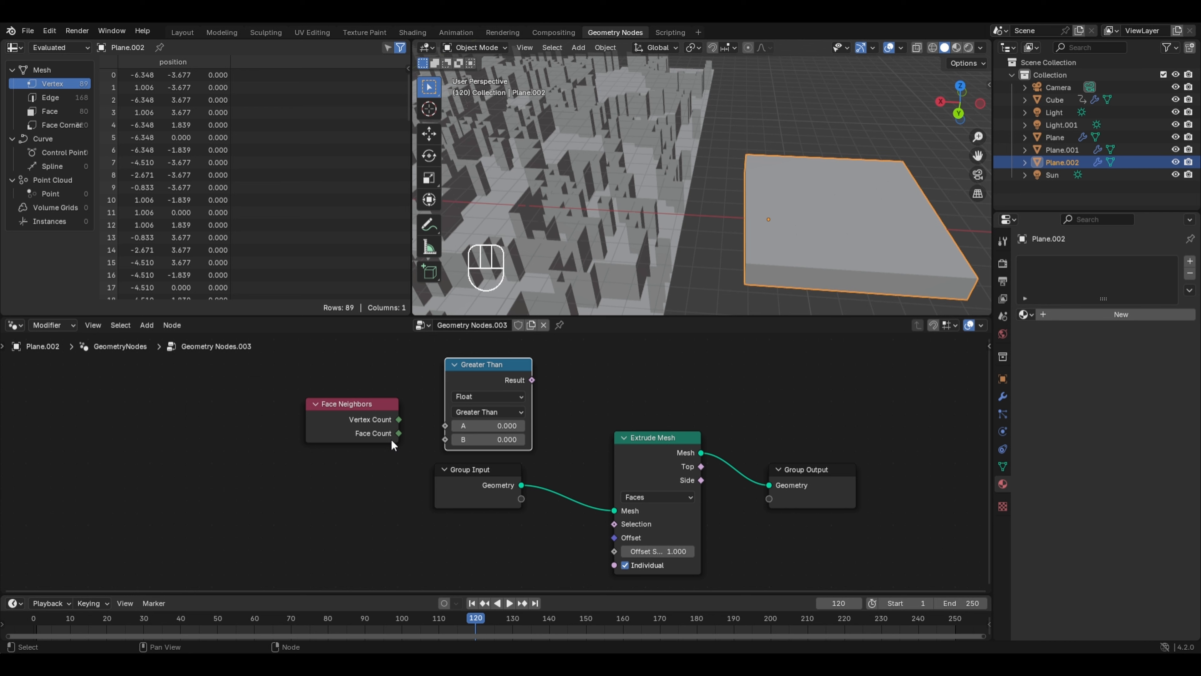
- Configure the Compare node to compare Integer values with the Equal operation
left_click(479, 397)
left_click(475, 437)
left_click(475, 411)
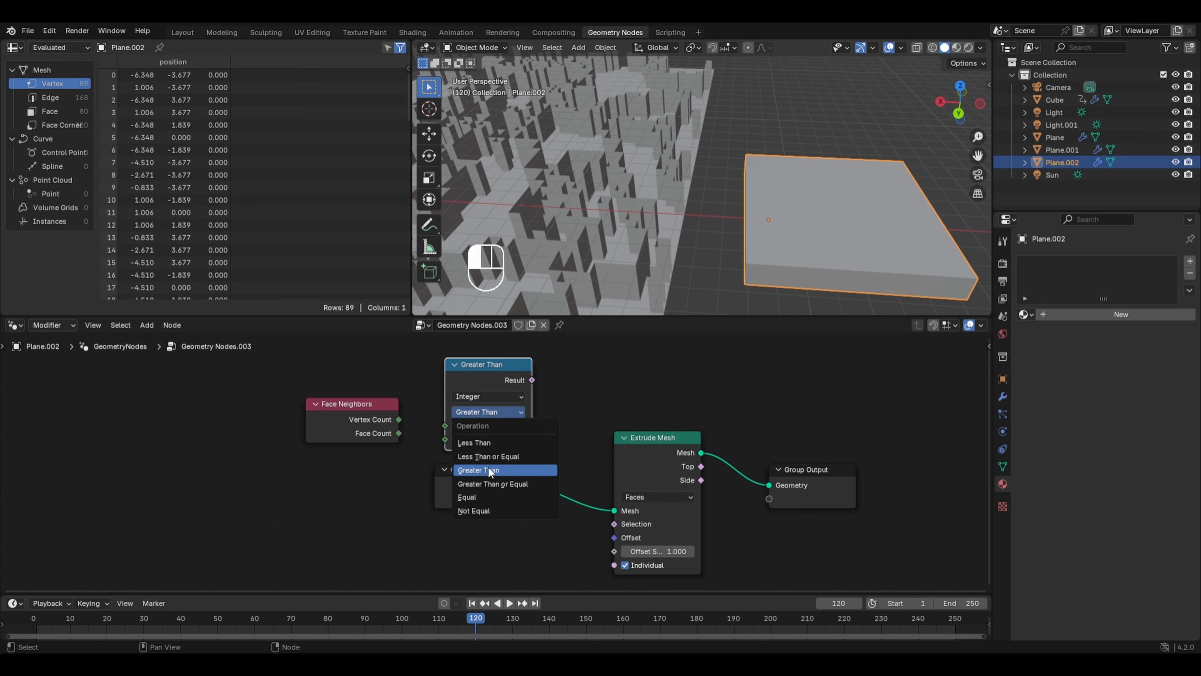
left_click(480, 496)
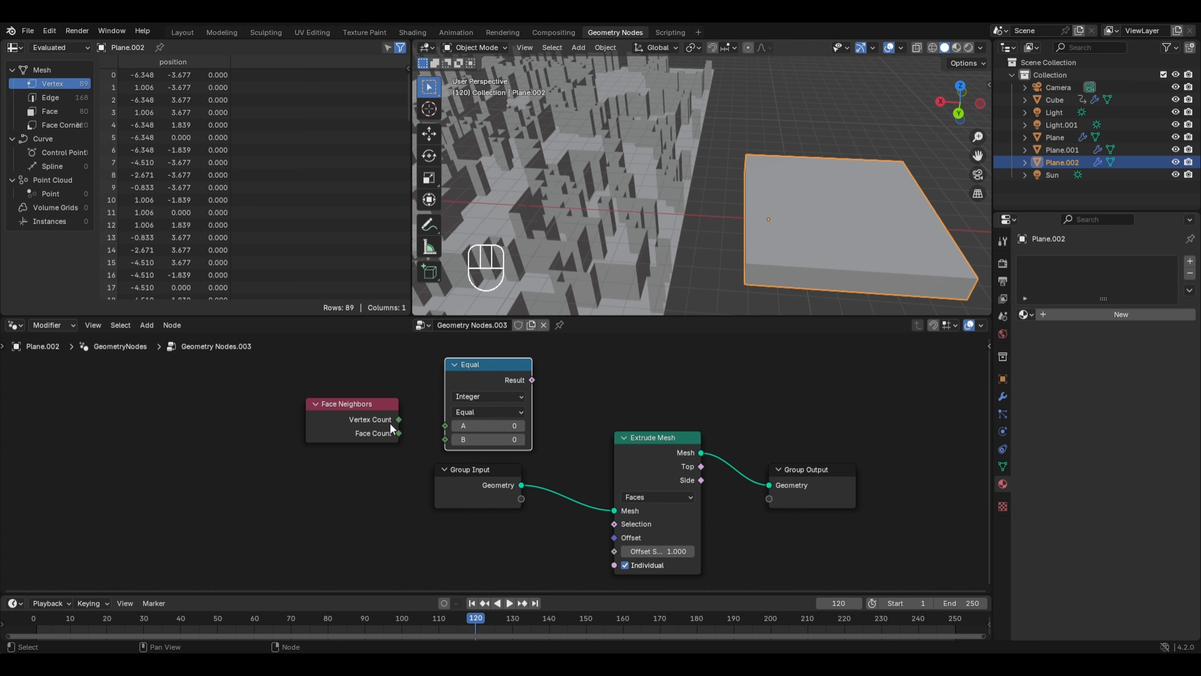
- Connect Vertex Count to the Equal node's A input and its Result to the Extrude Mesh Selection
left_click_drag(397, 419, 445, 425)
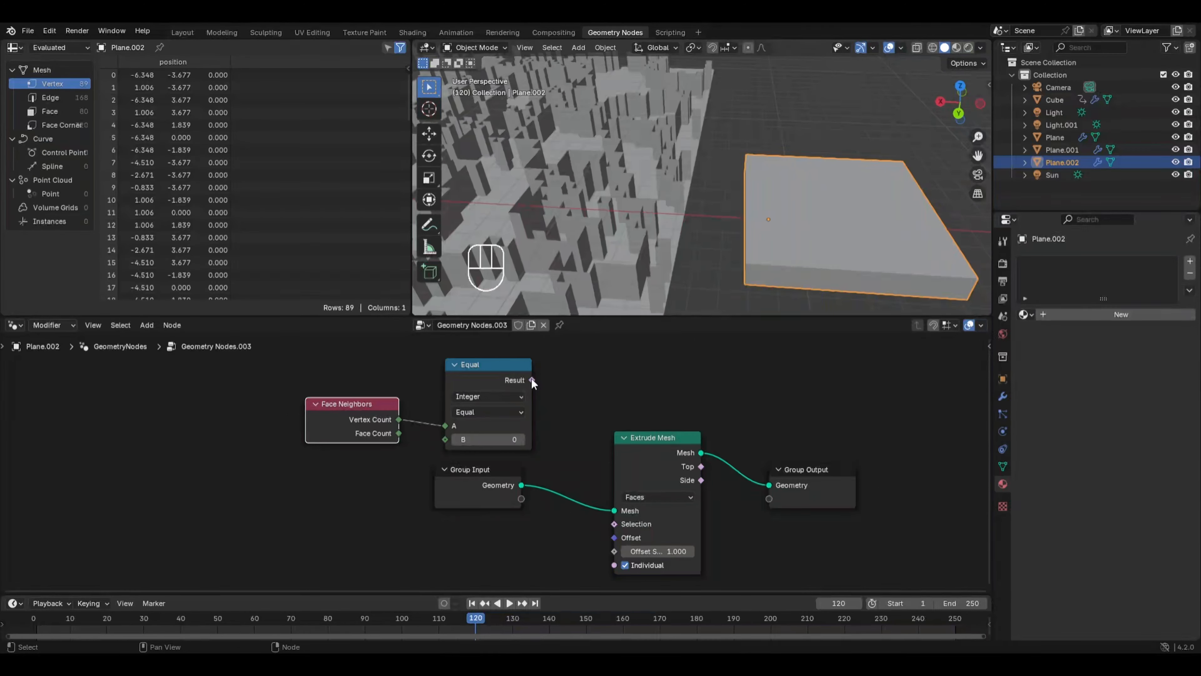
left_click_drag(531, 379, 614, 524)
scroll(935, 247, "up", 1)
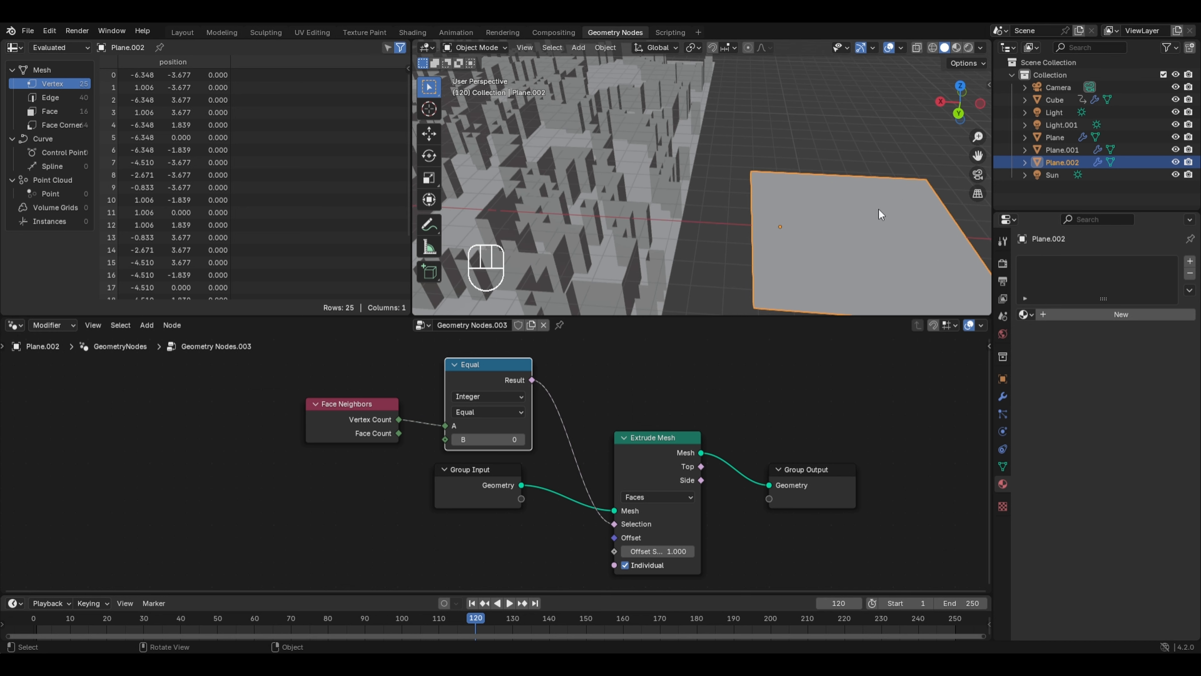
middle_click_drag(878, 210, 741, 150, "shift")
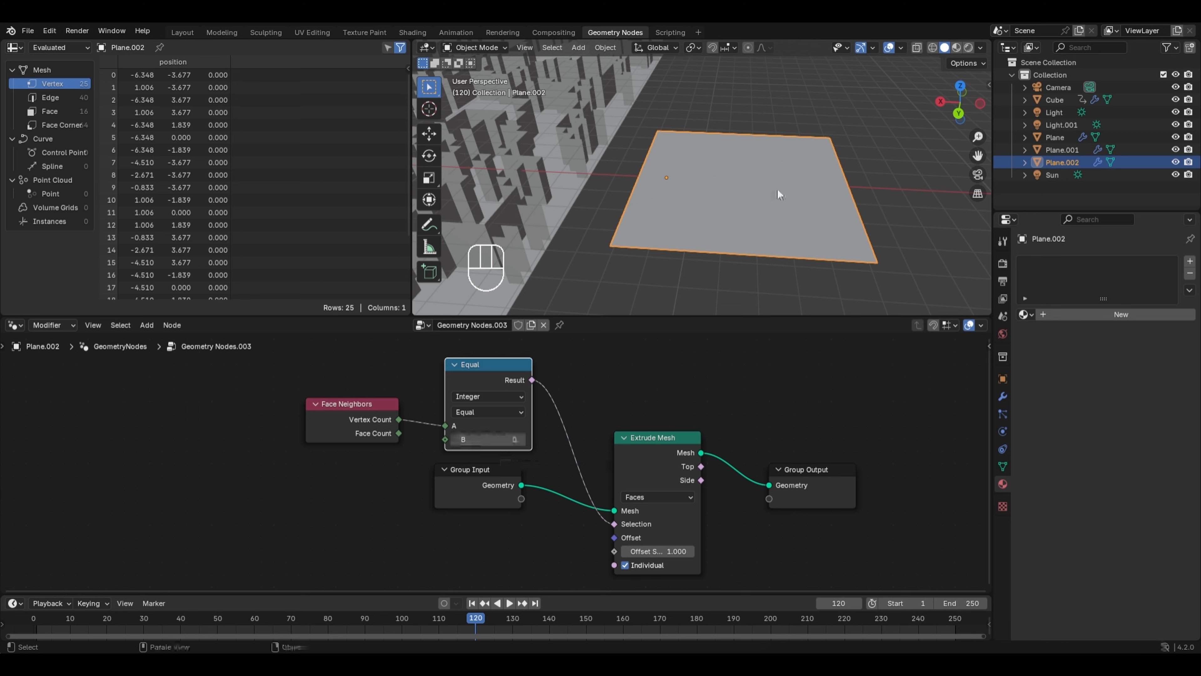
- Enter Edit Mode on the plane with vertex selection and select the vertices of its front corner face
key("Tab")
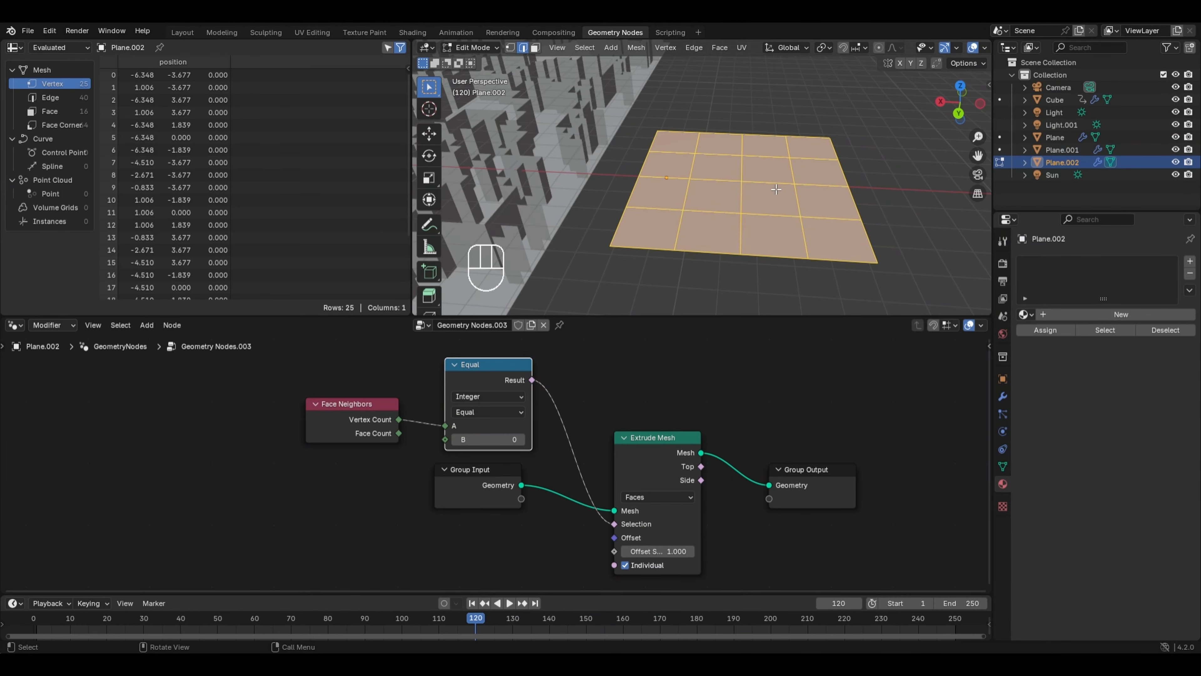
key("1")
middle_click_drag(777, 240, 807, 247)
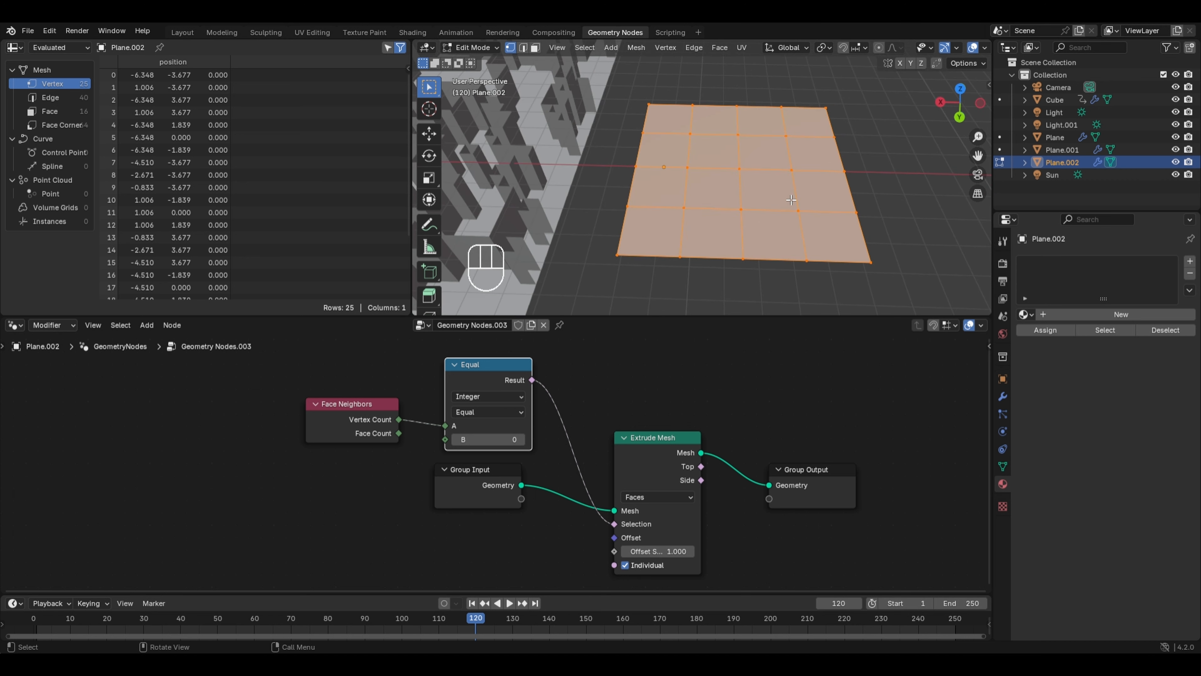
left_click_drag(788, 198, 888, 271)
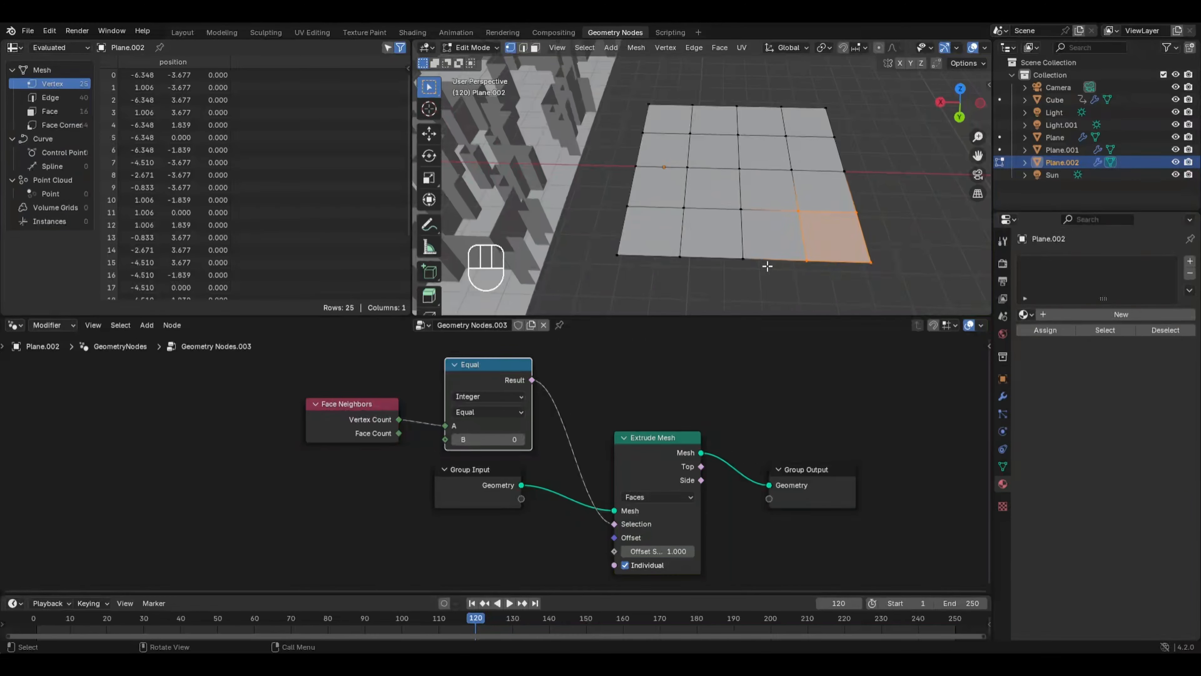
- Test the Equal node with a B value of 4 and reset it to 0
left_click(475, 441)
type("4")
key("Return")
mouse_move(720, 223)
middle_mouse_down()
mouse_move(757, 208)
mouse_move(720, 223)
middle_mouse_up()
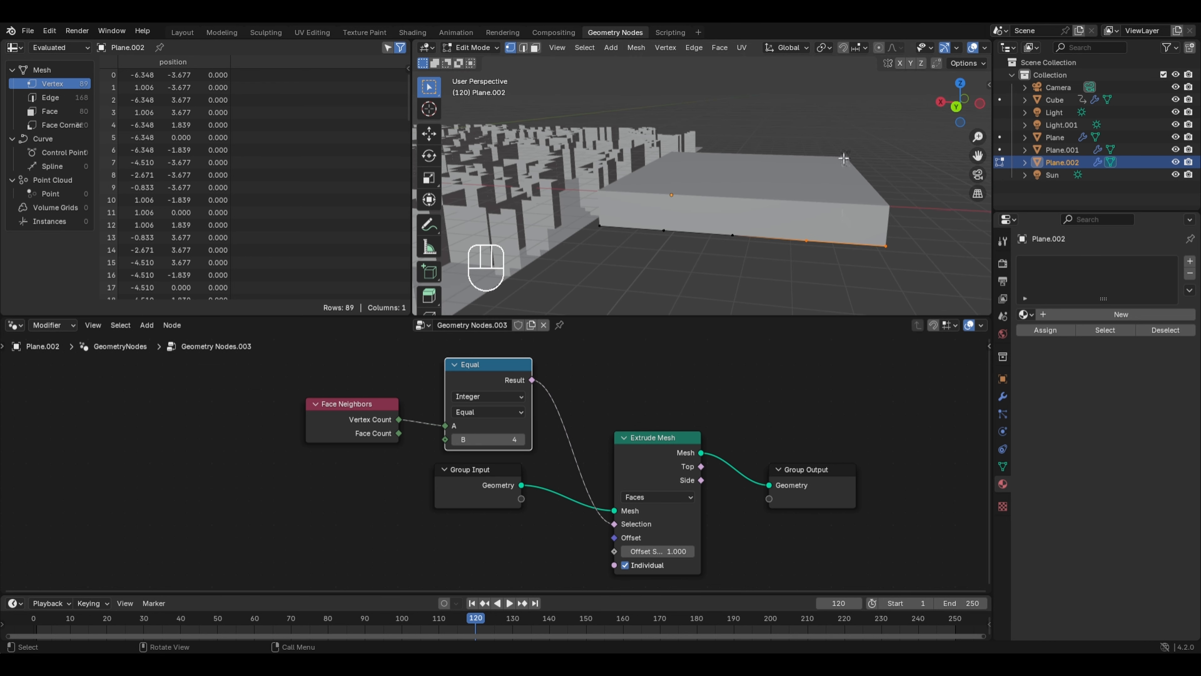
middle_click_drag(852, 132, 757, 222)
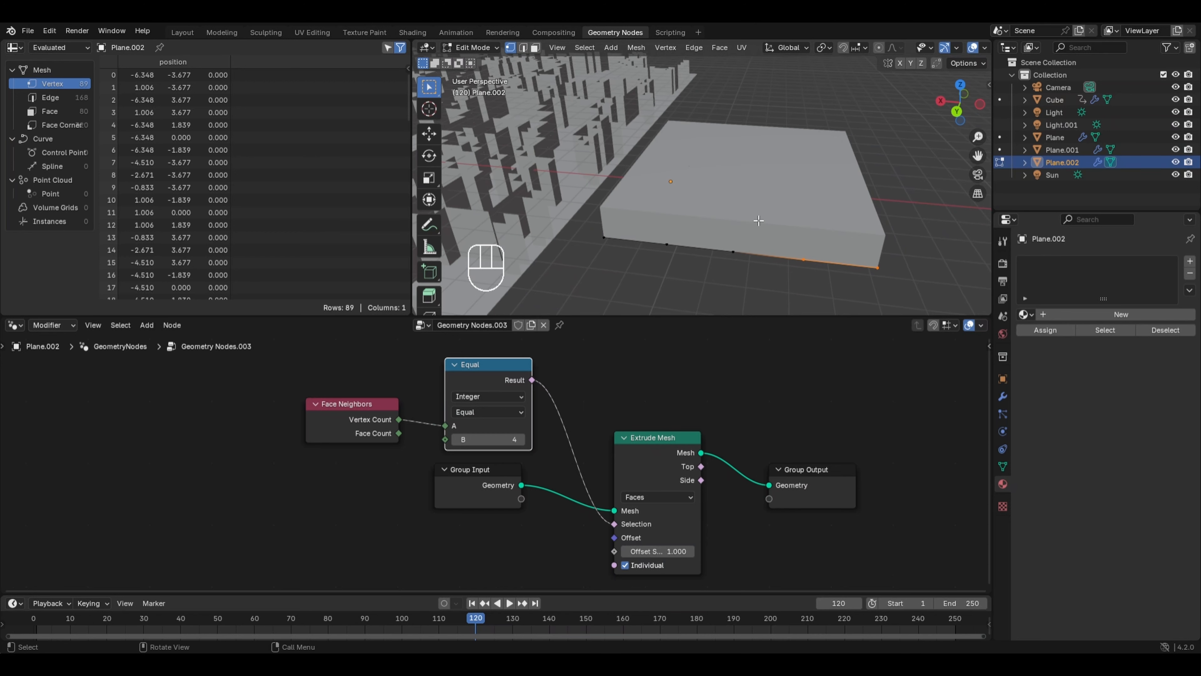
double_click(488, 440)
type("0")
key("Return")
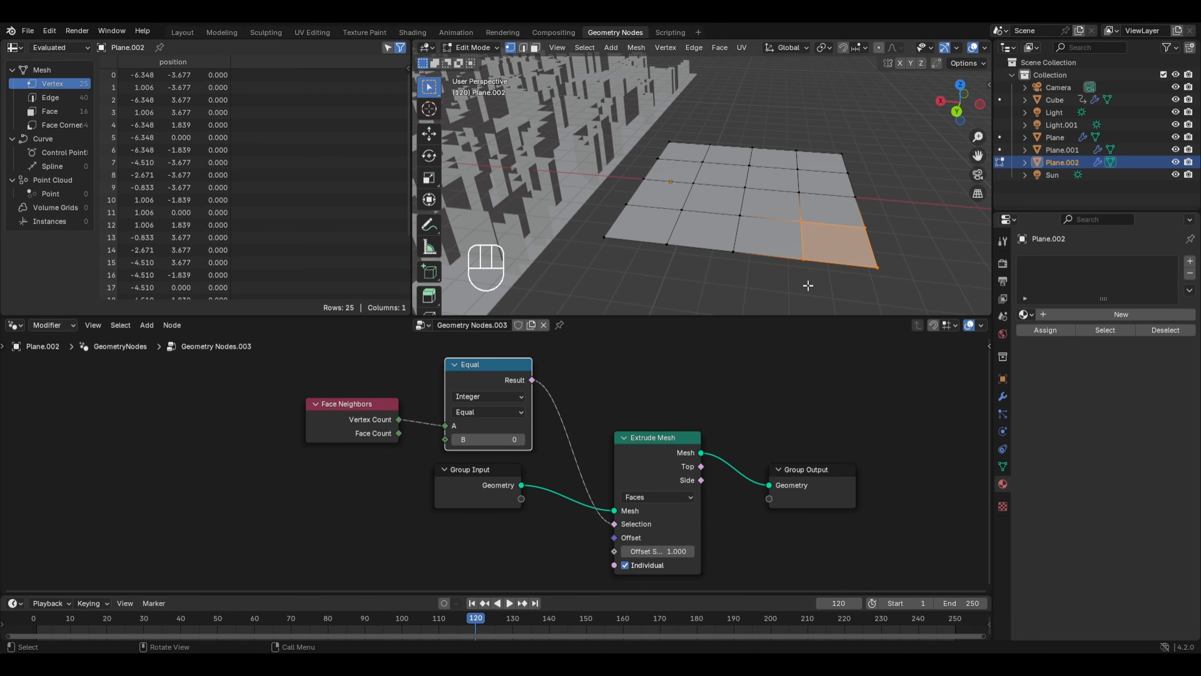
- Select the outer front edge of the plane's corner face and subdivide it with 1 cut
left_click(896, 278)
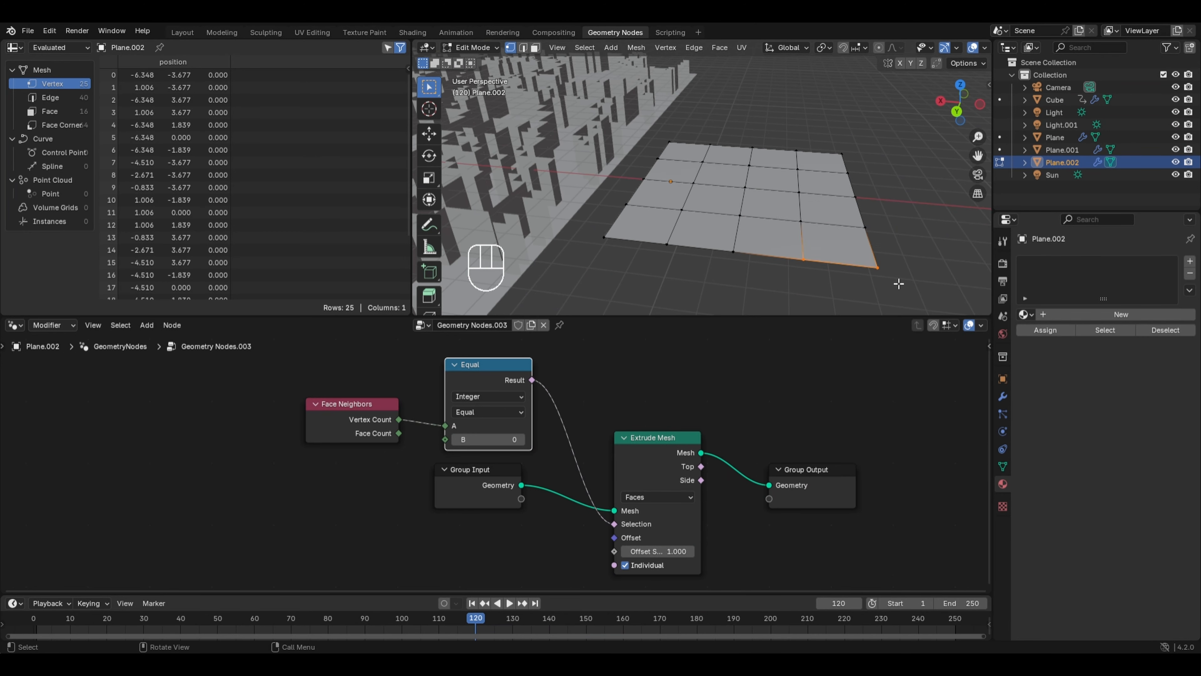
right_click(837, 275)
left_click(786, 274)
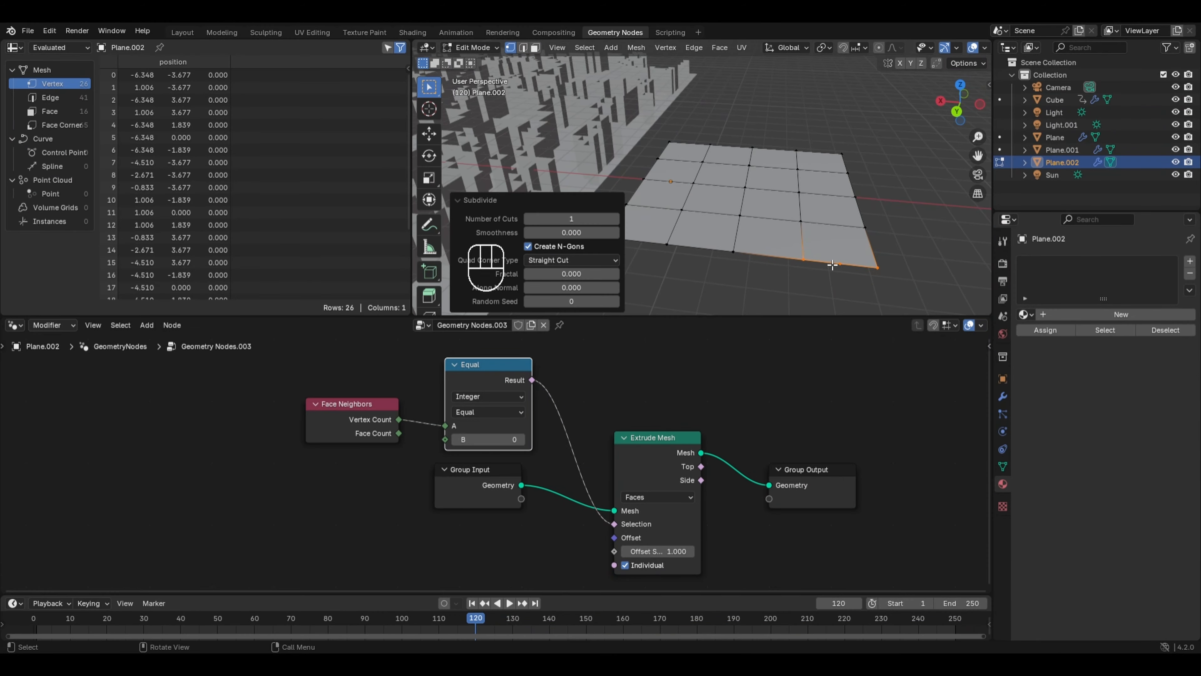
left_click(812, 274)
- Select all vertices of the corner face, including the new midpoint on its front edge
left_click_drag(874, 241, 886, 278)
middle_click_drag(886, 278, 809, 284)
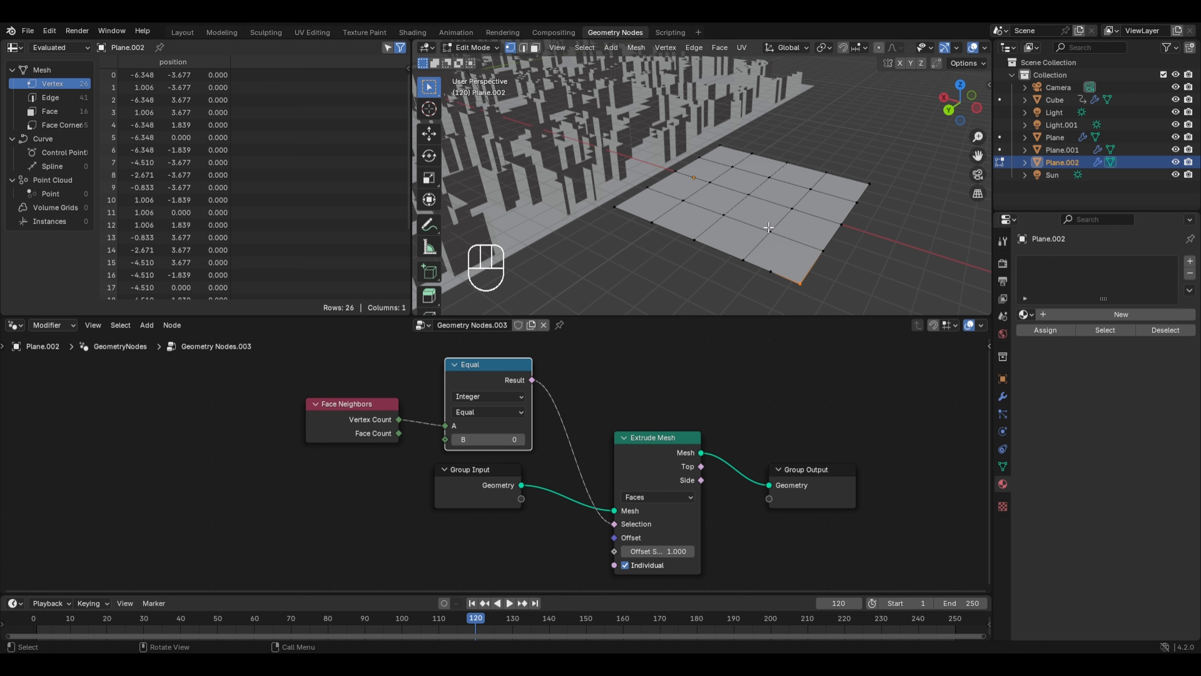
left_click_drag(748, 221, 826, 299)
left_click_drag(739, 242, 777, 281, "shift")
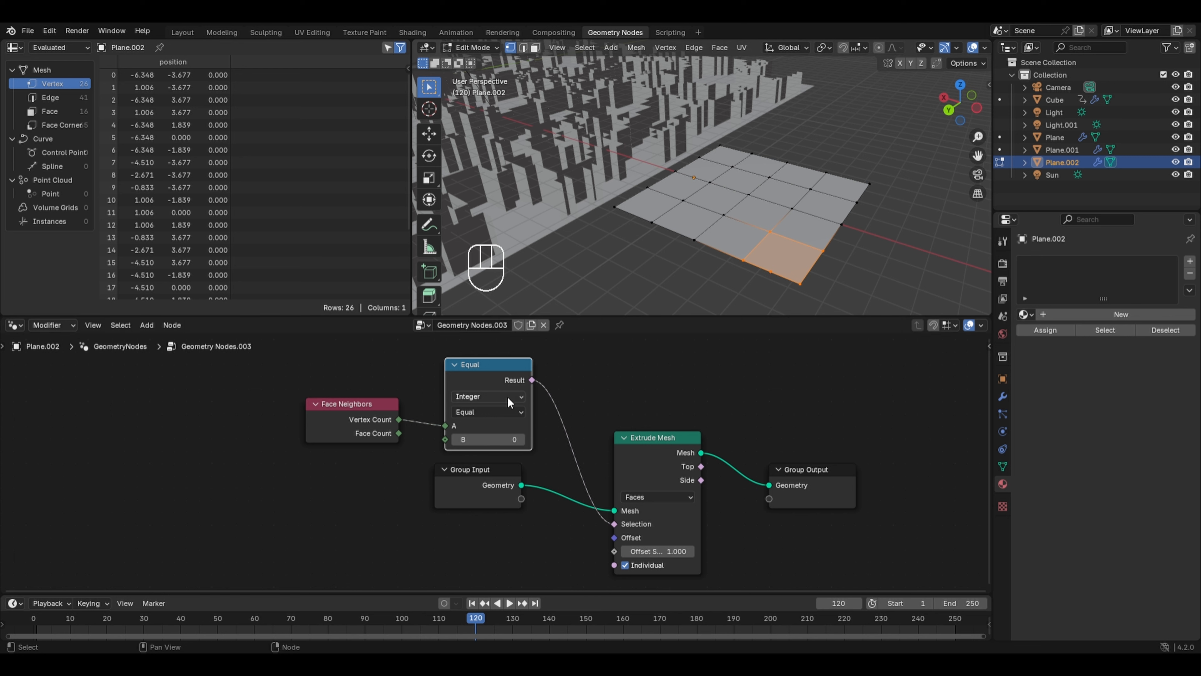
- Set the Equal node's B value to 4, raise it to 5, and inspect the extrusion each time
left_click(522, 439)
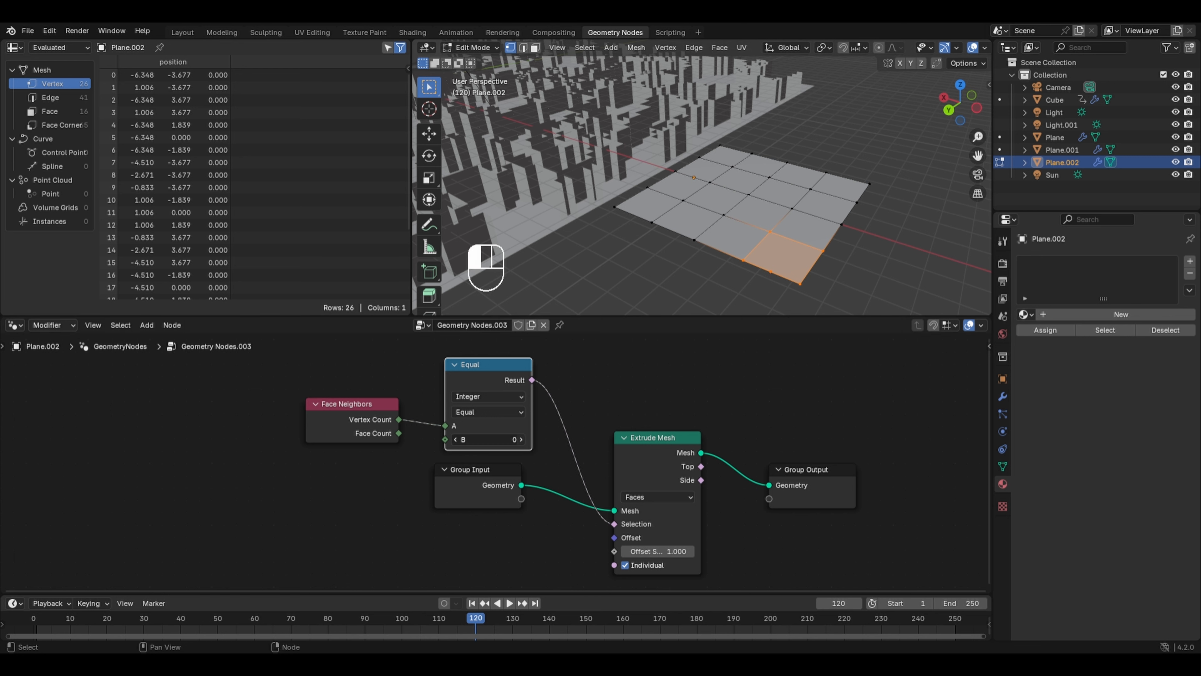
type("4")
key("Return")
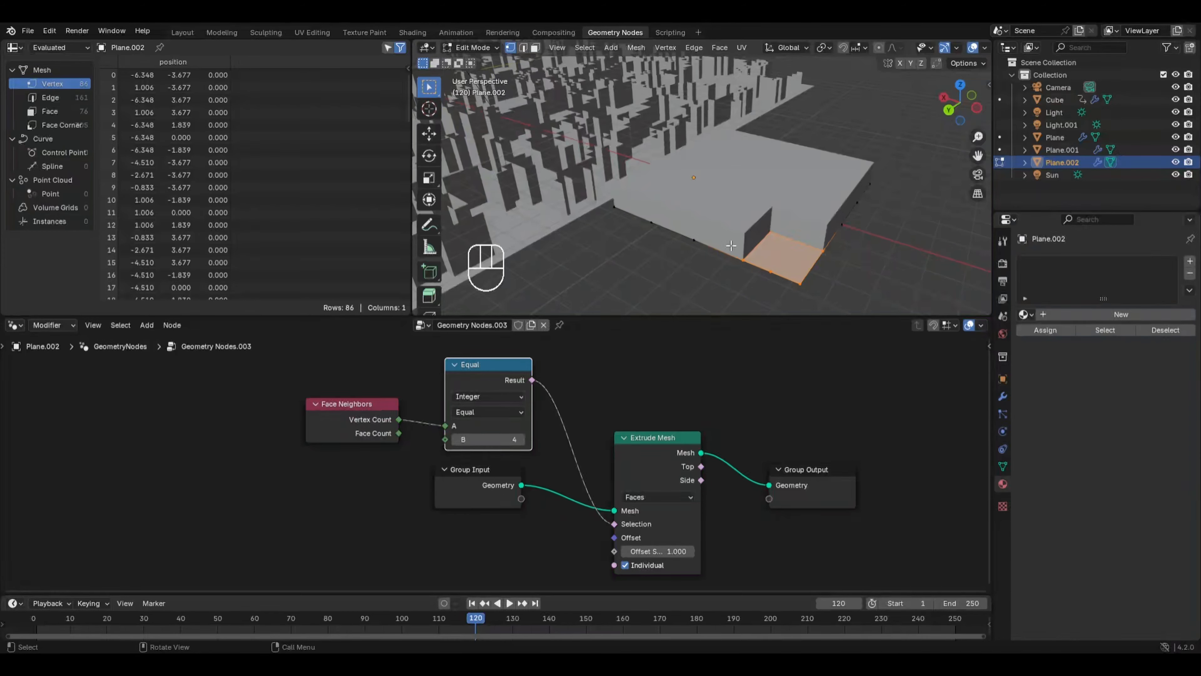
left_click(520, 439)
middle_click_drag(718, 204, 800, 199)
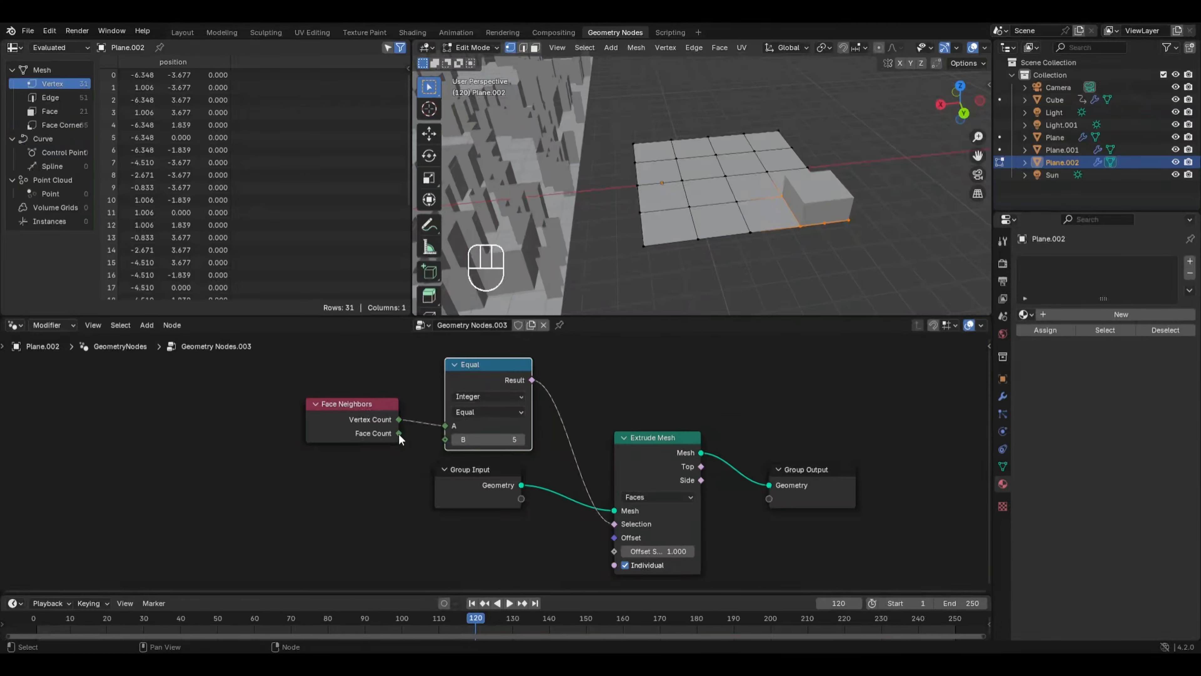
- Connect Face Count to the Equal node's A input in place of Vertex Count and set B to 1
left_click_drag(398, 433, 500, 438)
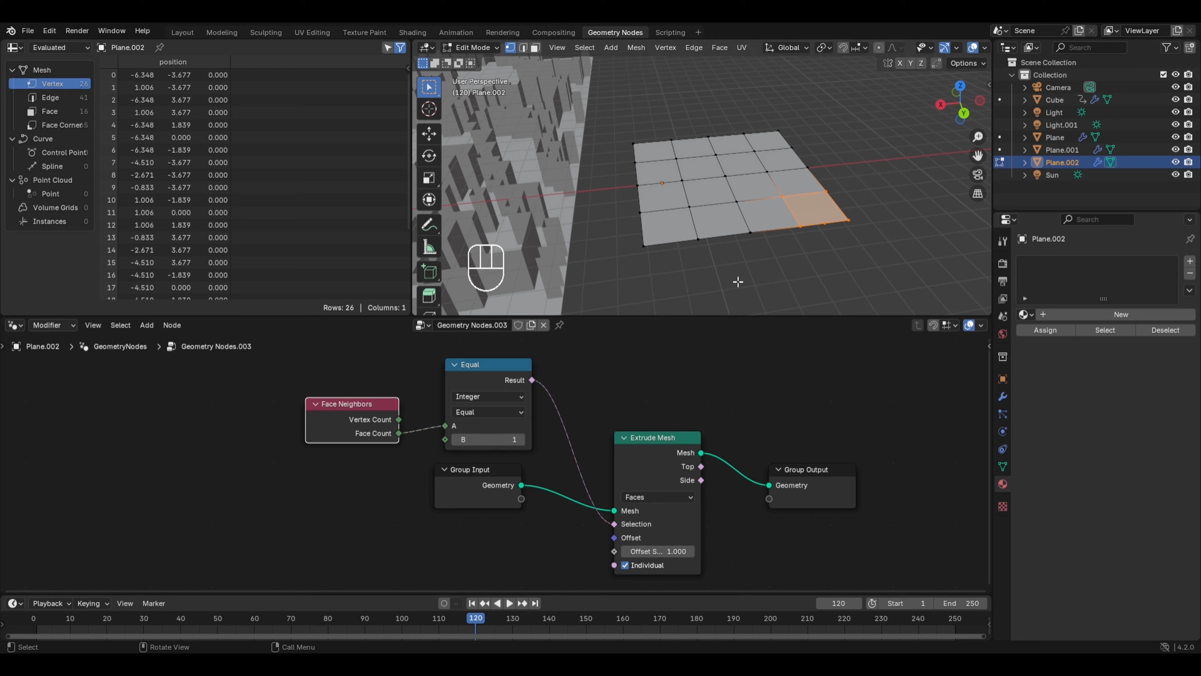
middle_click_drag(864, 226, 606, 273)
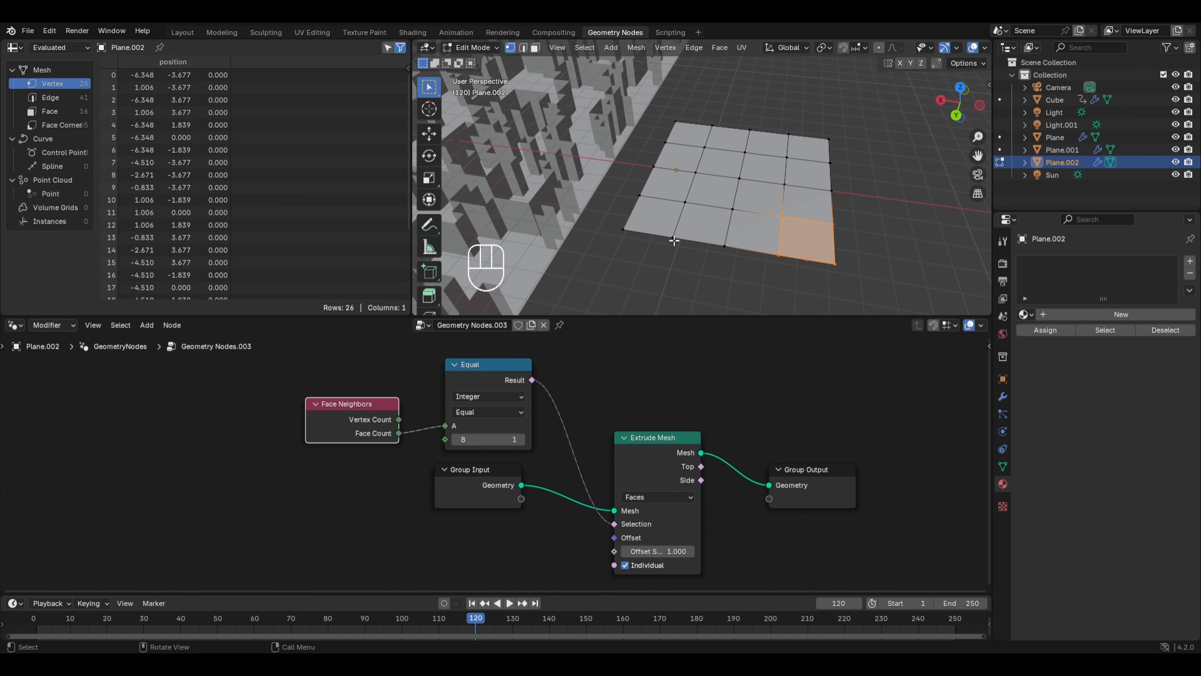
- Switch to face selection and pick the corner face and its adjoining faces one by one to examine its neighbors
key("3")
left_click(802, 236)
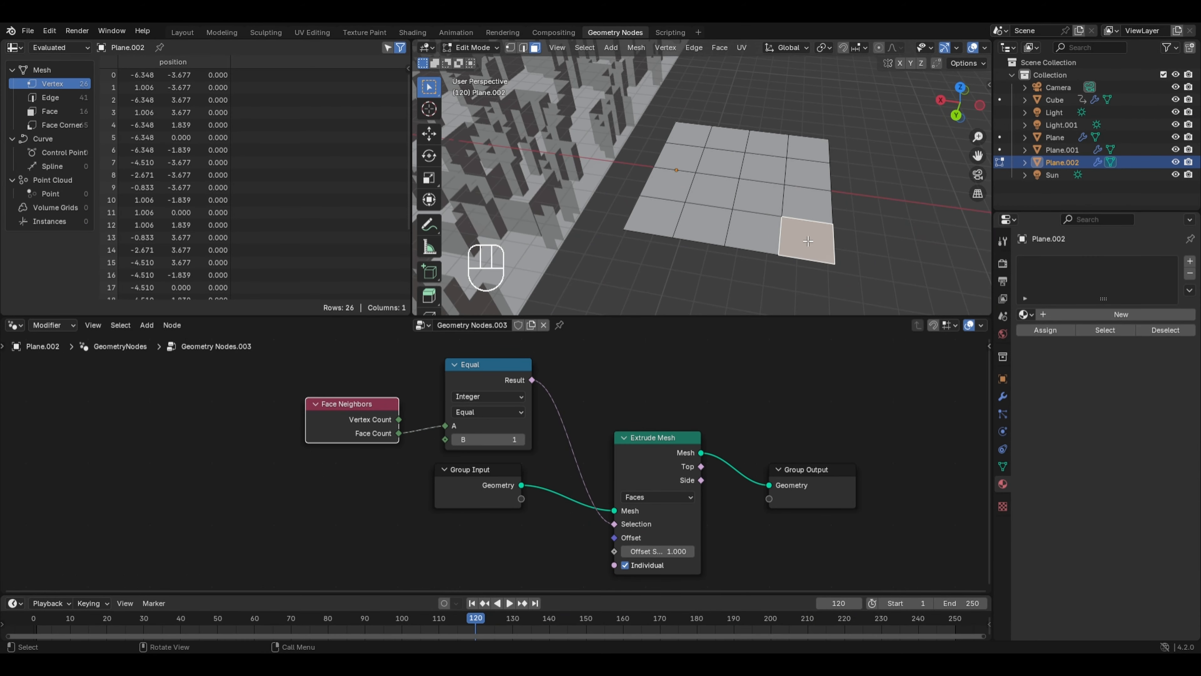
left_click(754, 226)
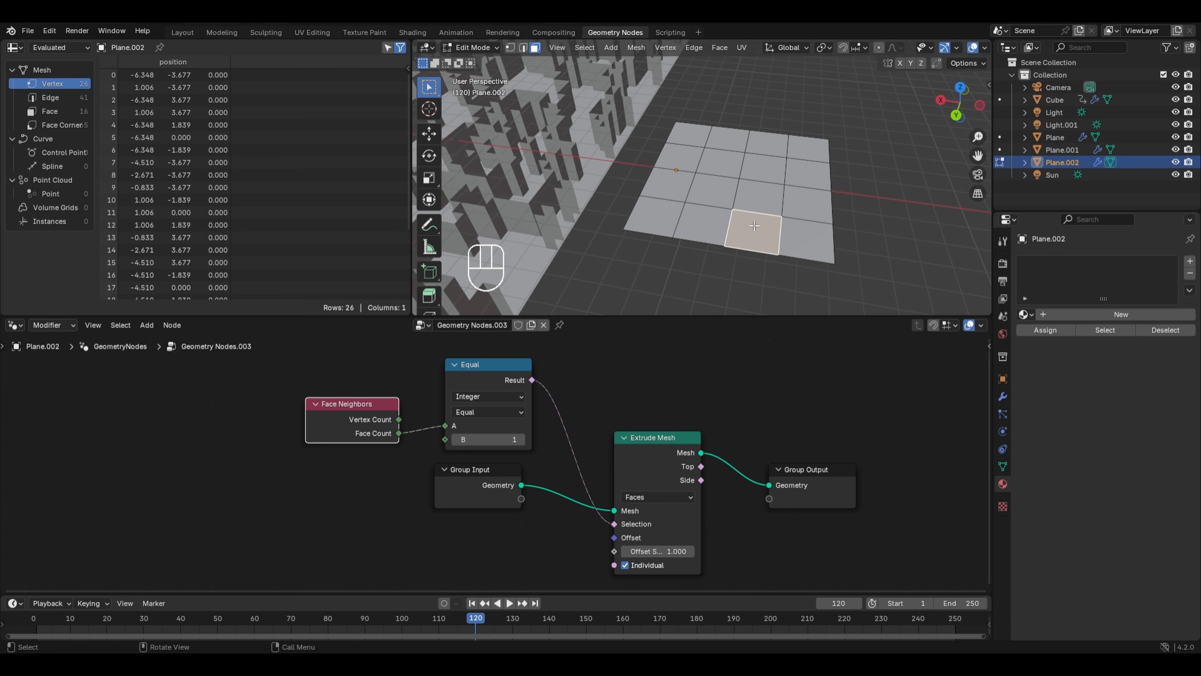
left_click(805, 205)
left_click(802, 236)
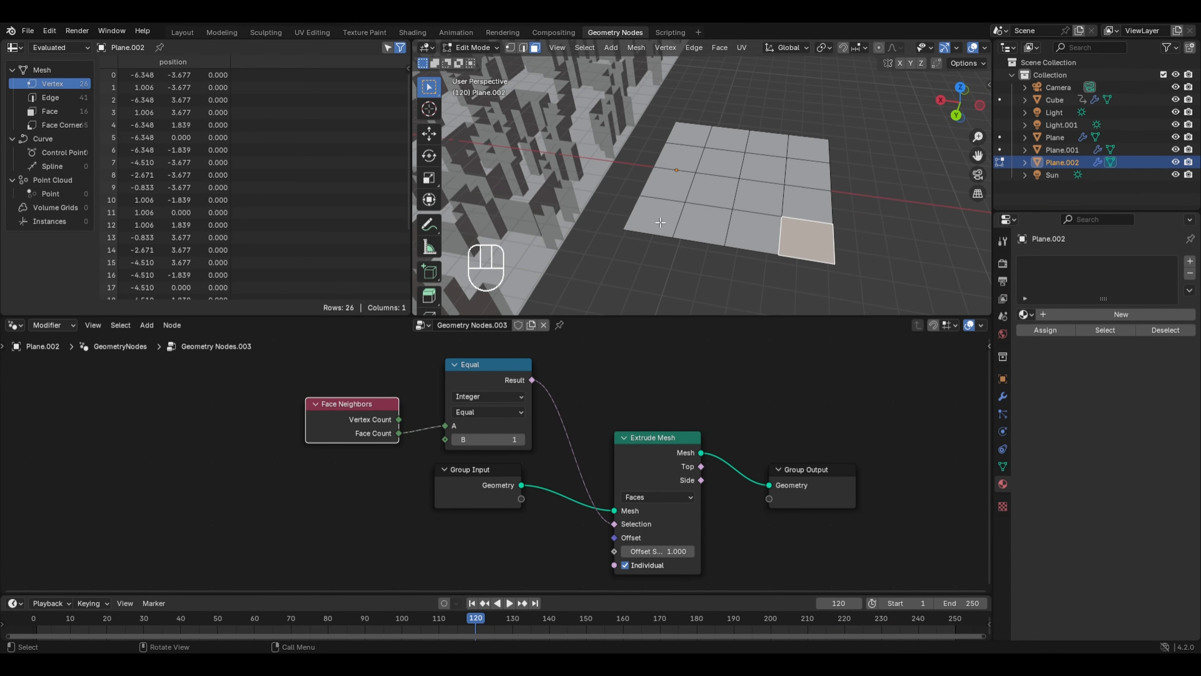
- Add the plane's other three corner faces to the selection and set the Equal node's B value to 2
left_click(660, 223, "shift")
left_click(682, 132, "shift")
left_click(804, 151, "shift")
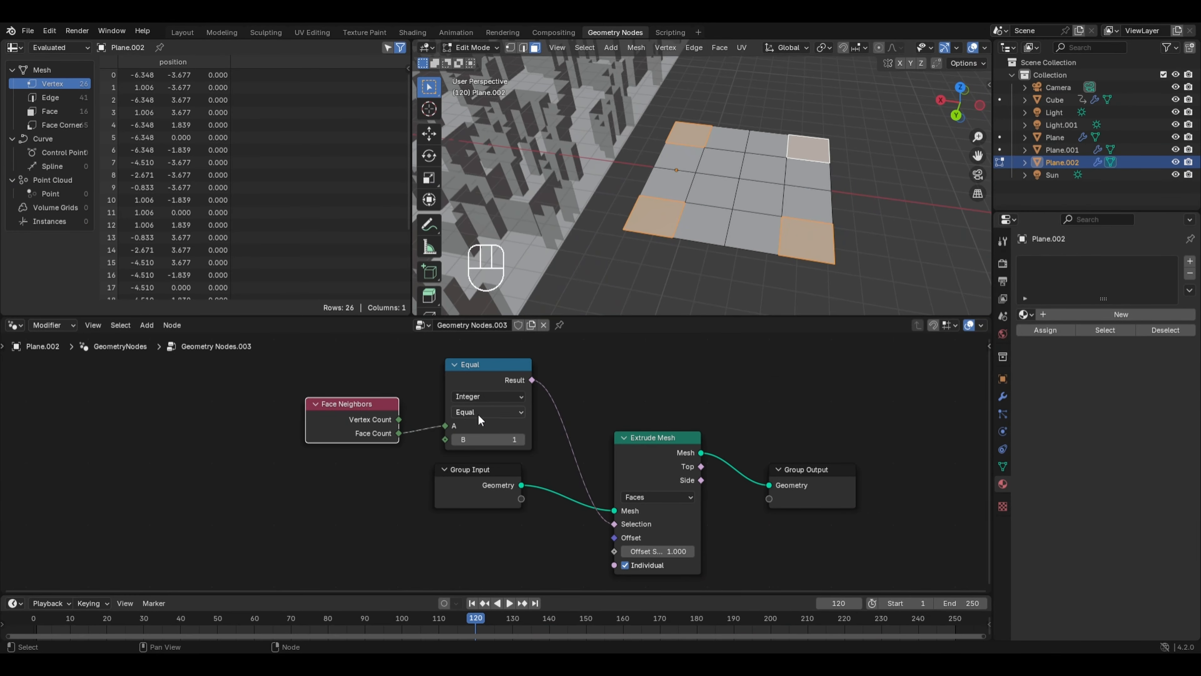
left_click(521, 439)
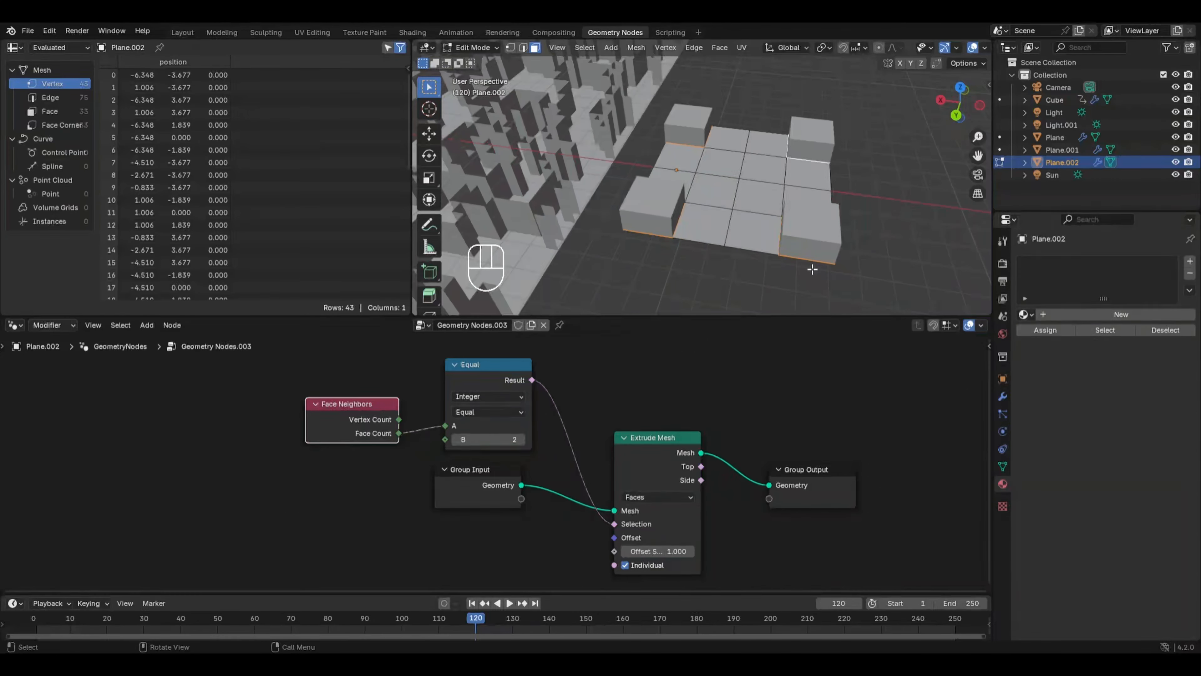
- Examine the plane's border faces by selecting the pairs between the corners along all four sides
scroll(790, 252, "up", 1)
left_click(699, 232)
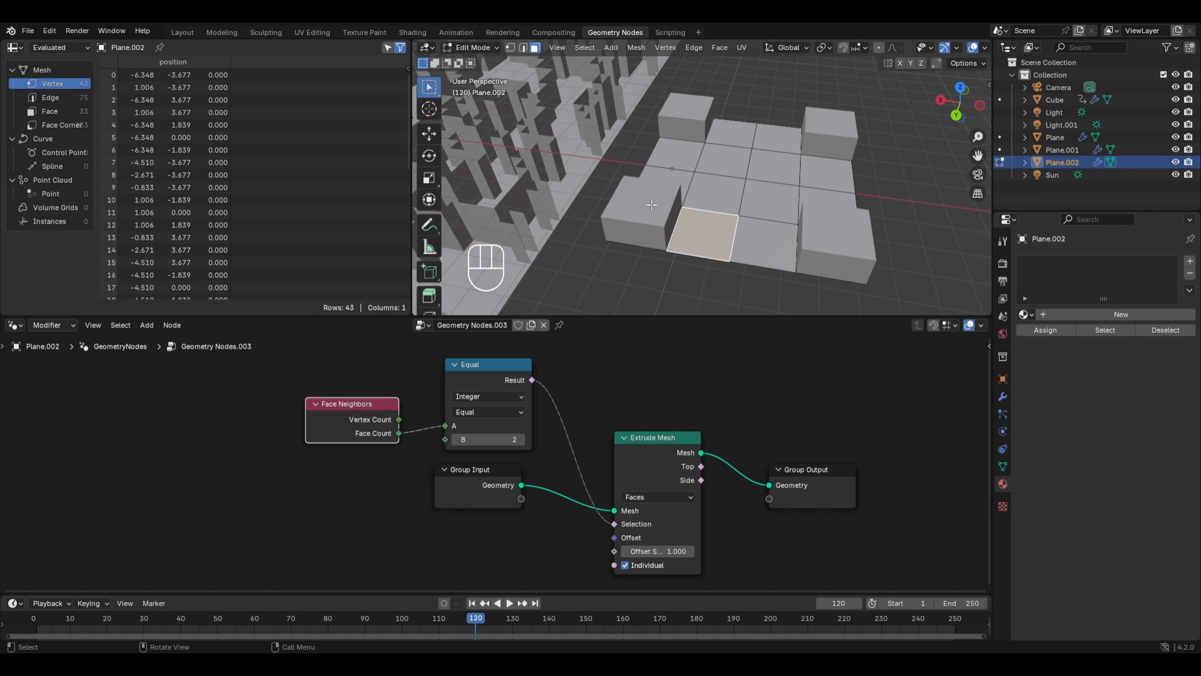
left_click(762, 238)
left_click(707, 187)
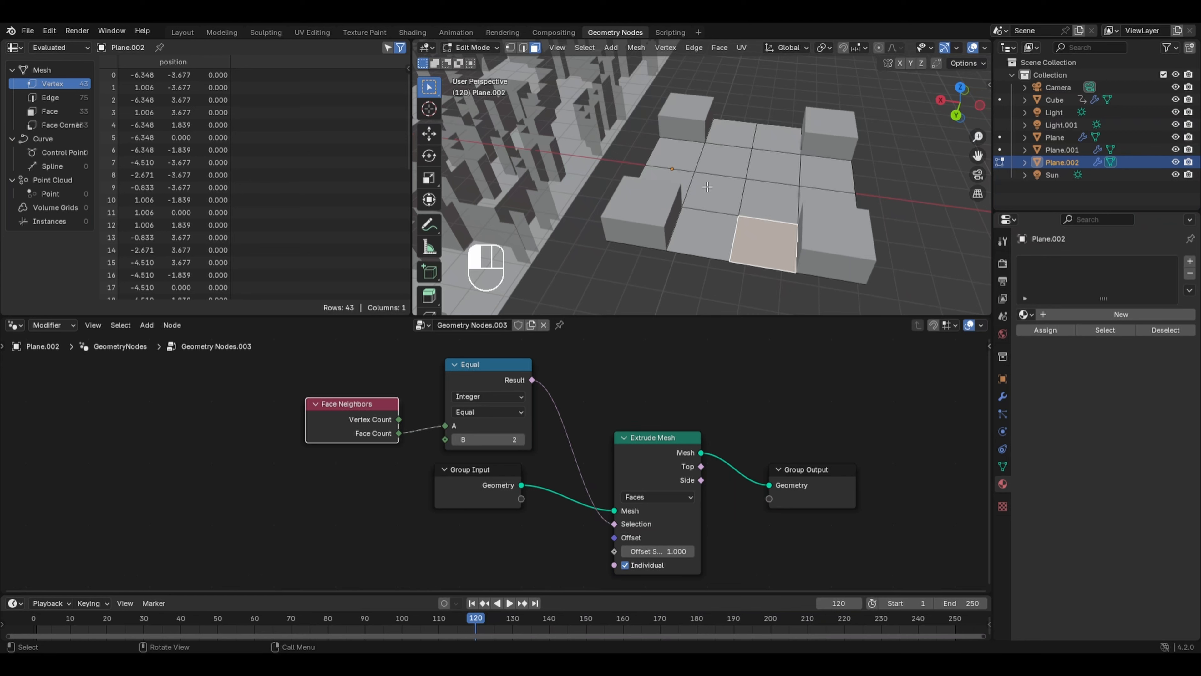
left_click(701, 234)
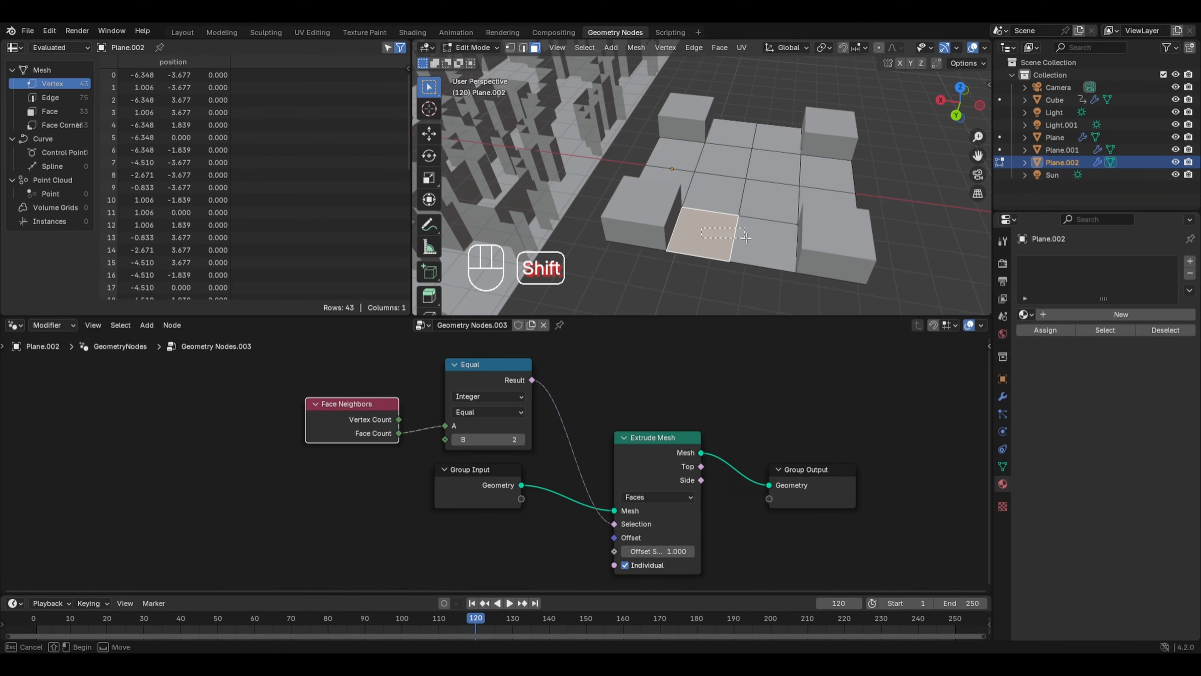
left_click(770, 240, "shift")
left_click(829, 204, "shift")
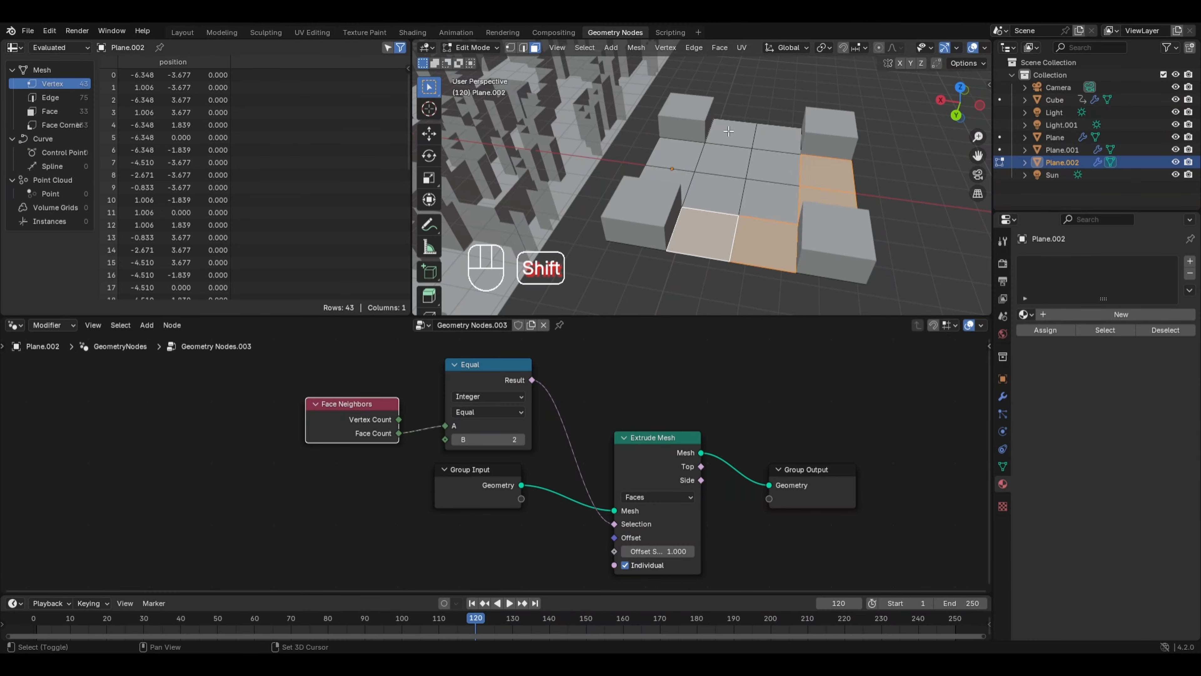
left_click_drag(731, 133, 780, 143, "shift")
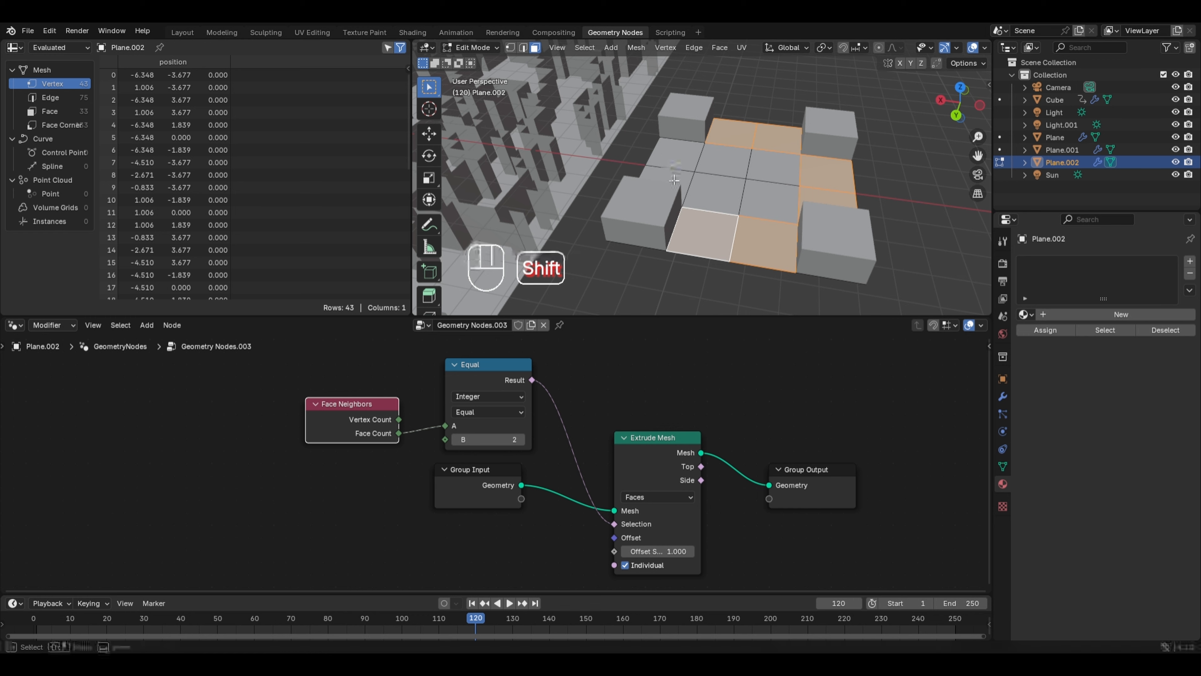
left_click_drag(674, 180, 674, 181, "shift")
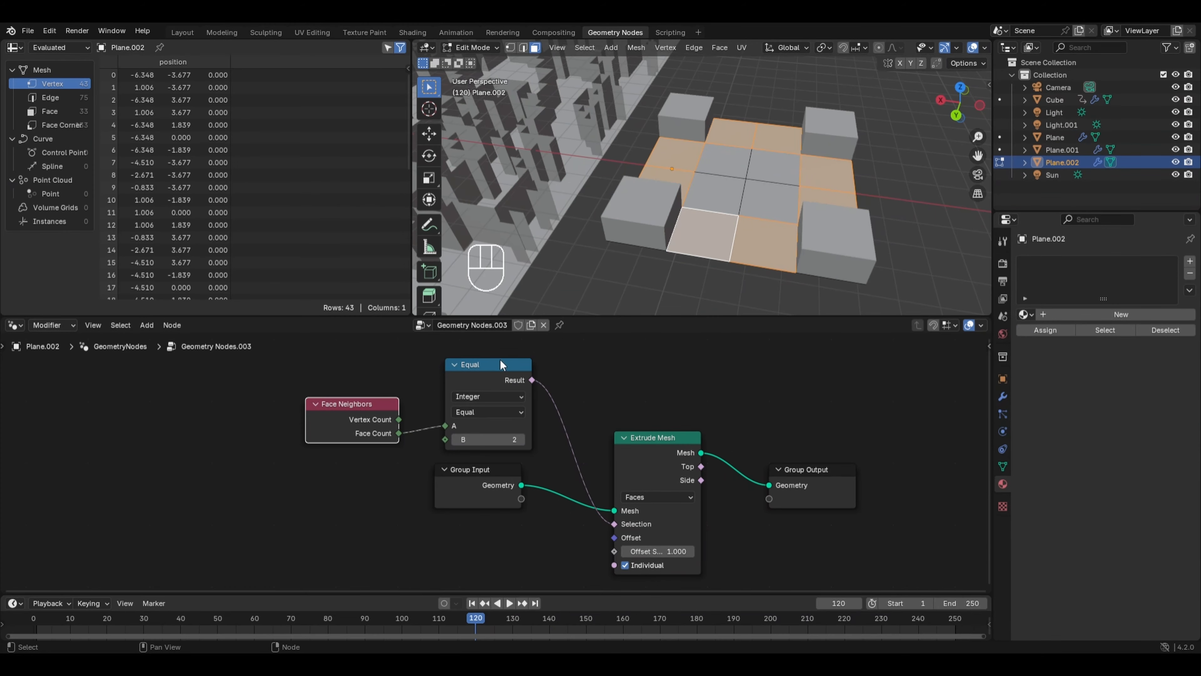
- Set the Equal node's B value to 3 and inspect the extruded plane in Object Mode
left_click(500, 370)
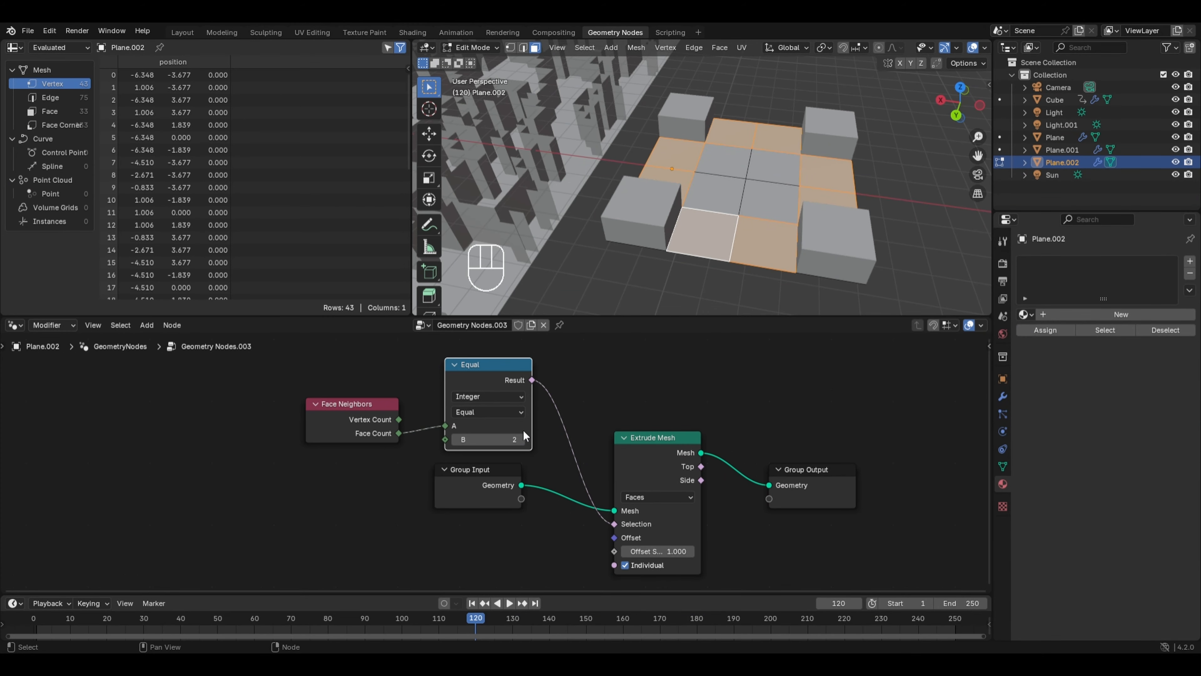
left_click(520, 439)
mouse_move(757, 246)
middle_mouse_down()
mouse_move(775, 260)
mouse_move(753, 234)
middle_mouse_up()
key("Tab")
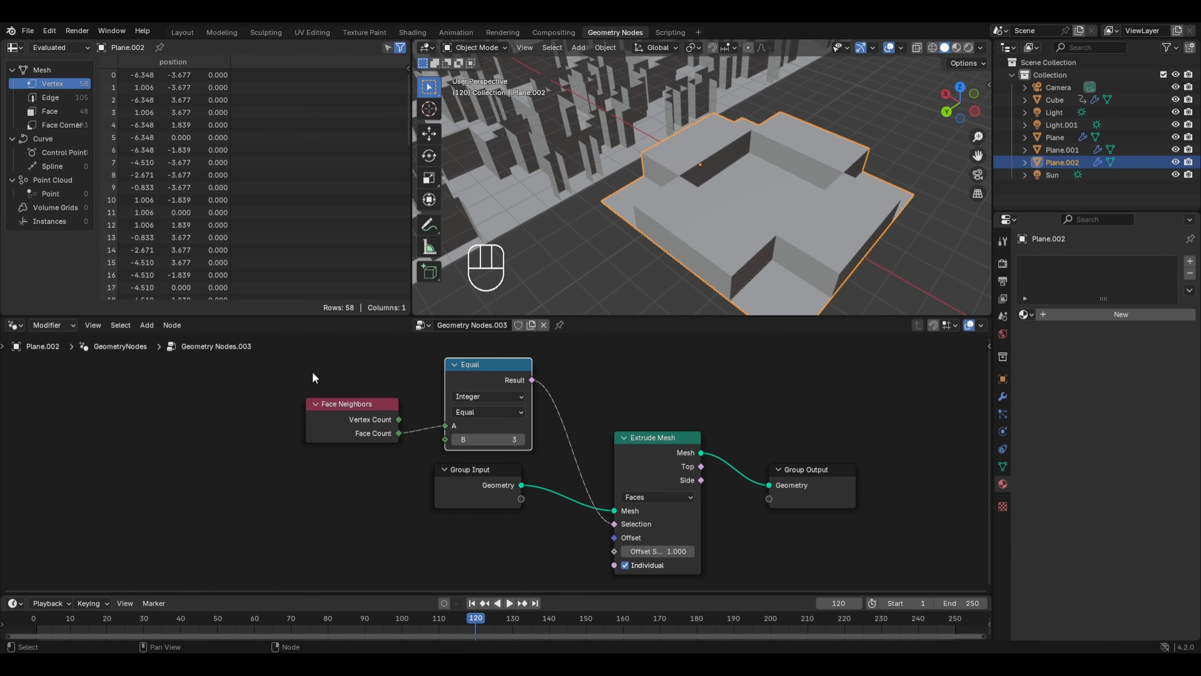
- Delete the Face Neighbors node and place a Vertex Neighbors node in its spot
left_click(344, 408)
key("x")
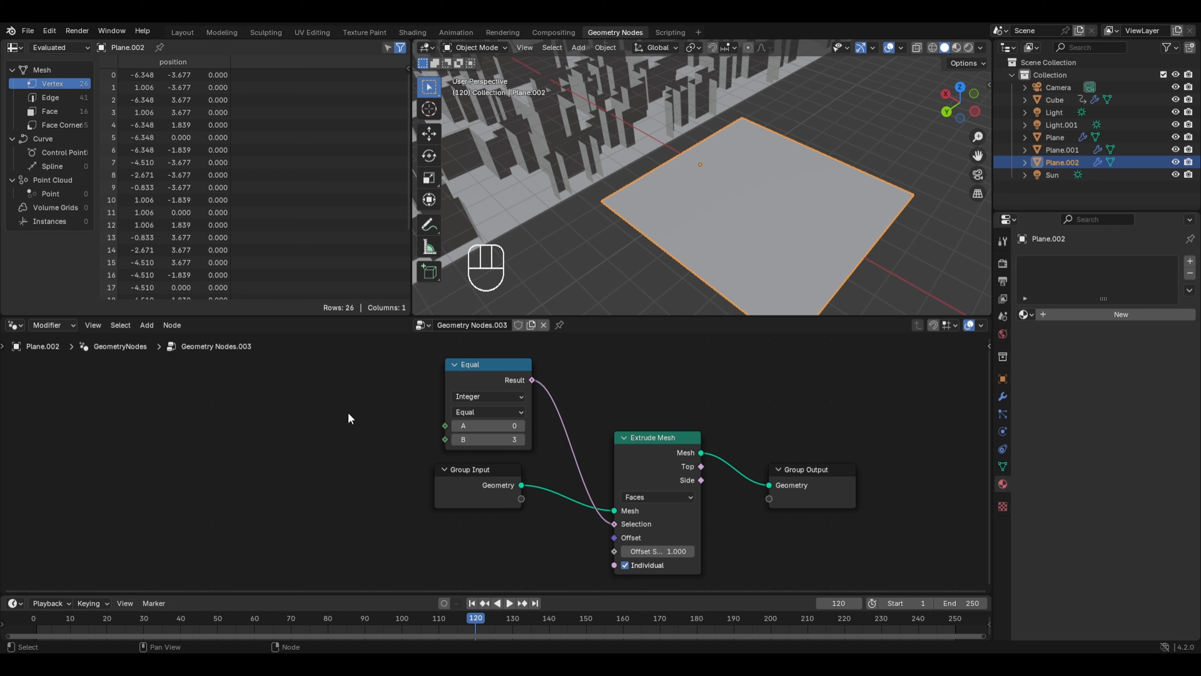
key("shift+a")
mouse_move(320, 329)
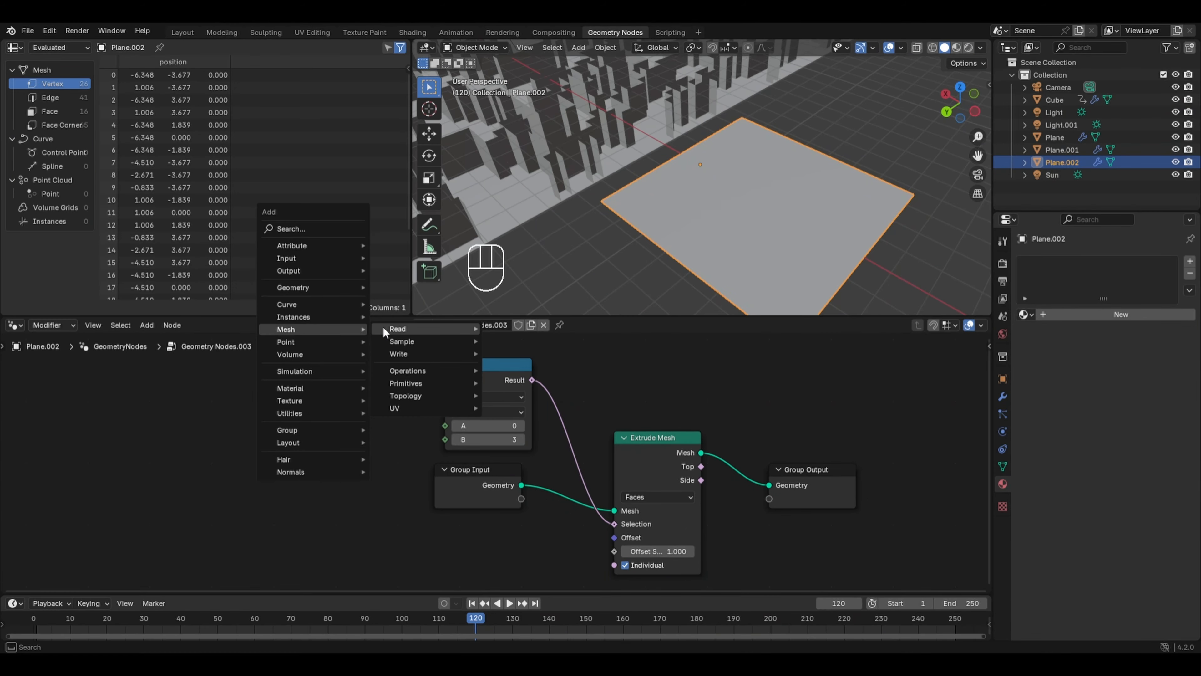
mouse_move(416, 325)
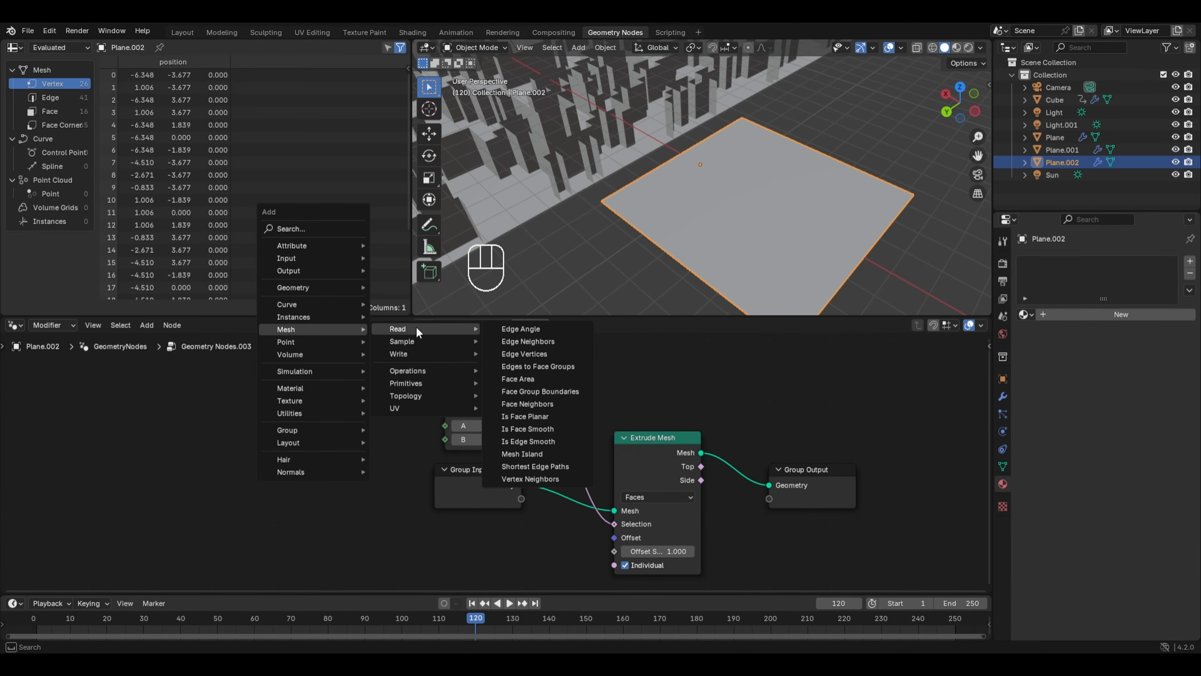
left_click(514, 478)
left_click(300, 395)
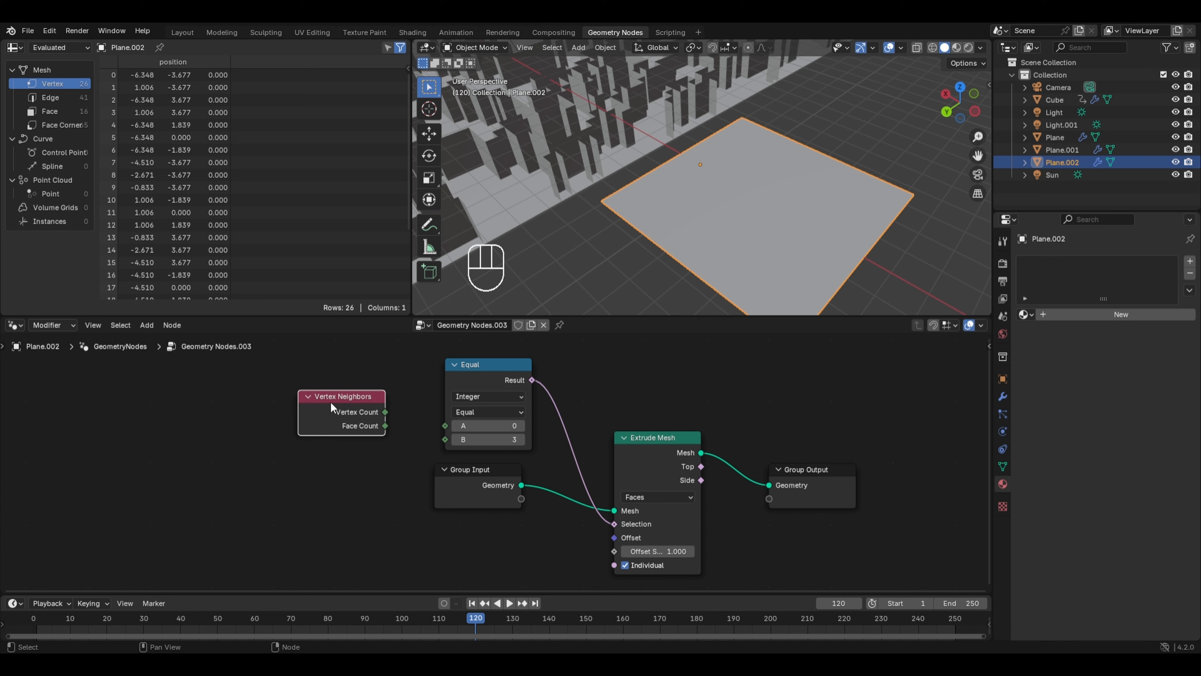
- In vertex selection on the plane, pick a corner vertex and the vertices joined to it by edges to examine its neighbors
key("Tab")
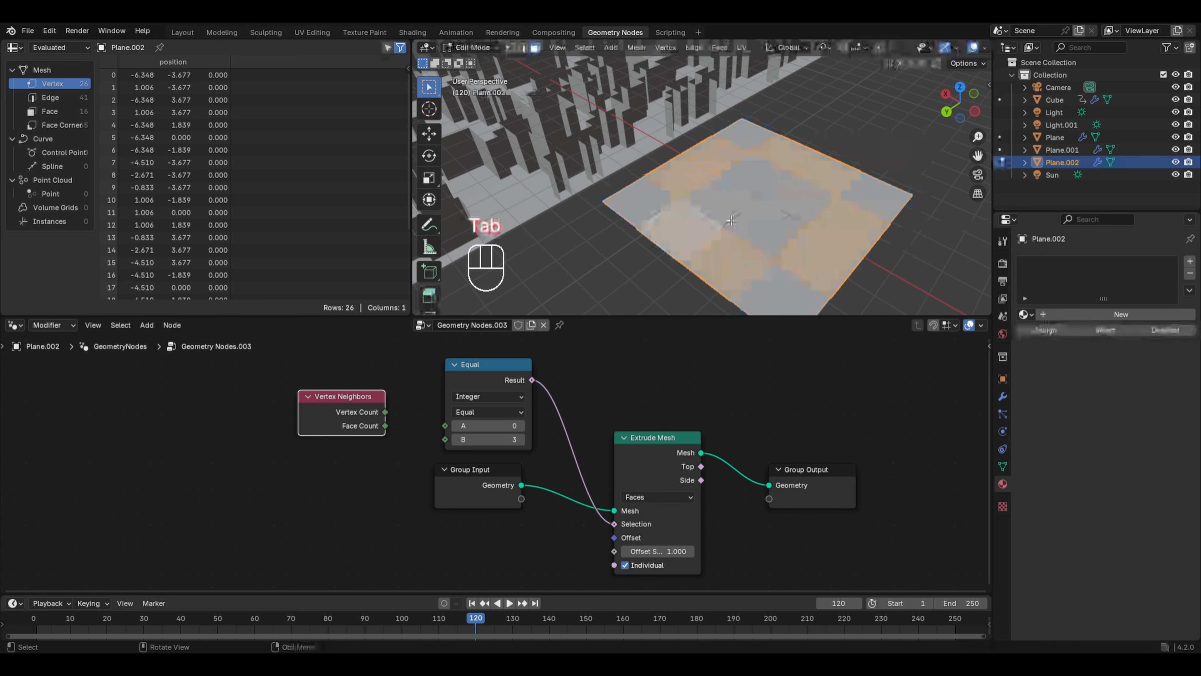
key("1")
middle_click_drag(693, 218, 744, 233)
scroll(728, 249, "up", 2)
left_click_drag(578, 270, 644, 311)
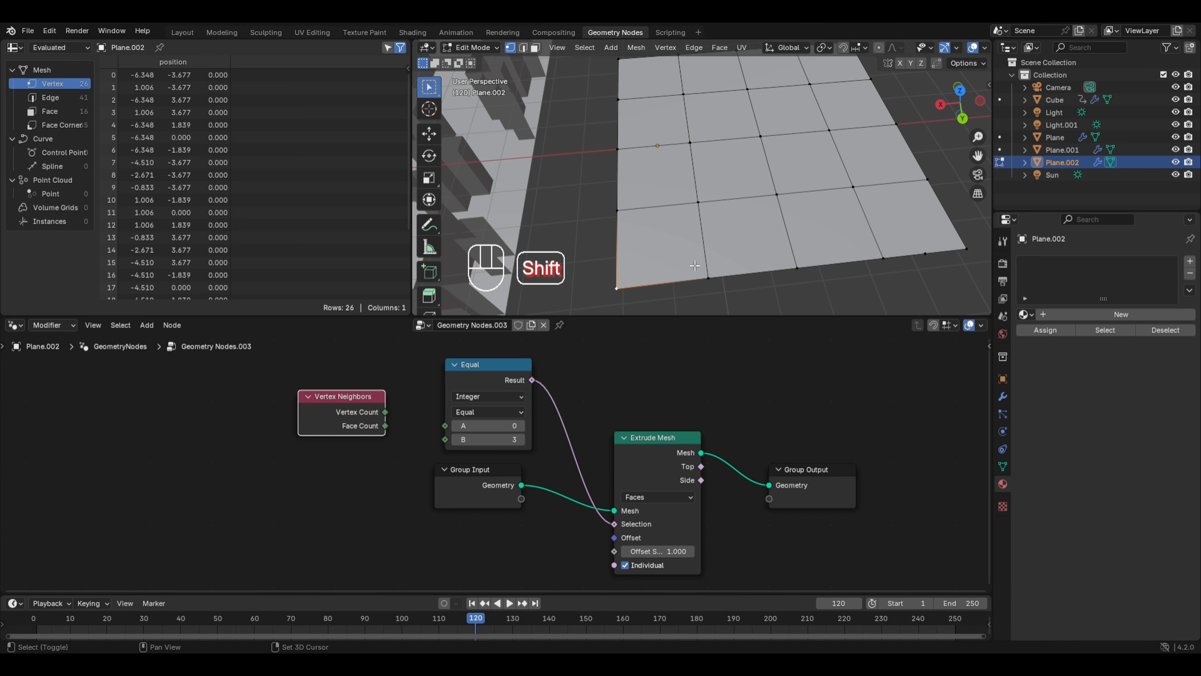
left_click(708, 278, "shift")
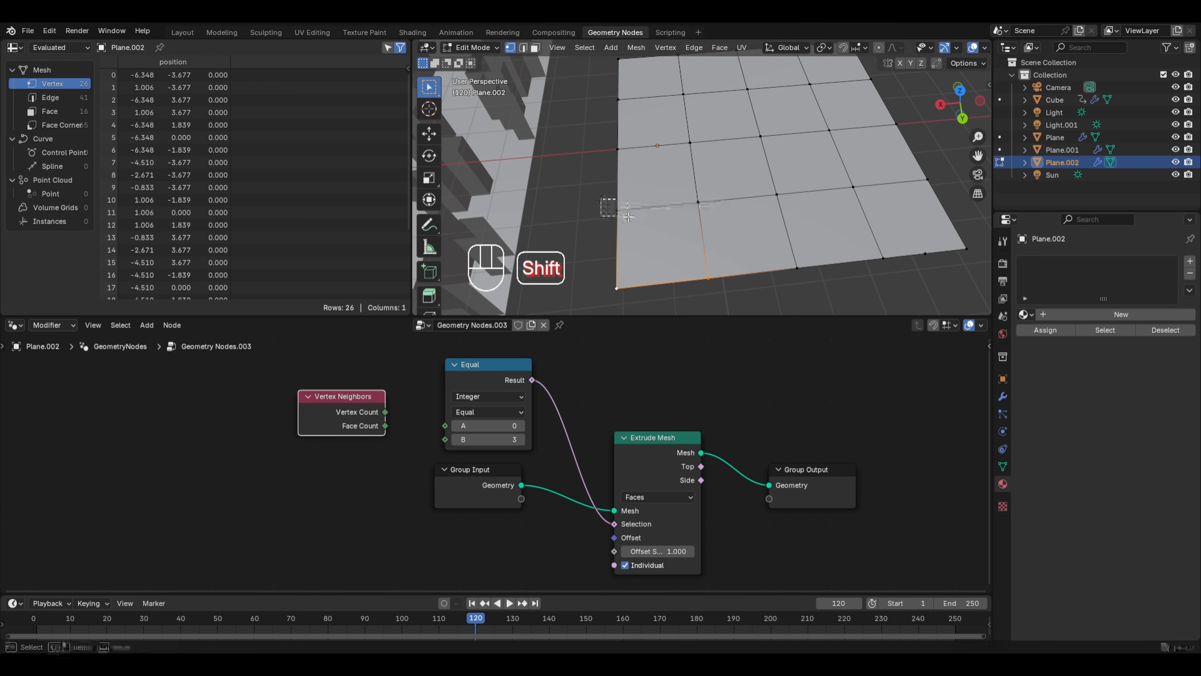
left_click(616, 210, "shift")
left_click(615, 286, "shift")
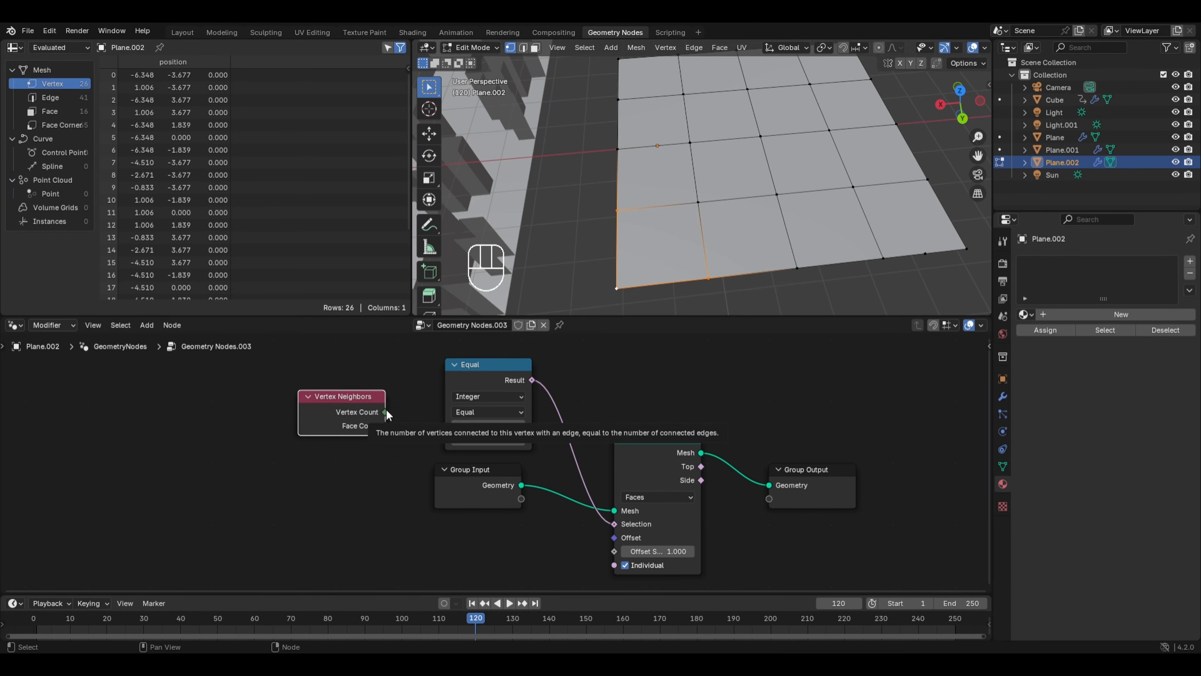
- Connect Vertex Count to the Equal node's A input and set B to 2
left_click_drag(385, 412, 445, 425)
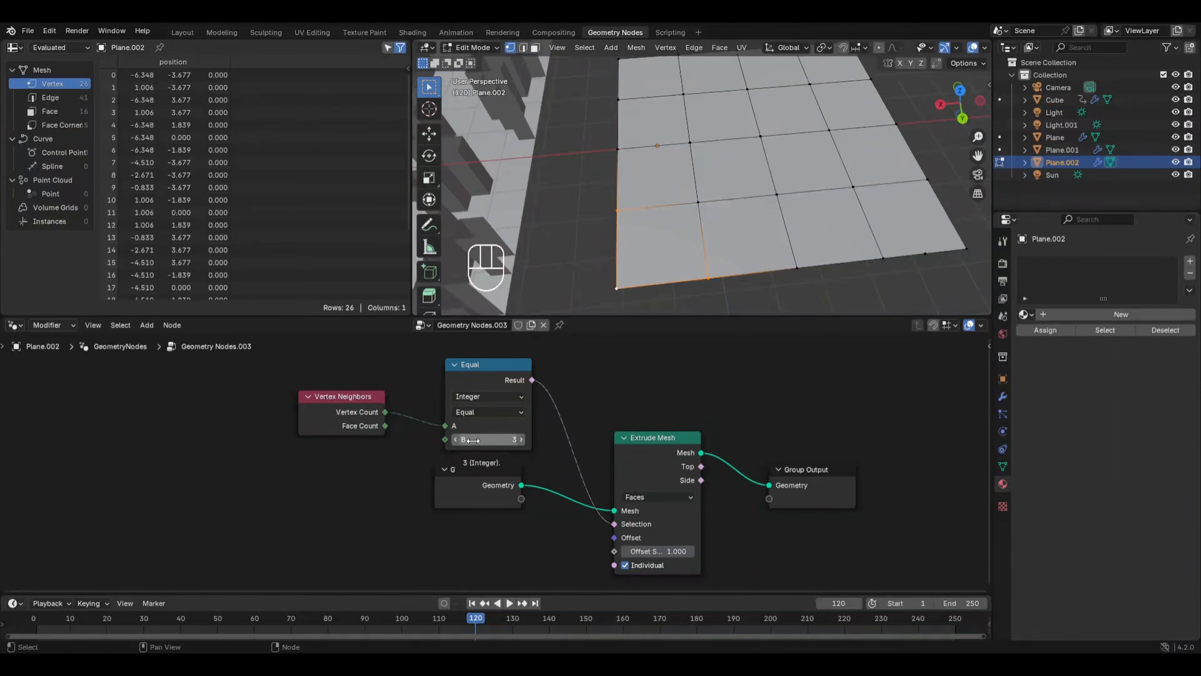
left_click(471, 440)
type("2")
key("Return")
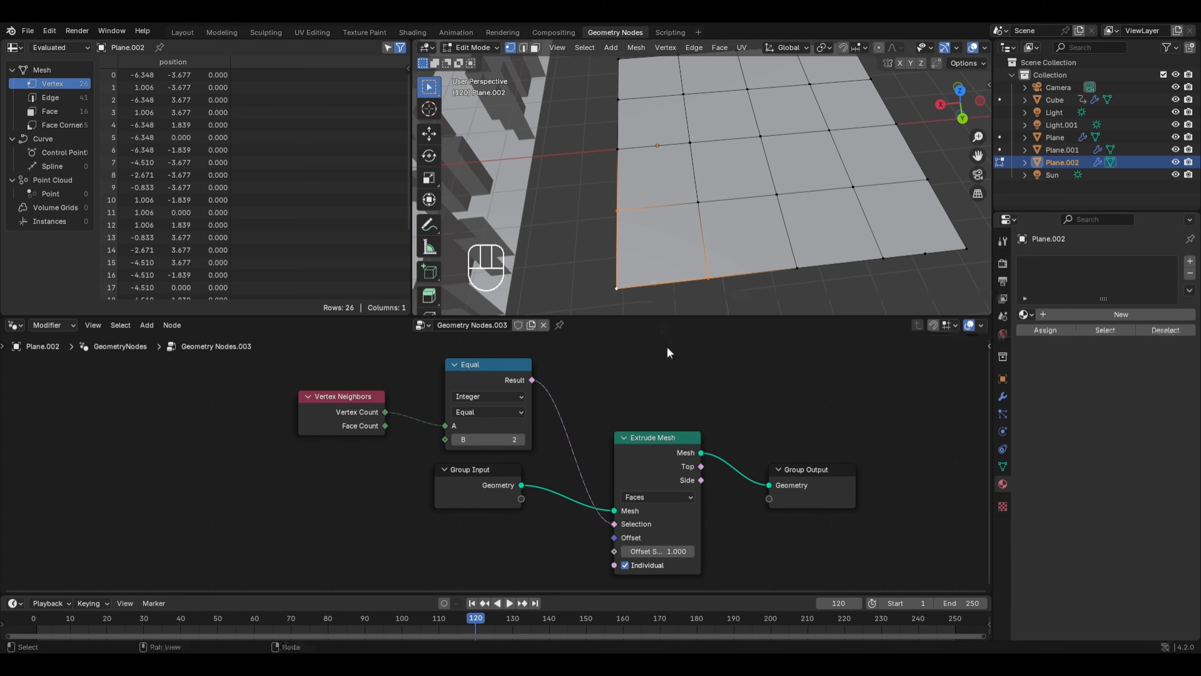
- Switch Extrude Mesh to Vertices mode and inspect the extruded vertices in Object Mode
left_click(656, 497)
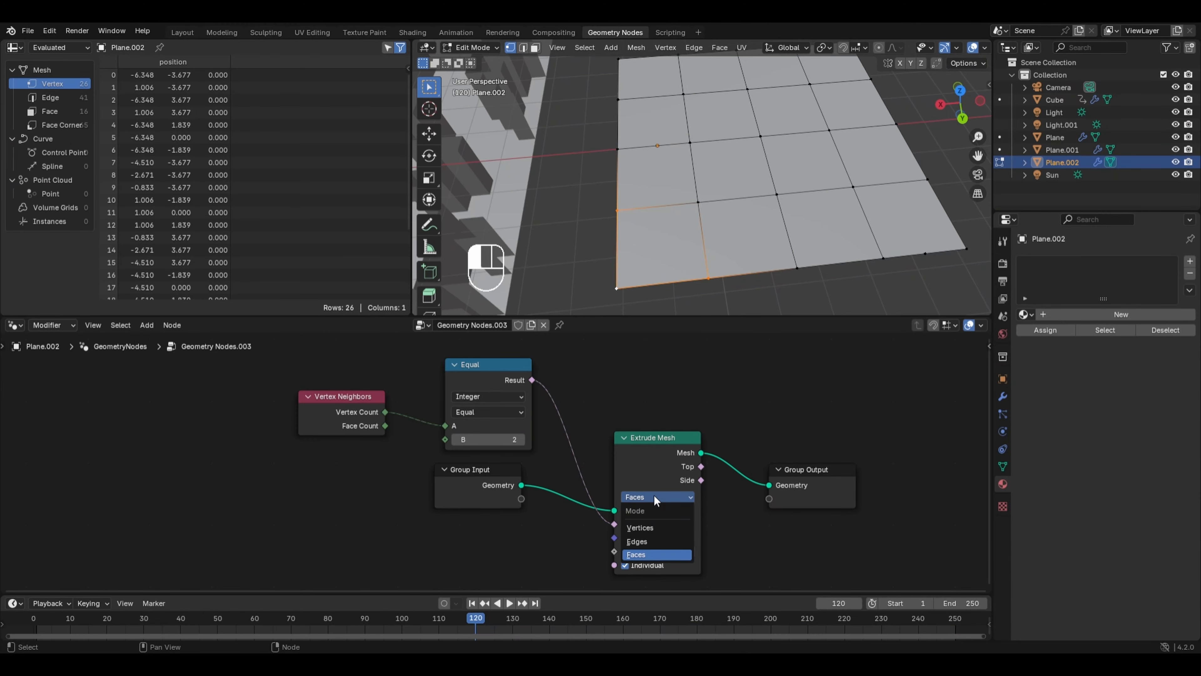
left_click(657, 527)
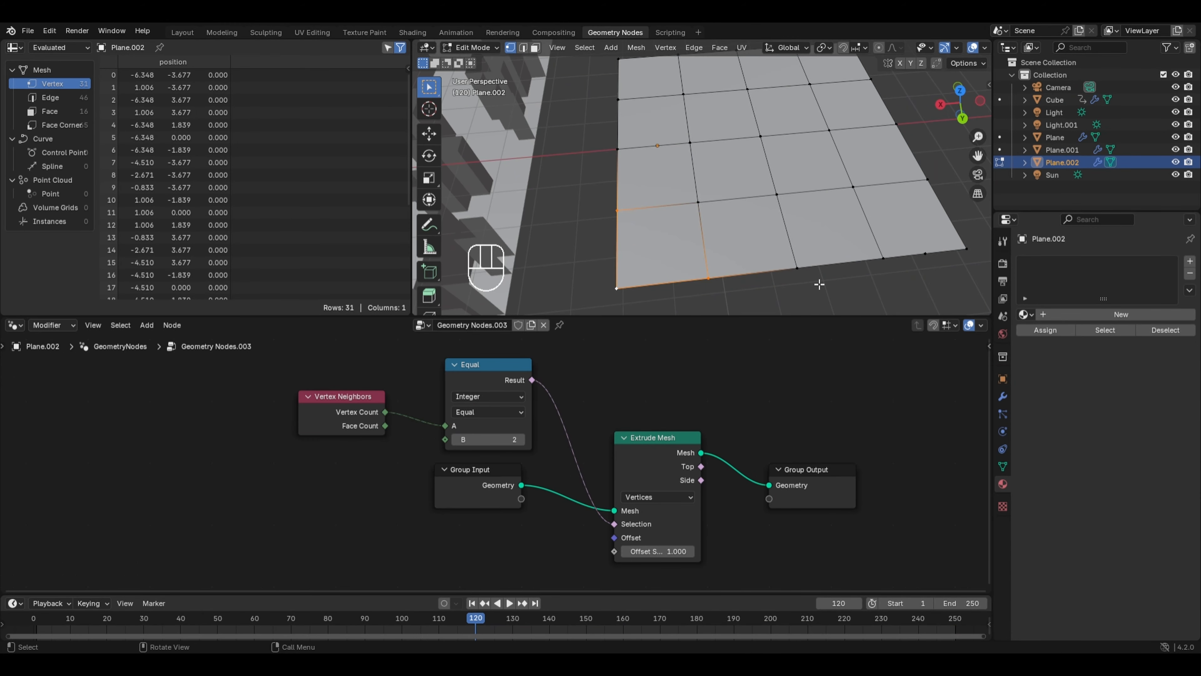
key("Tab")
middle_click_drag(819, 283, 865, 261)
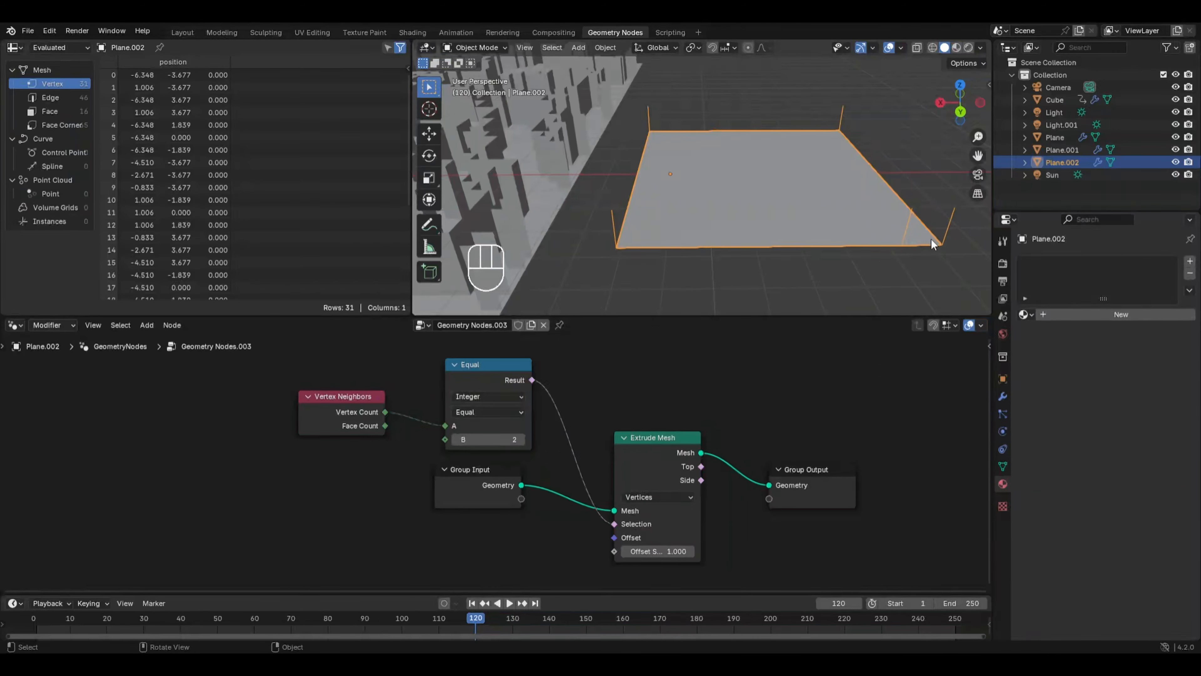
- Select the middle vertex of the plane's front edge and the interior vertex behind it to compare their adjoining faces
key("Tab")
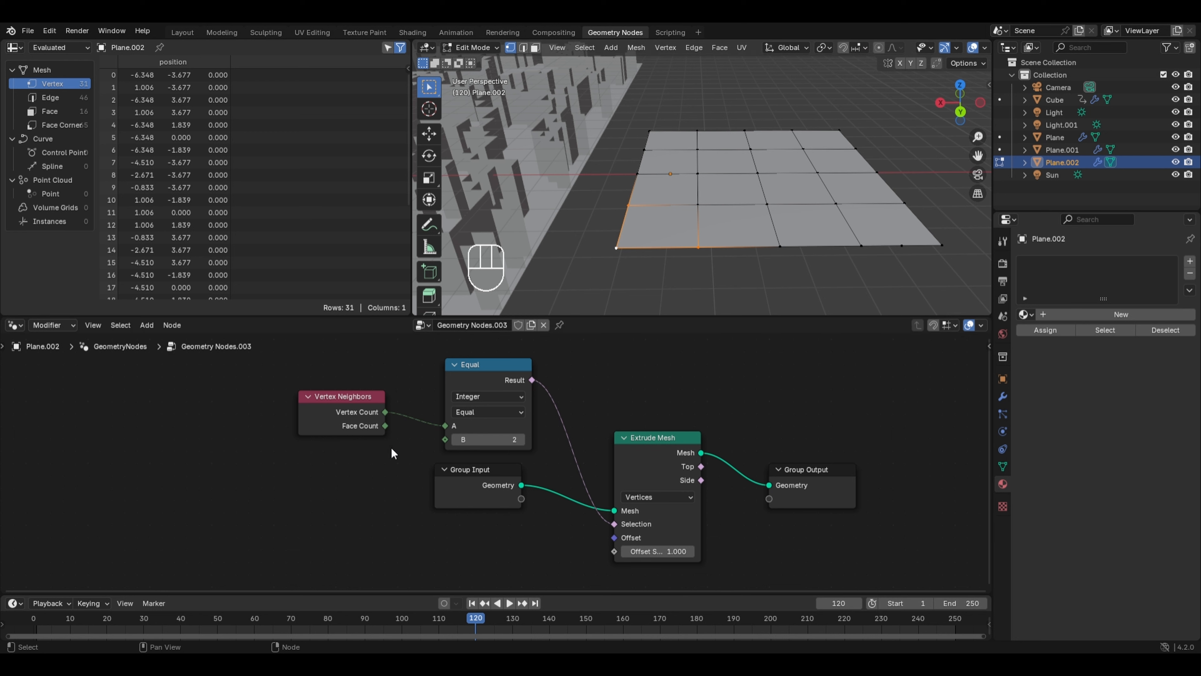
middle_click_drag(798, 209, 780, 220)
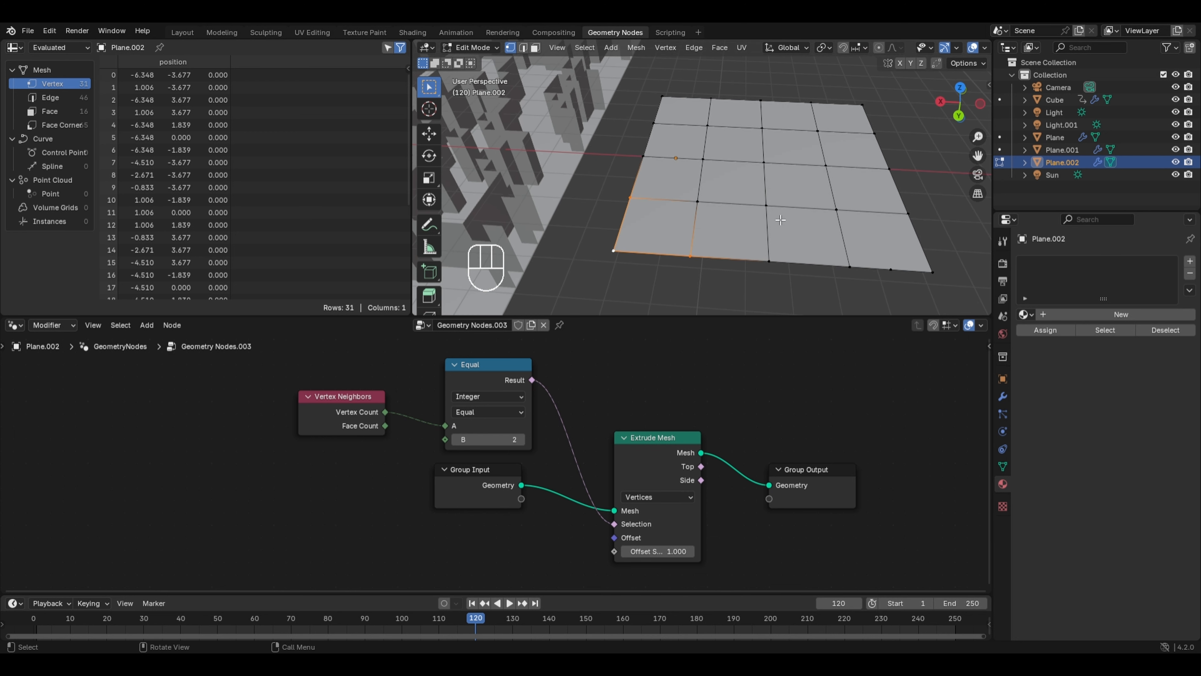
left_click(767, 259)
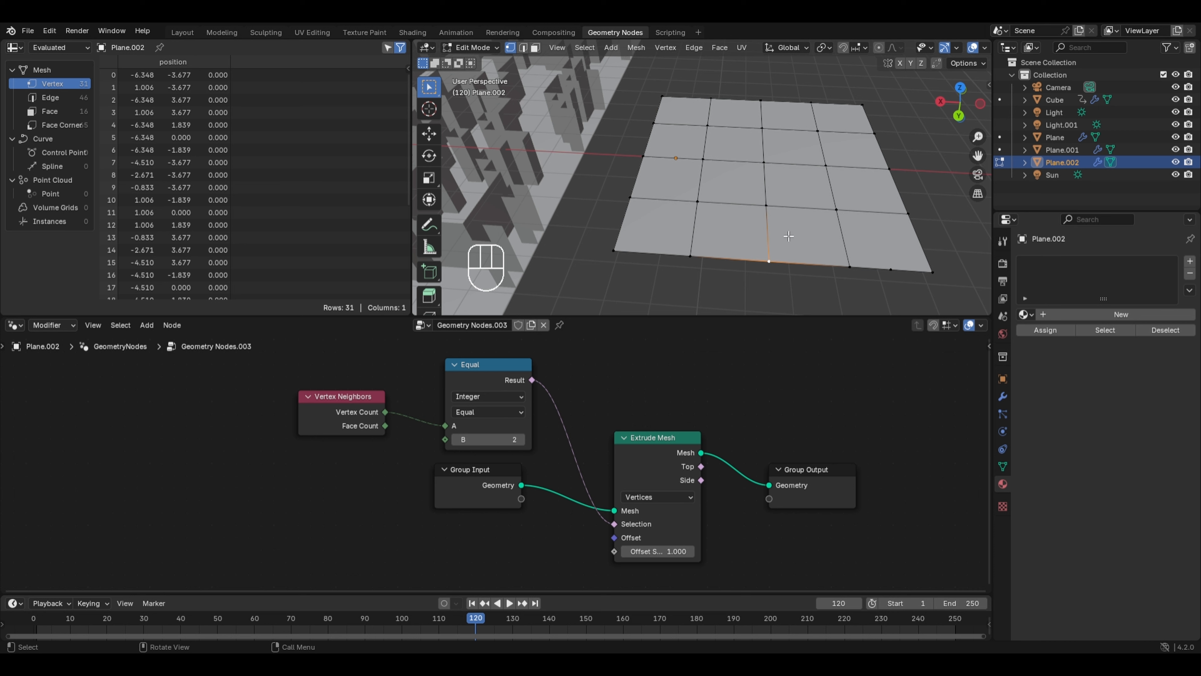
key("3")
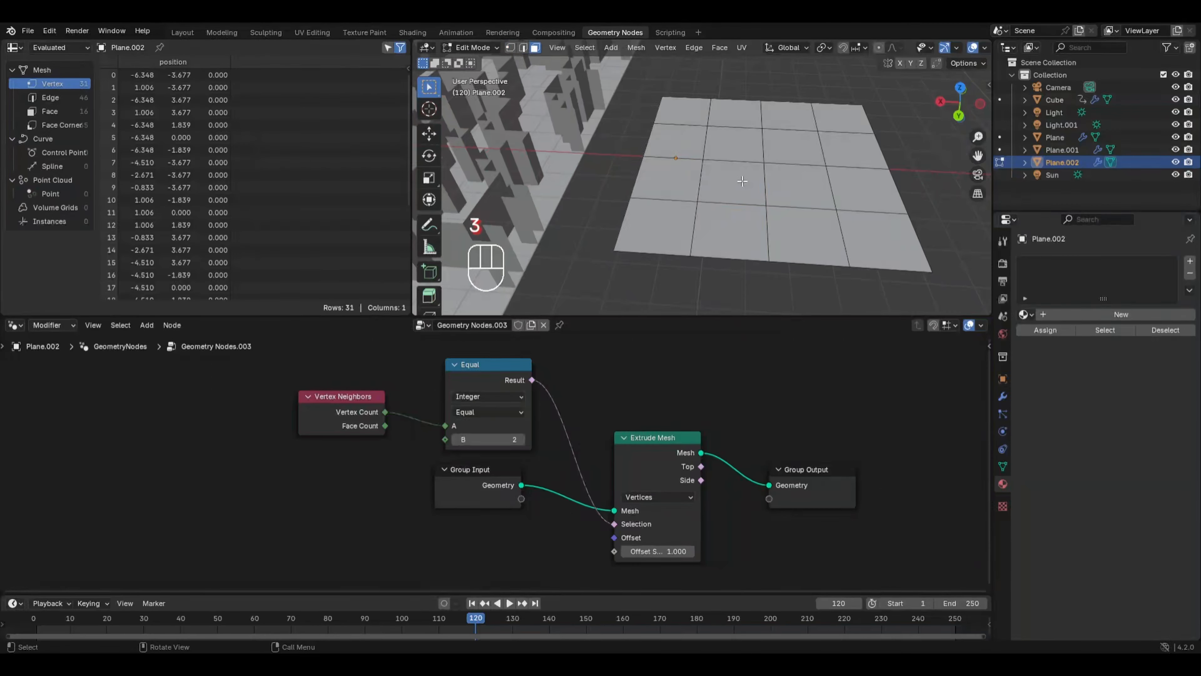
left_click_drag(741, 180, 782, 235)
key("1")
left_click_drag(751, 189, 773, 223)
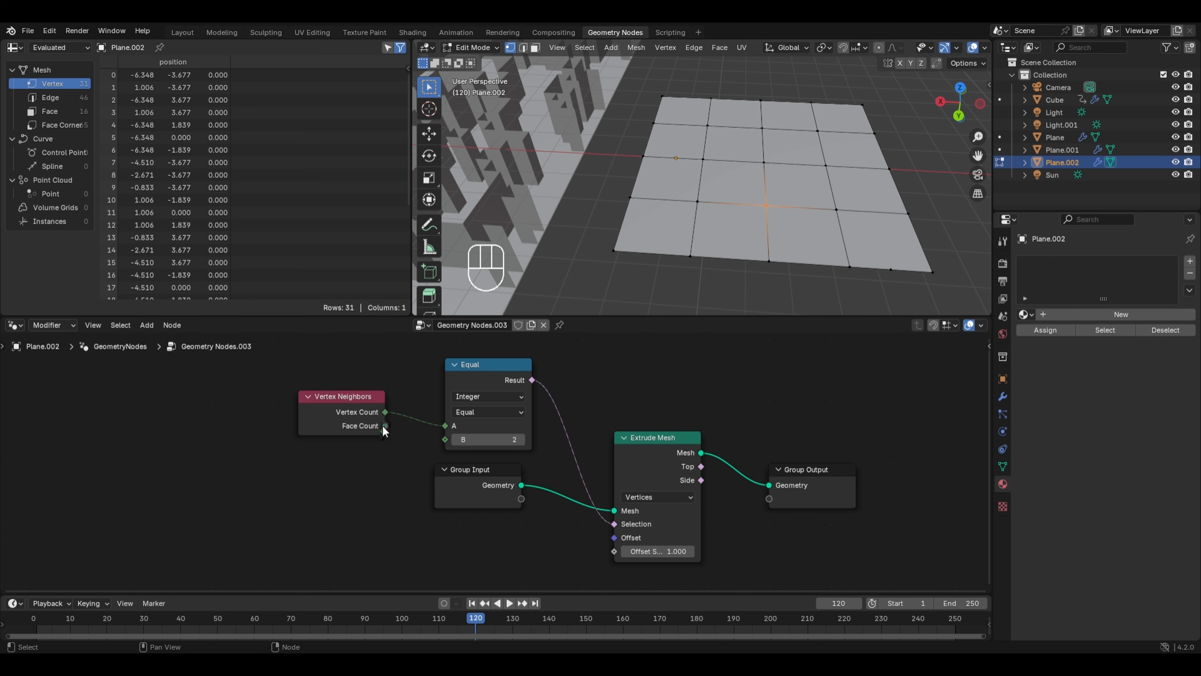
- Connect Face Count to the Equal node's A input, set B to 4, and inspect the extrusion in Object Mode
left_click_drag(385, 425, 487, 440)
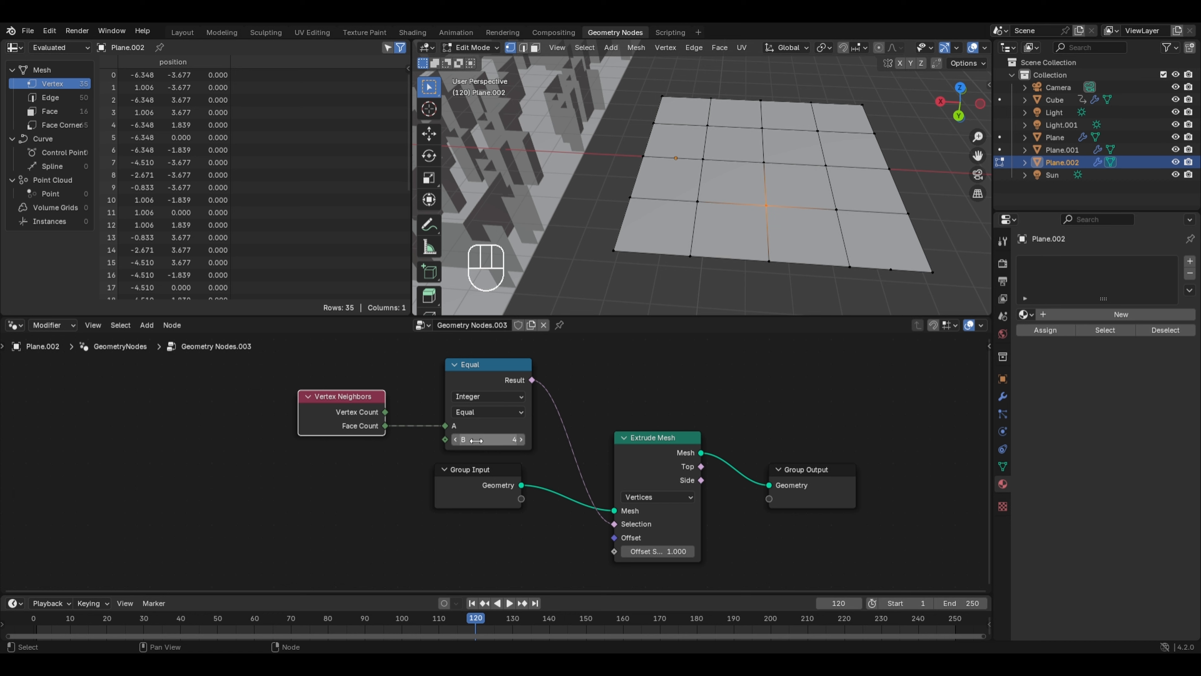
key("Tab")
middle_click_drag(626, 173, 828, 239)
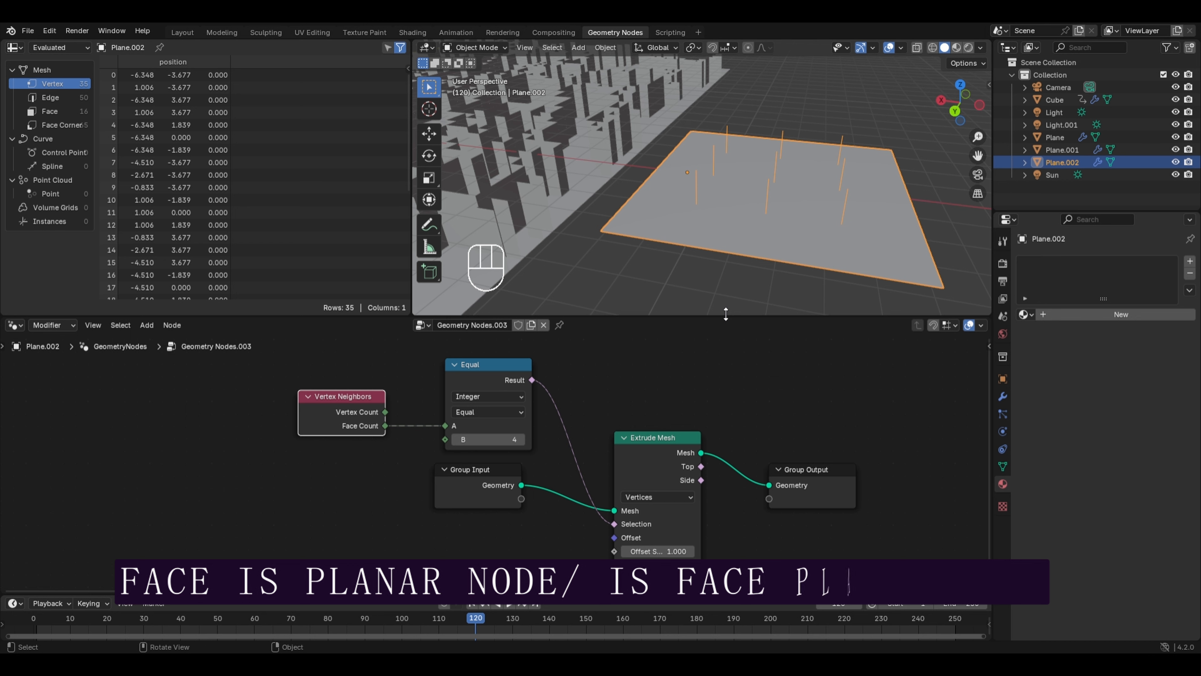
- Delete the Vertex Neighbors, Equal and Extrude Mesh nodes and connect Group Input's Geometry directly to Group Output
left_click_drag(323, 355, 484, 417)
key("x")
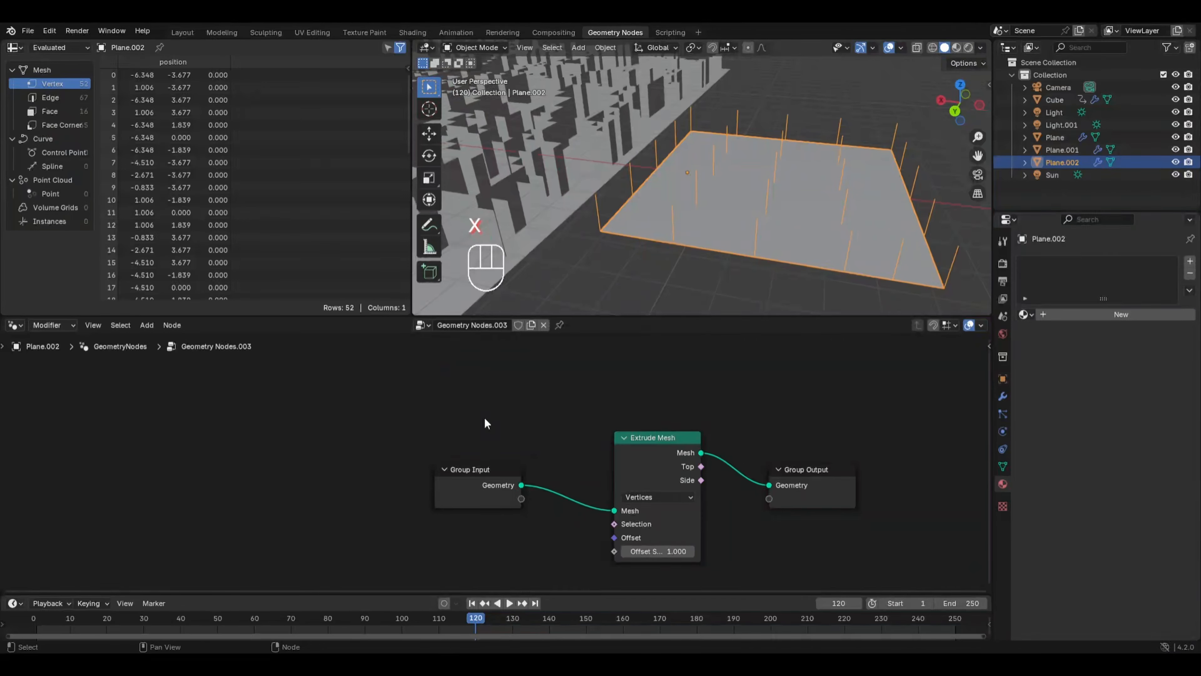
left_click(645, 447)
key("x")
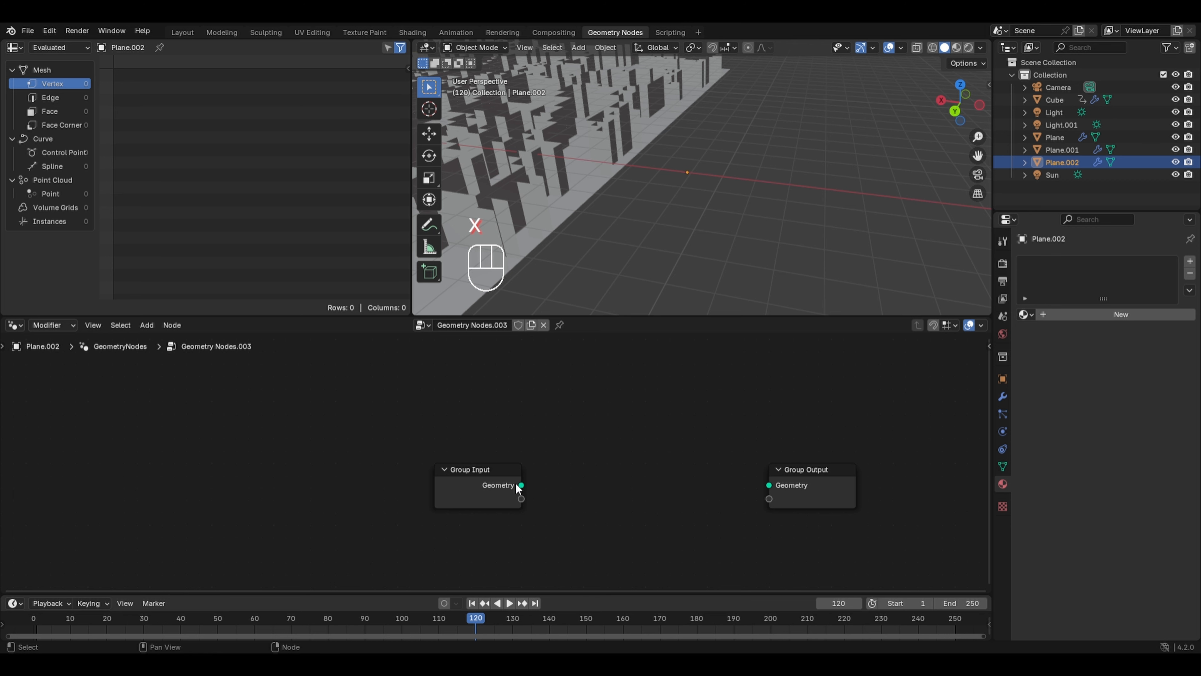
left_click_drag(521, 485, 771, 485)
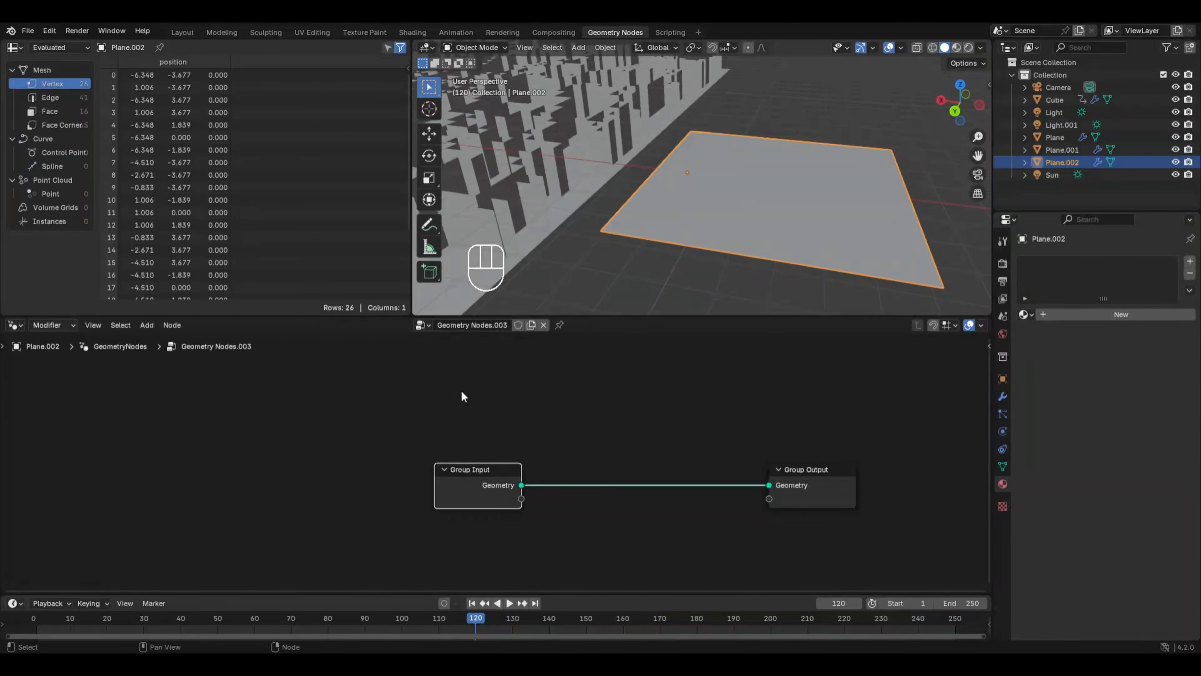
- Add an Is Face Planar node and place it just above the Group Input node
key("shift+a")
mouse_move(465, 392)
mouse_move(505, 389)
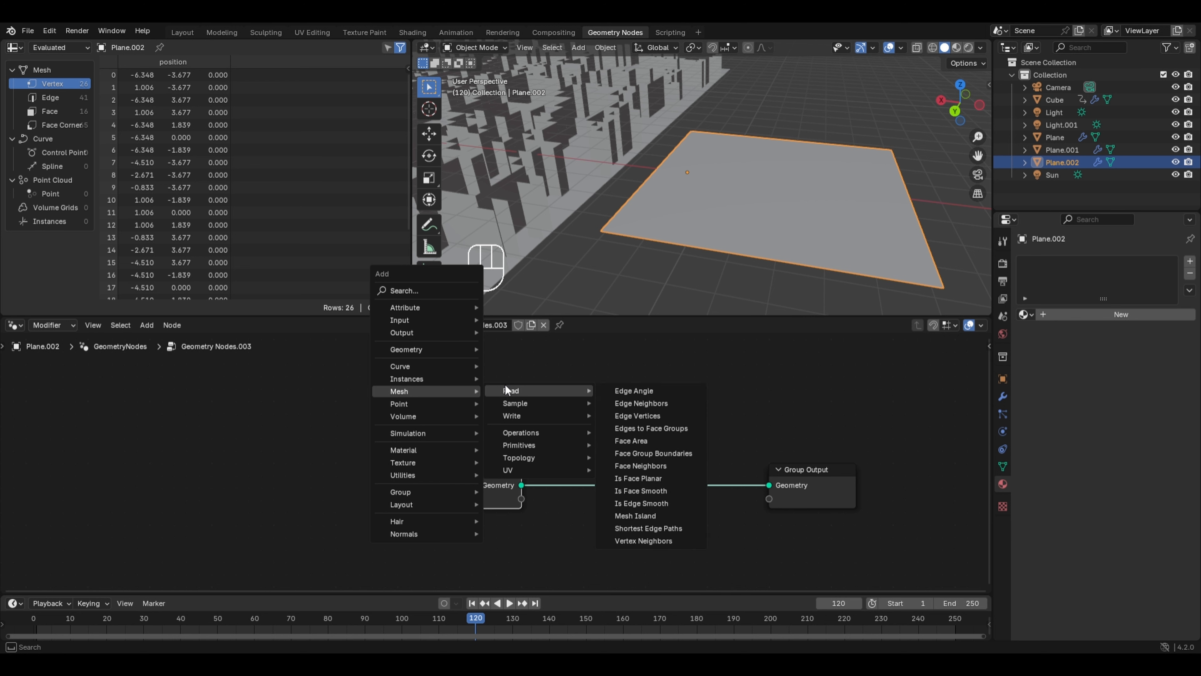
left_click(643, 478)
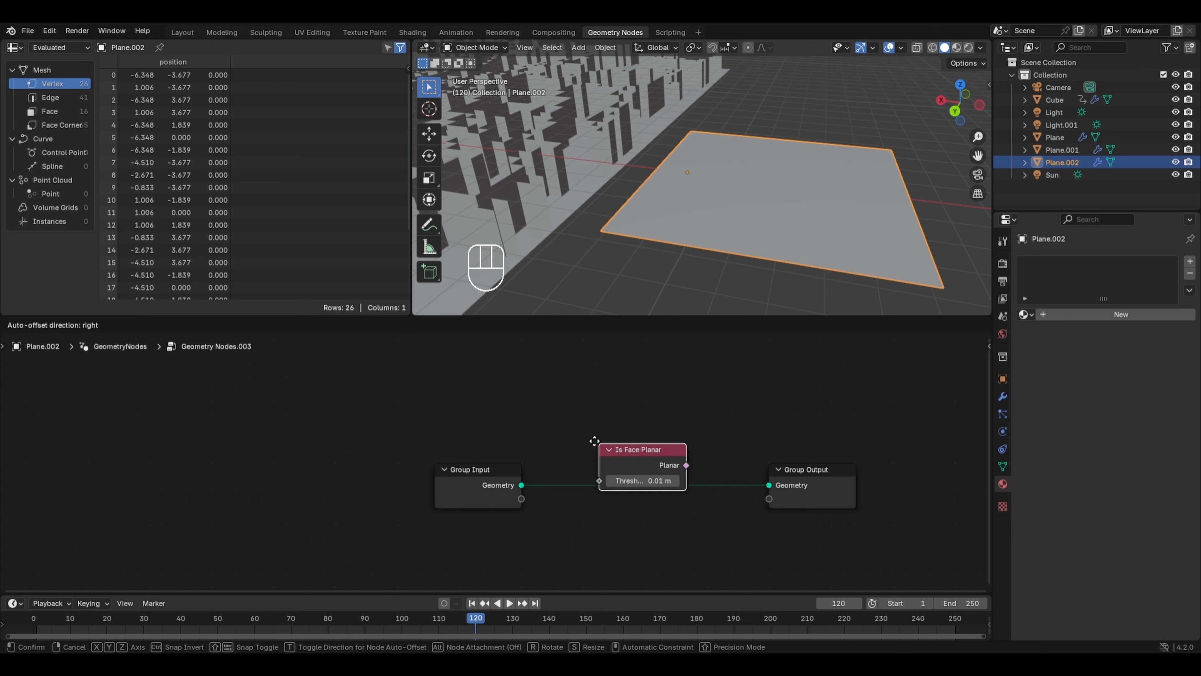
left_click(467, 408)
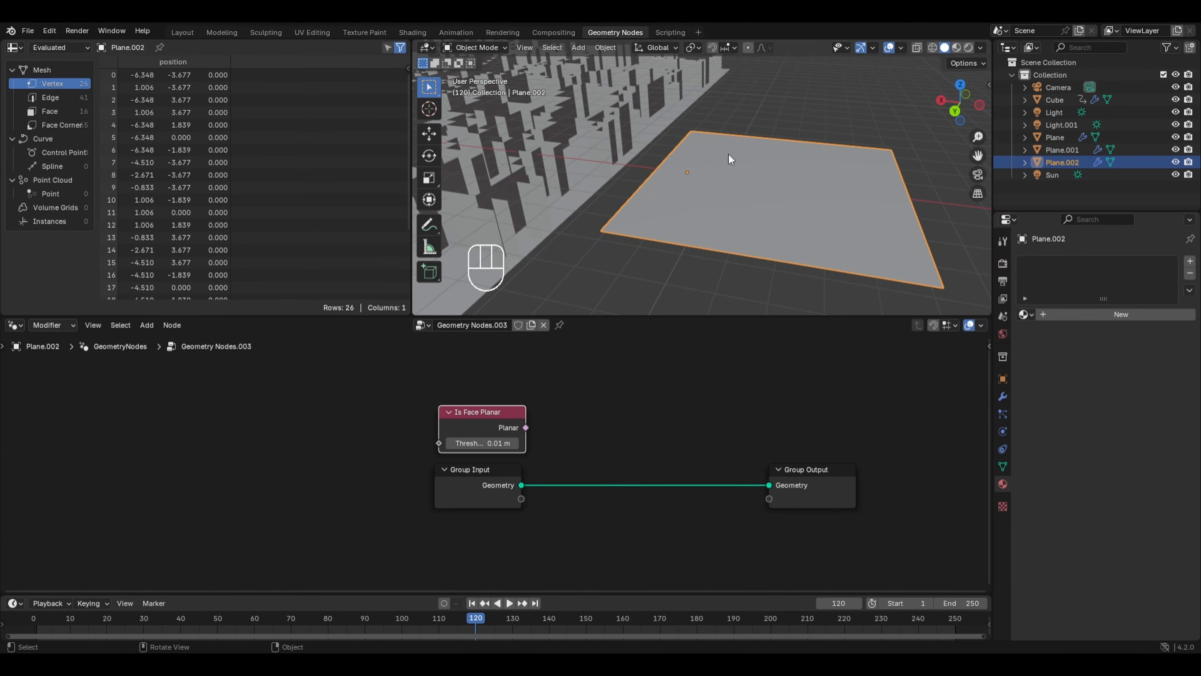
- In top view, annotate the plane with a straight corner-to-corner diagonal line and mark a dot in each half
key("KP_7")
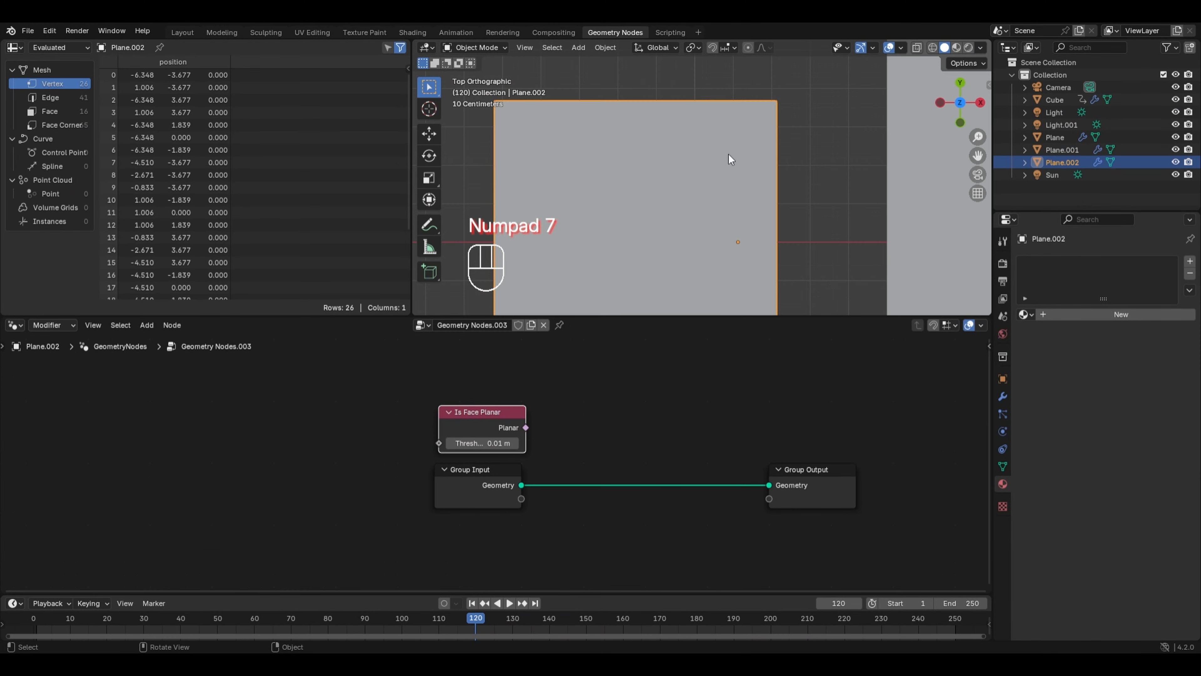
left_click(428, 232)
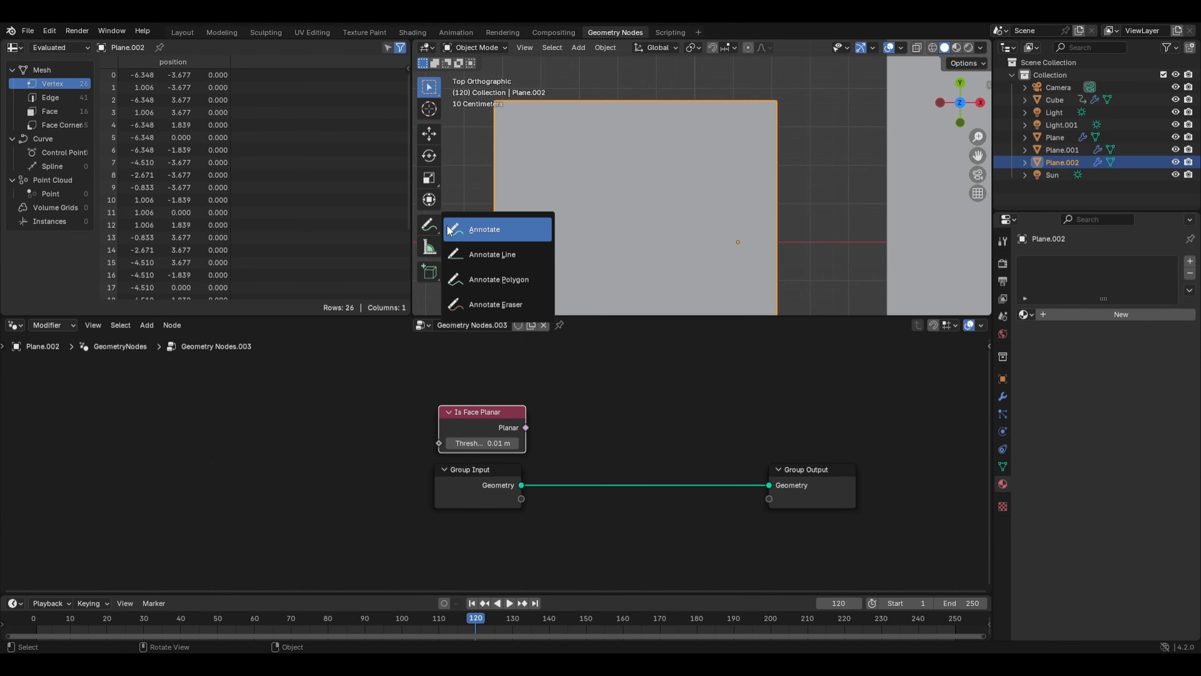
left_click(468, 256)
scroll(521, 216, "down", 2)
middle_click_drag(576, 235, 606, 212, "shift")
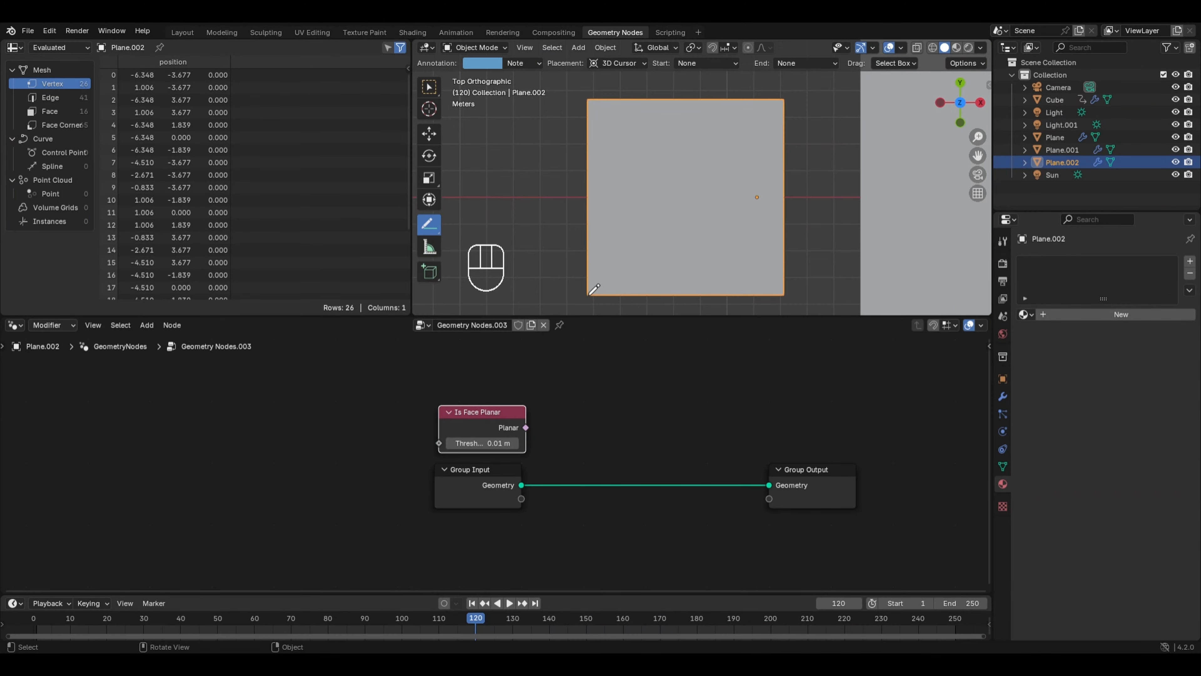
left_click_drag(589, 294, 782, 101)
left_click(429, 224)
left_click(473, 224)
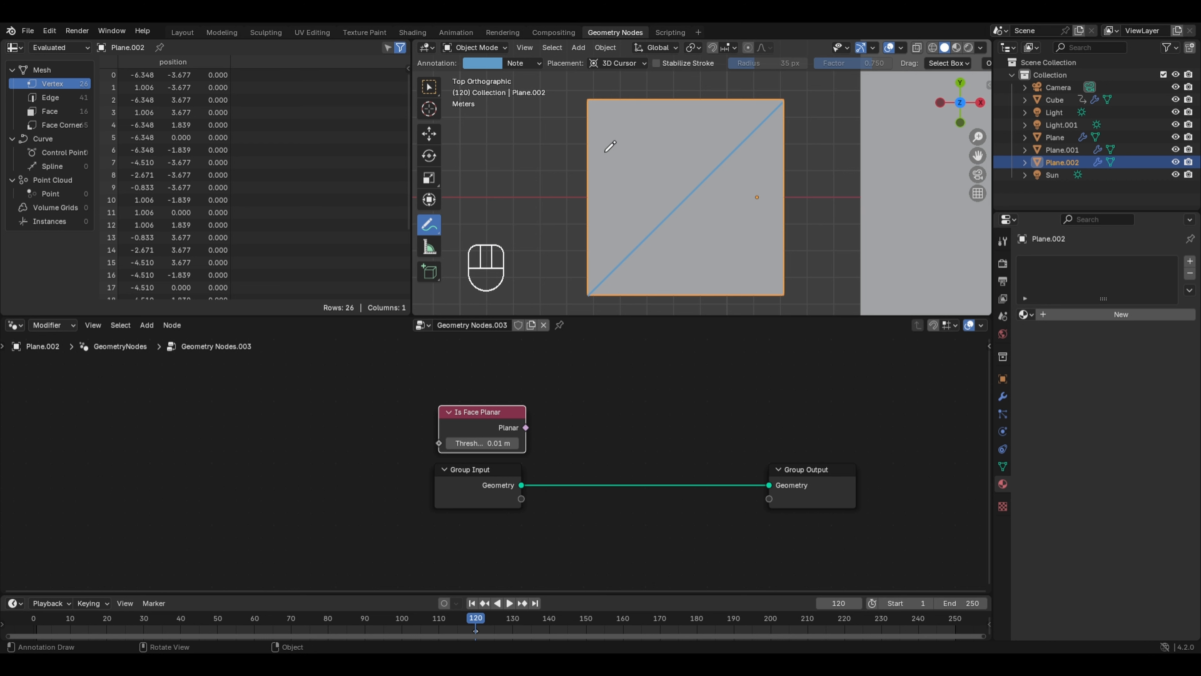
left_click(634, 155)
left_click(733, 239)
left_click(428, 87)
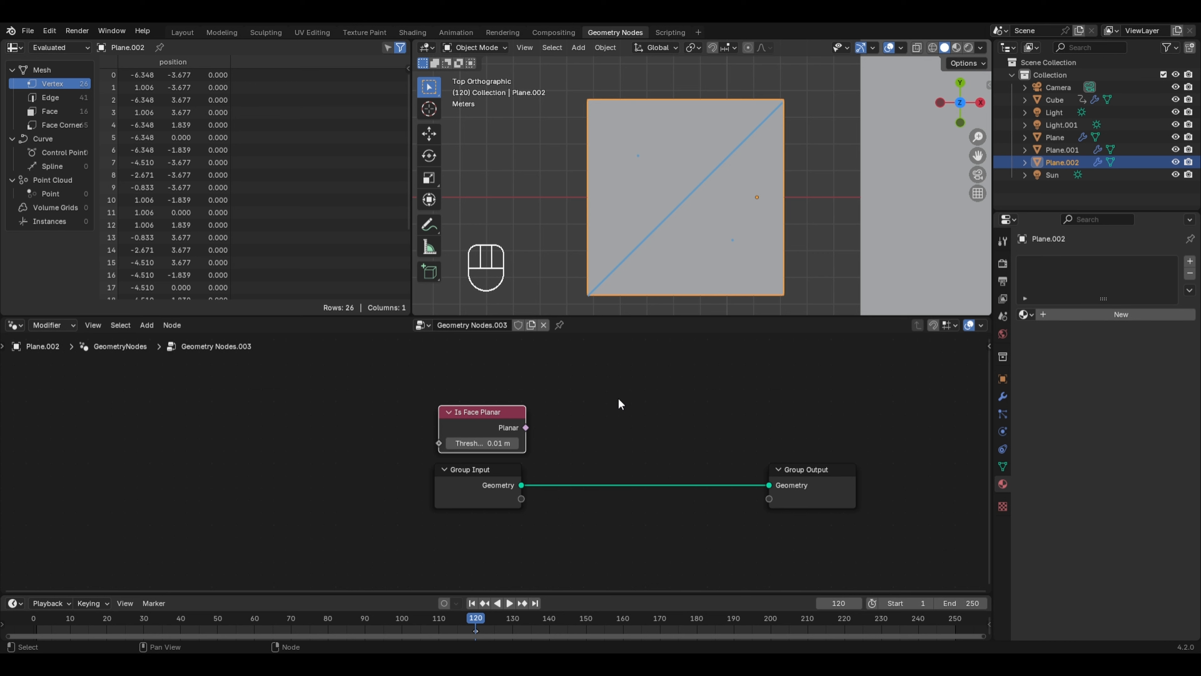
- Insert a Set Material node on the link between Group Input and Group Output
key("shift+a")
mouse_move(568, 552)
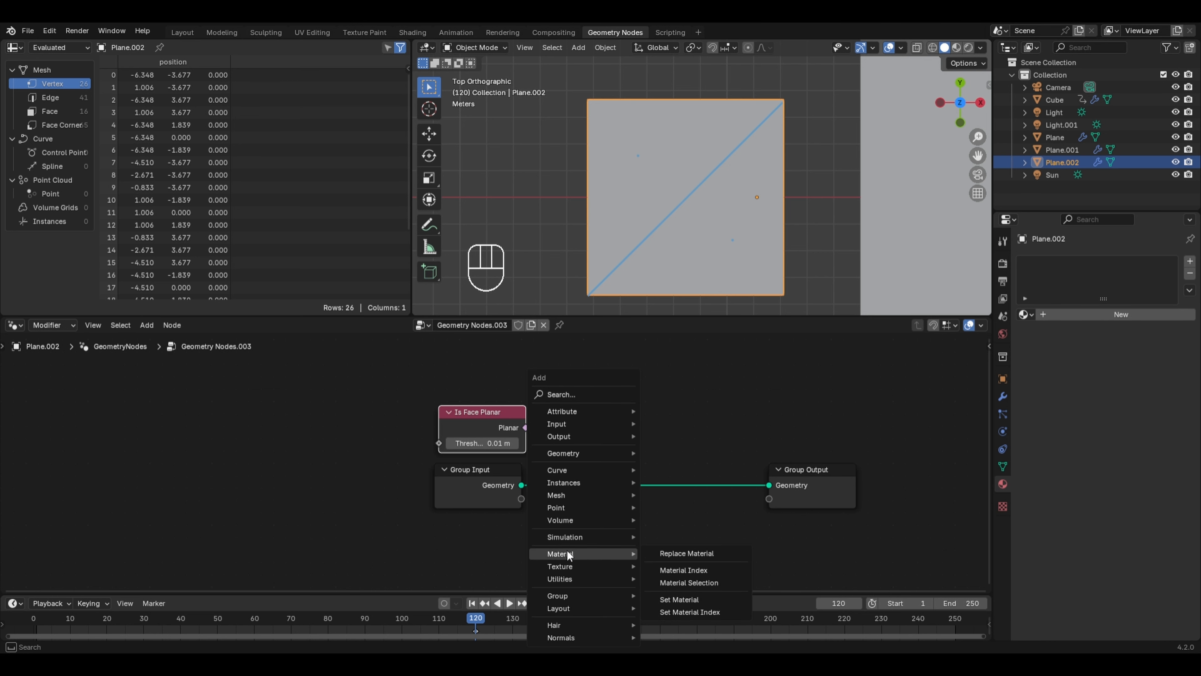
left_click(674, 595)
left_click(617, 468)
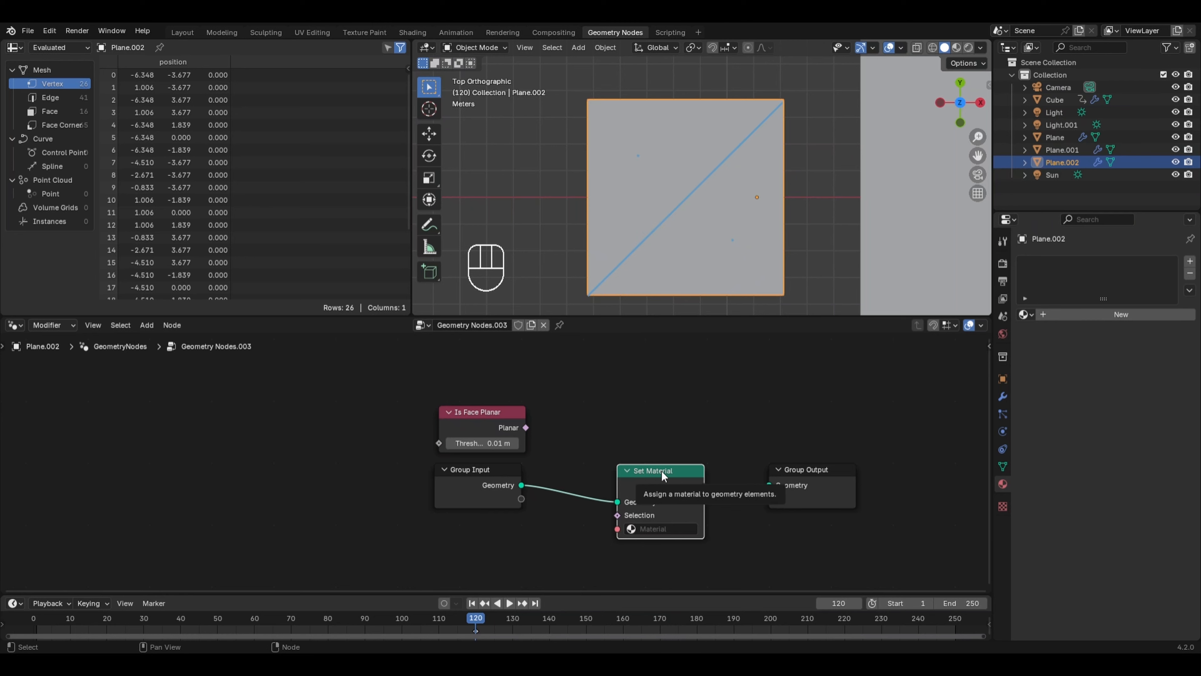
- Create an orange-red material for the plane in Material Preview shading and detach the Set Material node from its link
left_click(1129, 315)
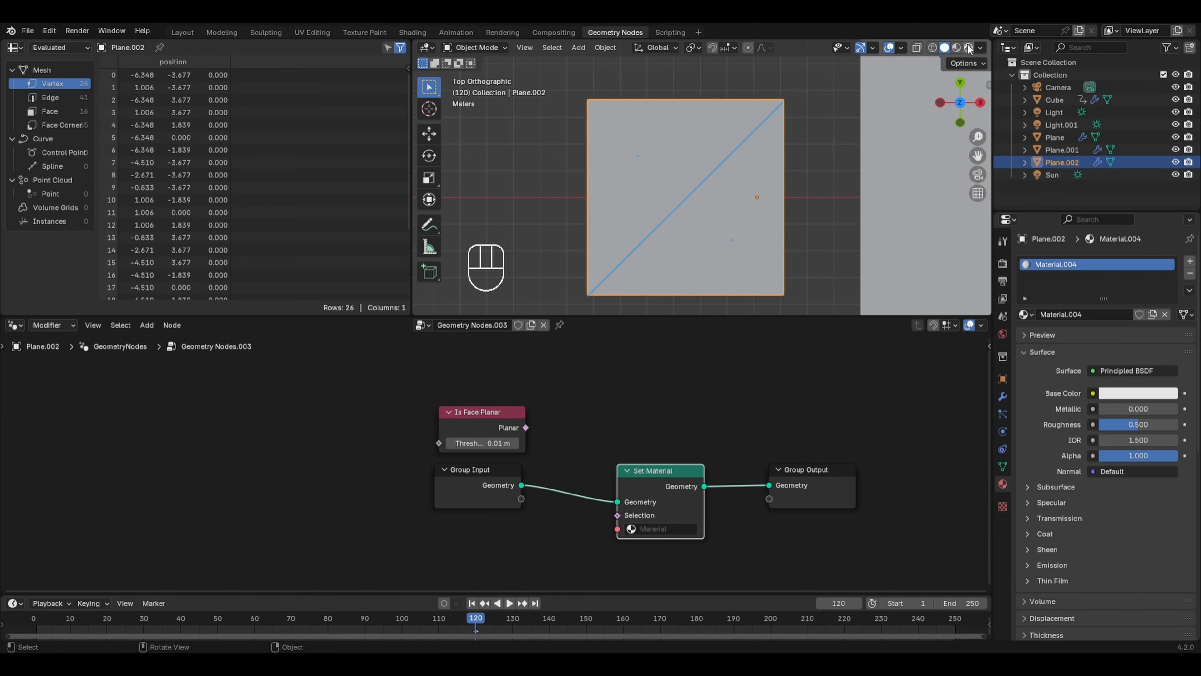
left_click(956, 48)
left_click(1134, 394)
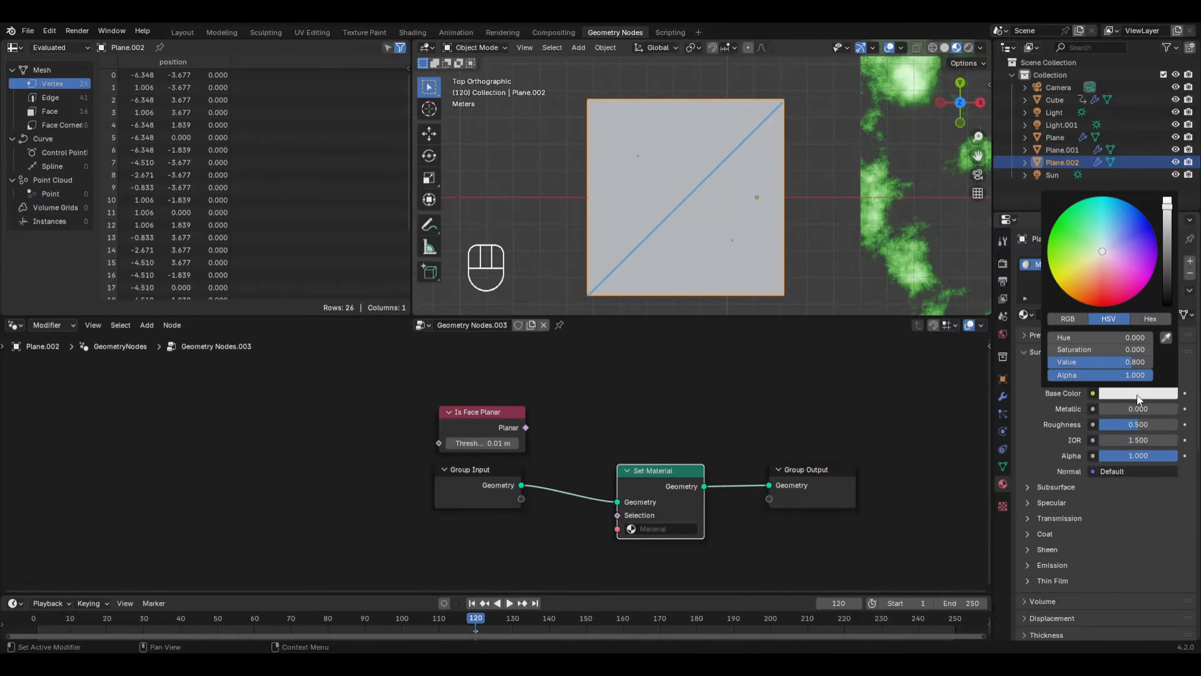
left_click(1092, 296)
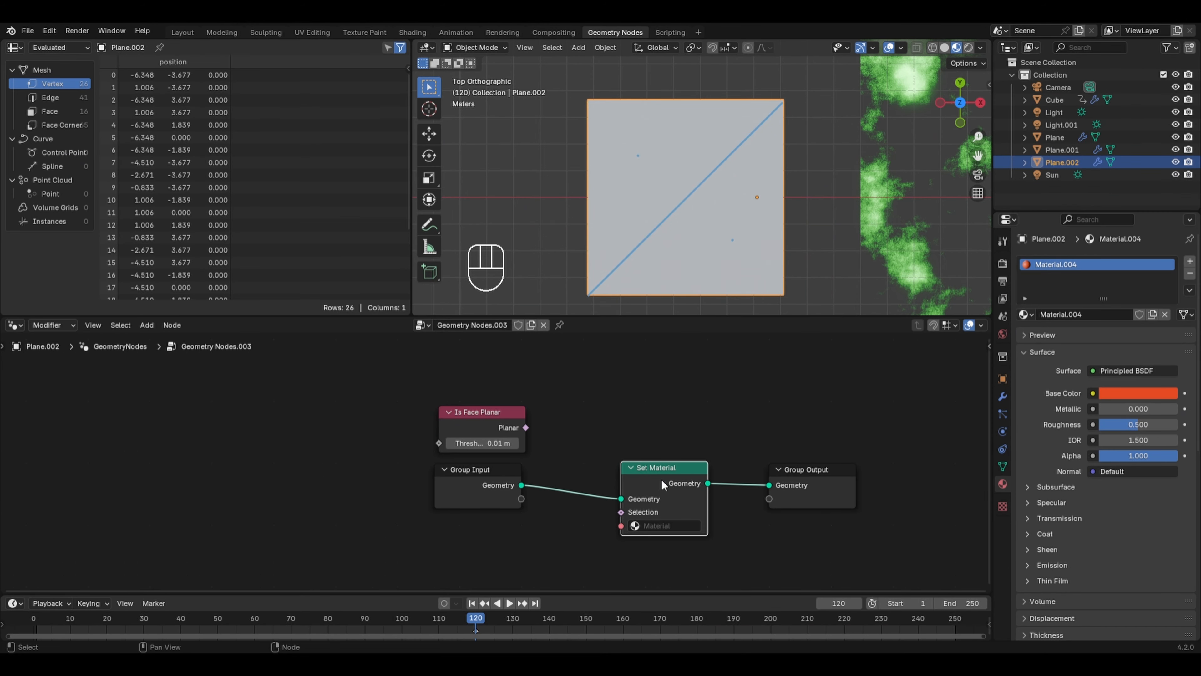
left_click_drag(662, 479, 348, 453, "alt")
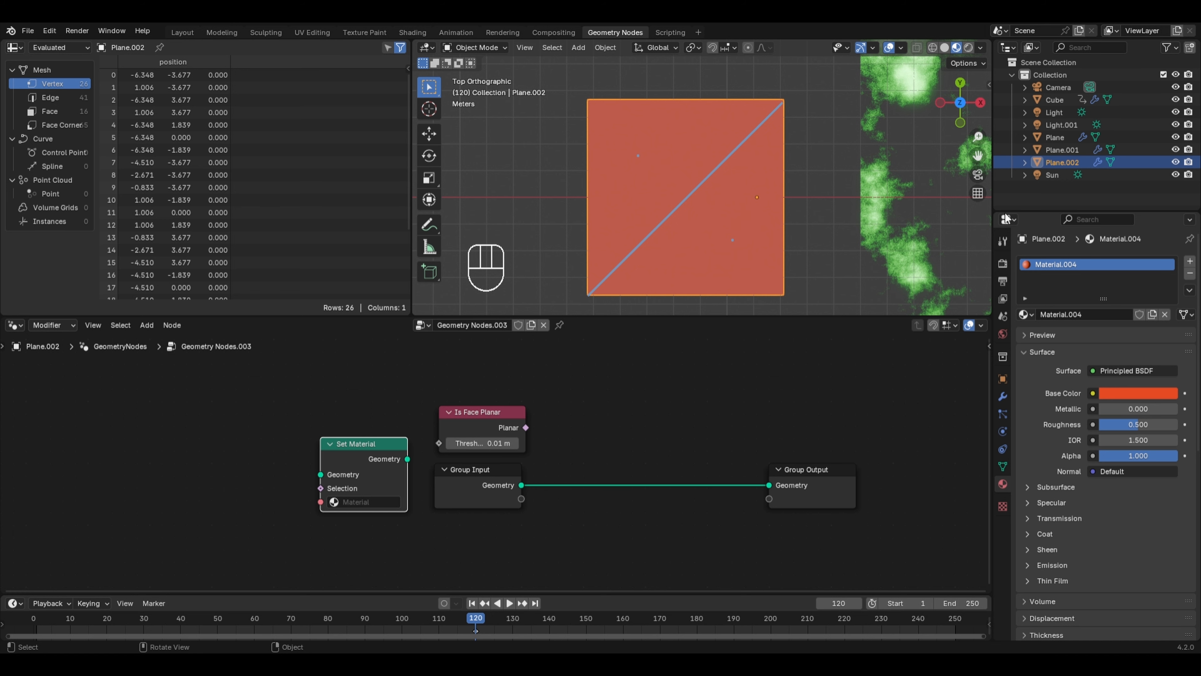
- Add a second material slot to the plane with a new material and make its base color blue
left_click(1190, 261)
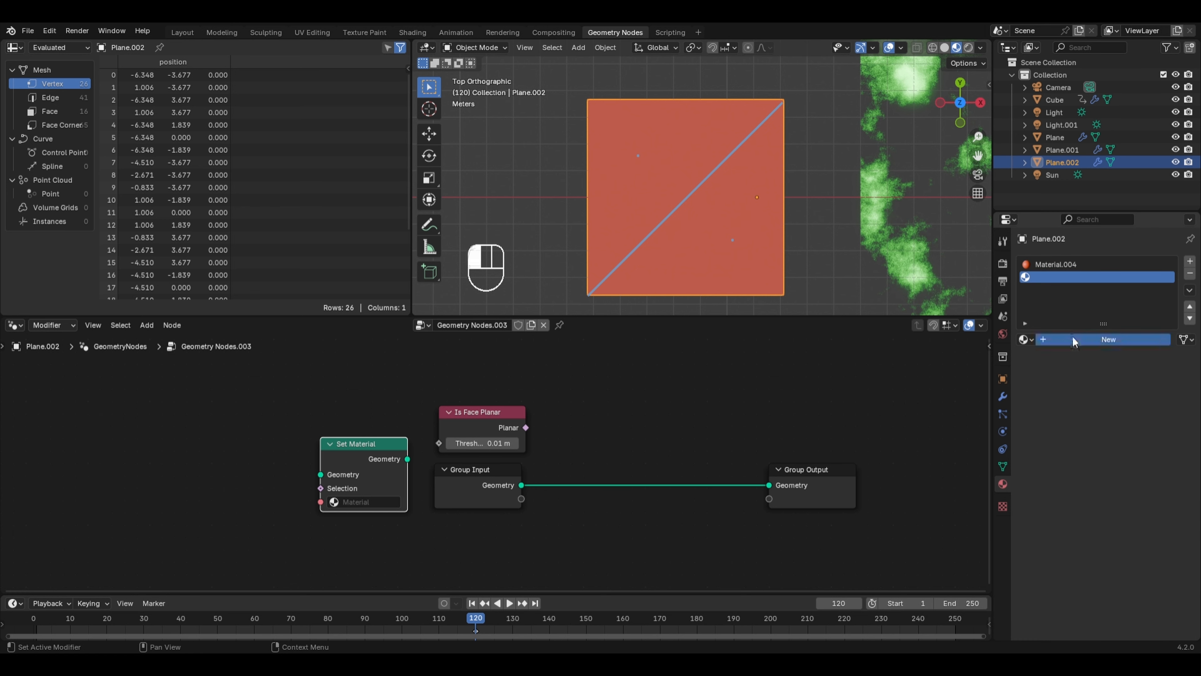
left_click(1083, 339)
left_click(1127, 419)
left_click_drag(1105, 276, 1143, 259)
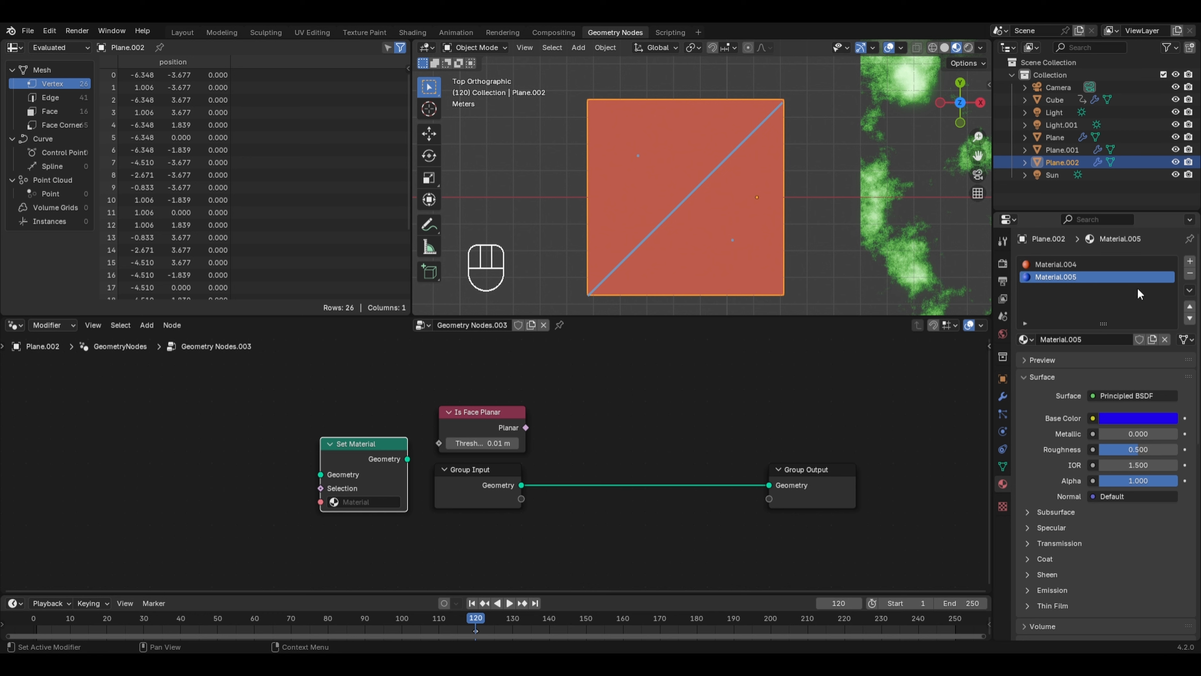
- Reinsert Set Material before Group Output, assign Material.005, and connect Is Face Planar's Planar output to its Selection
left_click_drag(380, 461, 657, 466)
left_click(636, 506)
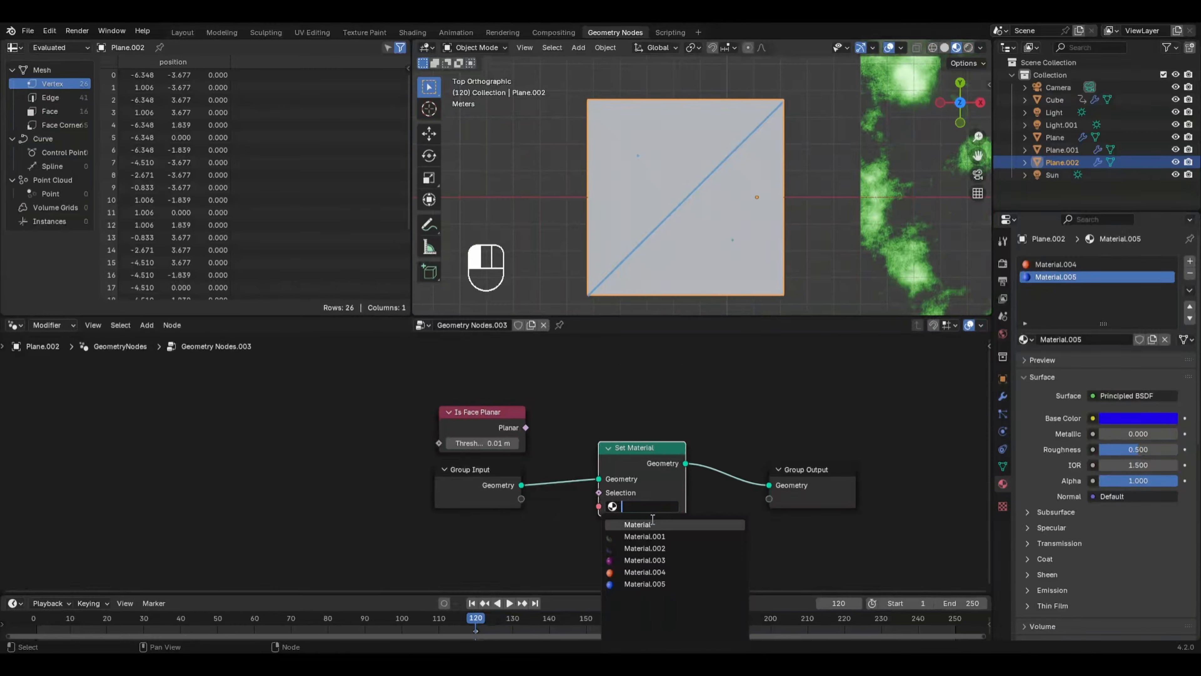
left_click(643, 589)
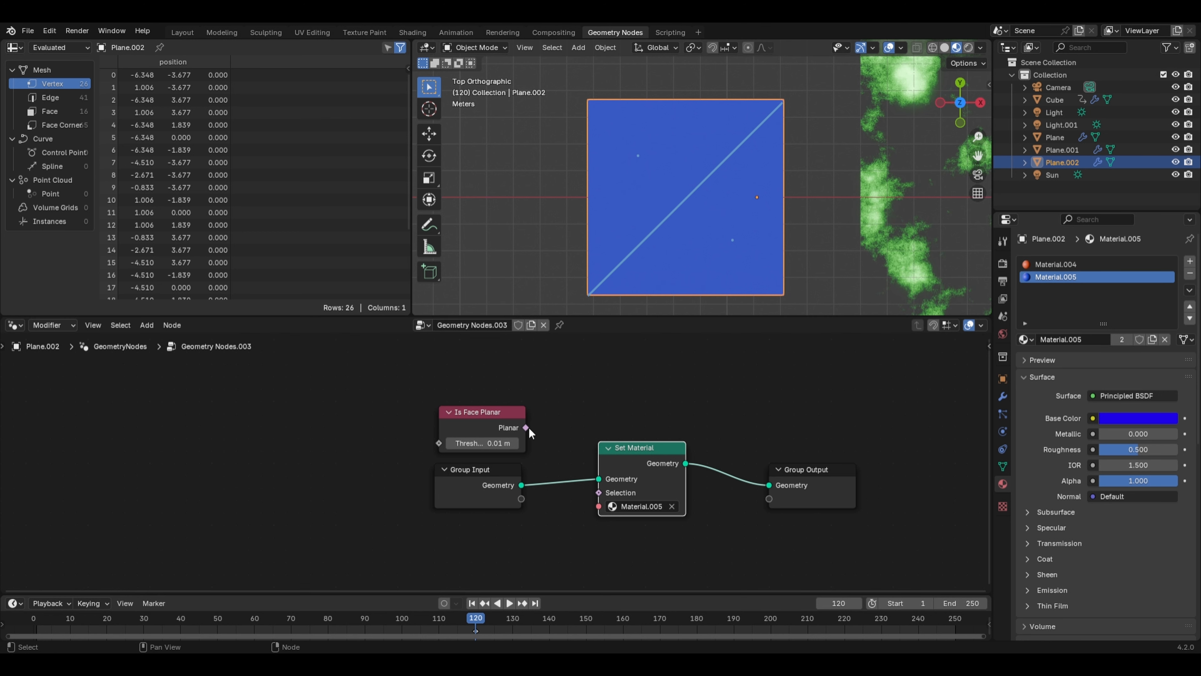
left_click_drag(526, 427, 599, 492)
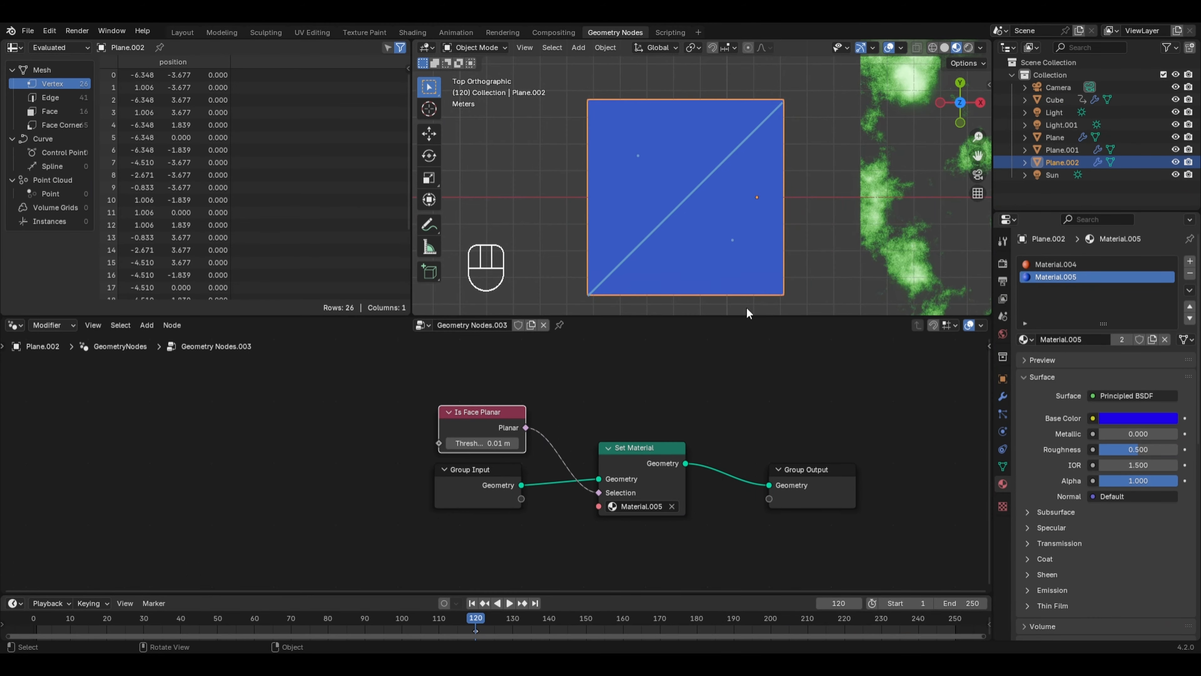
- In Edit Mode, select the plane's vertices along the annotated diagonal and throughout the half containing the object origin
middle_click_drag(639, 264, 681, 193)
key("Tab")
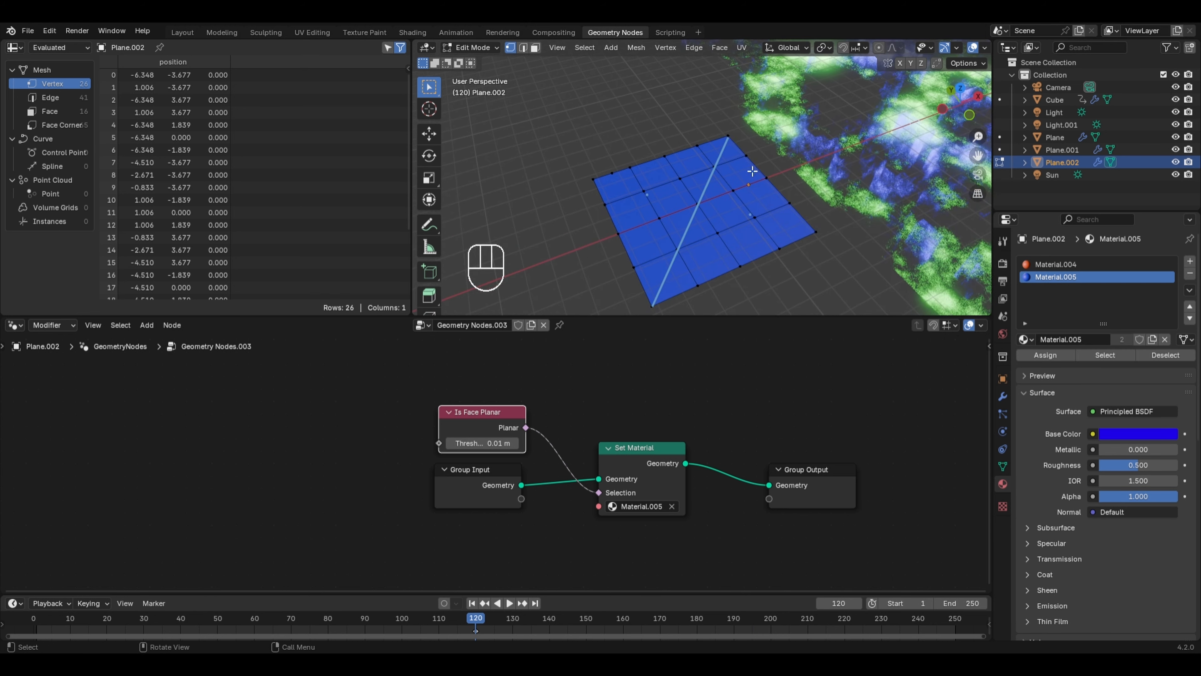
left_click_drag(731, 140, 832, 310)
left_click_drag(693, 193, 725, 259, "shift")
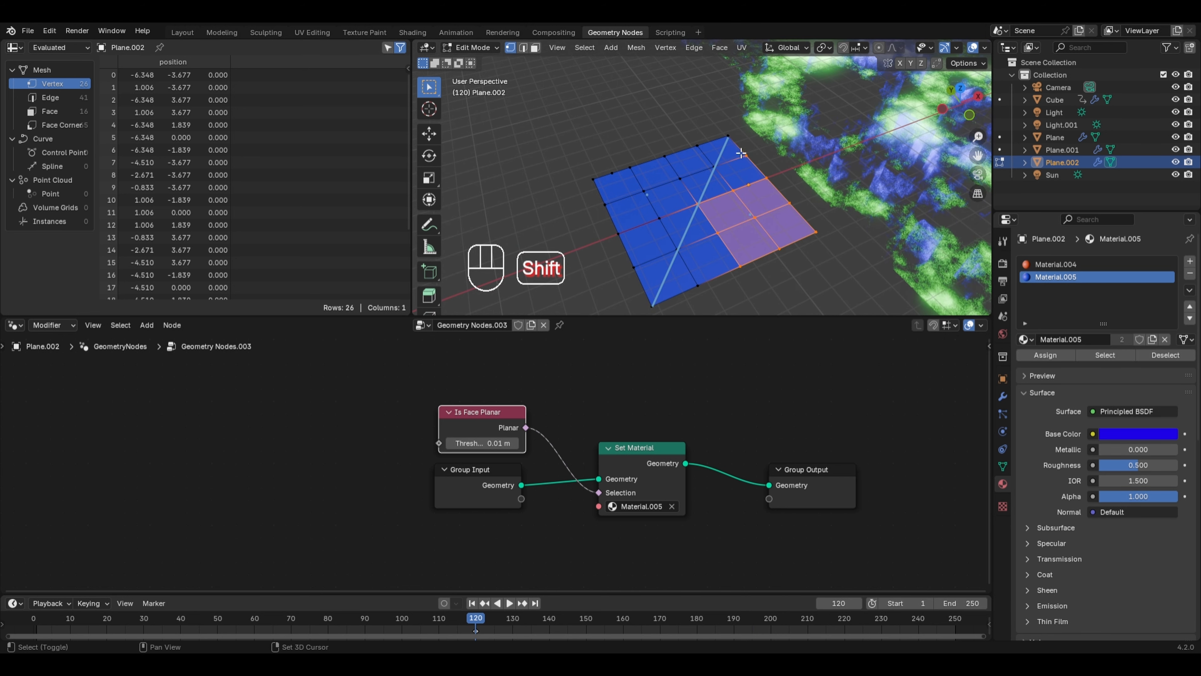
left_click_drag(708, 152, 742, 194, "shift")
left_click_drag(726, 126, 737, 144, "shift")
left_click_drag(667, 242, 710, 306, "shift")
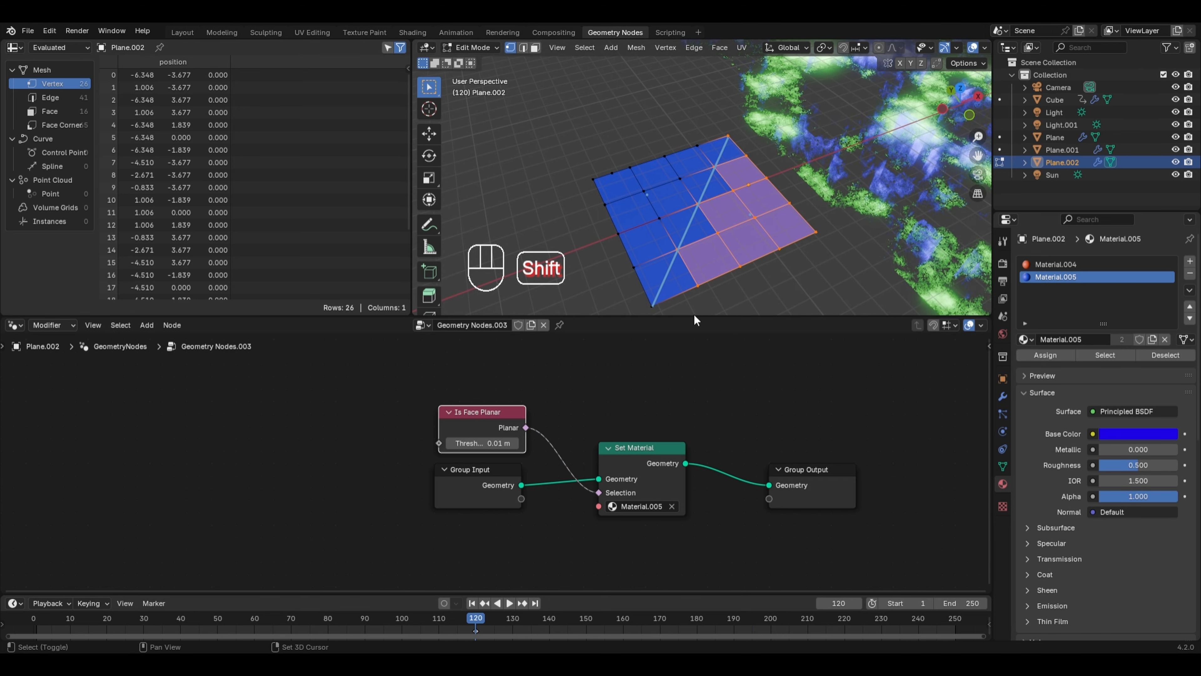
left_click(652, 306, "shift")
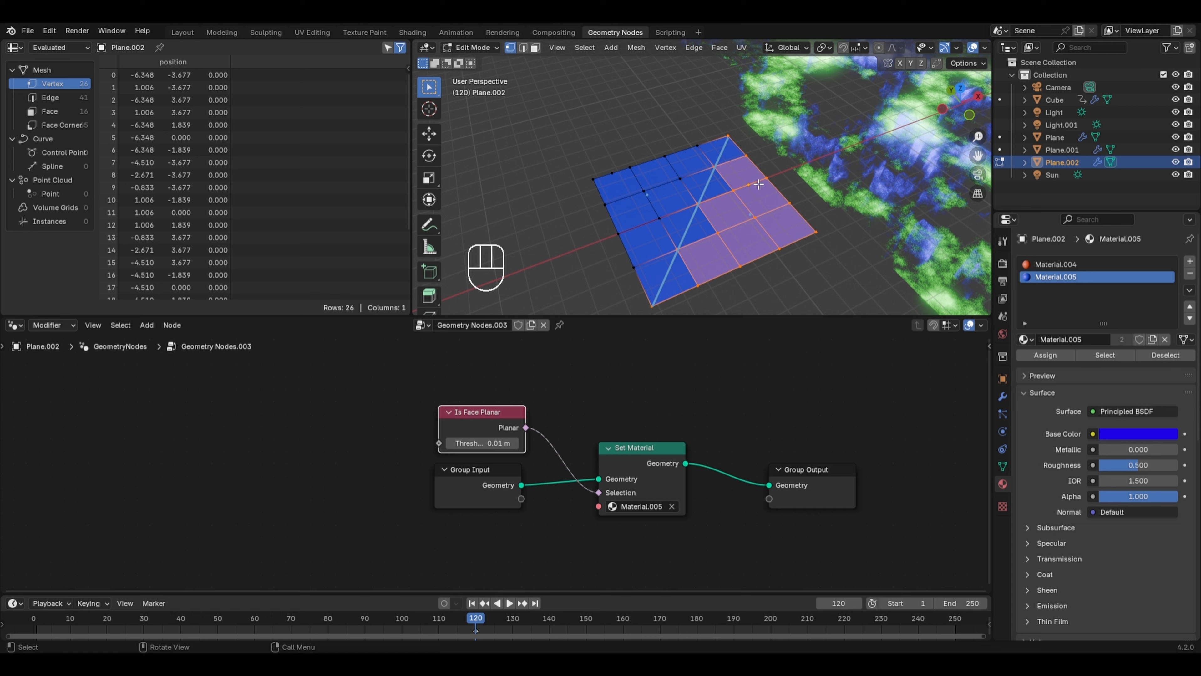
- Move the selected vertices down about 2.26 m along global Z and inspect the material on the bent faces
key("g")
key("z")
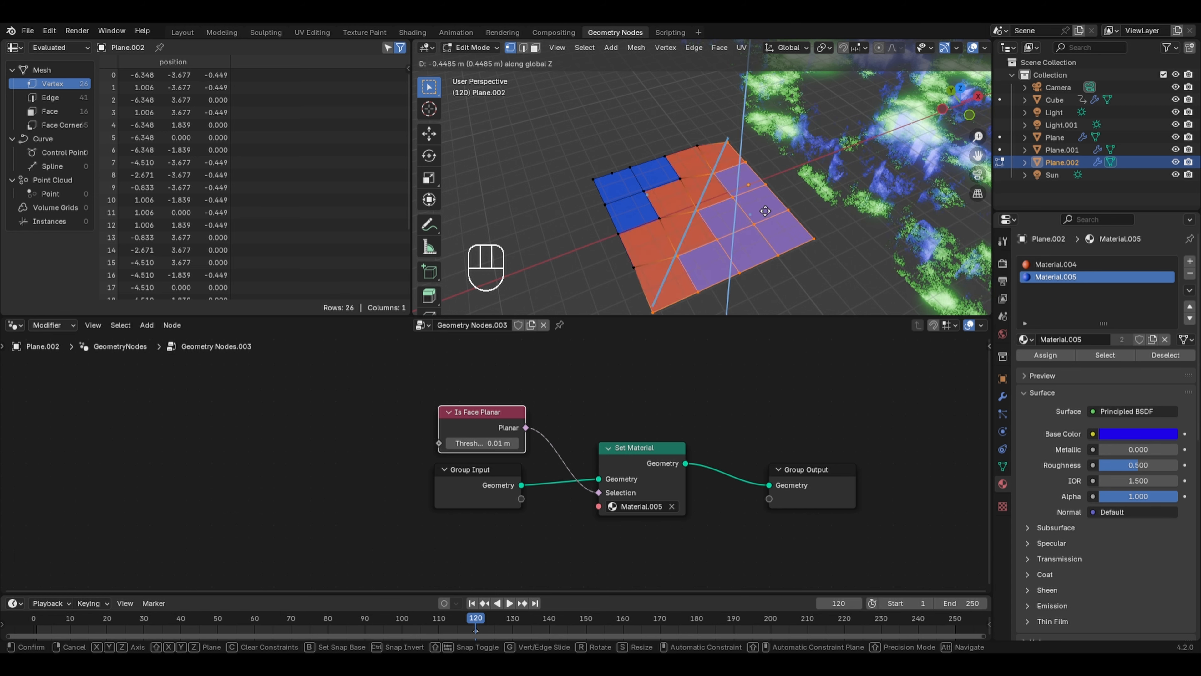
left_click(757, 229)
left_click(697, 146)
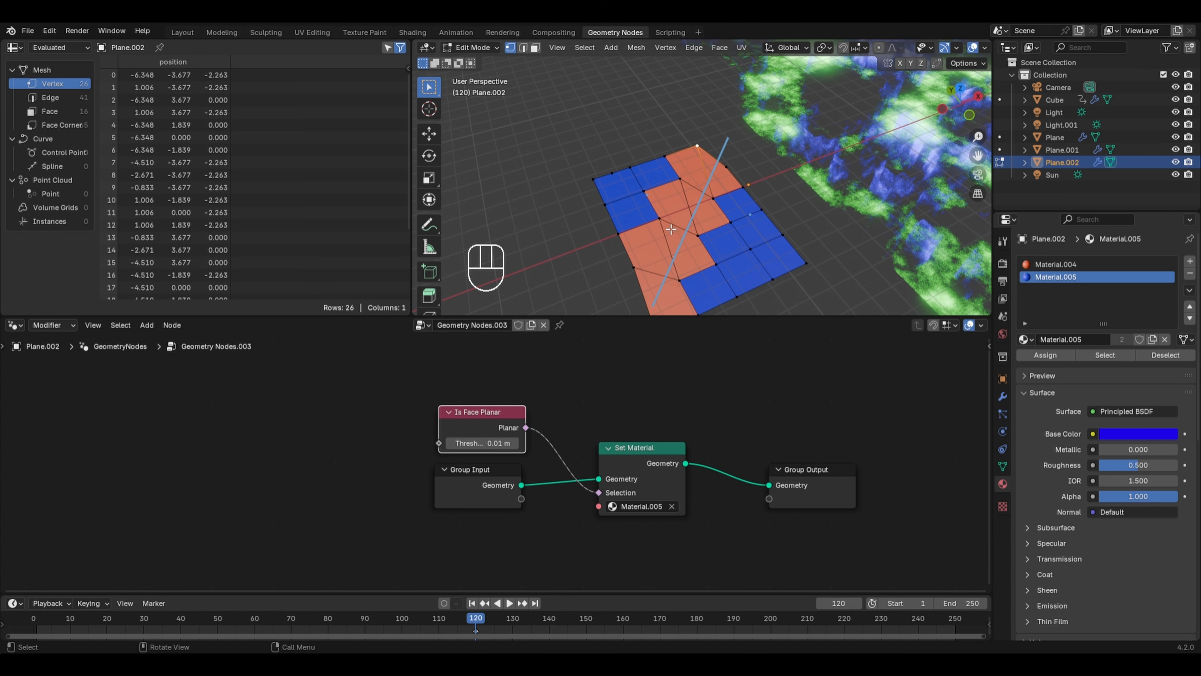
middle_click_drag(673, 228, 695, 193, "shift")
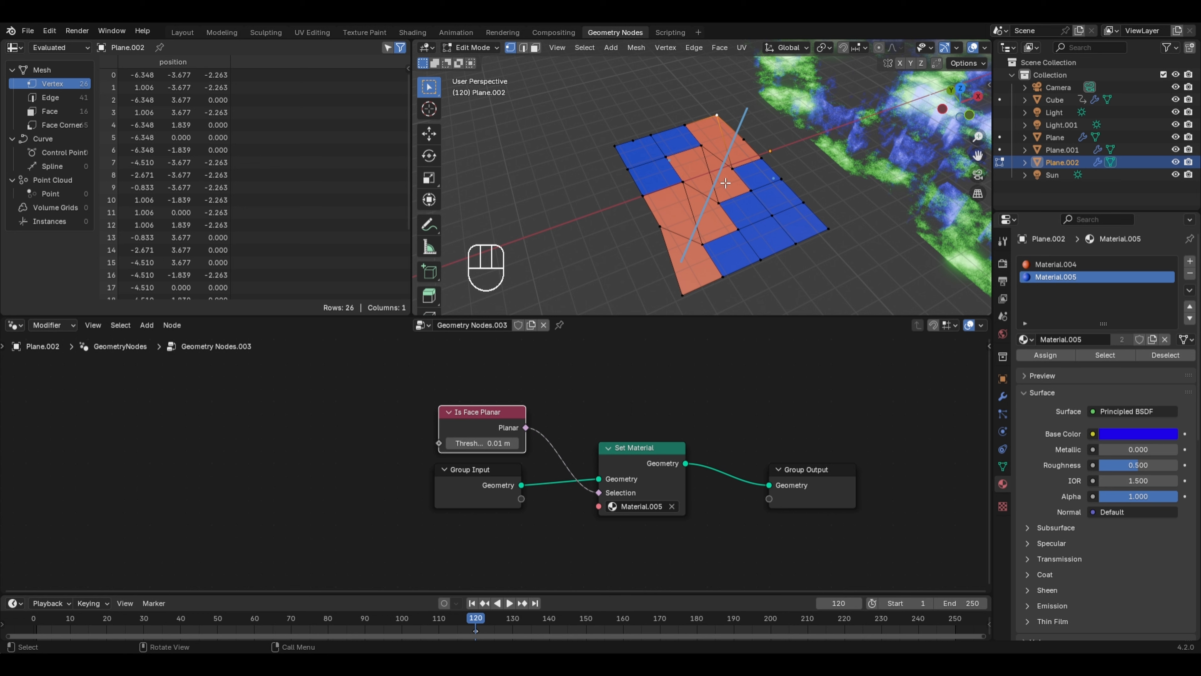
middle_click_drag(676, 212, 694, 191)
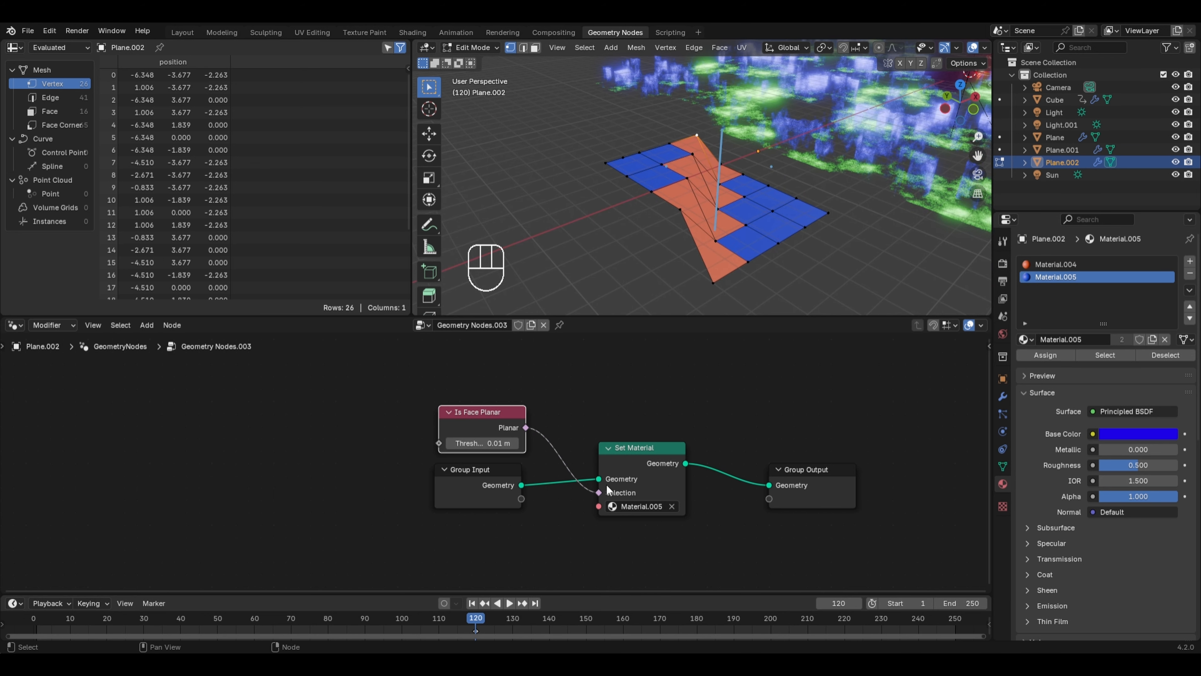
middle_click_drag(682, 226, 681, 179)
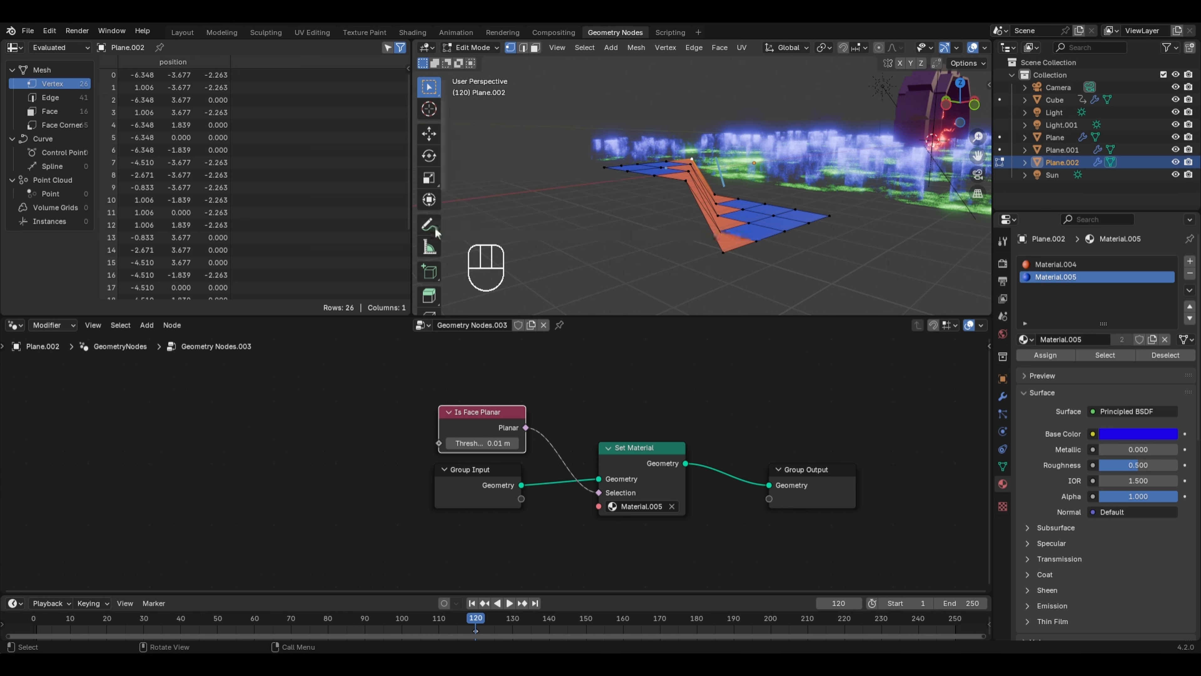
- Annotate the mesh with straight lines pointing up from both flat areas and one pointing outward from the slope
mouse_move(434, 227)
left_mouse_down()
mouse_move(469, 229)
mouse_move(487, 256)
left_mouse_up()
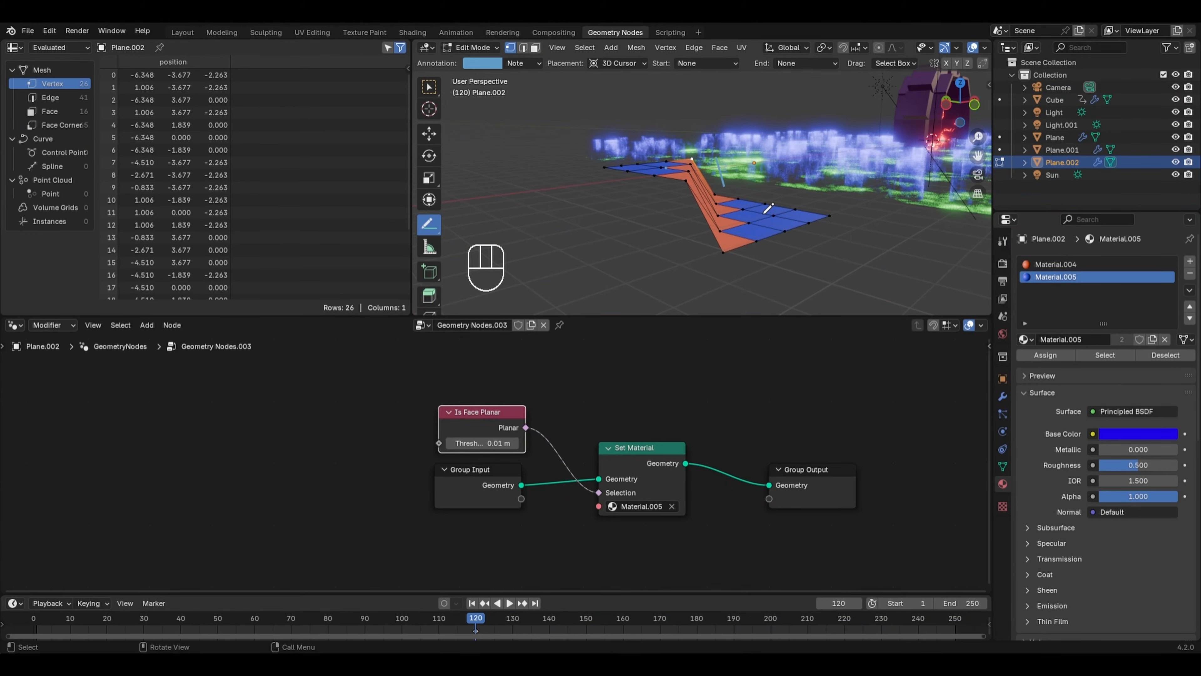
left_click_drag(763, 214, 762, 111)
left_click_drag(654, 165, 653, 104)
left_click_drag(704, 187, 823, 156)
scroll(808, 159, "up", 1)
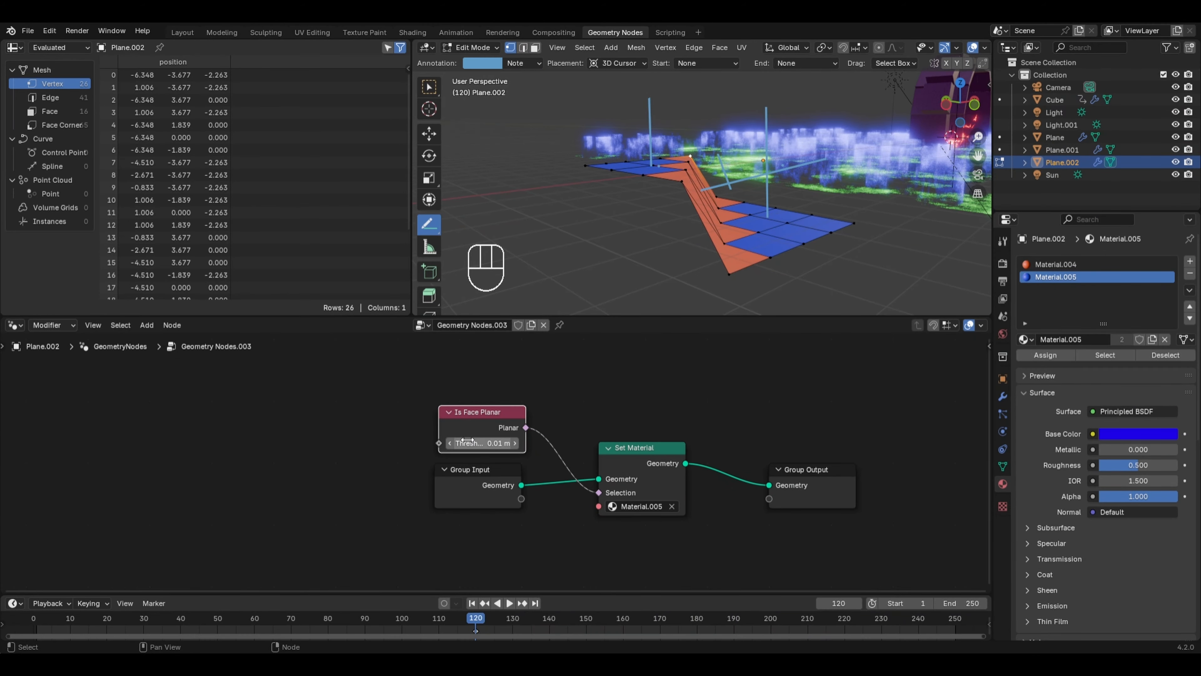
- Raise the Is Face Planar node's threshold to 2.01 m
mouse_move(487, 443)
left_mouse_down()
mouse_move(525, 443)
mouse_move(474, 424)
left_mouse_up()
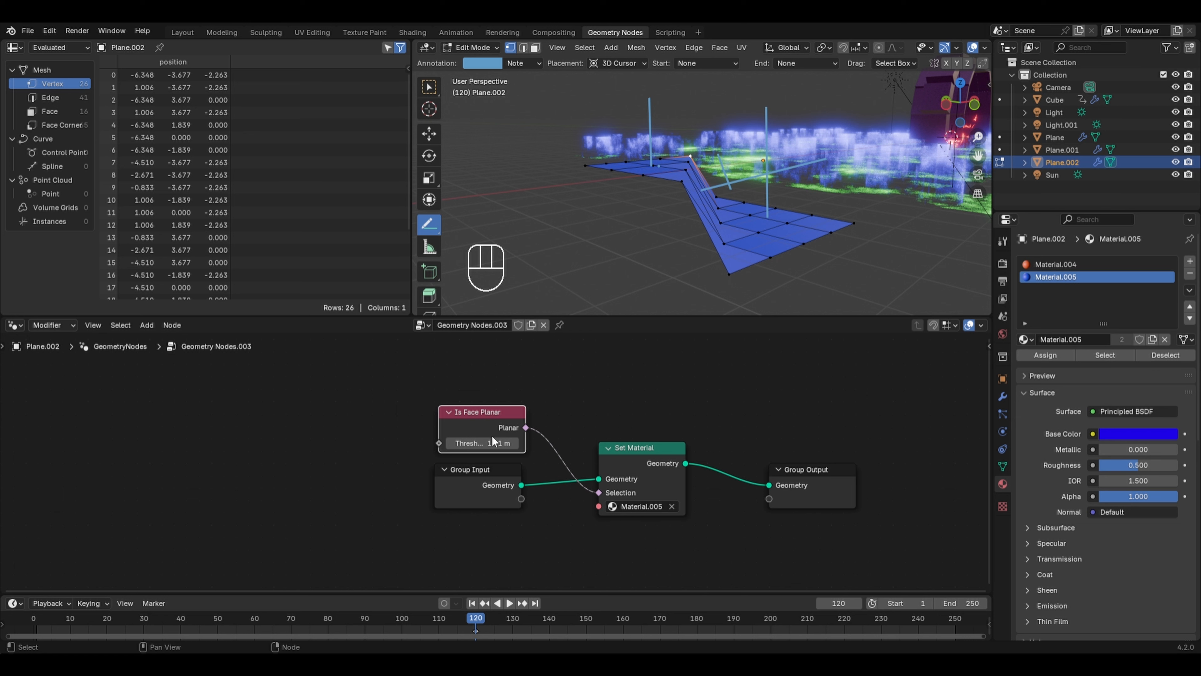
left_click_drag(493, 443, 525, 445)
- Erase the annotation lines around the mesh and return to box selection
left_click(425, 226)
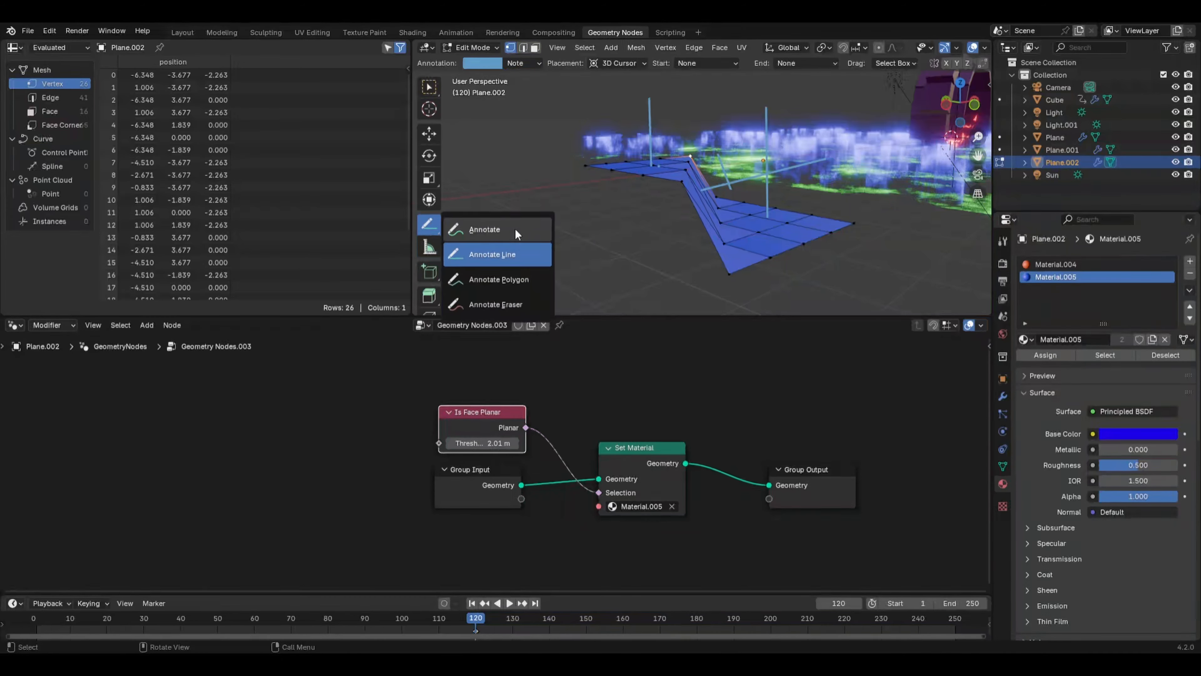
left_click(506, 308)
mouse_move(823, 162)
left_mouse_down()
mouse_move(759, 186)
mouse_move(757, 207)
left_mouse_up()
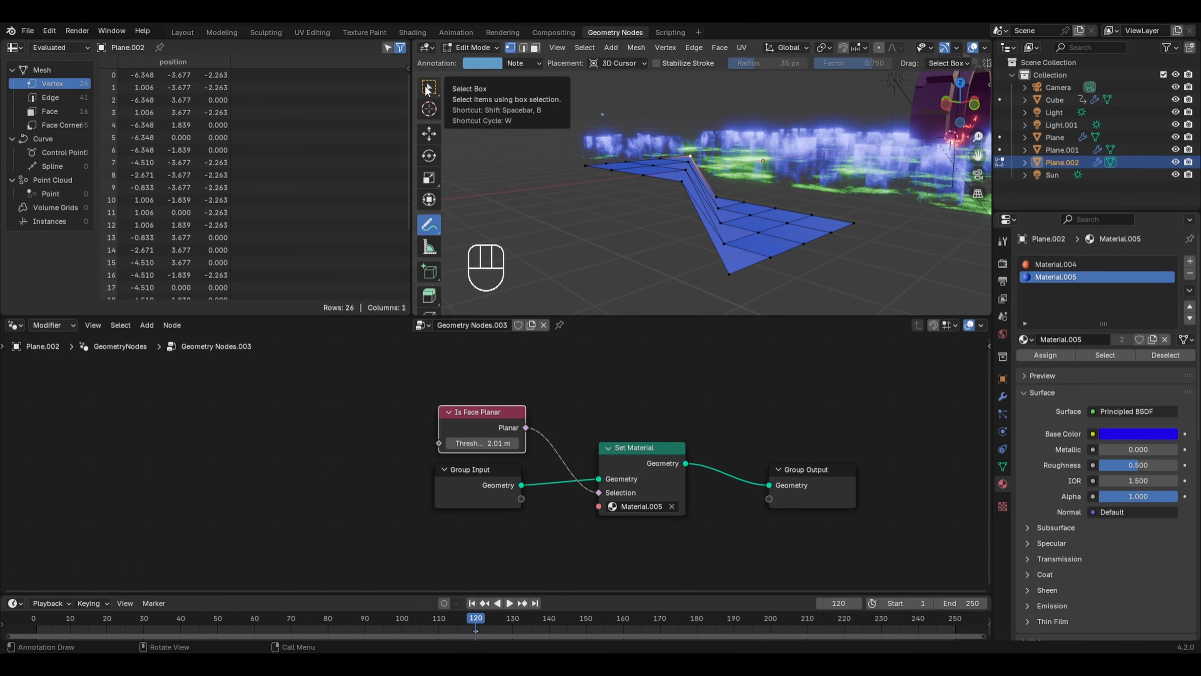
left_click(429, 87)
- Leave Edit Mode, delete the demonstration plane, and bring the main scene with the arch into view
key("Tab")
key("x")
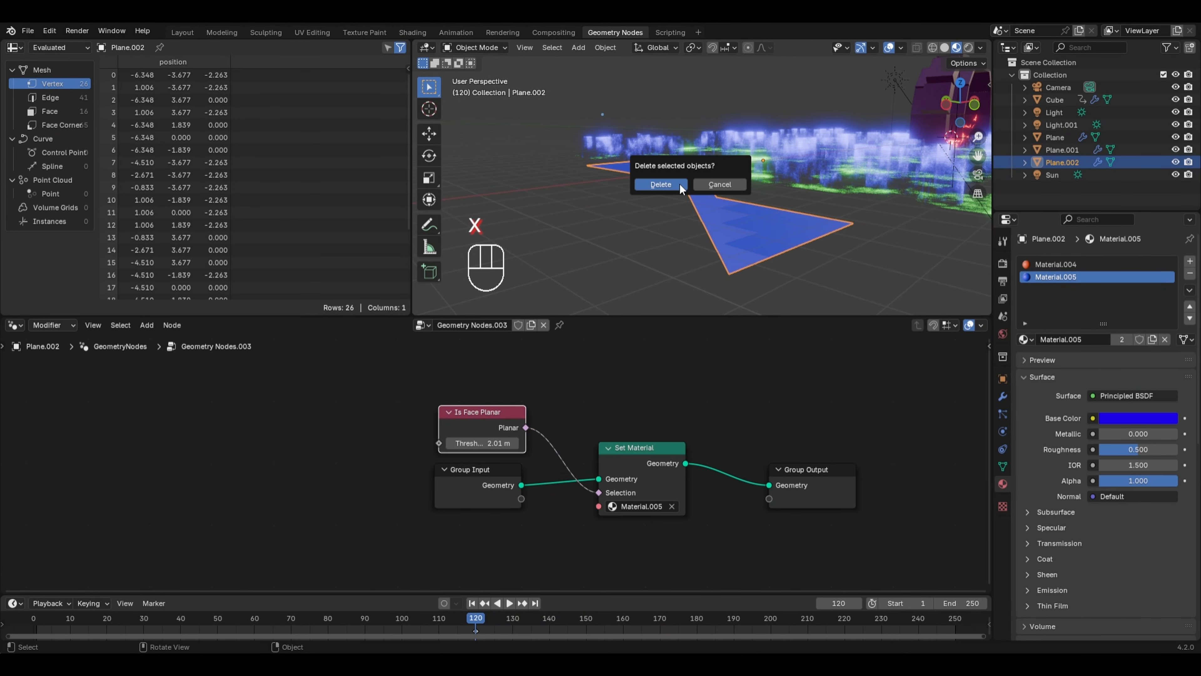
left_click(679, 185)
middle_click_drag(680, 184, 761, 94)
middle_click_drag(548, 184, 744, 176, "shift")
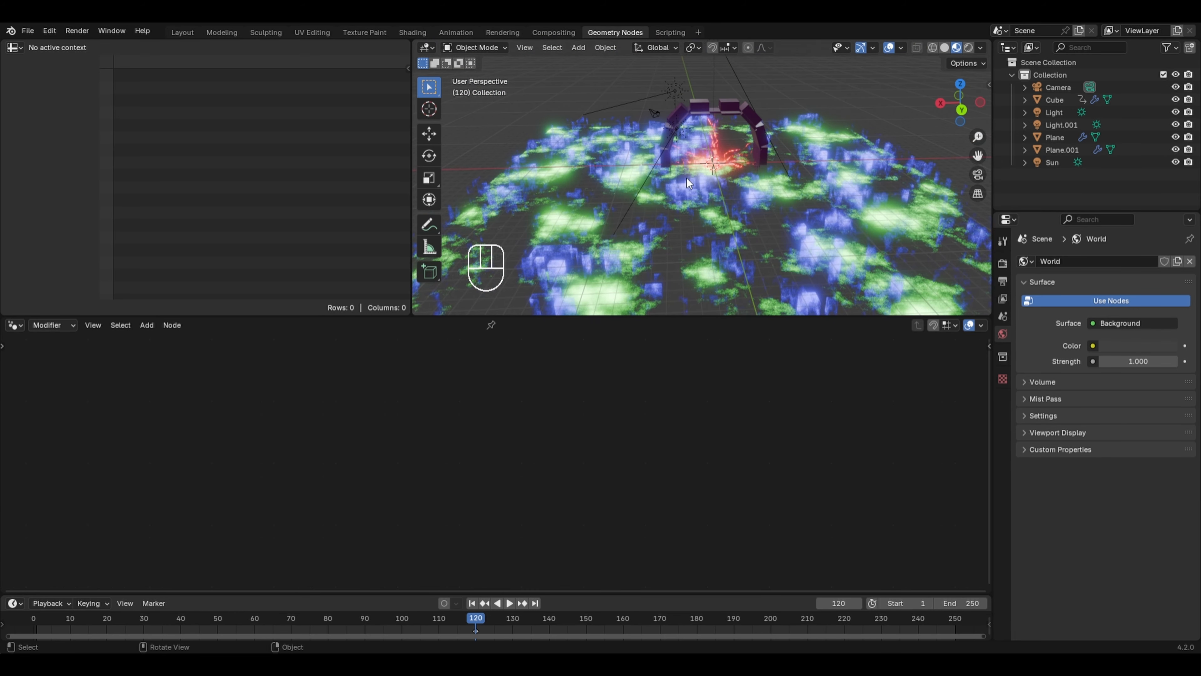
- Switch the viewport to solid shading, then add a plane and move it about 14.5 m along Y
left_click(945, 48)
key("shift+a")
mouse_move(676, 138)
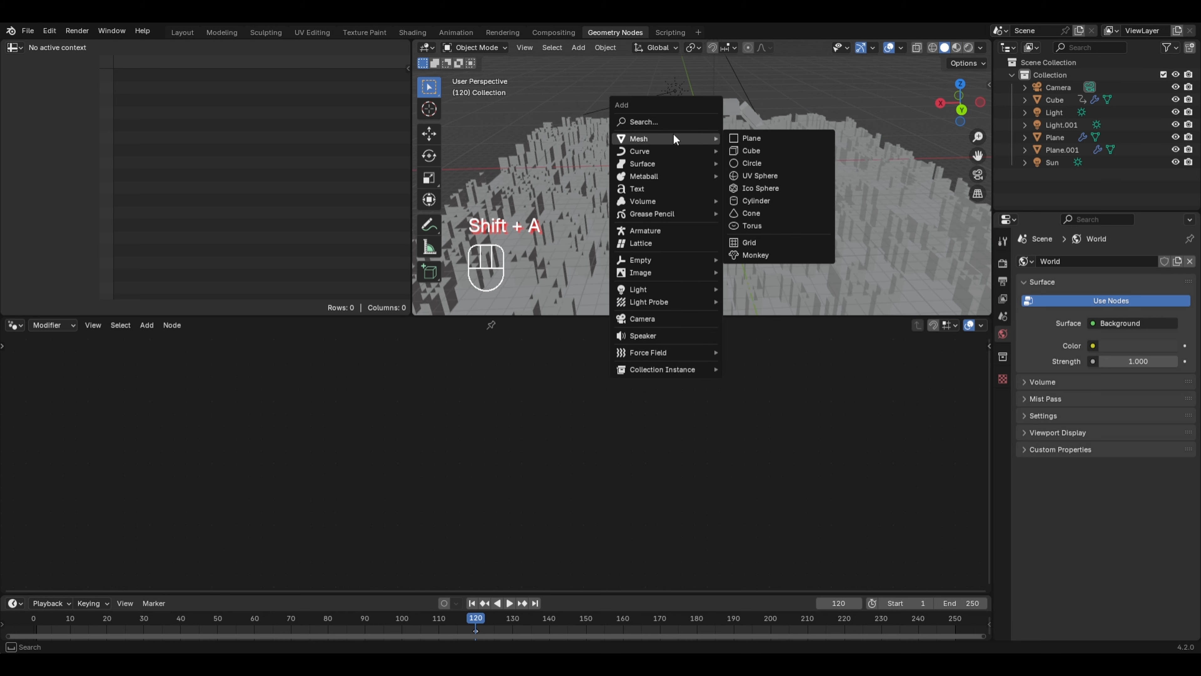
left_click(747, 137)
key("g")
key("y")
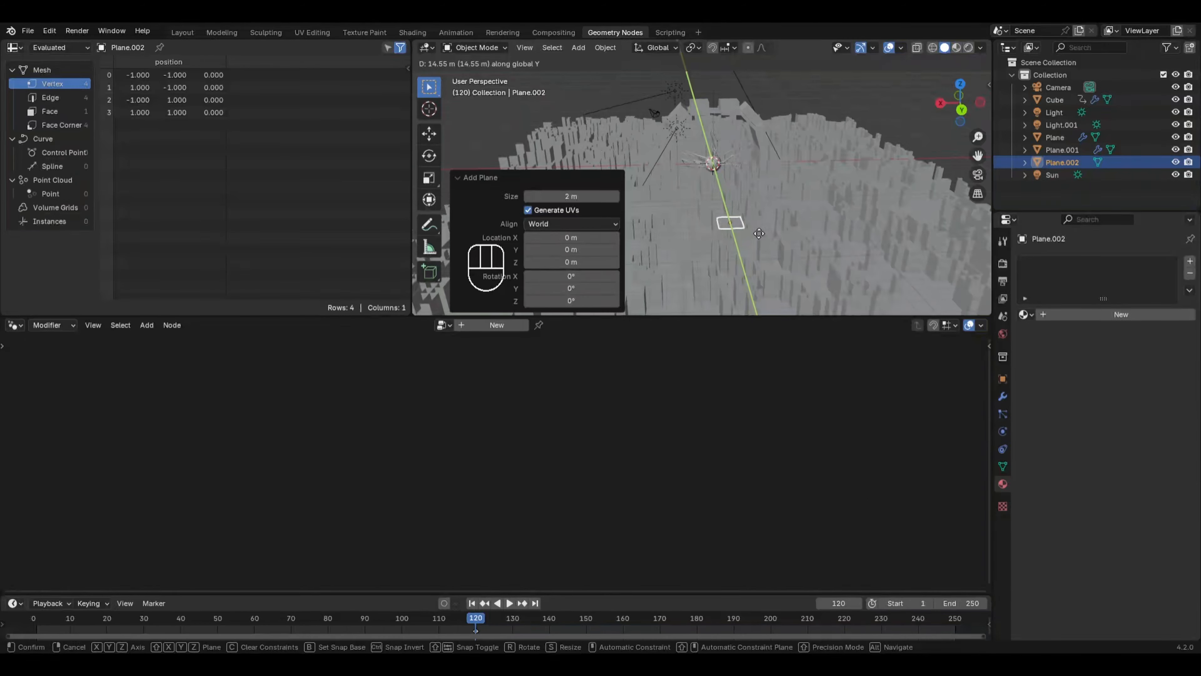
left_click(759, 233)
- Raise the new plane about 0.91 m along Z above the ground blocks
middle_click_drag(759, 233, 751, 204)
key("g")
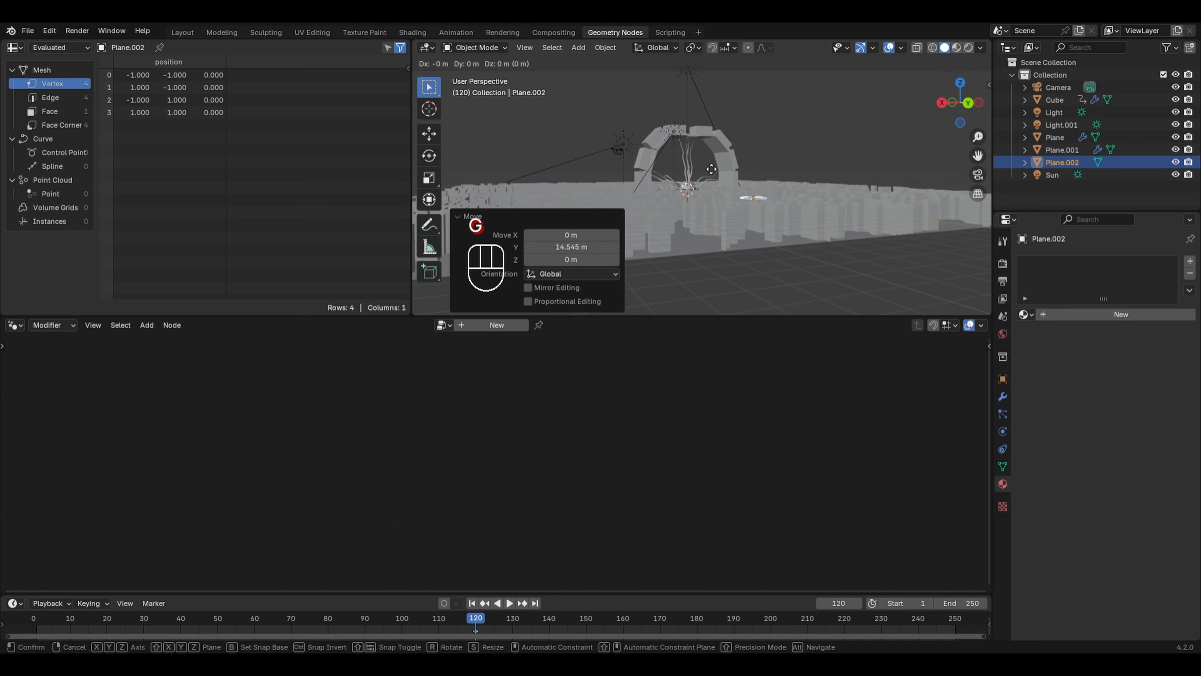
key("z")
left_click(727, 120)
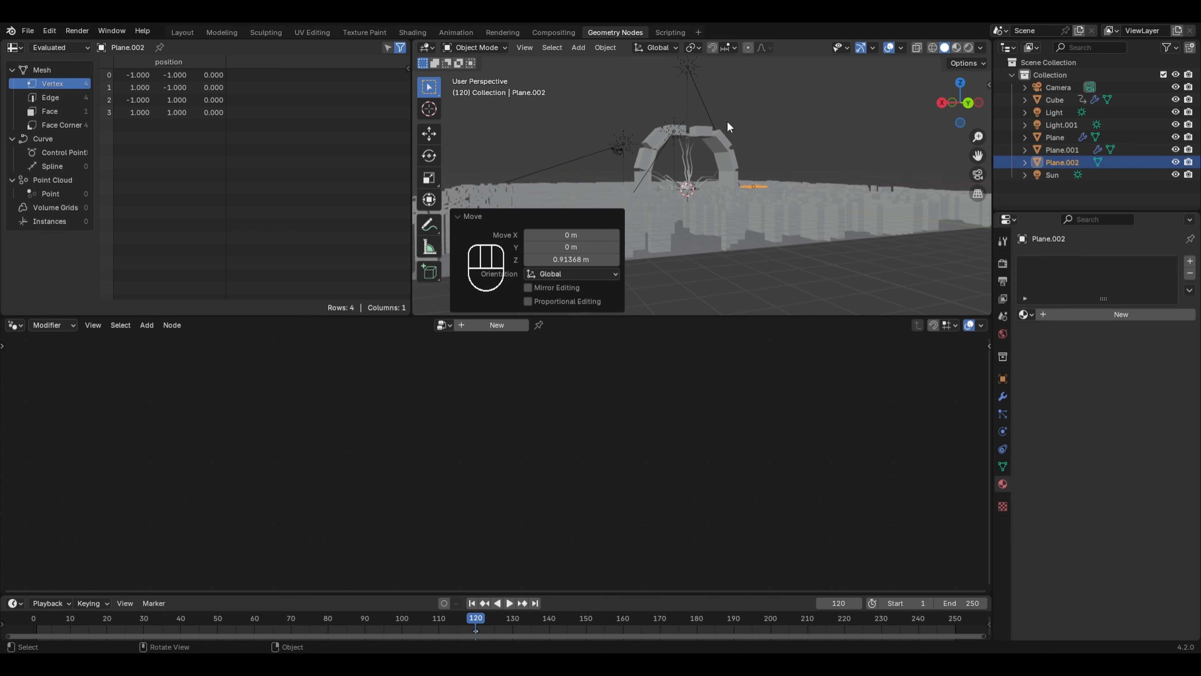
middle_click_drag(727, 120, 727, 171)
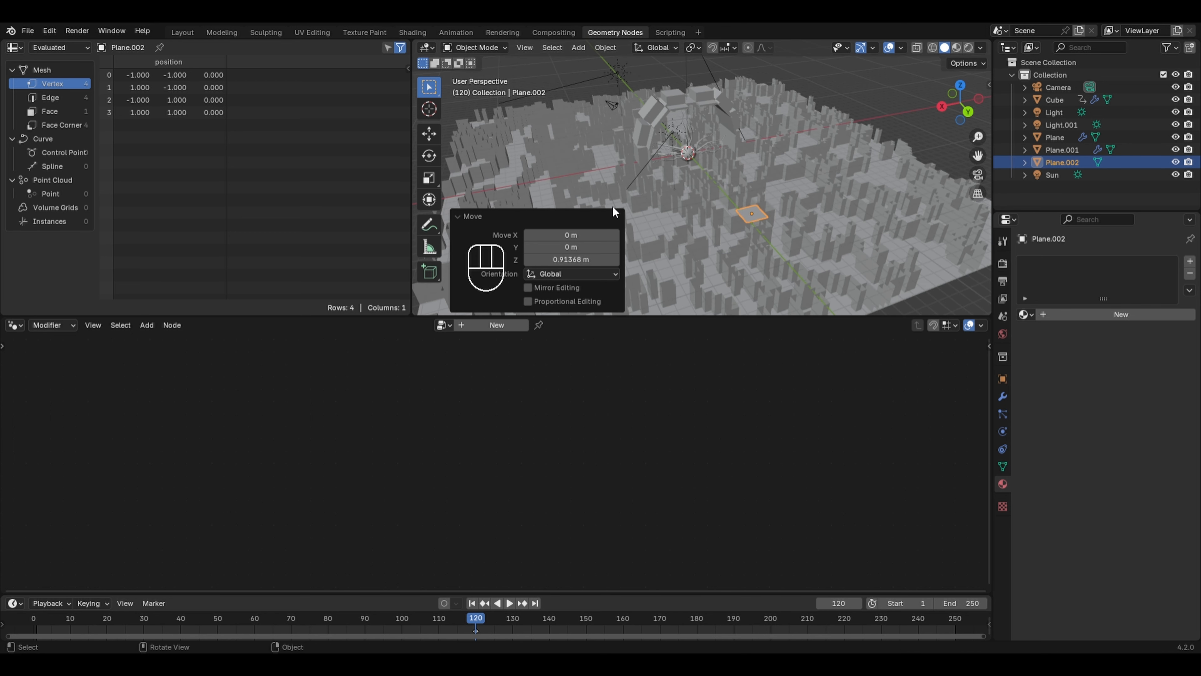
- Create a geometry node tree on the plane and feed a Grid primitive's Mesh into the Group Output
left_click(498, 325)
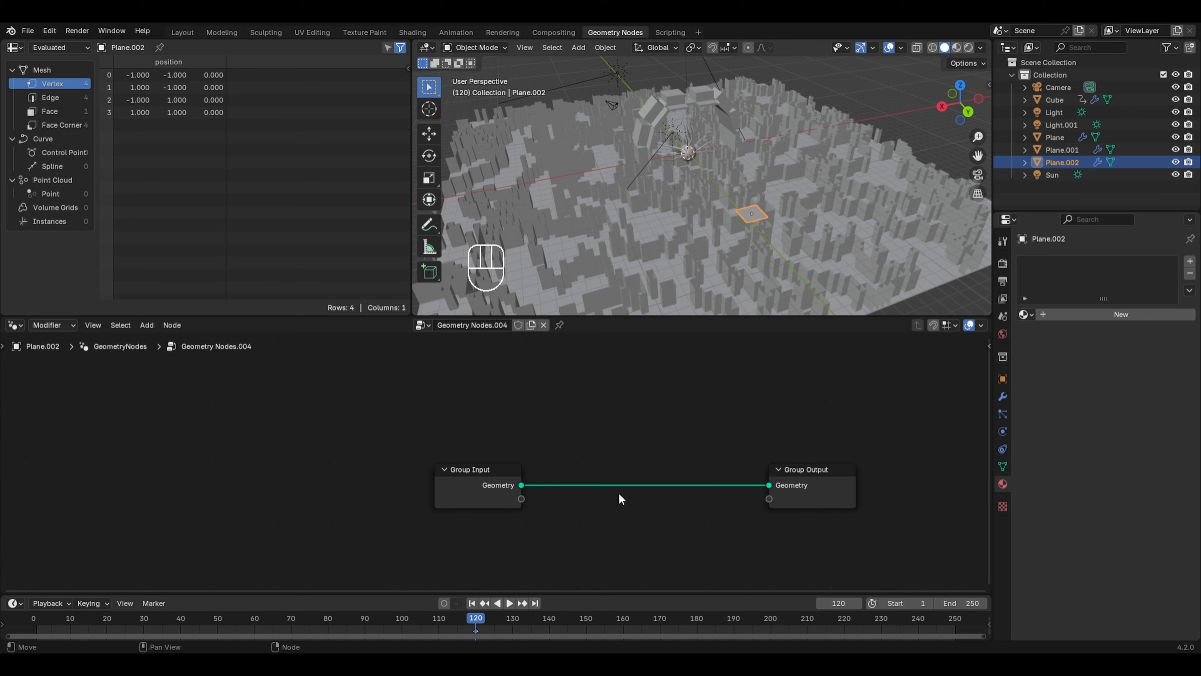
key("shift+a")
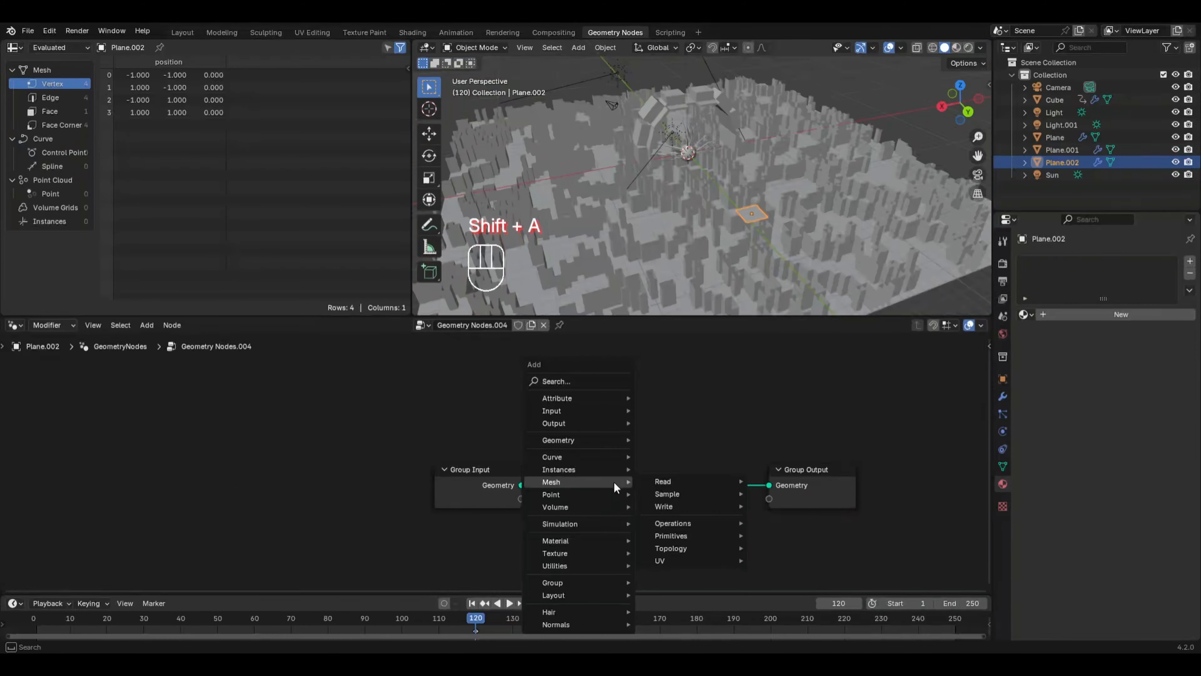
mouse_move(658, 535)
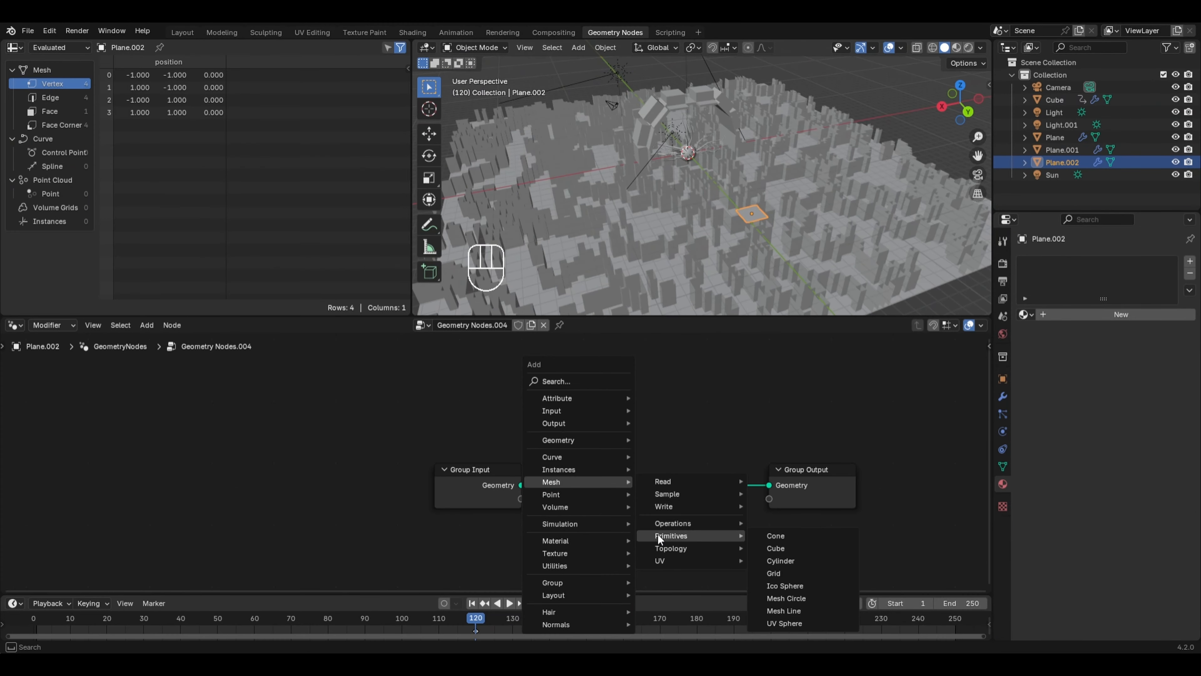
left_click(774, 573)
left_click(590, 453)
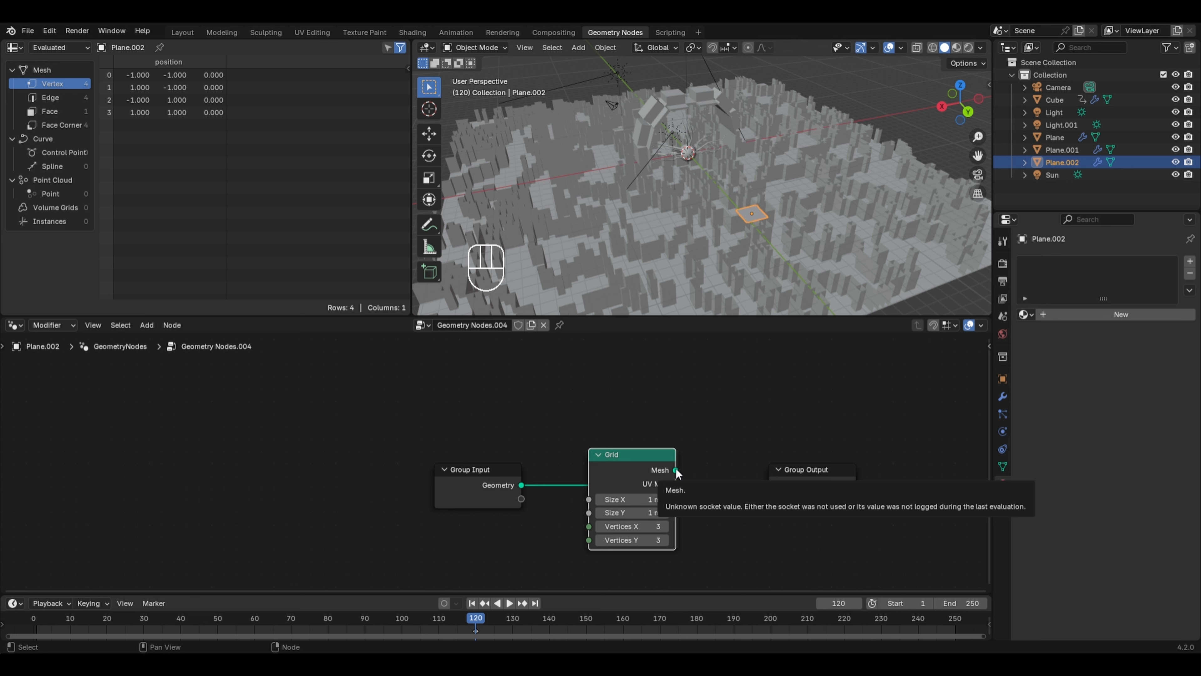
left_click_drag(677, 471, 769, 485)
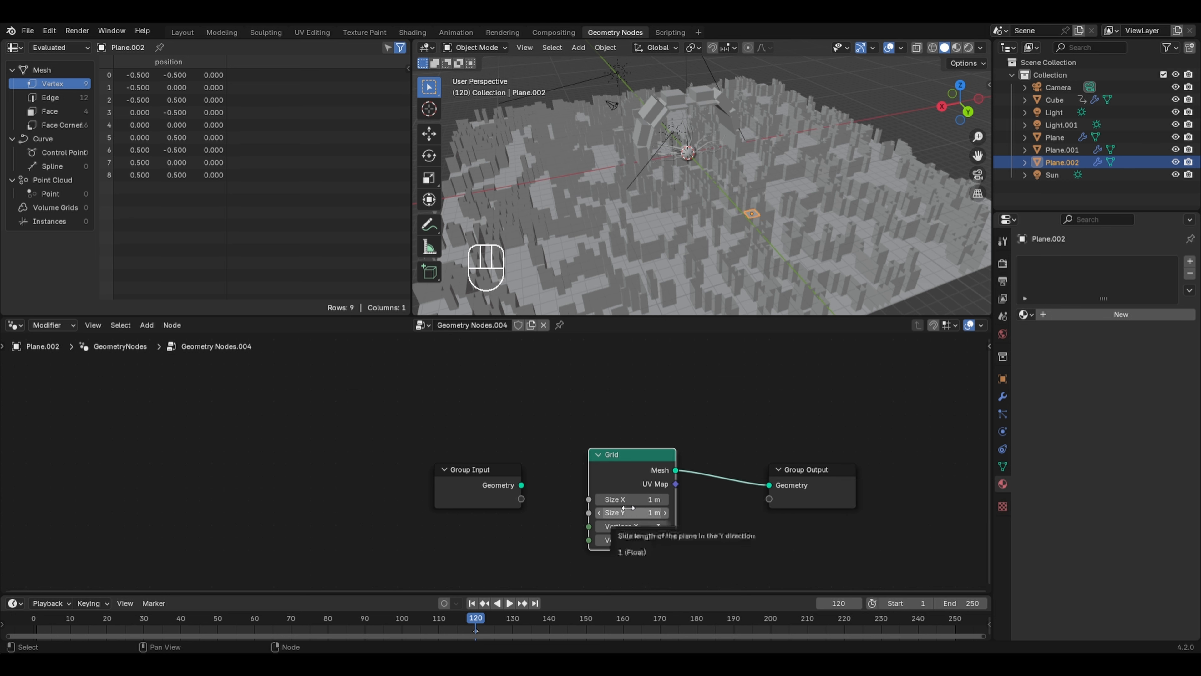
- Size the Grid into a long strip, with Size Y at 23.4 m and Size X at 2.1 m
left_click_drag(629, 512, 726, 512)
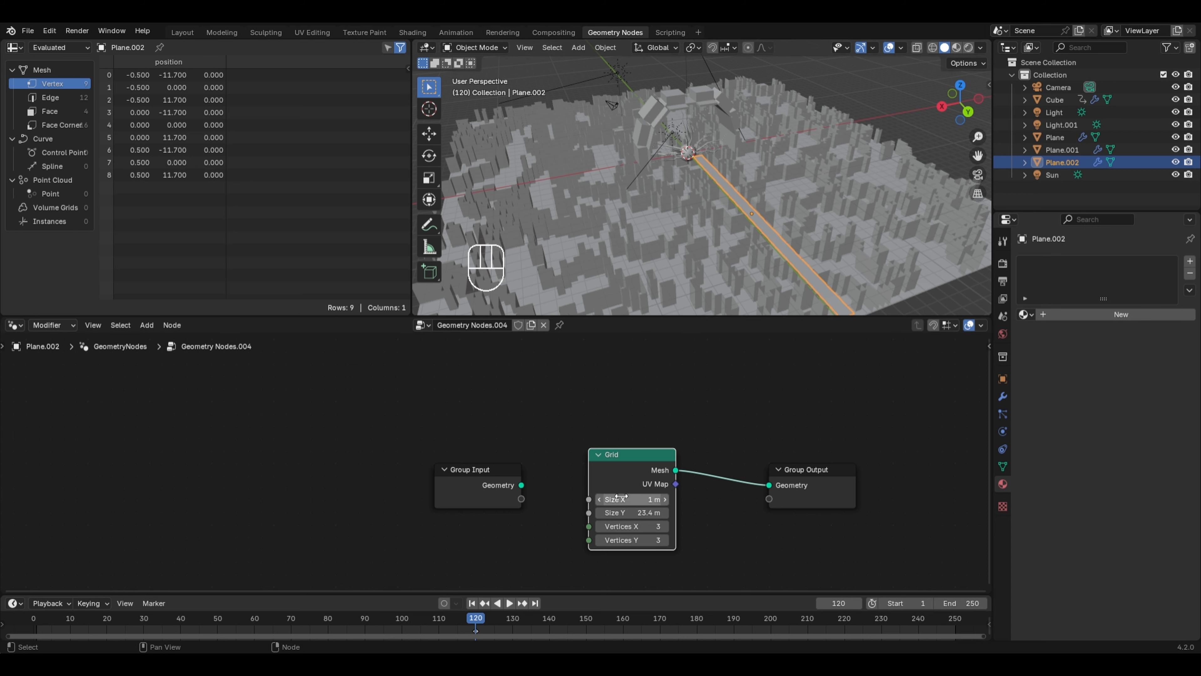
left_click_drag(632, 499, 646, 499)
middle_click_drag(856, 256, 870, 224)
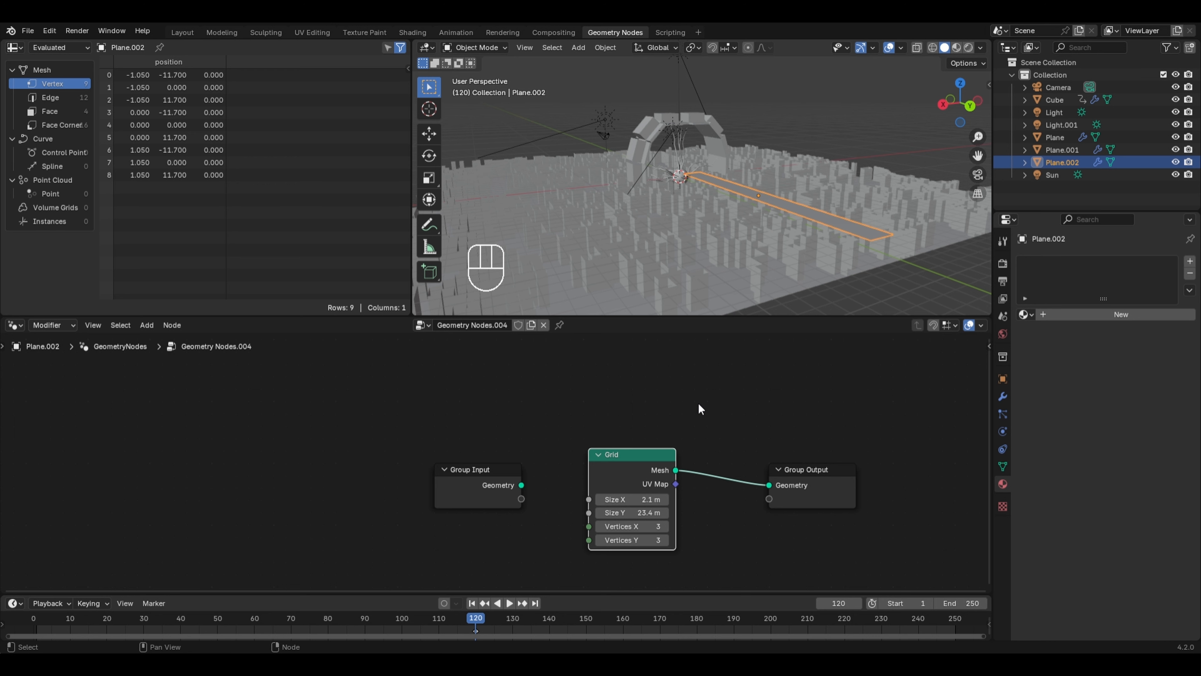
- Insert an Extrude Mesh node between the Grid and the Group Output
key("shift+a")
mouse_move(748, 444)
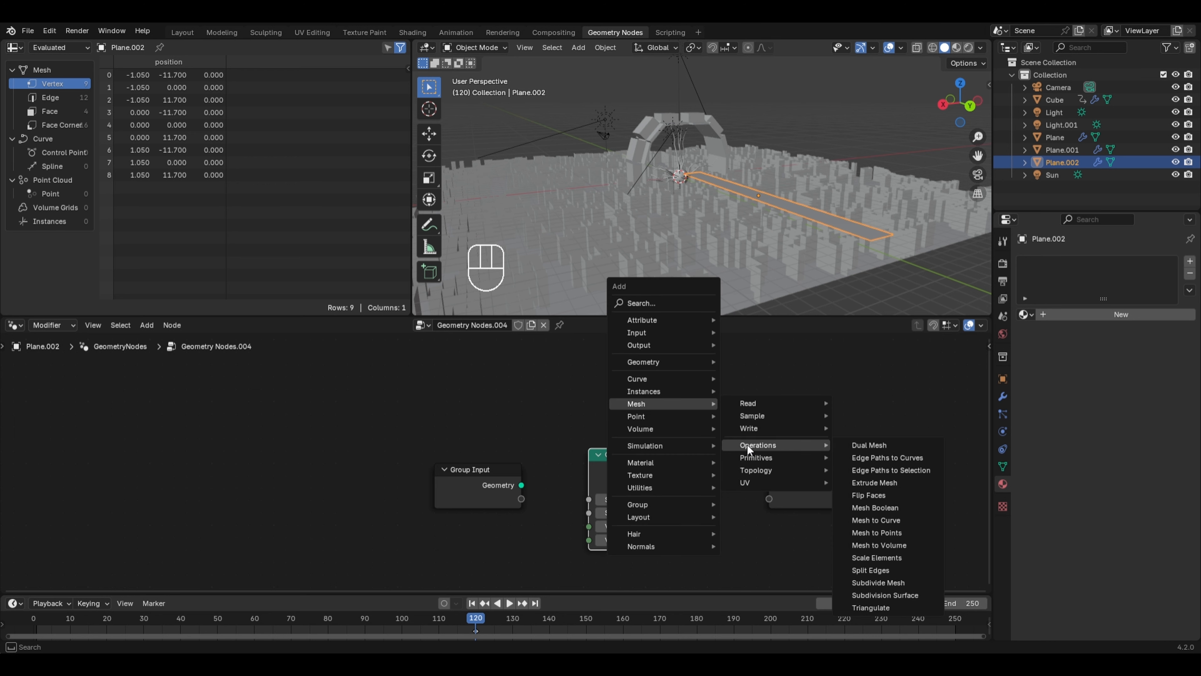
left_click(861, 477)
left_click(715, 439)
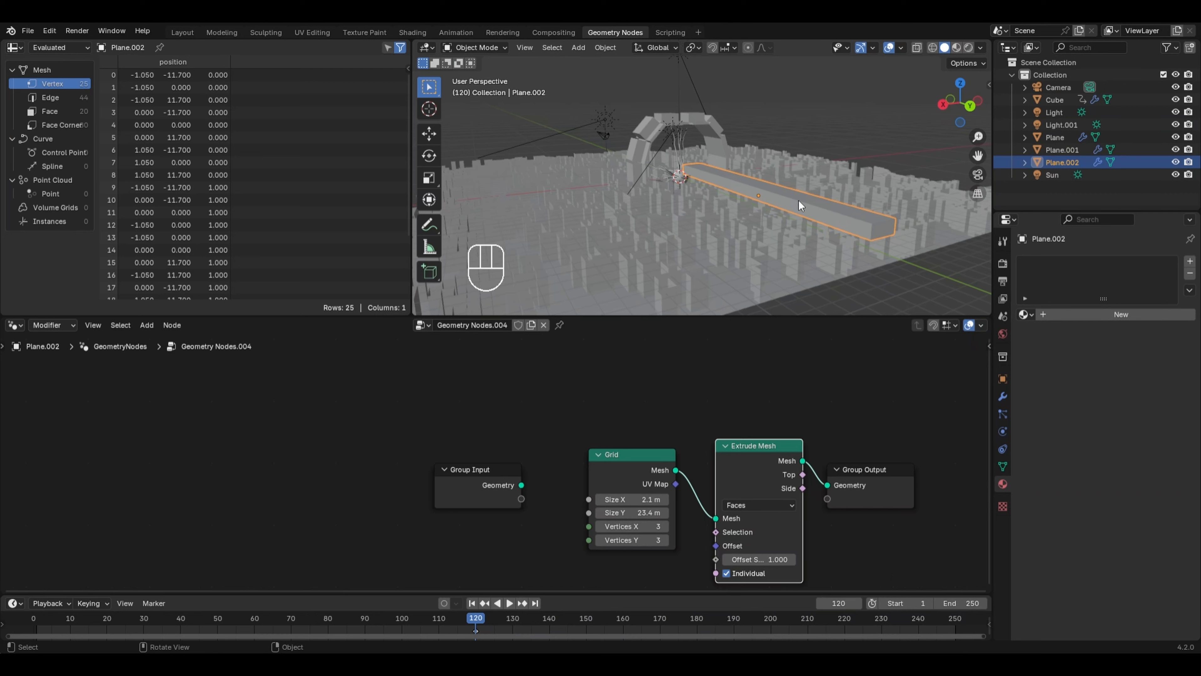
- Make room before the Group Output and insert a Scale Elements node after Extrude Mesh
middle_click_drag(756, 447, 578, 409)
left_click_drag(692, 439, 831, 424)
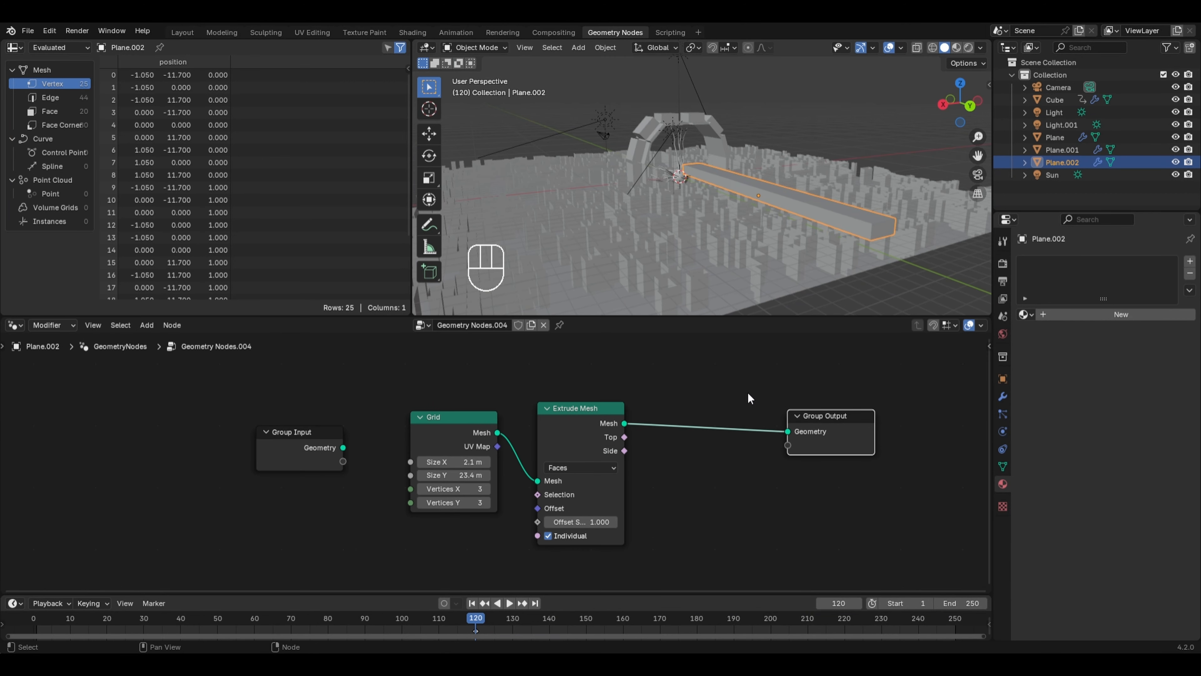
key("shift+a")
mouse_move(750, 393)
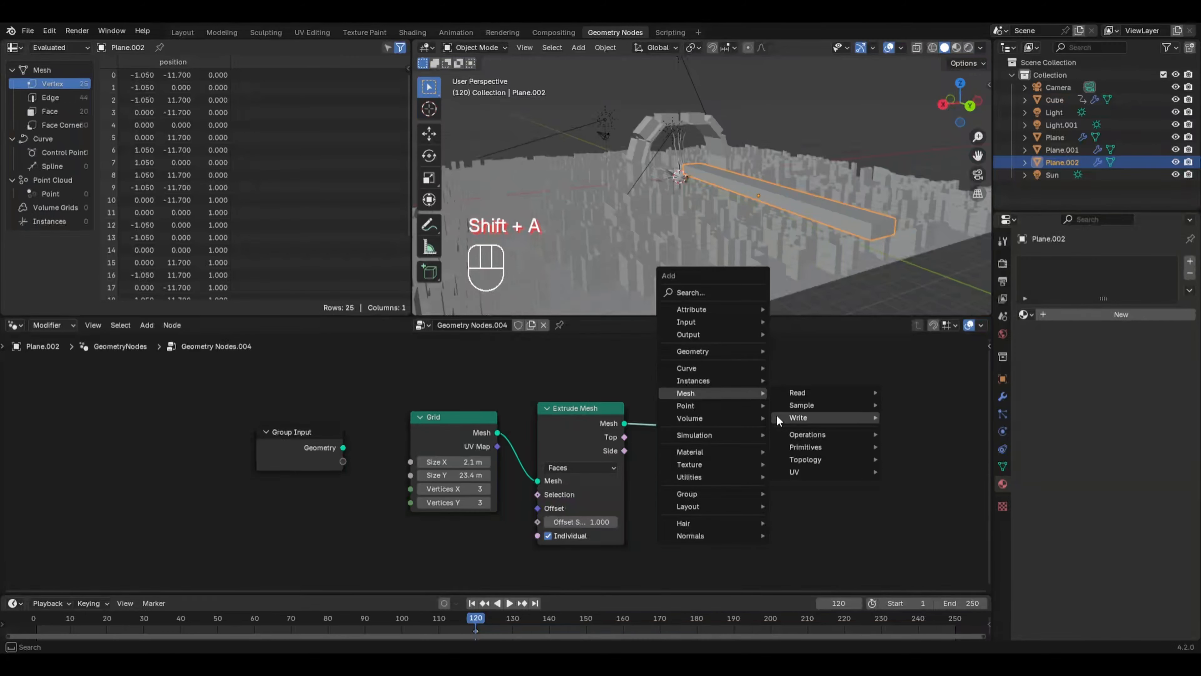
mouse_move(780, 437)
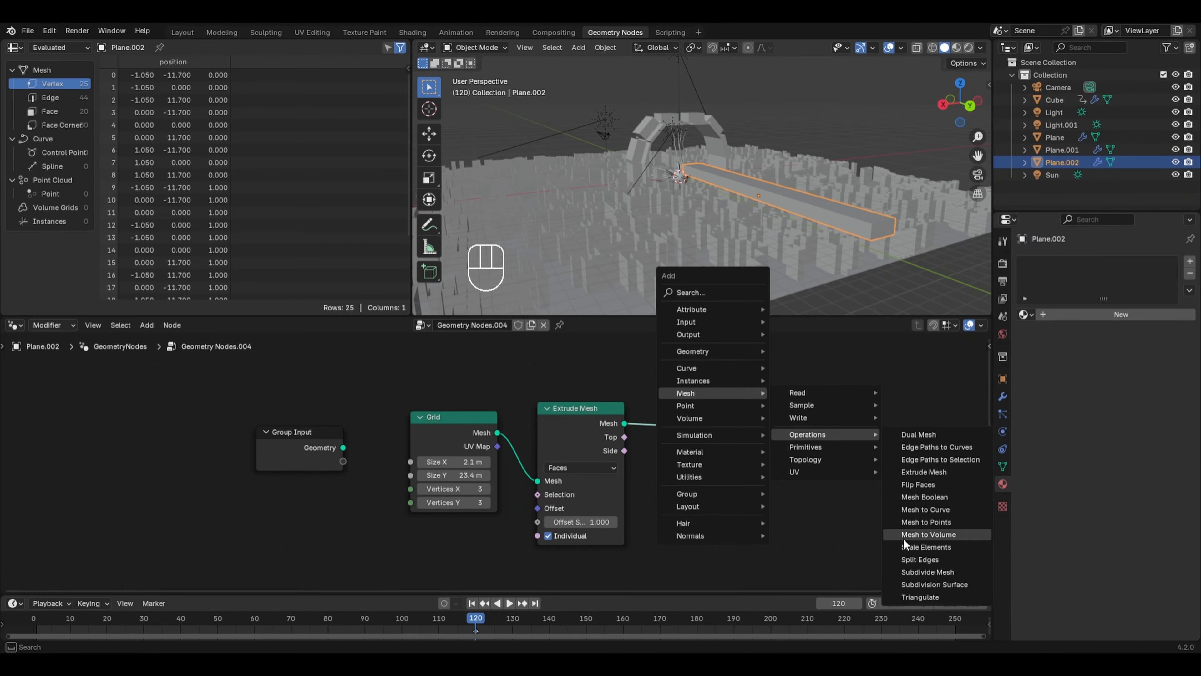
left_click(908, 547)
left_click(667, 391)
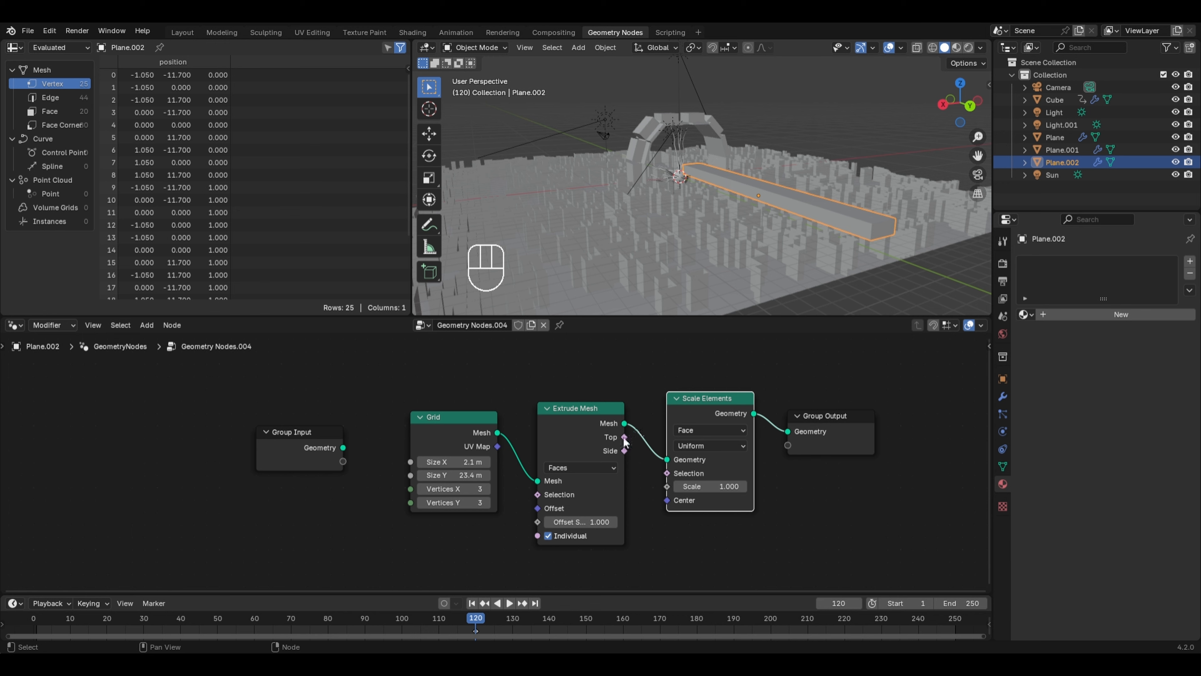
- Scale only the extruded Top faces to 0.7 through the Selection input, and disable Individual on Extrude Mesh
left_click_drag(624, 436, 691, 487)
middle_click_drag(804, 186, 793, 199)
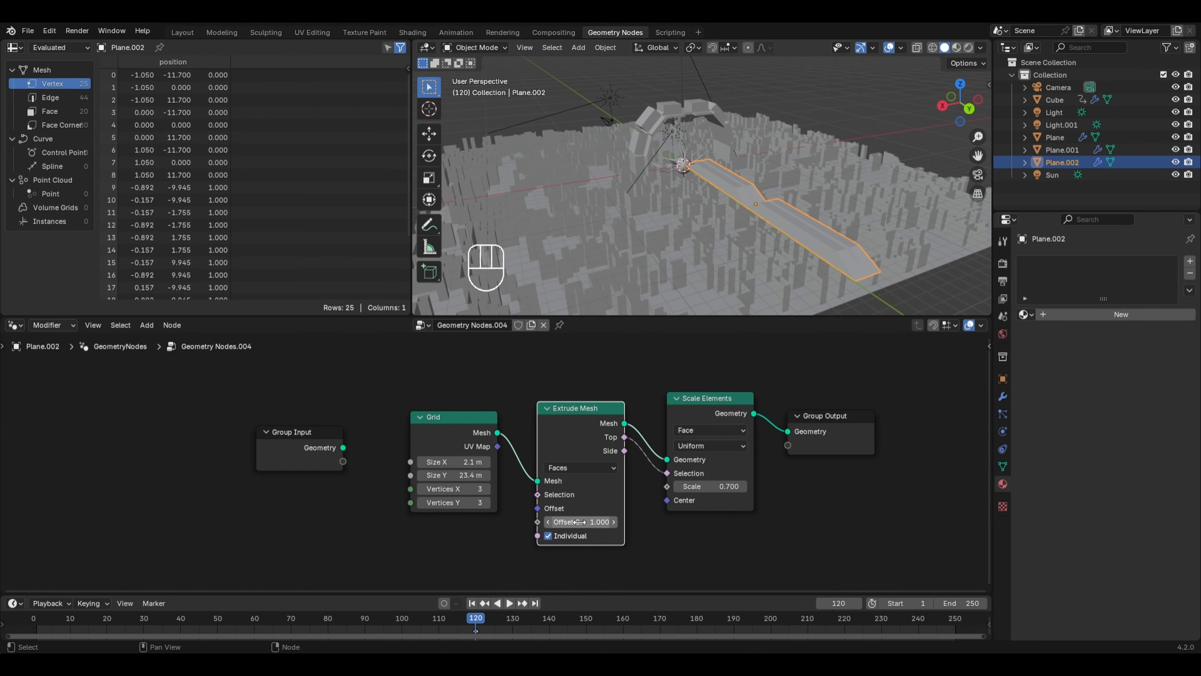
left_click(568, 535)
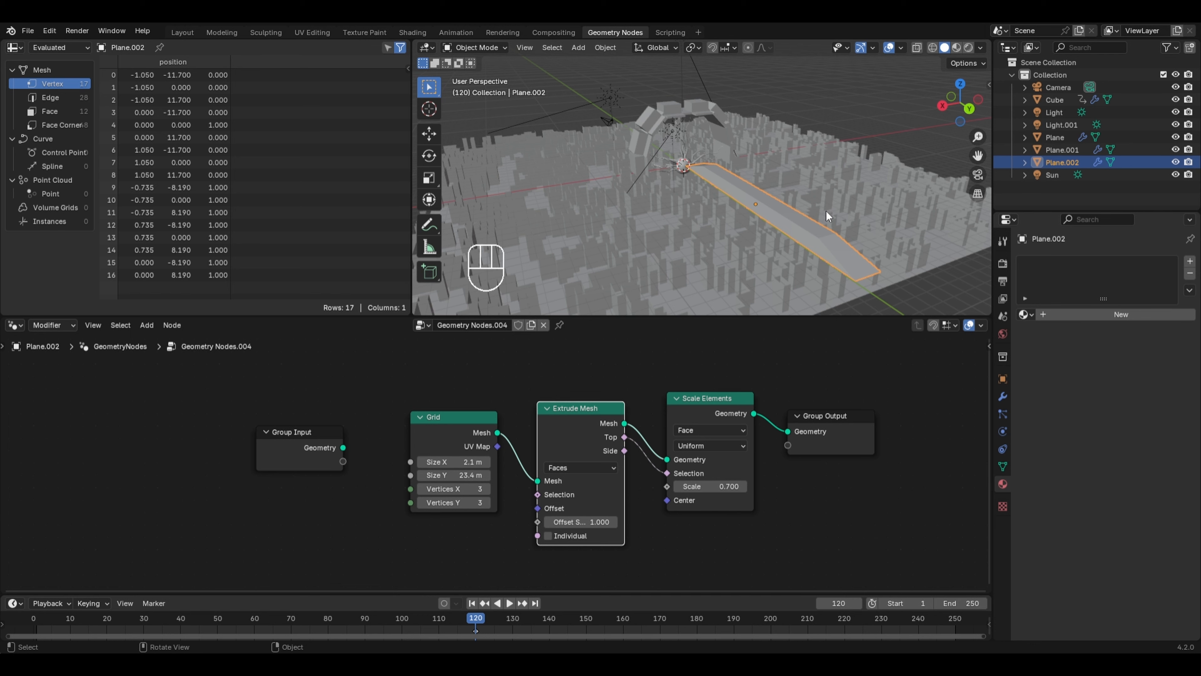
scroll(826, 210, "up", 4)
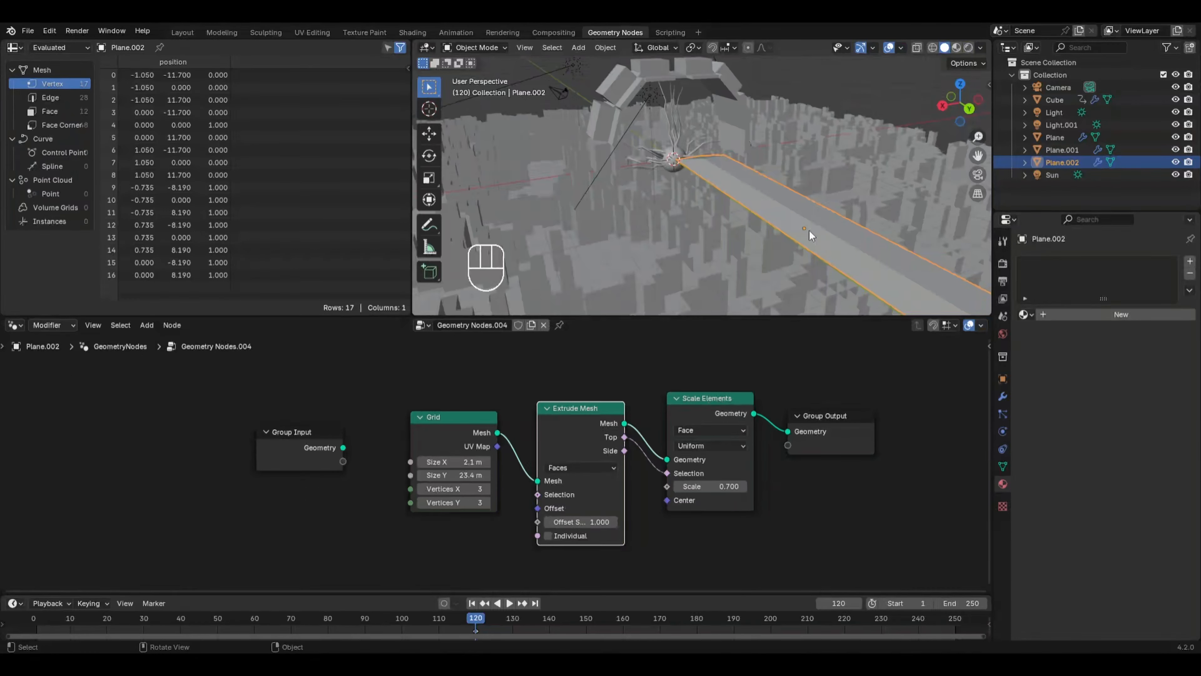
- Move the Group Output farther along and insert a Set Position node after Scale Elements
middle_click_drag(751, 408, 620, 392, "shift")
left_click_drag(715, 420, 856, 423)
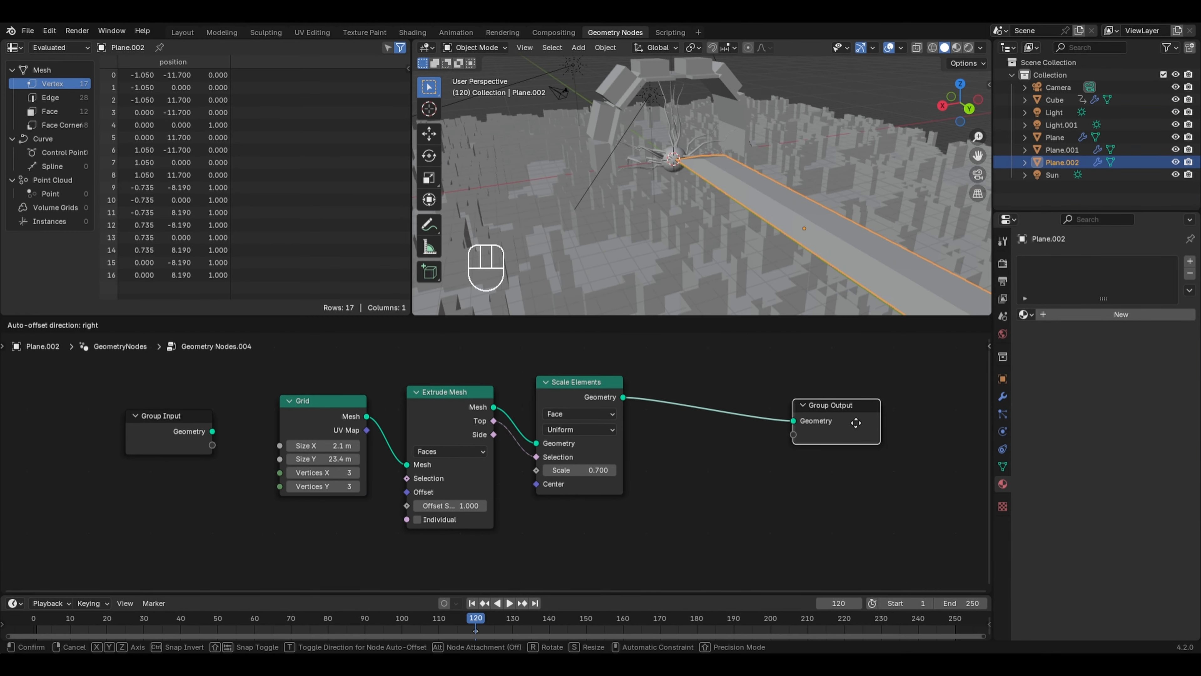
key("shift+a")
mouse_move(673, 339)
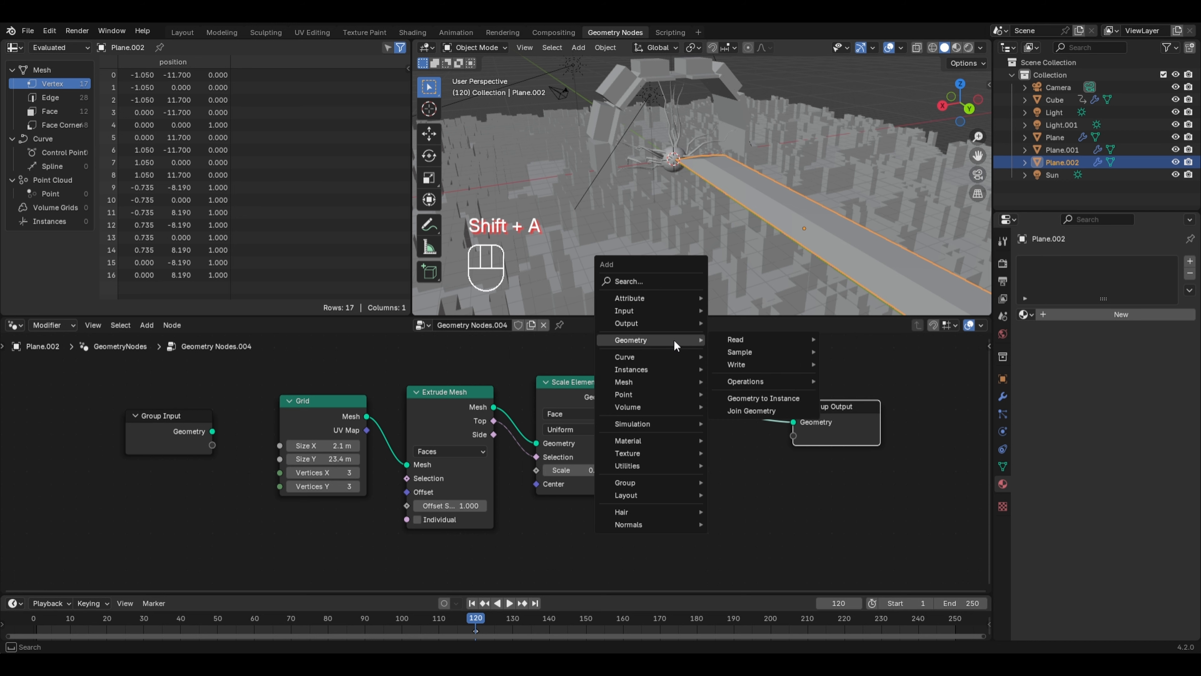
mouse_move(759, 365)
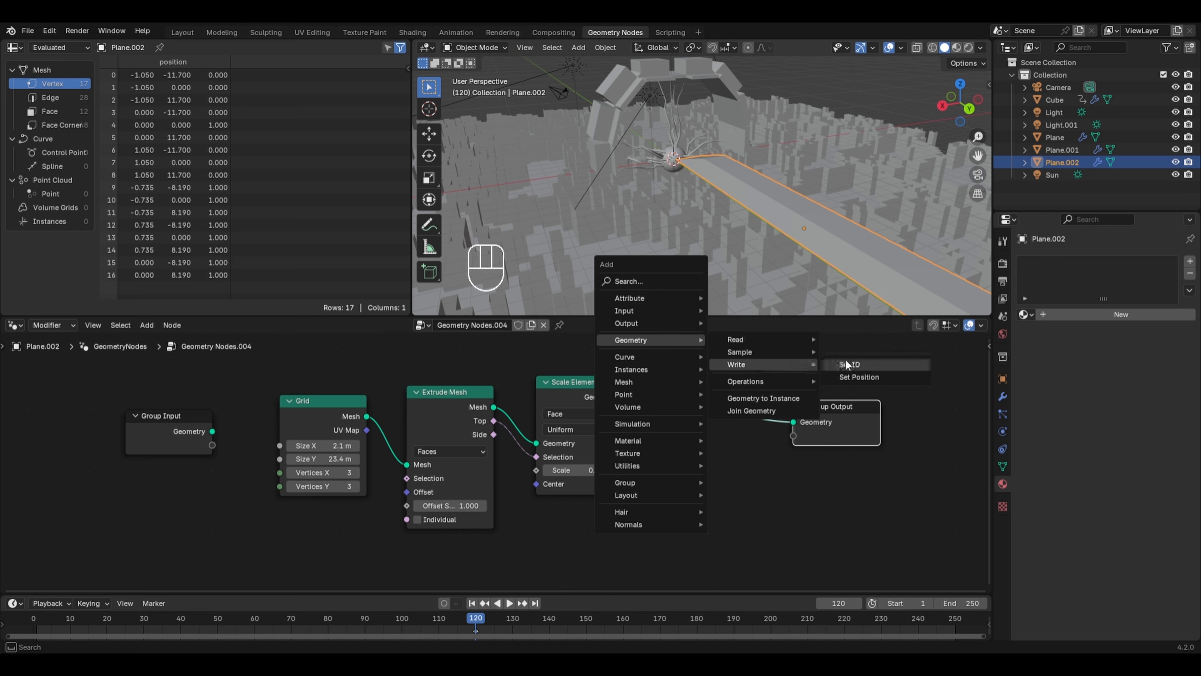
left_click(859, 377)
left_click(723, 383)
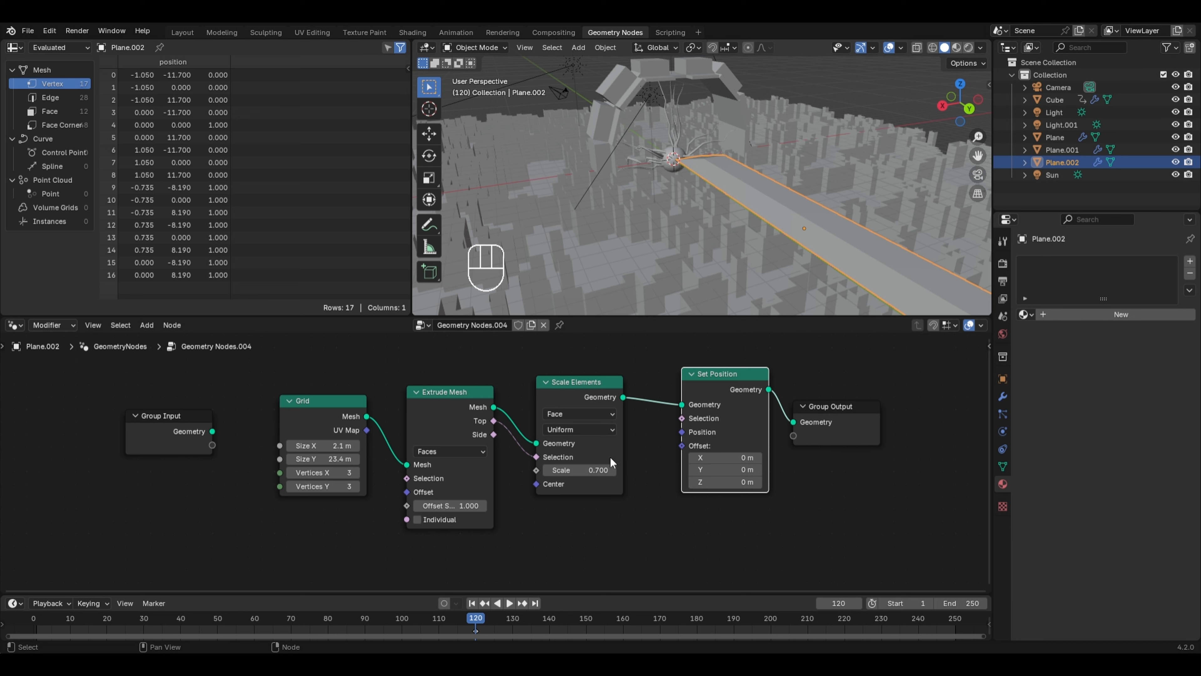
- Add a Noise Texture and connect its Fac output to the Set Position node's Offset
key("shift+a")
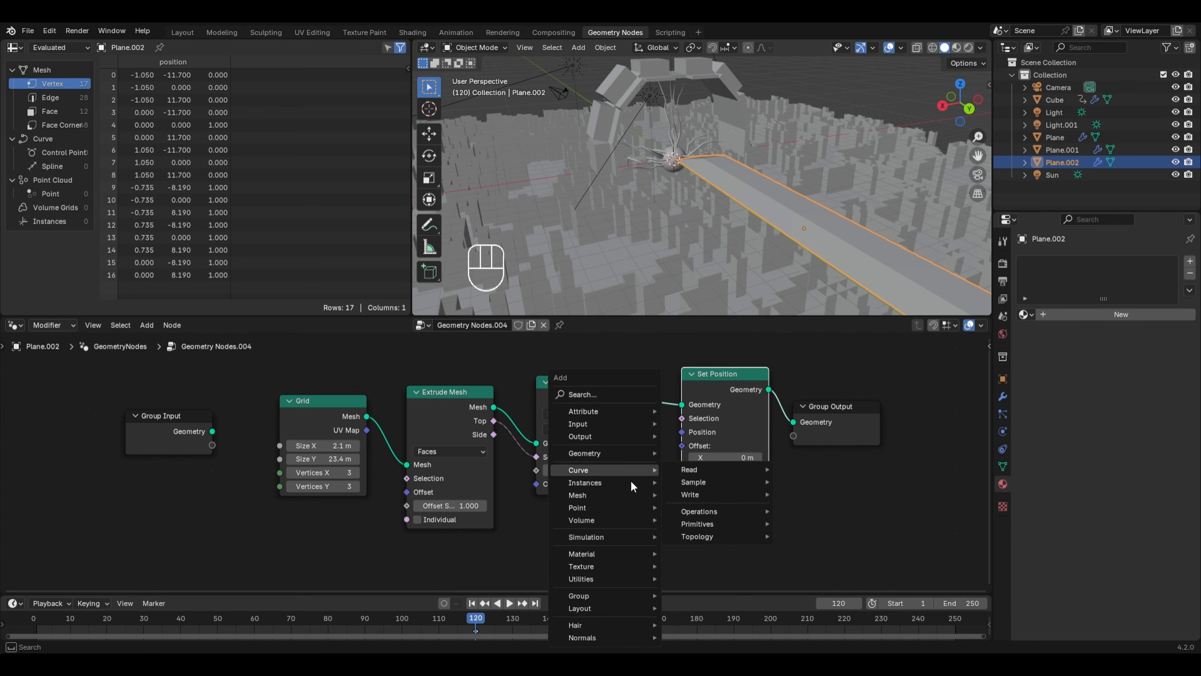
mouse_move(592, 566)
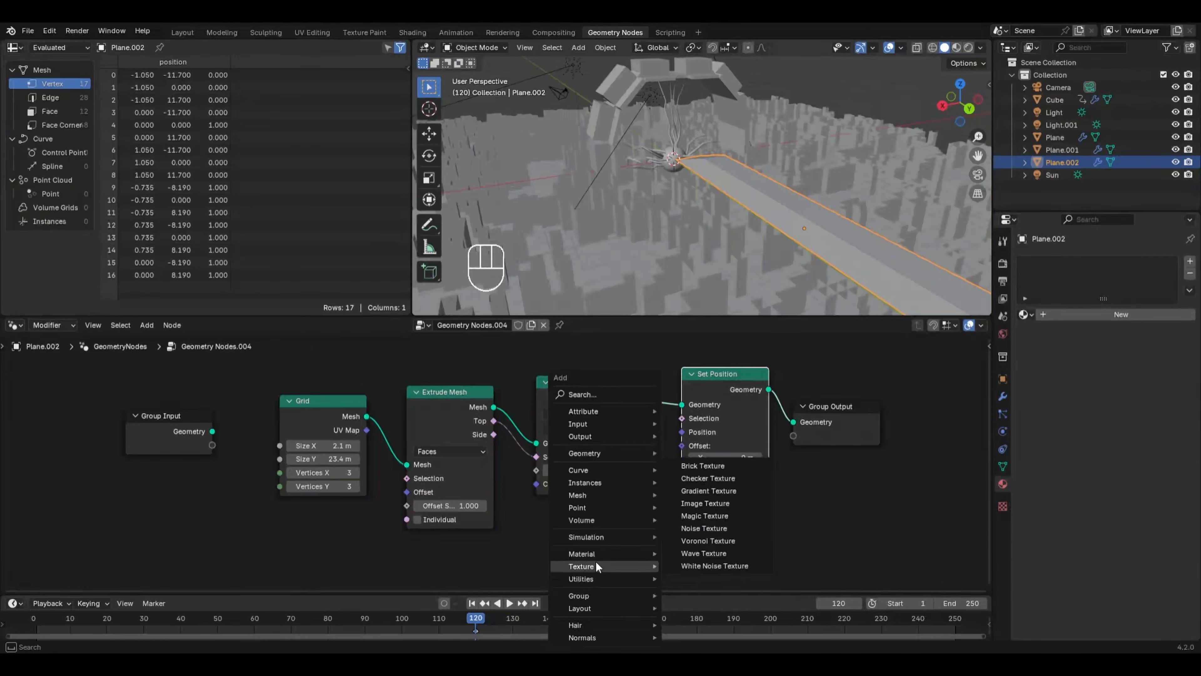
left_click(703, 528)
left_click(638, 534)
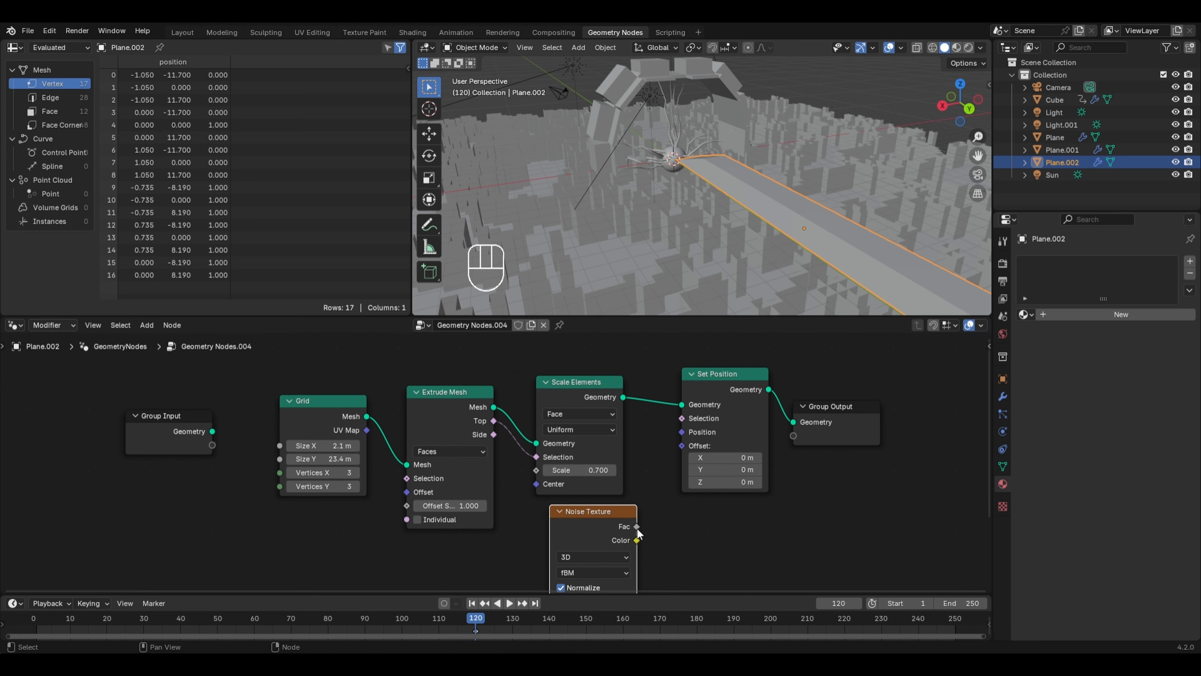
left_click_drag(637, 527, 682, 445)
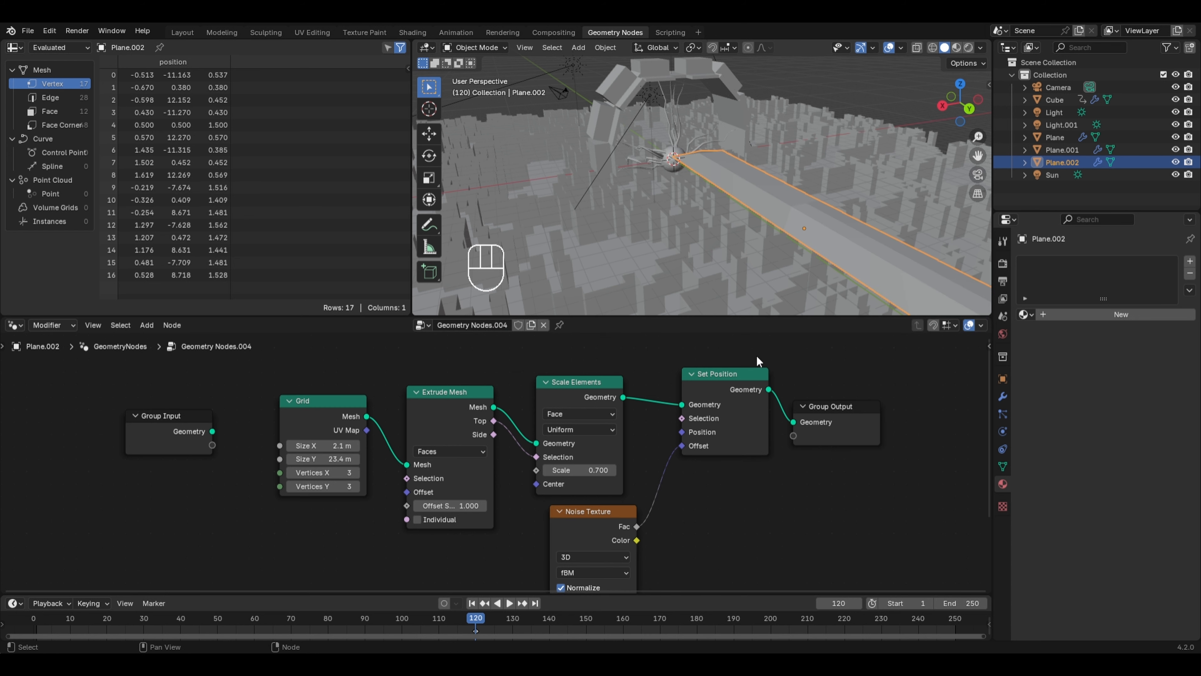
- Shift Set Position and Group Output together to make room, and insert a Subdivide Mesh node after Scale Elements
left_click_drag(718, 354, 841, 432)
left_click_drag(736, 387, 829, 390)
key("shift+a")
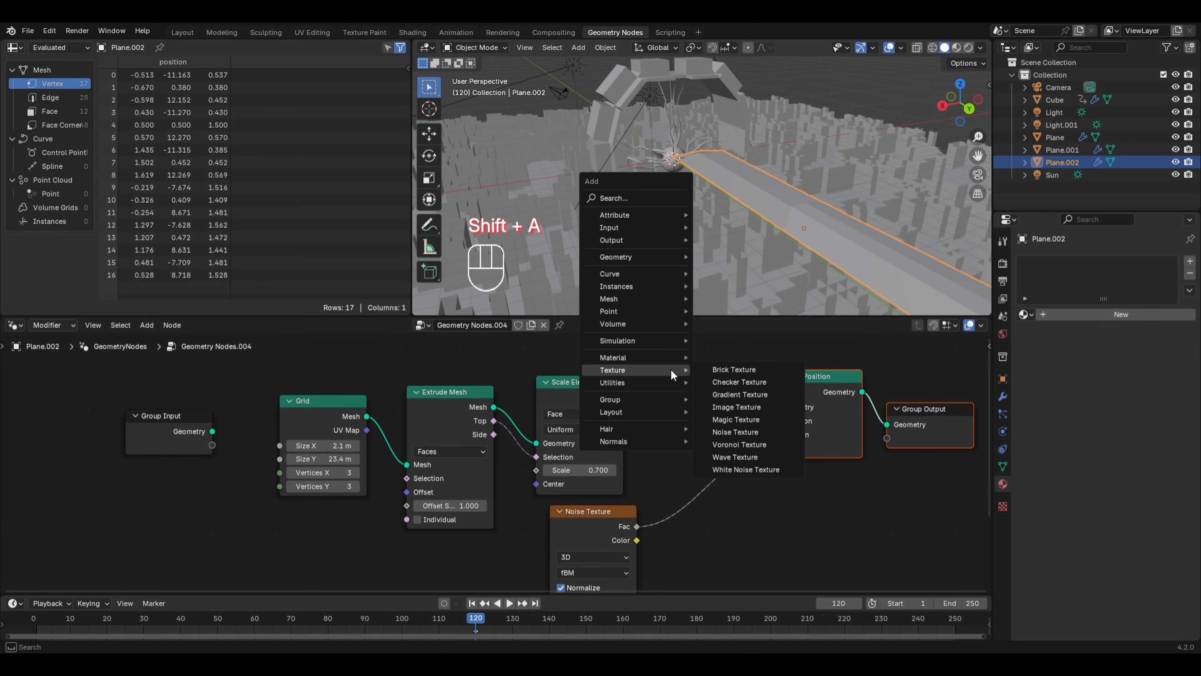
mouse_move(640, 299)
mouse_move(722, 338)
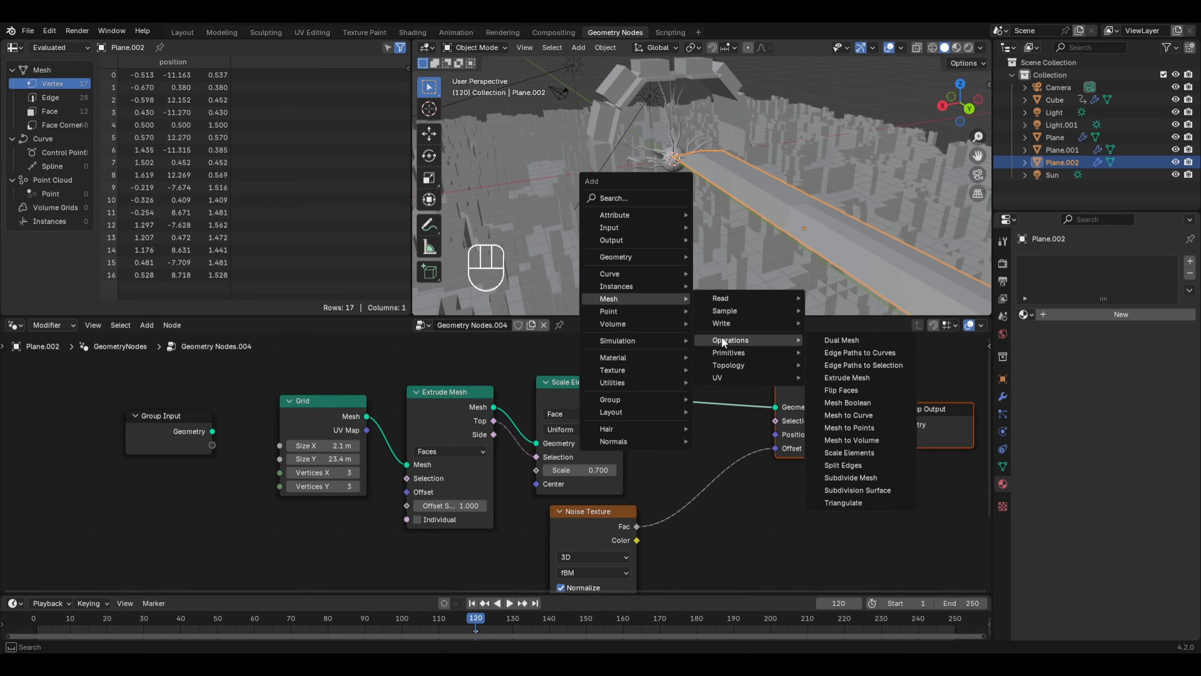
left_click(837, 477)
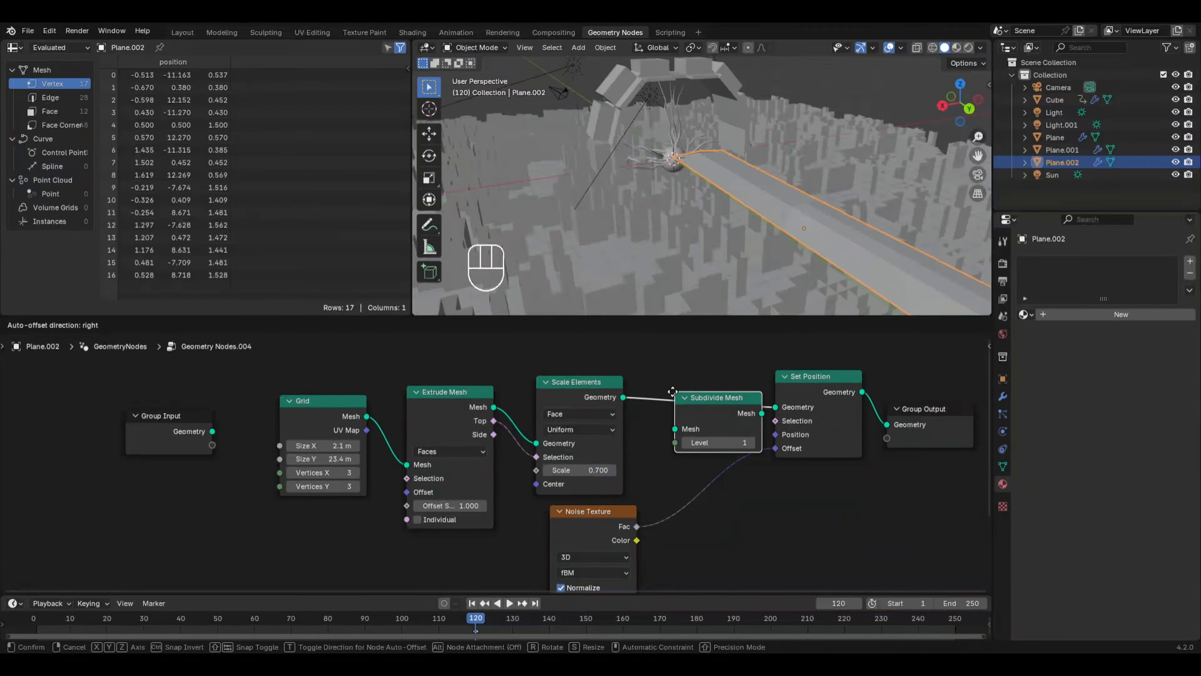
left_click(695, 407)
- Set the Subdivide Mesh level to 4
double_click(730, 437)
left_click(731, 437)
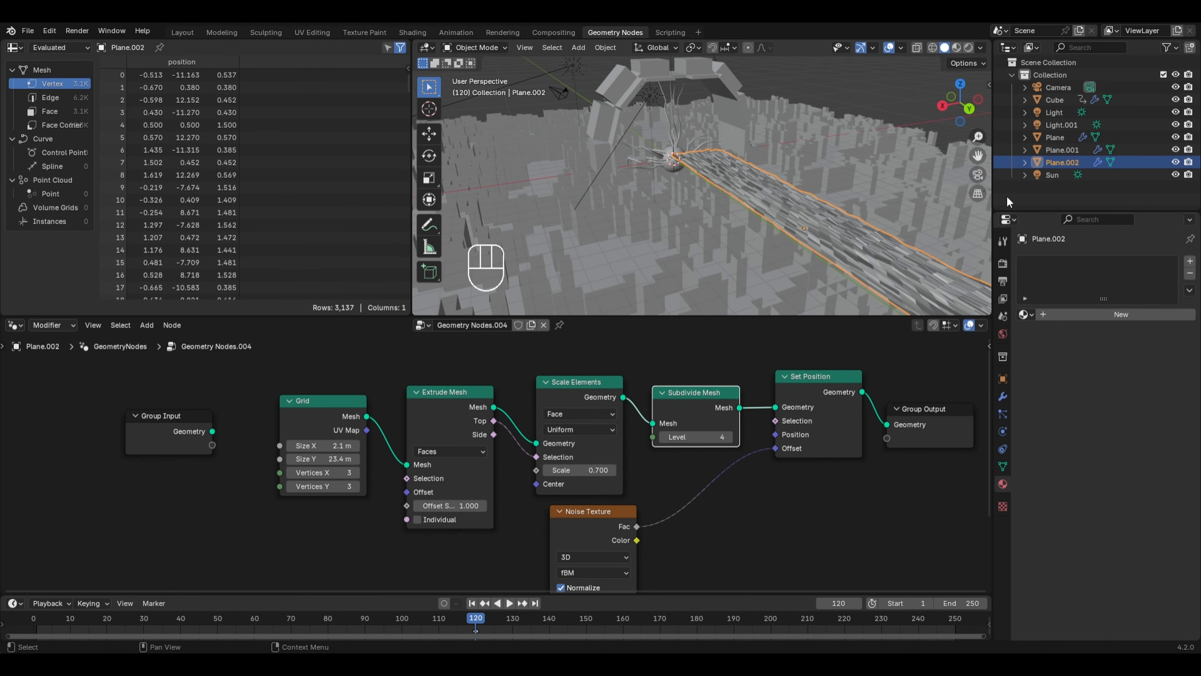
middle_click_drag(934, 231, 804, 249)
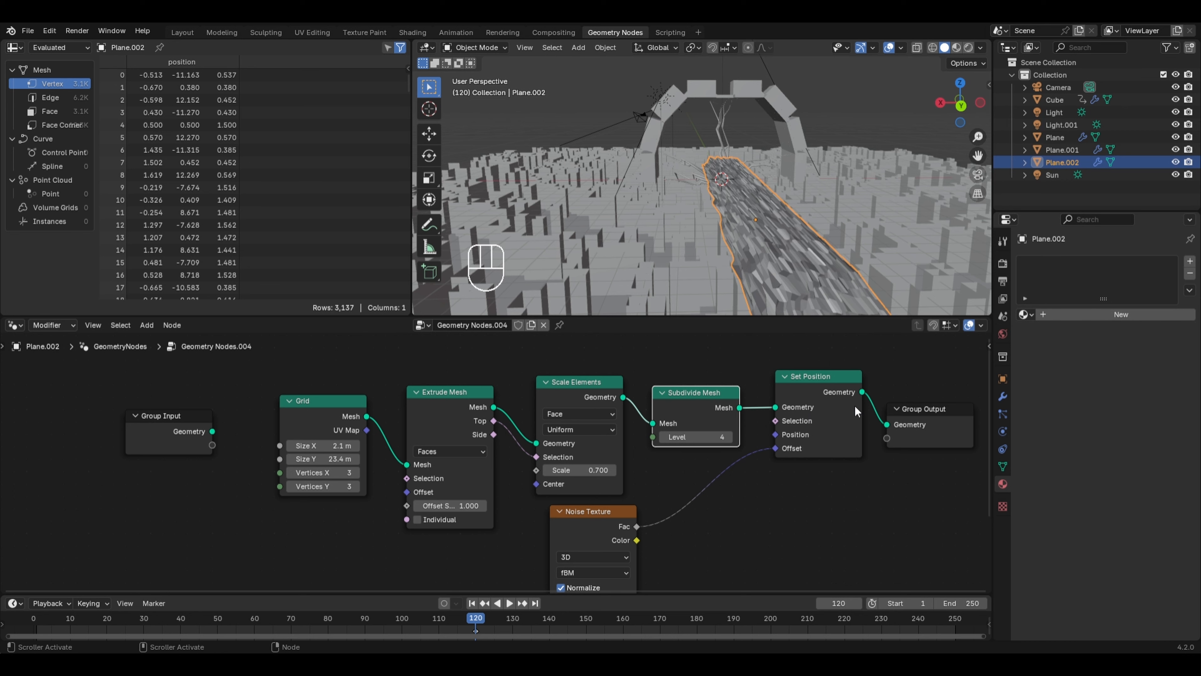
middle_click_drag(817, 383, 802, 457)
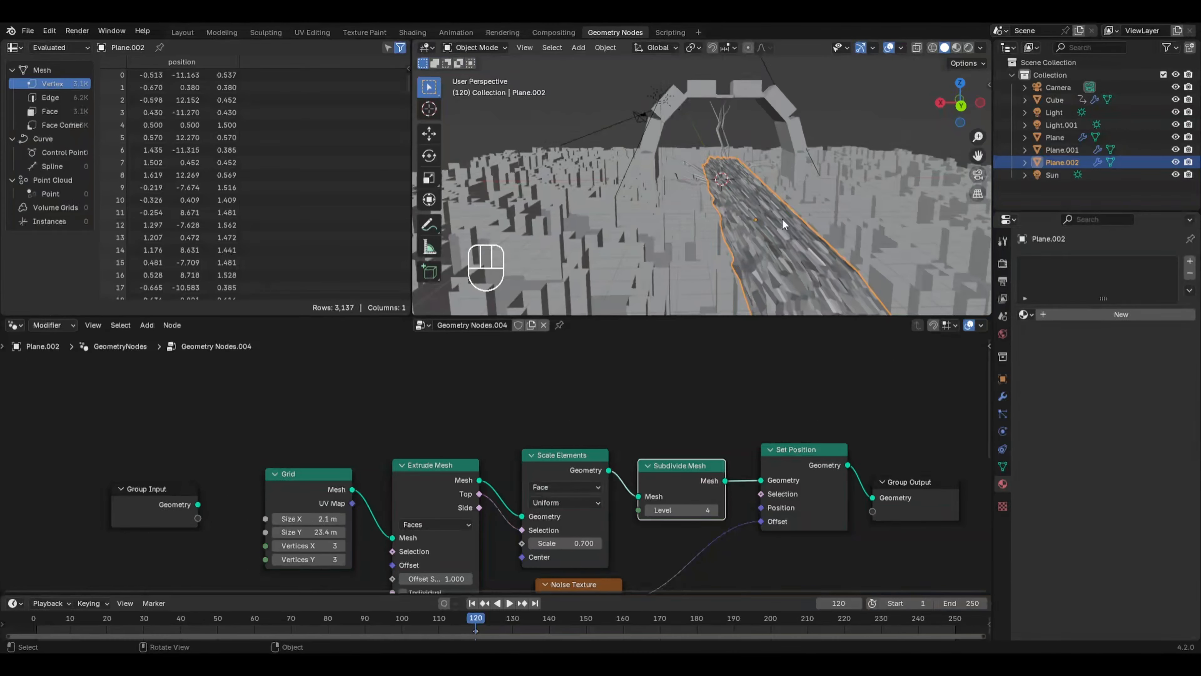
- Add a Compare node, set its data type to Vector, and connect its Result to the Set Position node's Selection
key("shift+a")
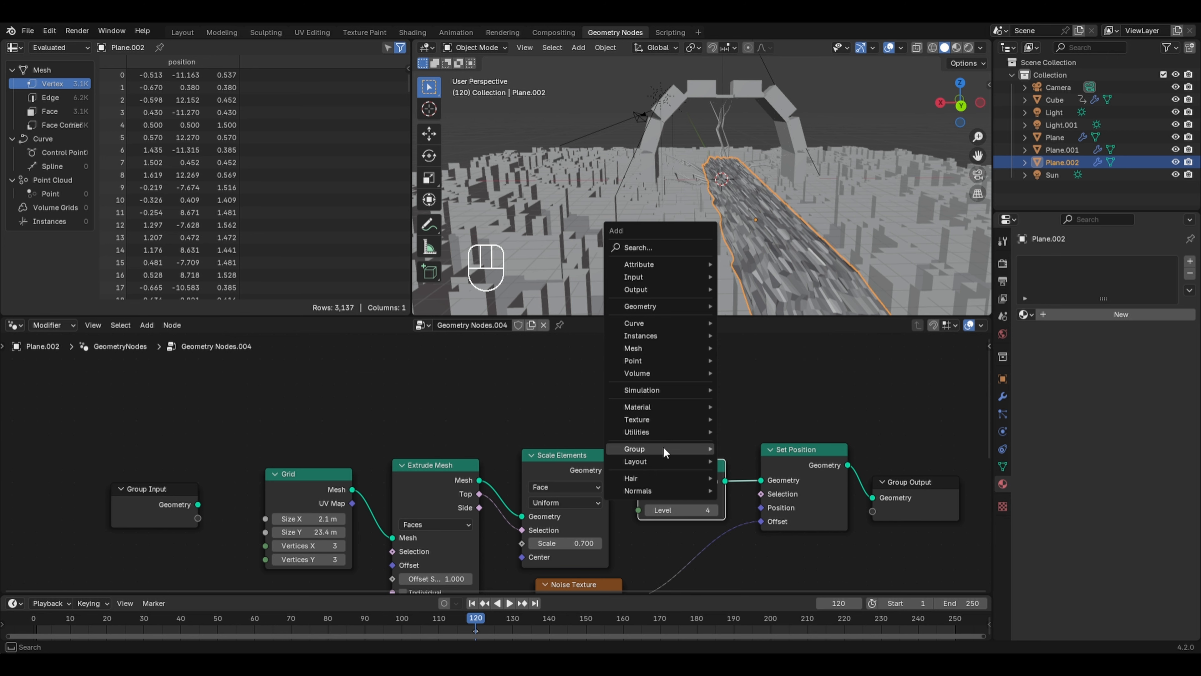
mouse_move(650, 430)
mouse_move(721, 429)
mouse_move(750, 485)
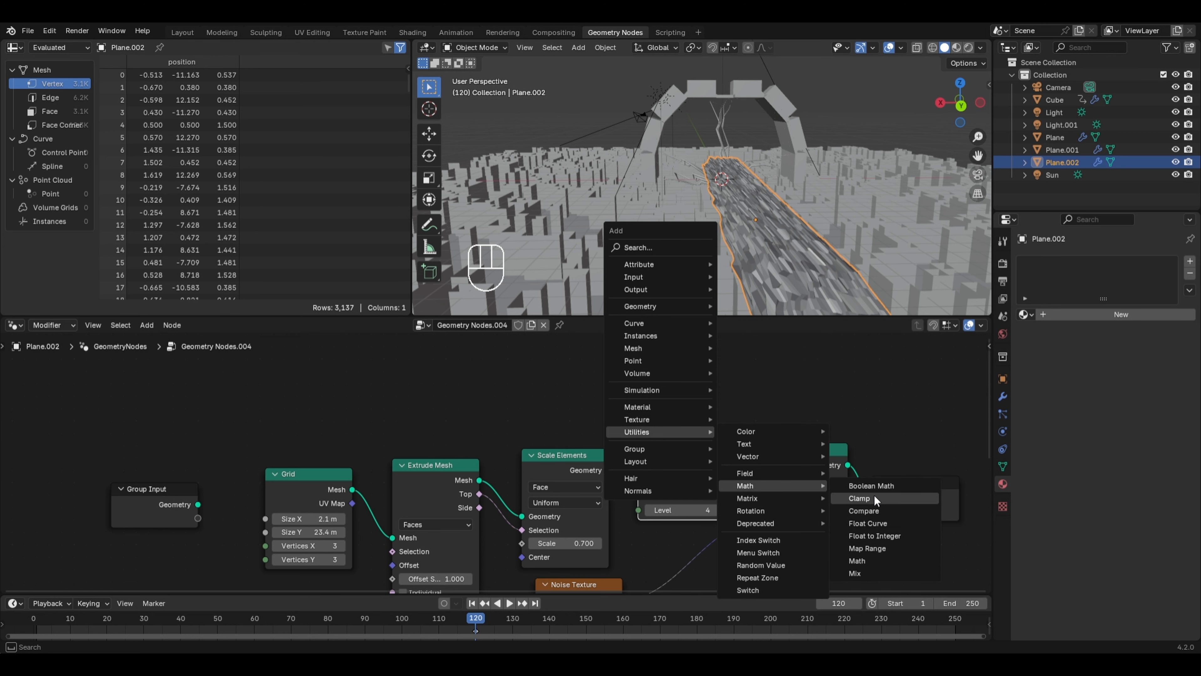
left_click(873, 506)
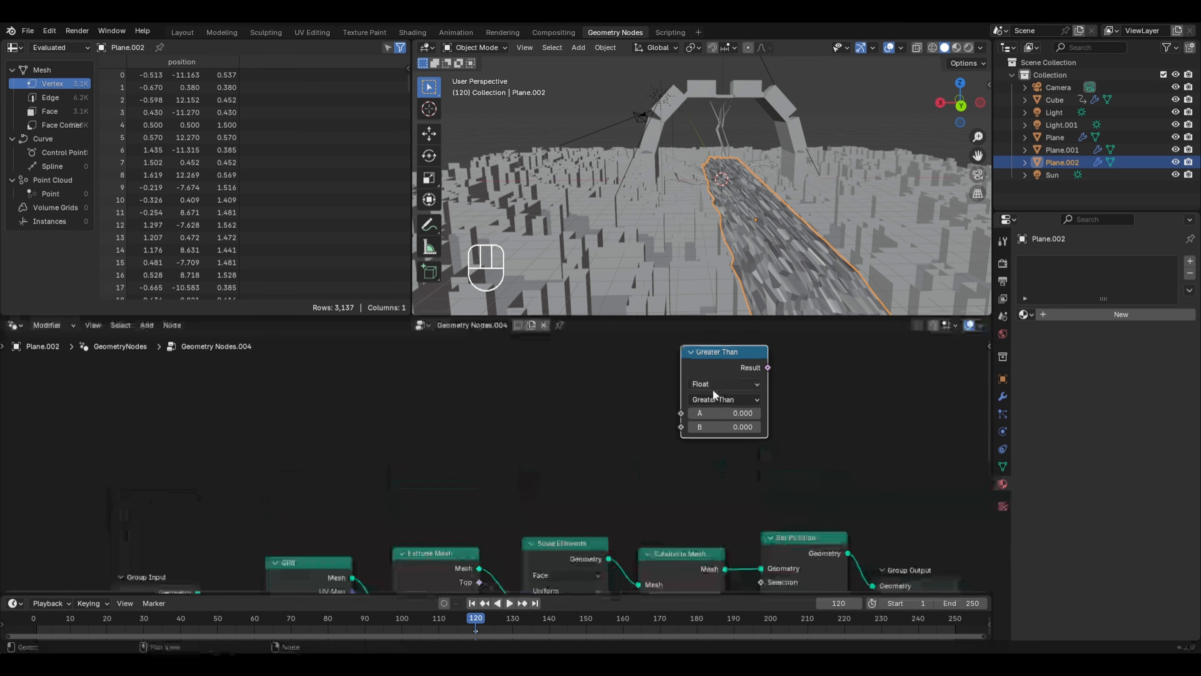
left_click(680, 346)
left_click(705, 386)
left_click(714, 441)
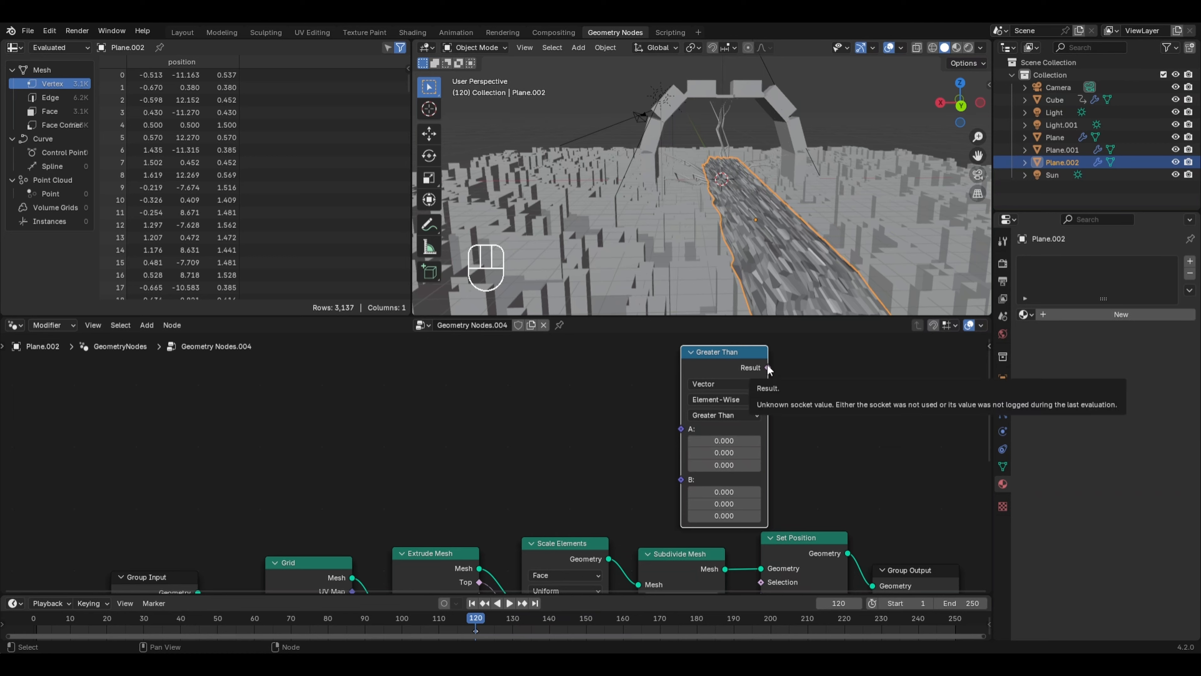
left_click_drag(767, 364, 758, 559)
left_click_drag(718, 345, 676, 360)
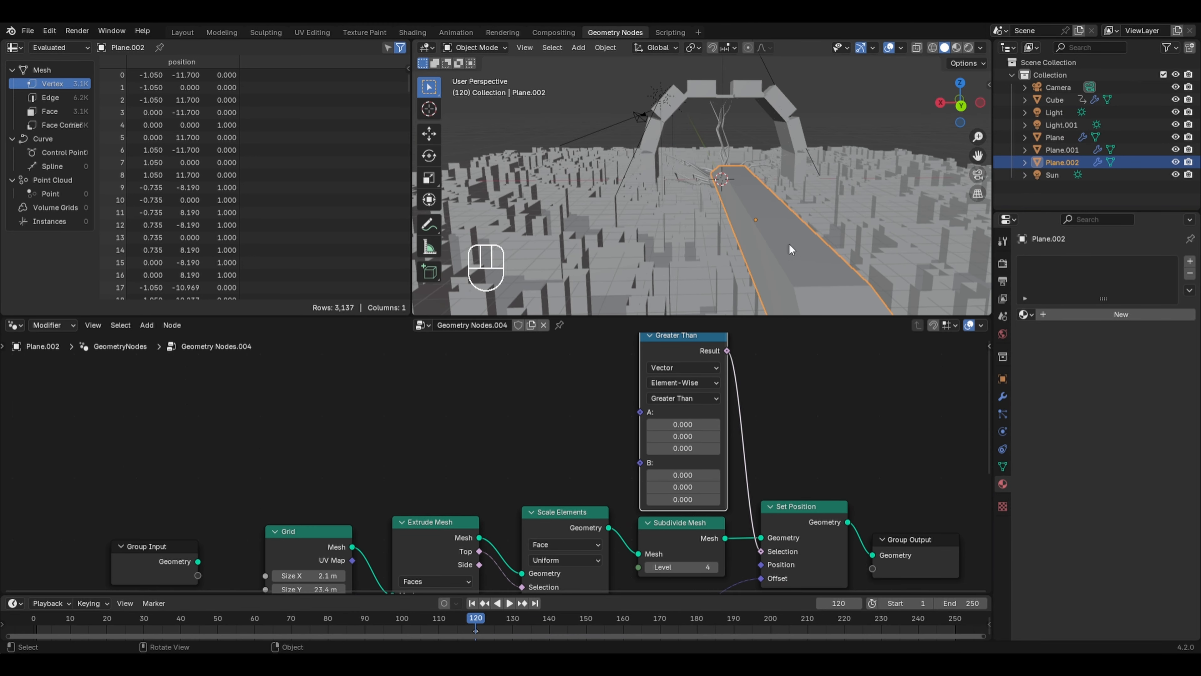
- Set the Compare node's operation to Not Equal and the Z component of its B vector to 1
left_click(690, 399)
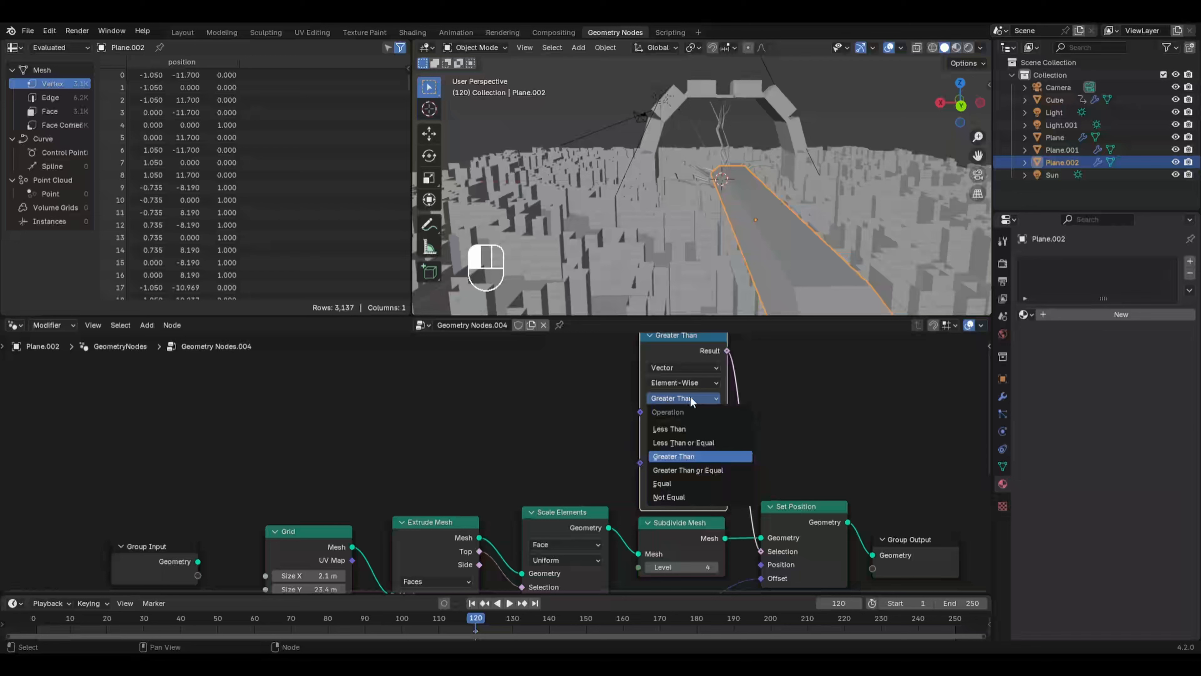
left_click(693, 512)
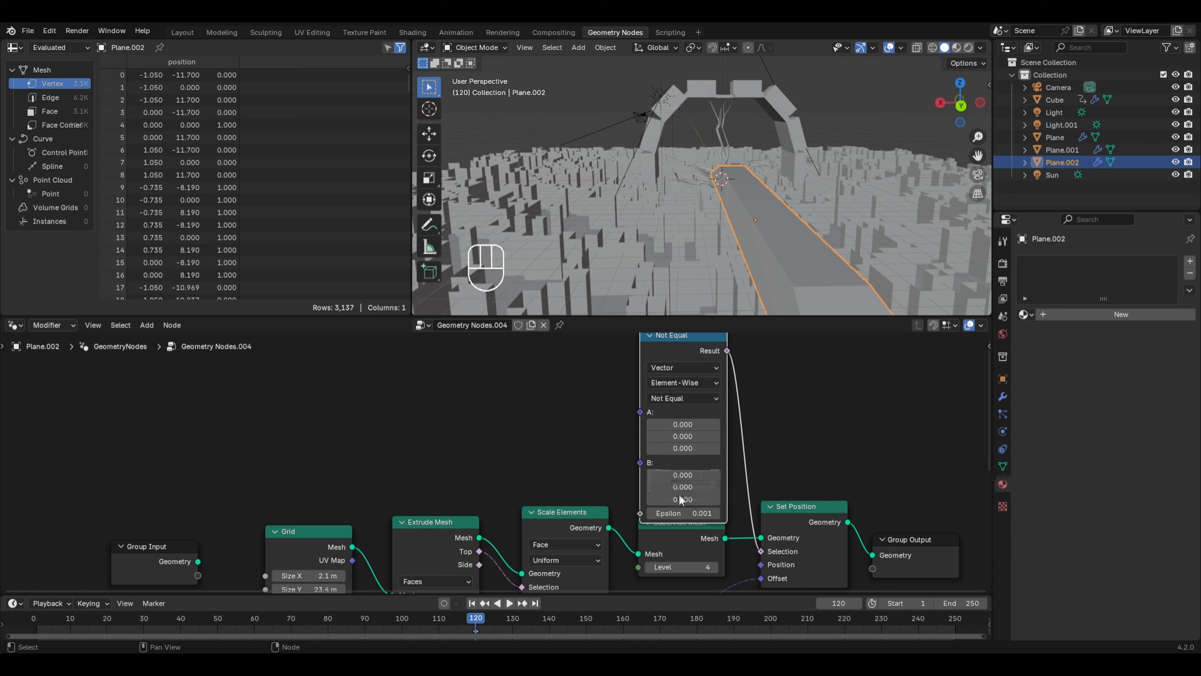
left_click(708, 500)
type("1")
key("Return")
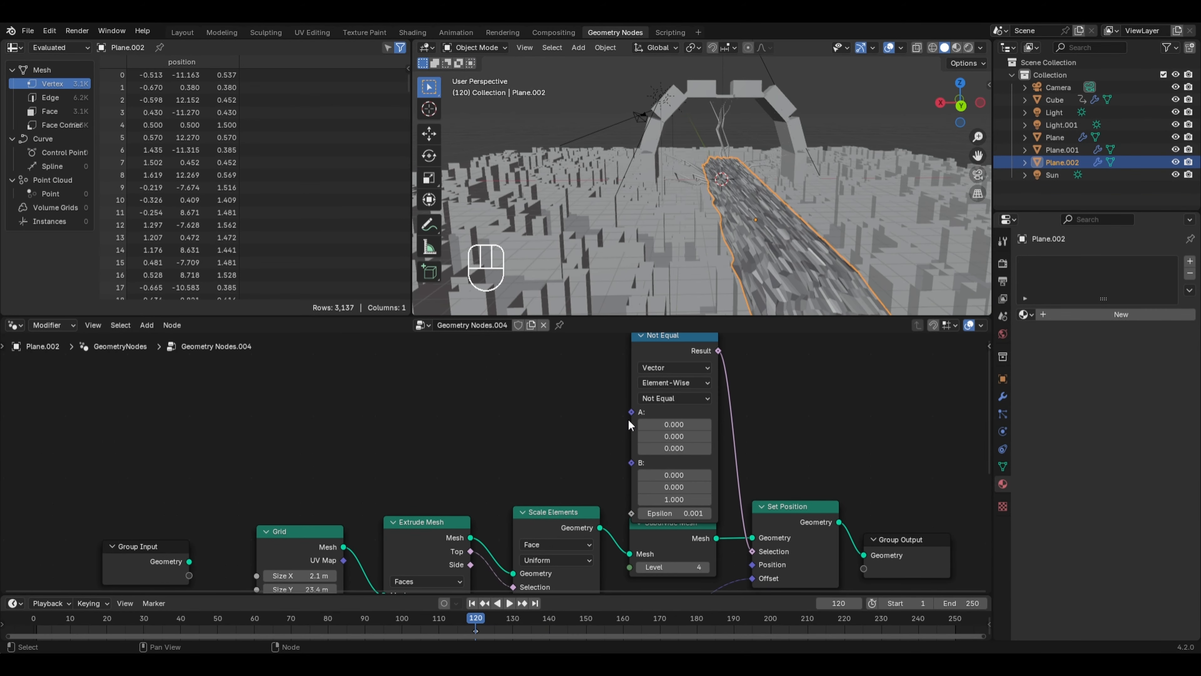
- Add a Normal node and connect it to the A input of the Not Equal comparison
key("shift+a")
mouse_move(543, 410)
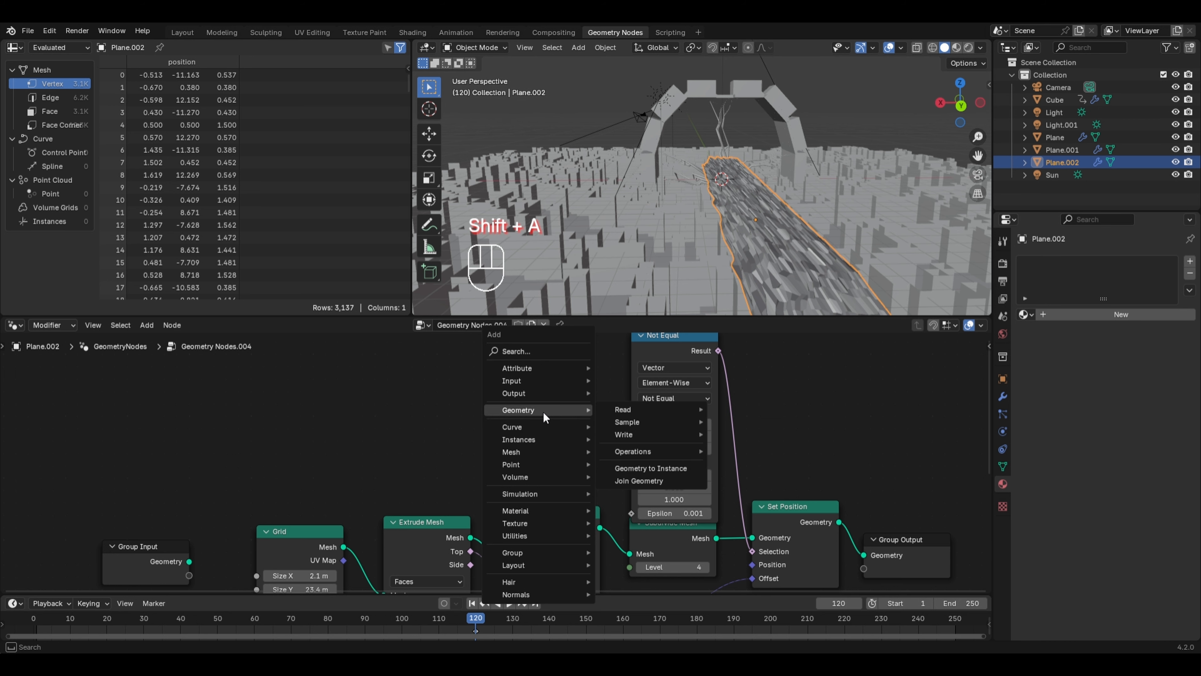
mouse_move(629, 409)
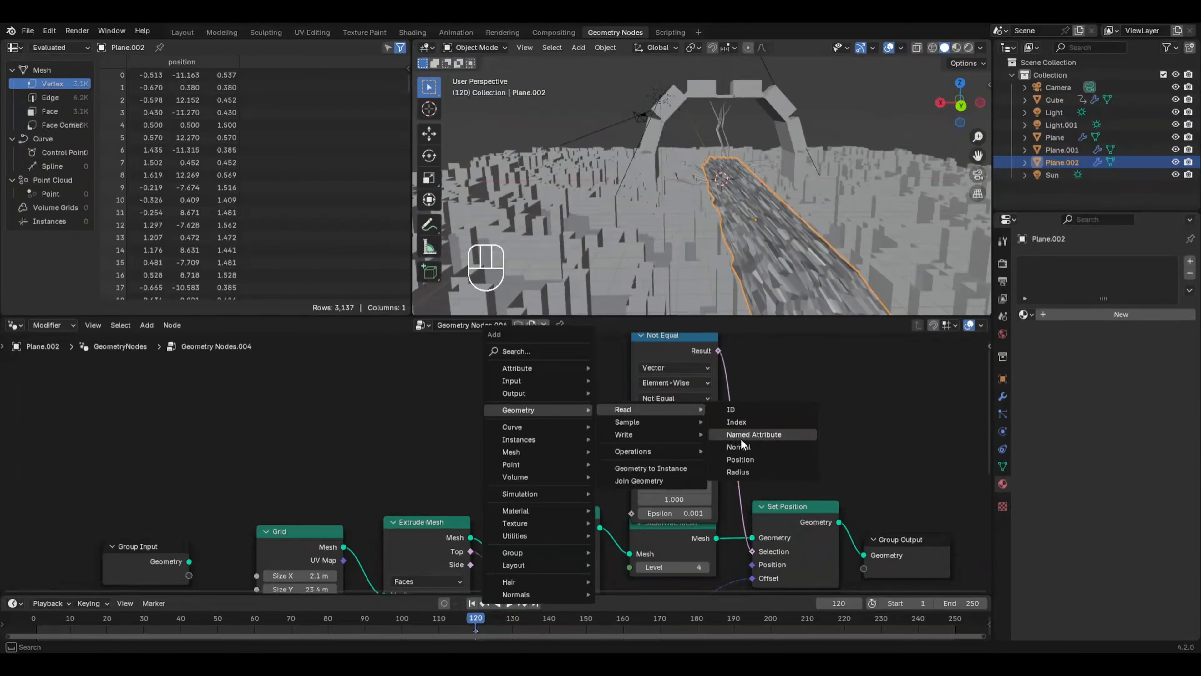
left_click(739, 447)
left_click(462, 380)
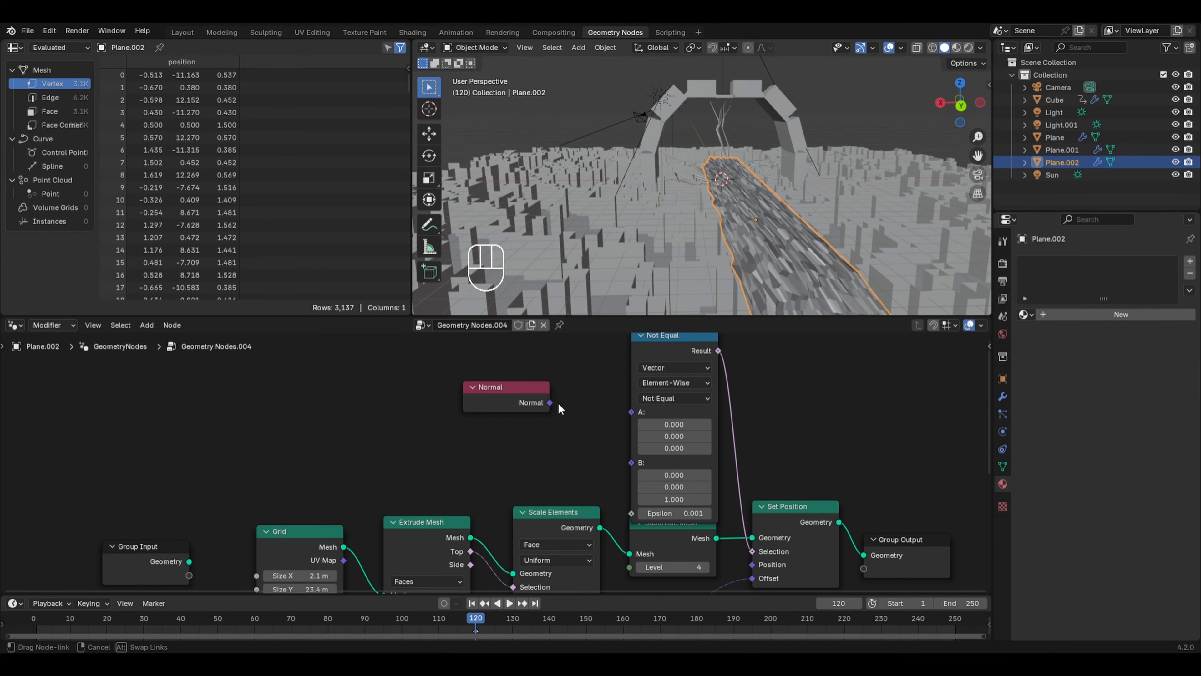
left_click_drag(549, 403, 631, 412)
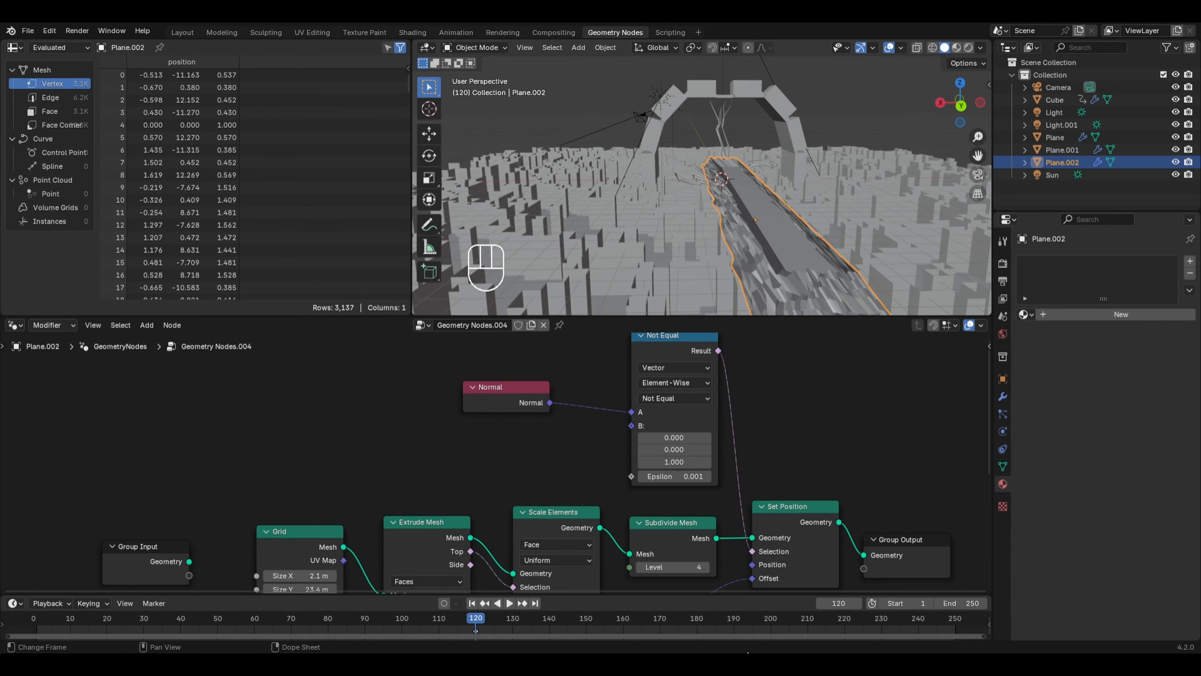
middle_click_drag(752, 271, 830, 251)
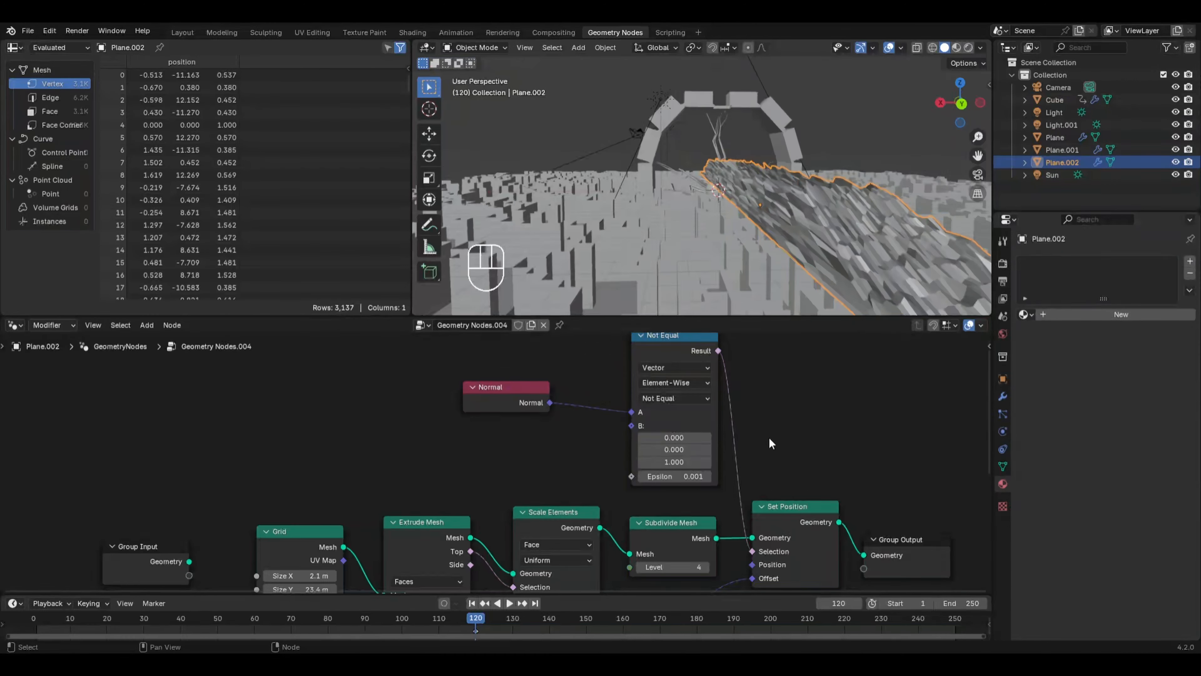
- Insert a Combine XYZ node between Noise Texture and Set Position's Offset, feeding the noise Fac into both X and Y
middle_click_drag(770, 438, 779, 332)
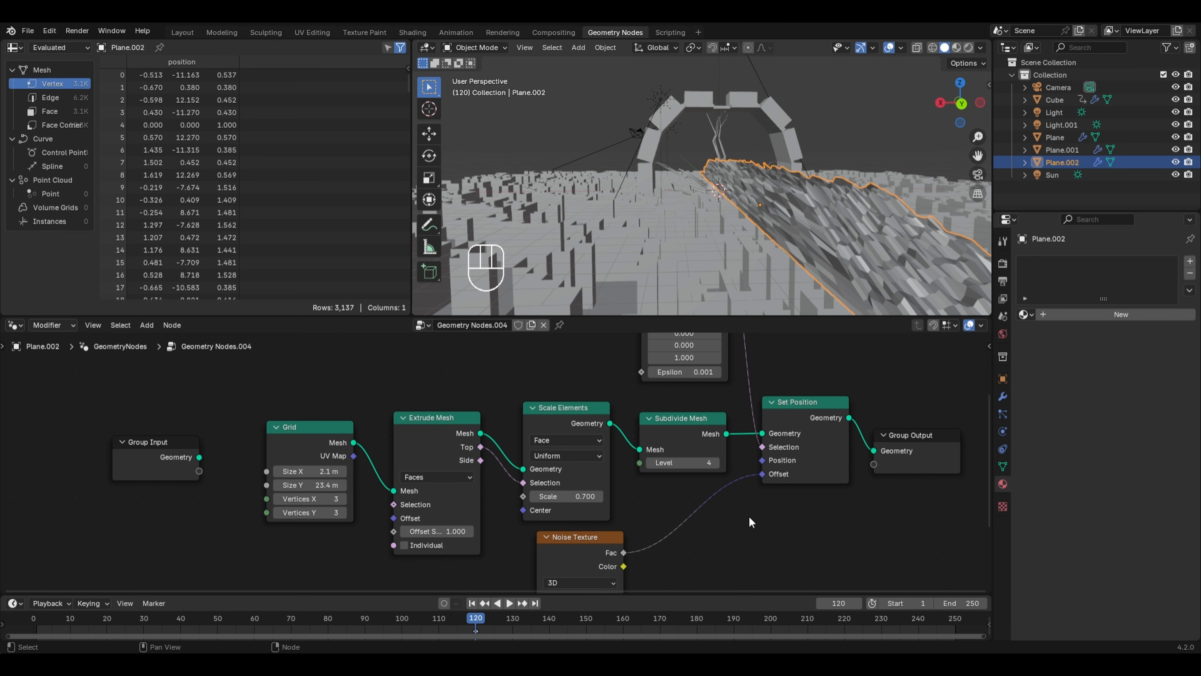
key("shift+a")
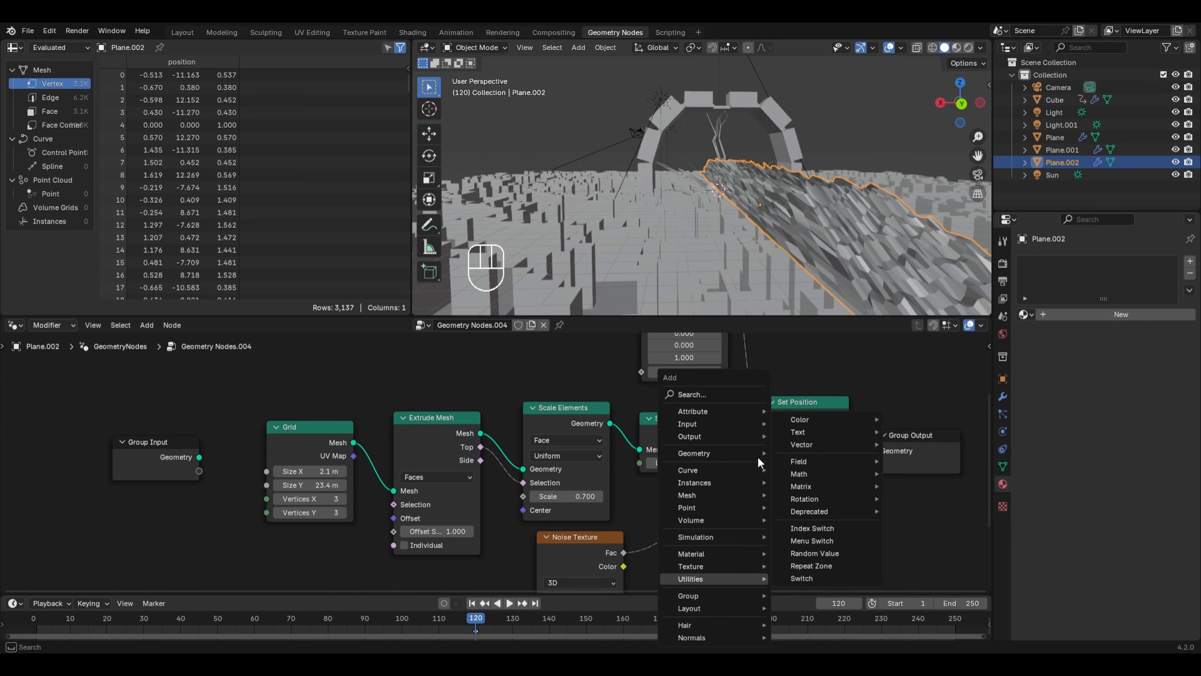
mouse_move(799, 449)
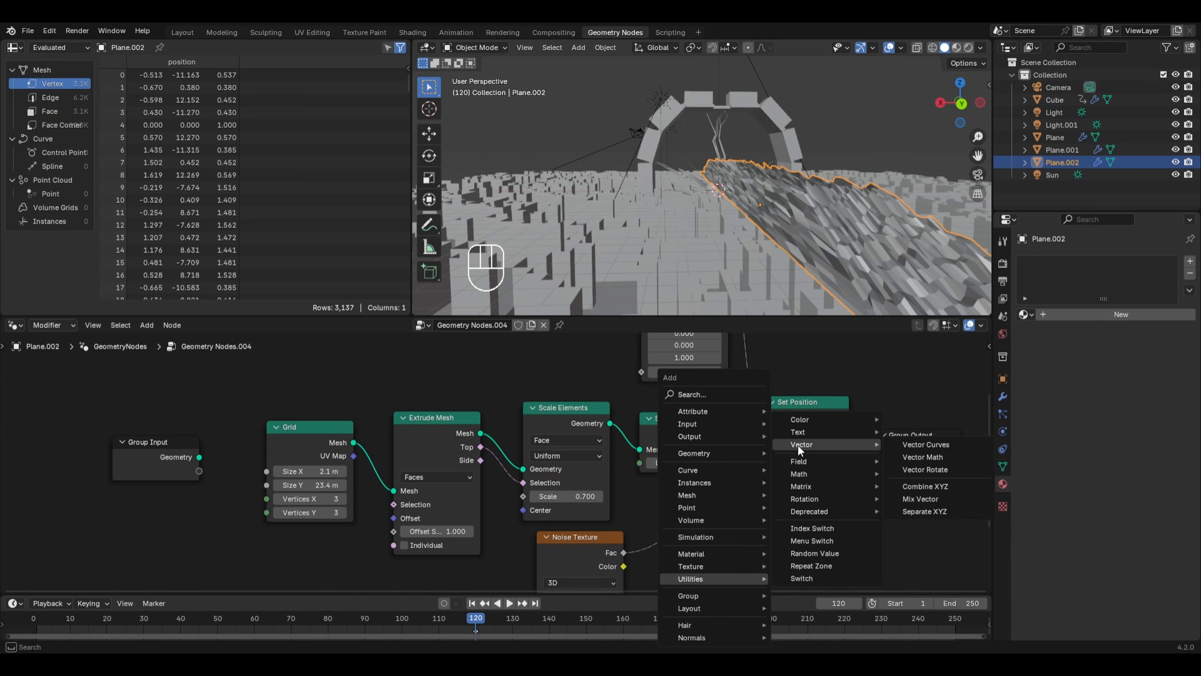
left_click(916, 490)
left_click(691, 516)
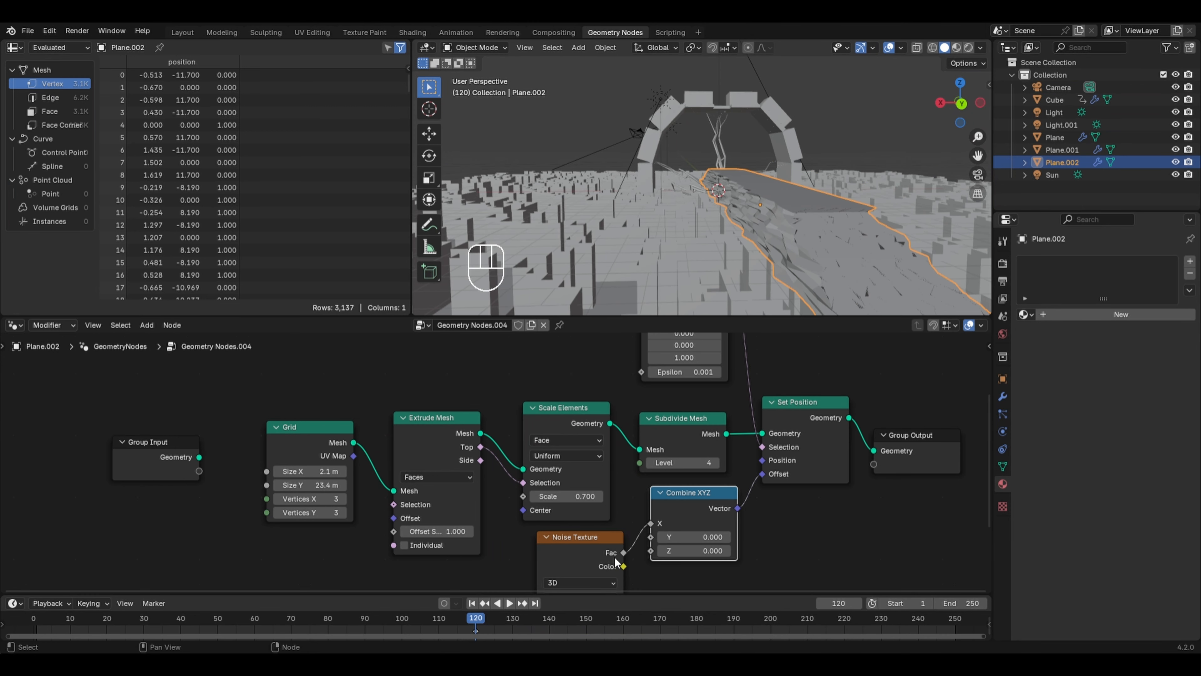
left_click_drag(624, 552, 650, 536)
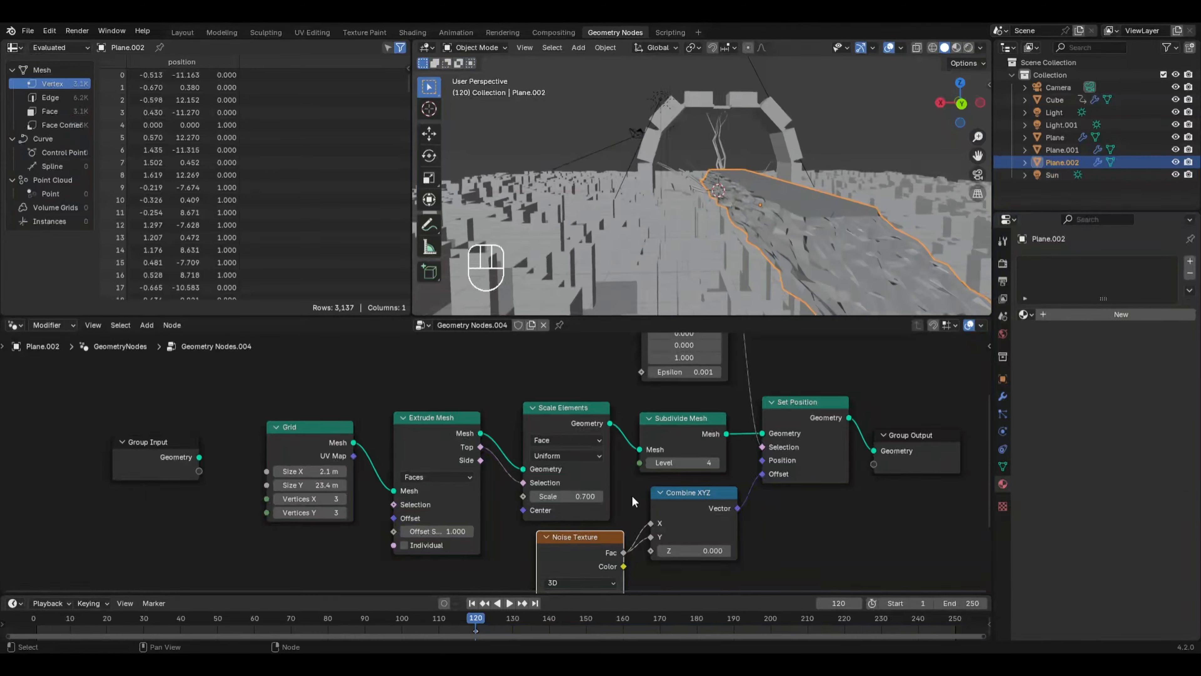
- Set the Noise Texture scale to 1.4 and switch the viewport to Material Preview shading
middle_click_drag(632, 496, 637, 399)
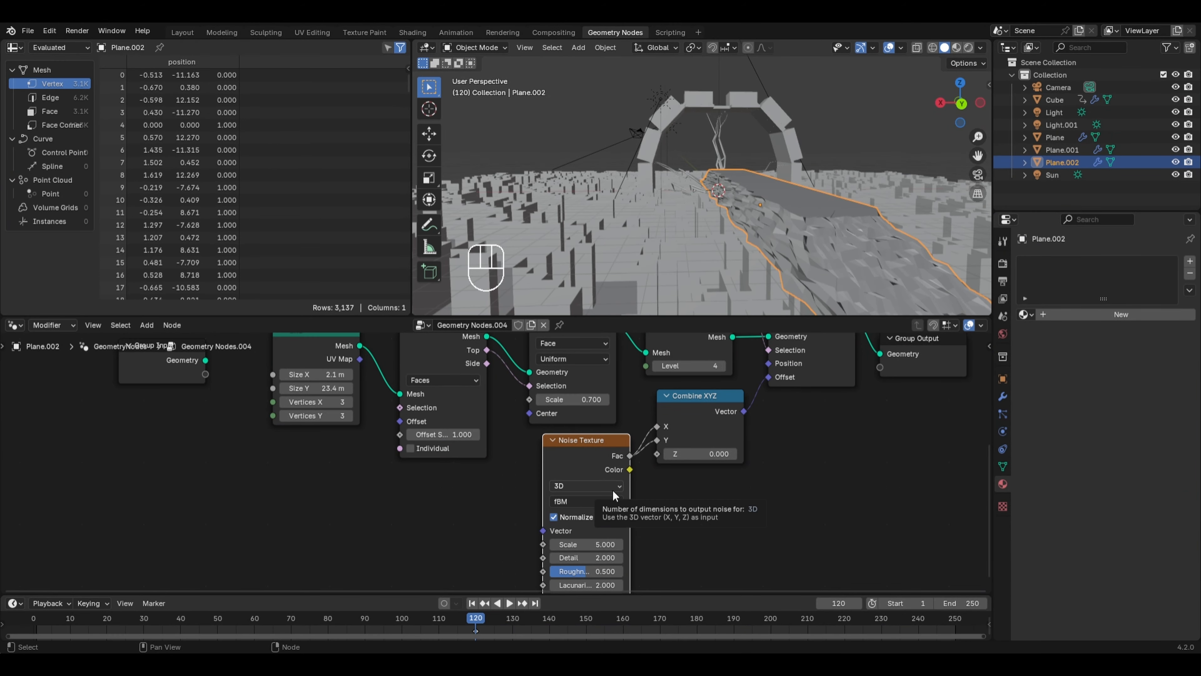
left_click_drag(587, 544, 523, 544)
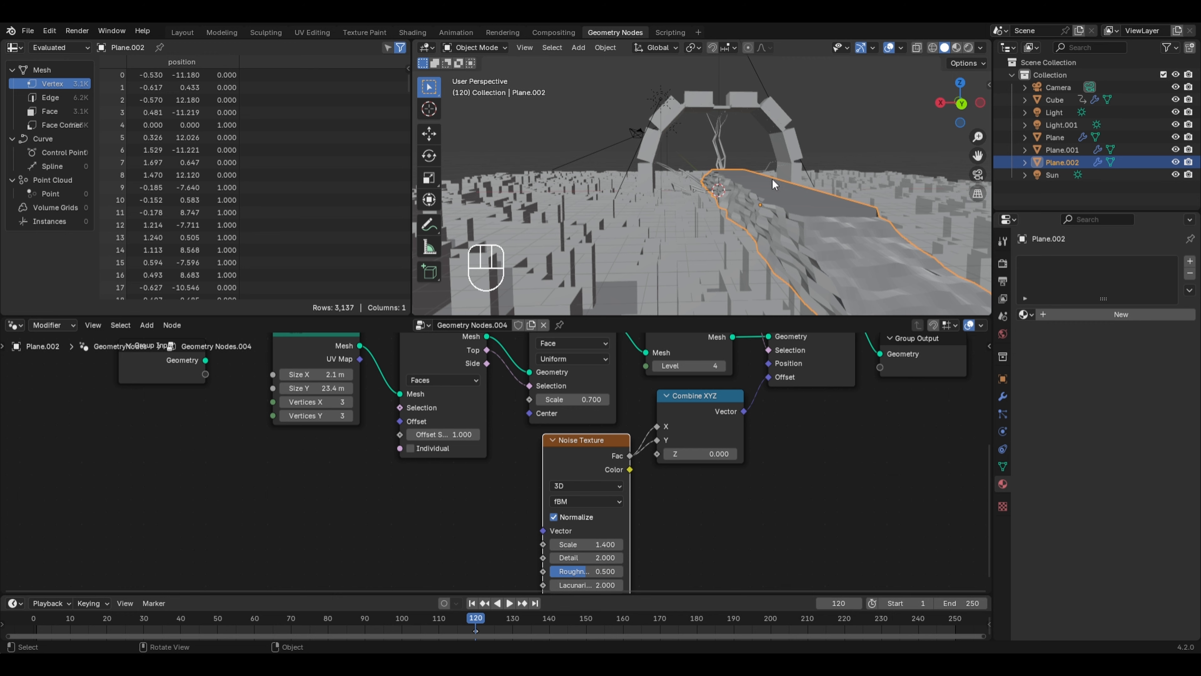
mouse_move(773, 178)
middle_mouse_down()
mouse_move(790, 195)
mouse_move(769, 201)
middle_mouse_up()
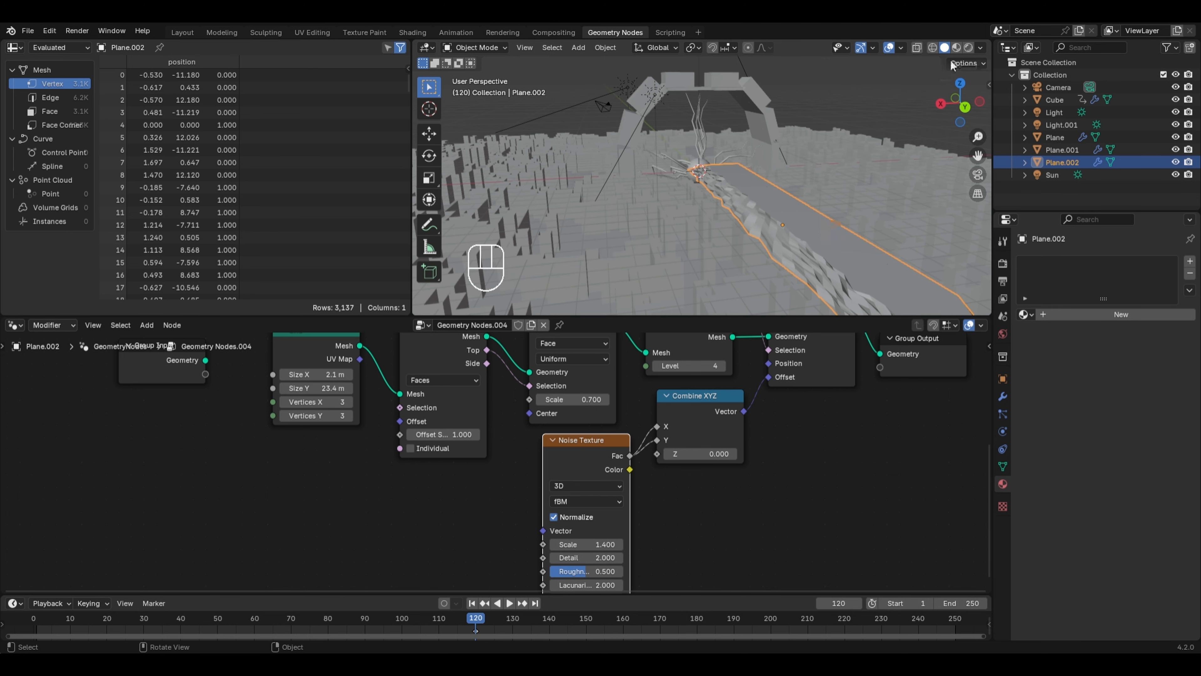
left_click(956, 48)
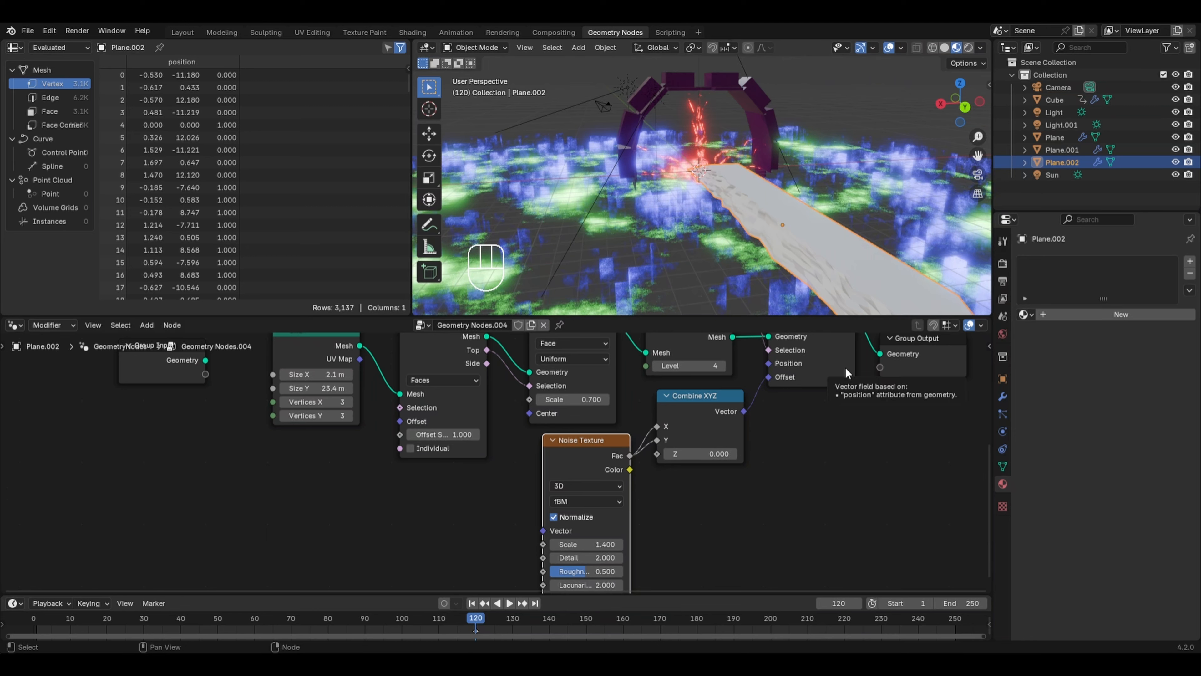
- Insert a Set Material node between Set Position and a farther-shifted Group Output, and assign Material.003 to it
middle_click_drag(923, 345, 748, 432)
left_click_drag(747, 432, 916, 421)
middle_click_drag(840, 391, 689, 414)
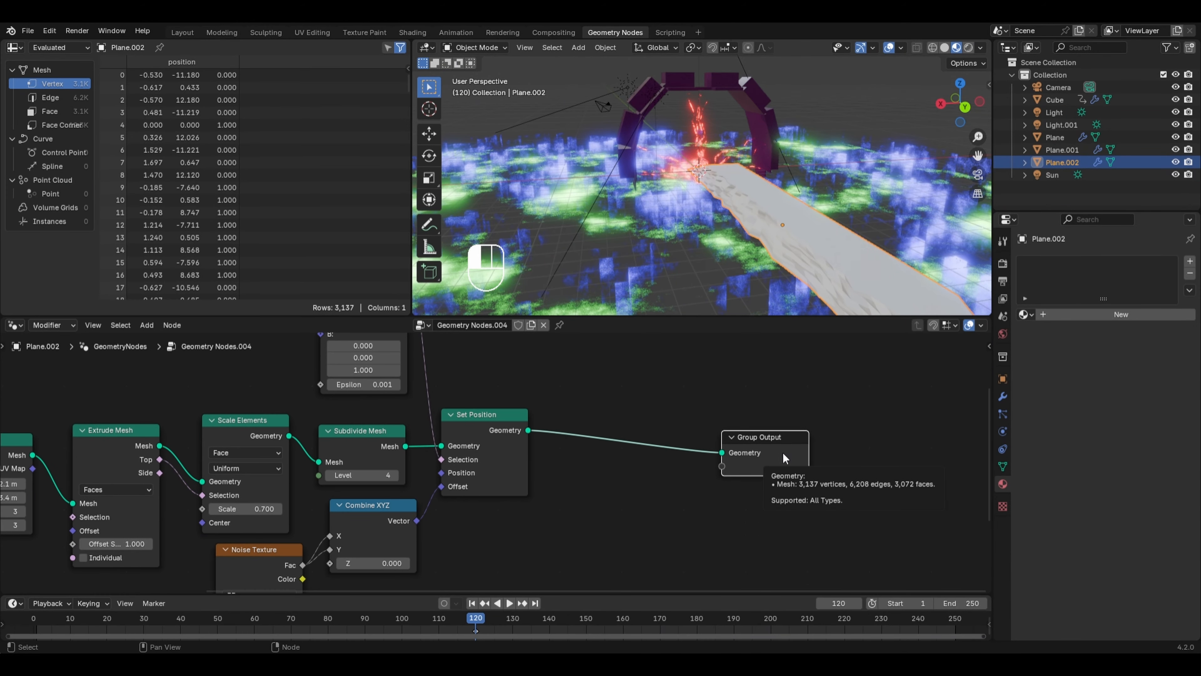
left_click_drag(782, 453, 884, 455)
key("shift+a")
mouse_move(570, 375)
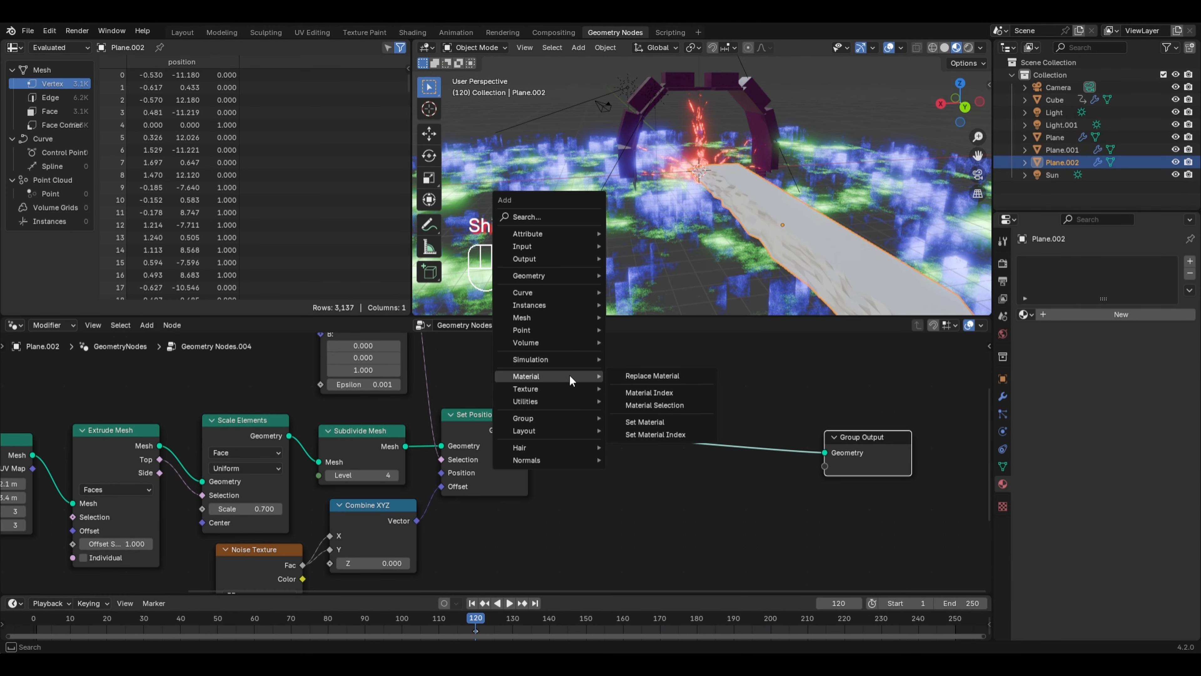
left_click(643, 420)
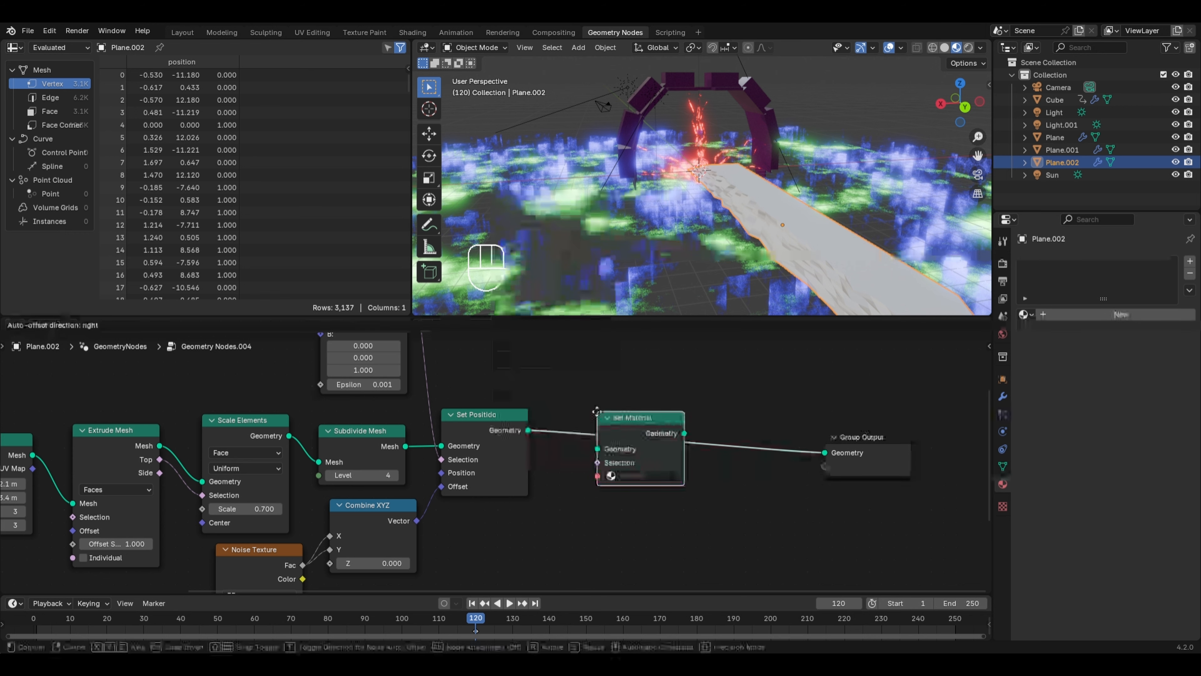
left_click(641, 428)
left_click(635, 476)
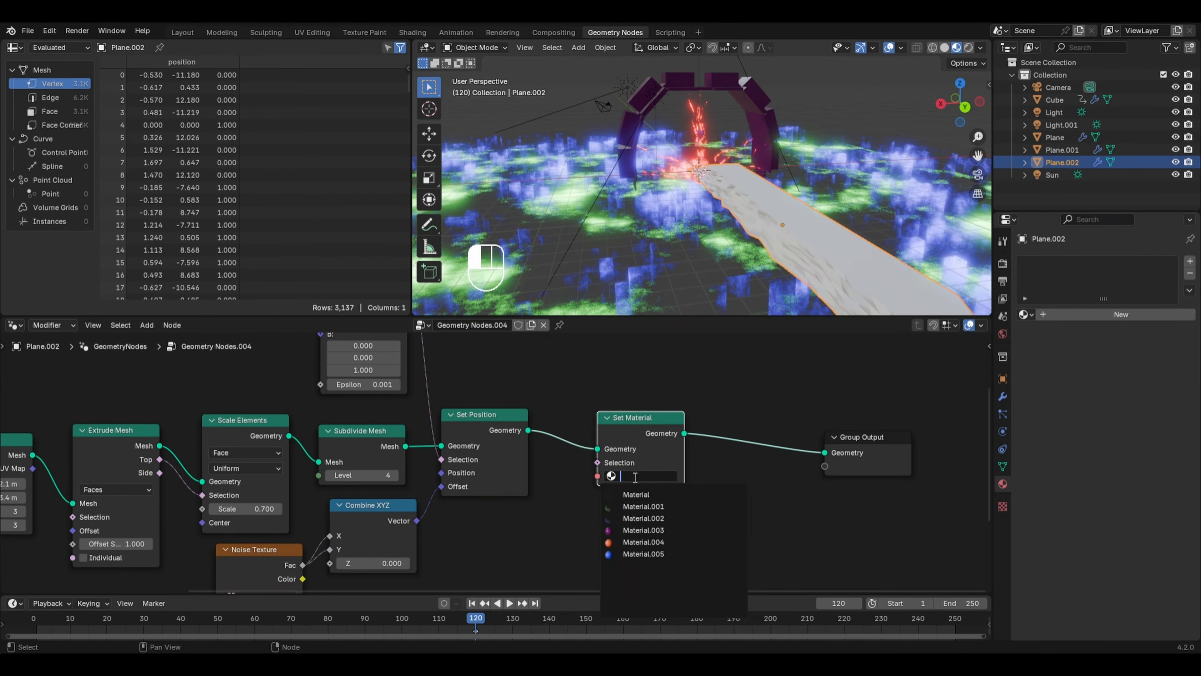
left_click(652, 530)
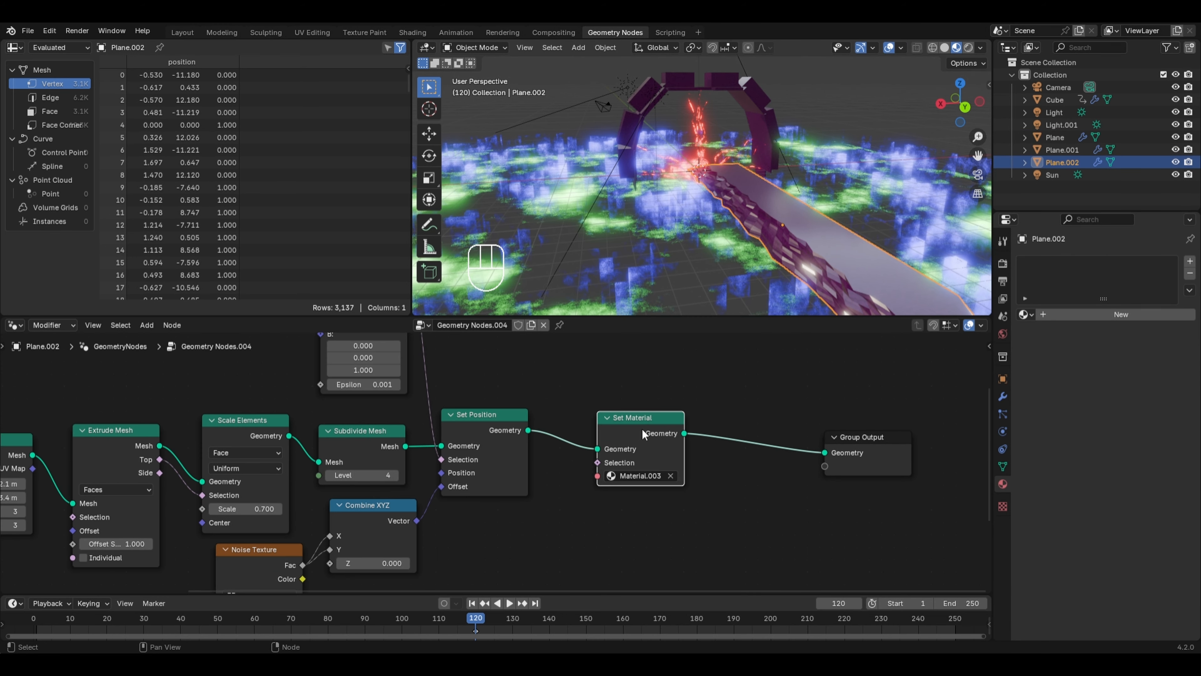
- Duplicate the Set Material node, insert the copy directly after Set Position, and assign Material.001 to it
key("shift+d")
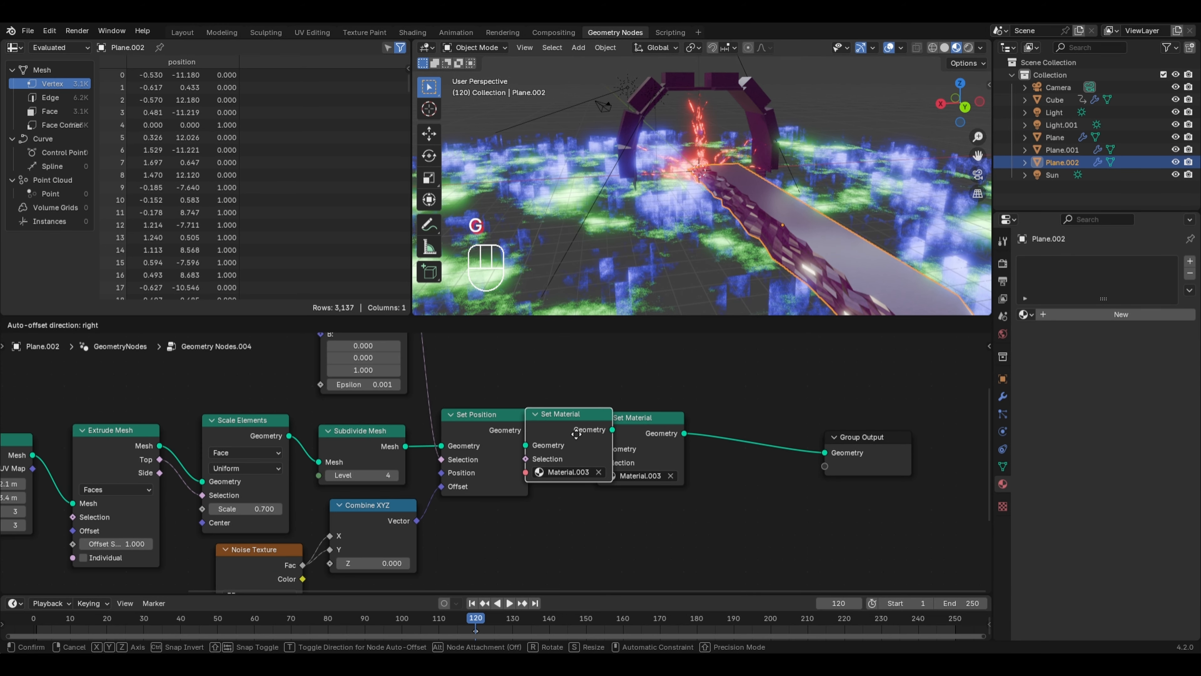
left_click(600, 433)
left_click(591, 472)
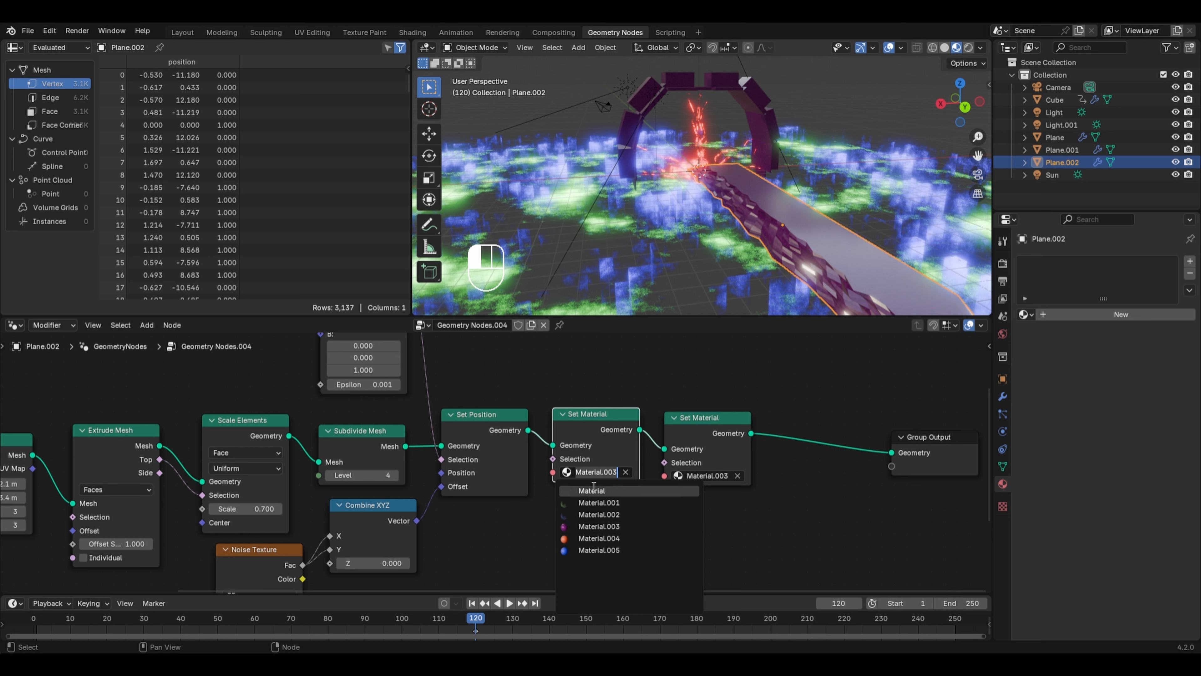
left_click(597, 502)
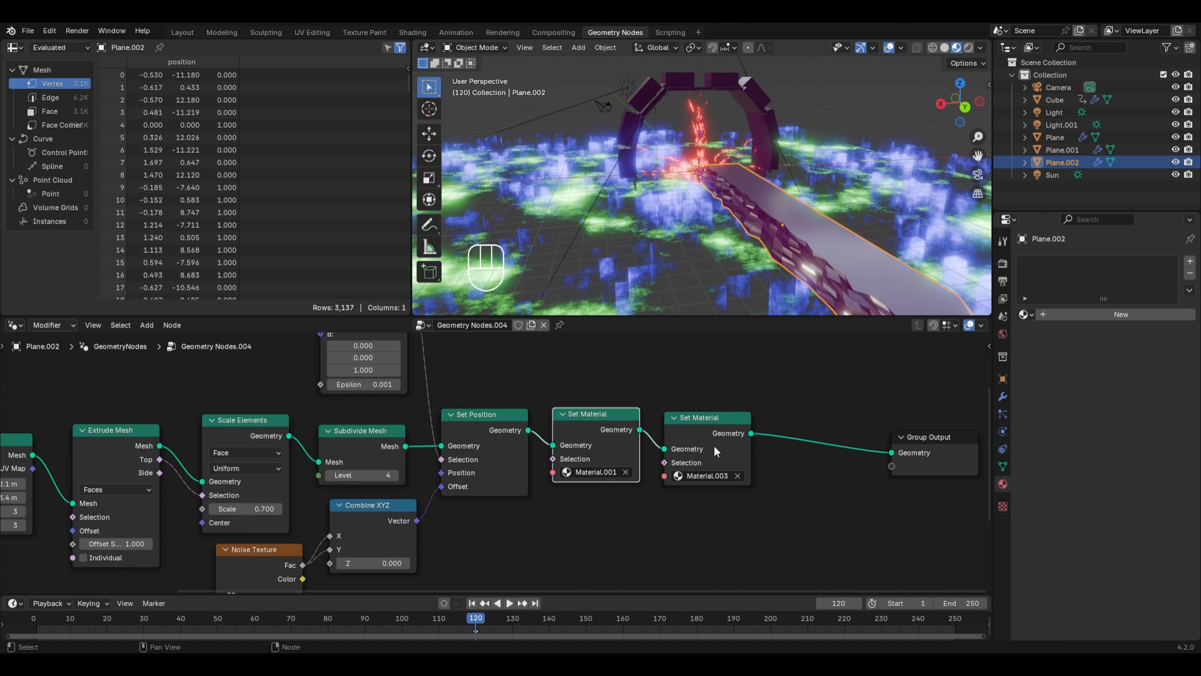
- Space out the Material.003 Set Material node and connect a new Is Face Planar node's Planar output to its Selection
left_click_drag(713, 449, 760, 449)
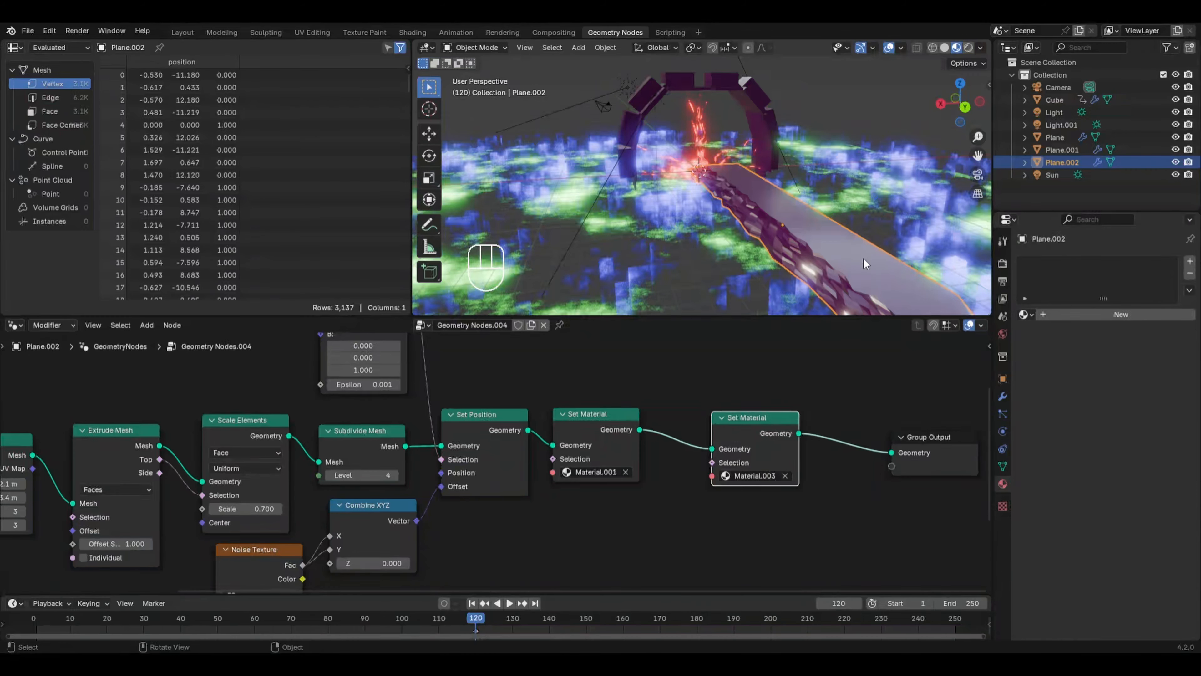
middle_click_drag(677, 377, 644, 408)
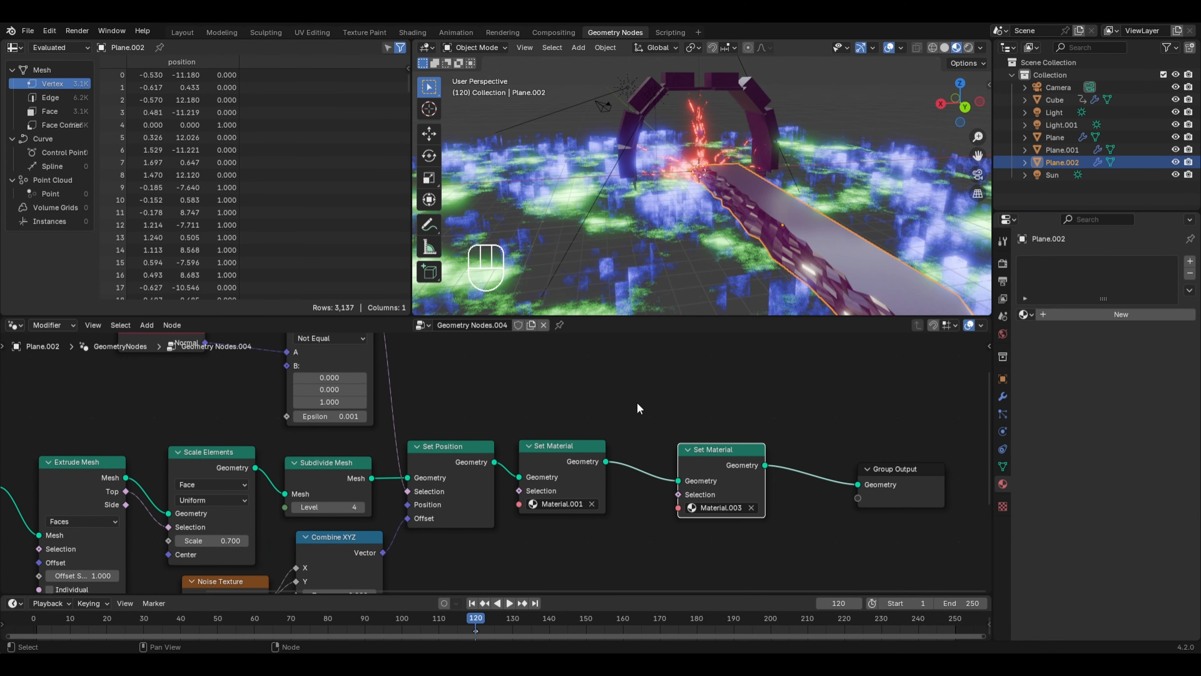
key("shift+a")
mouse_move(636, 344)
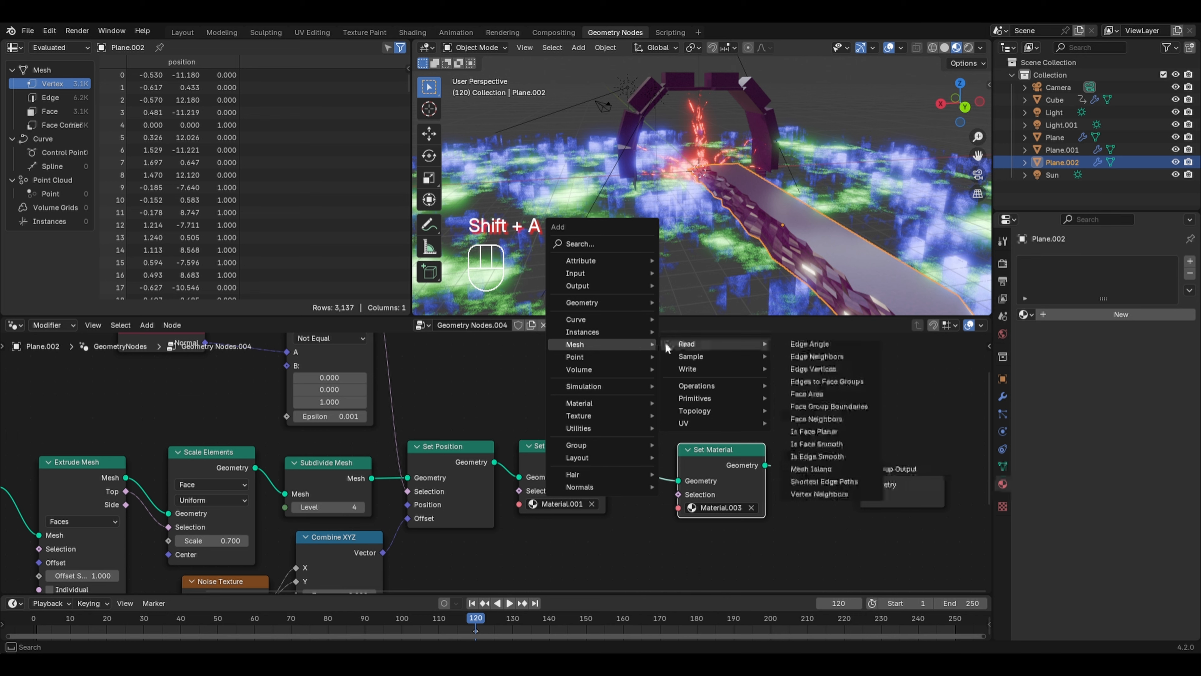
left_click(813, 431)
left_click(649, 399)
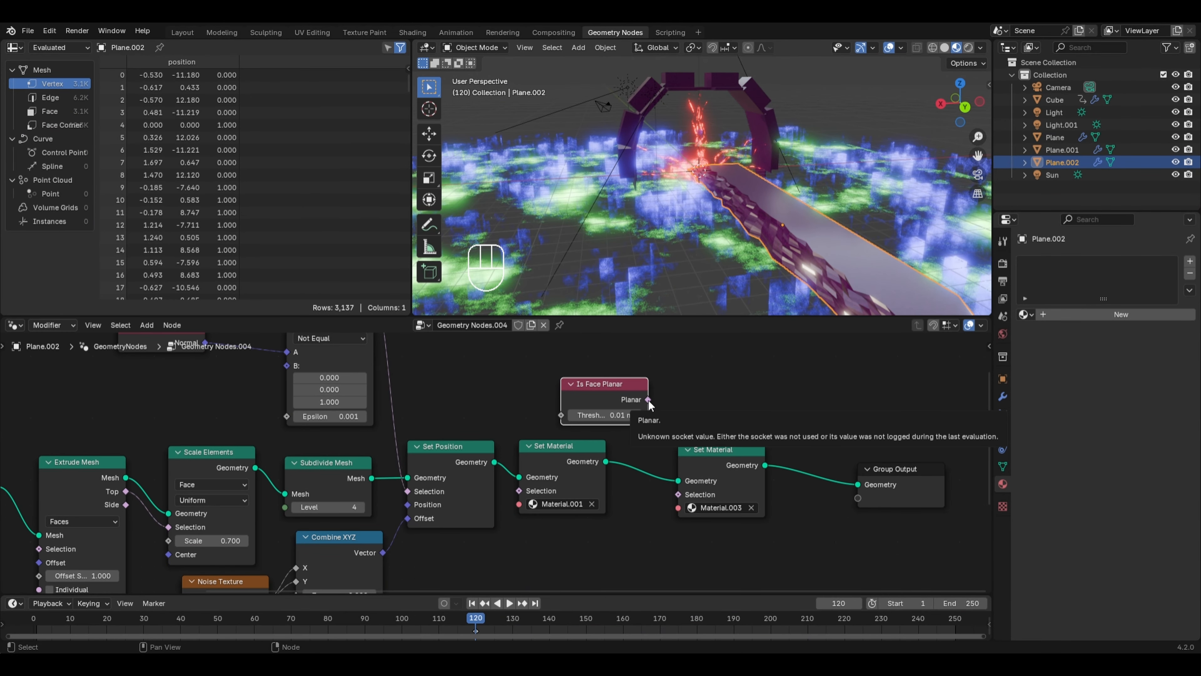
left_click_drag(649, 399, 679, 494)
left_click(686, 212)
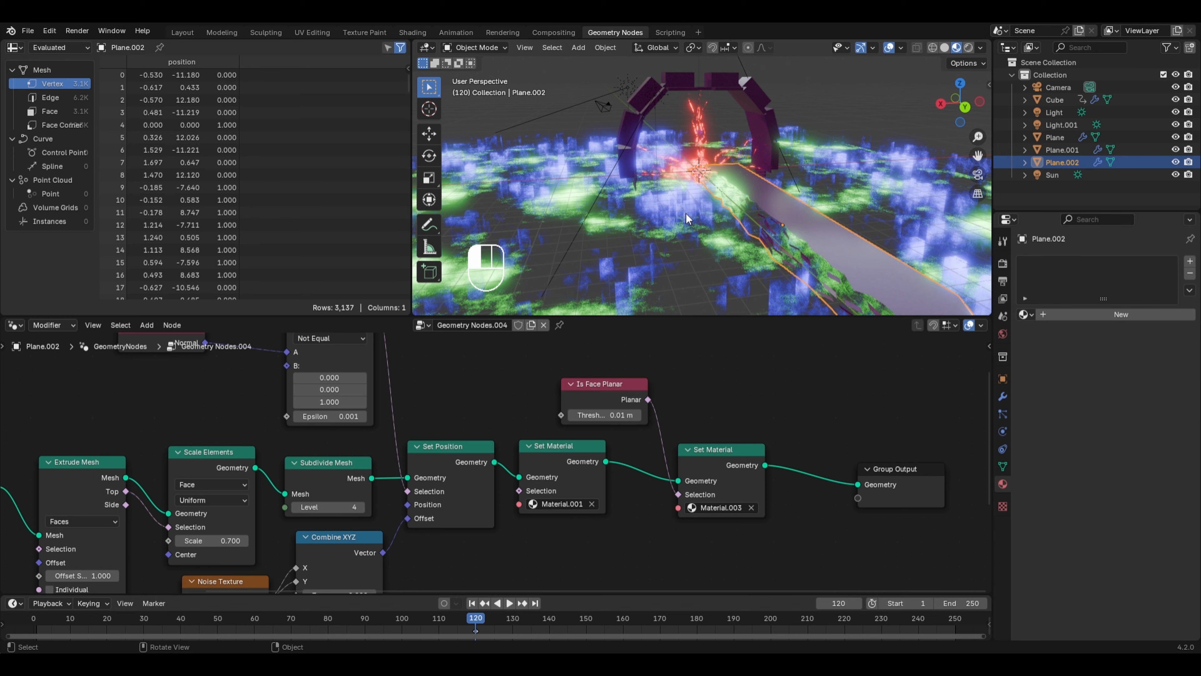
- Hide the terrain plane Plane.001 and raise the Subdivide Mesh level of the path to 5
key("h")
middle_click_drag(686, 212, 715, 192)
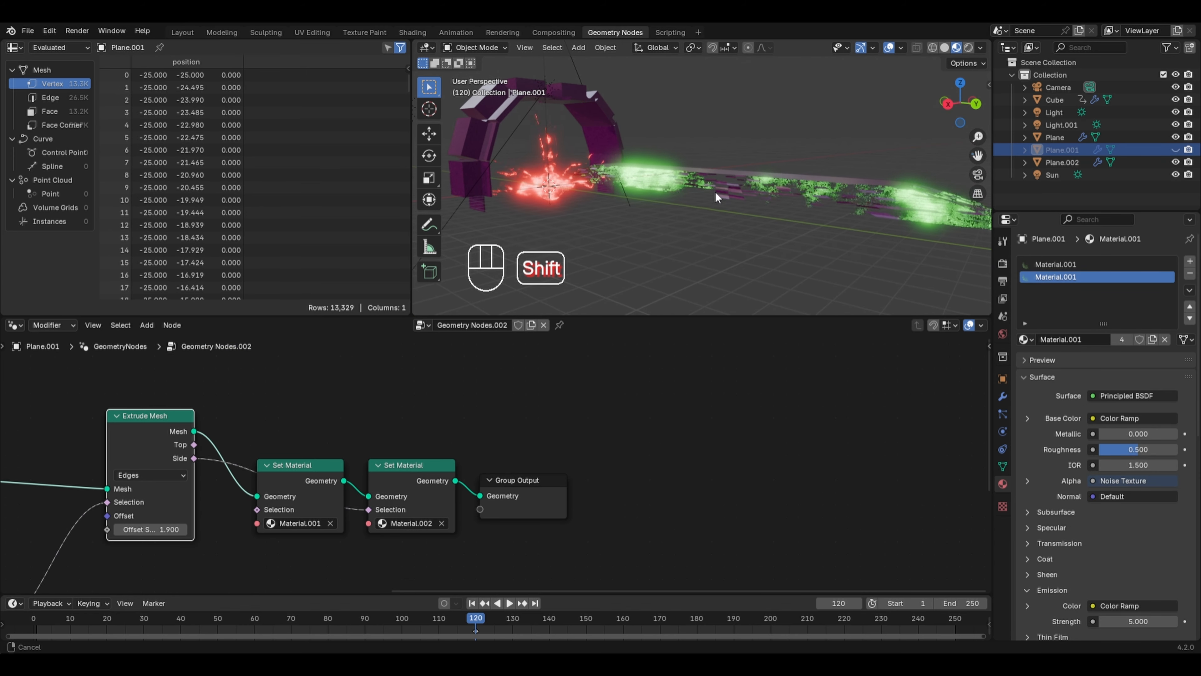
left_click(848, 197)
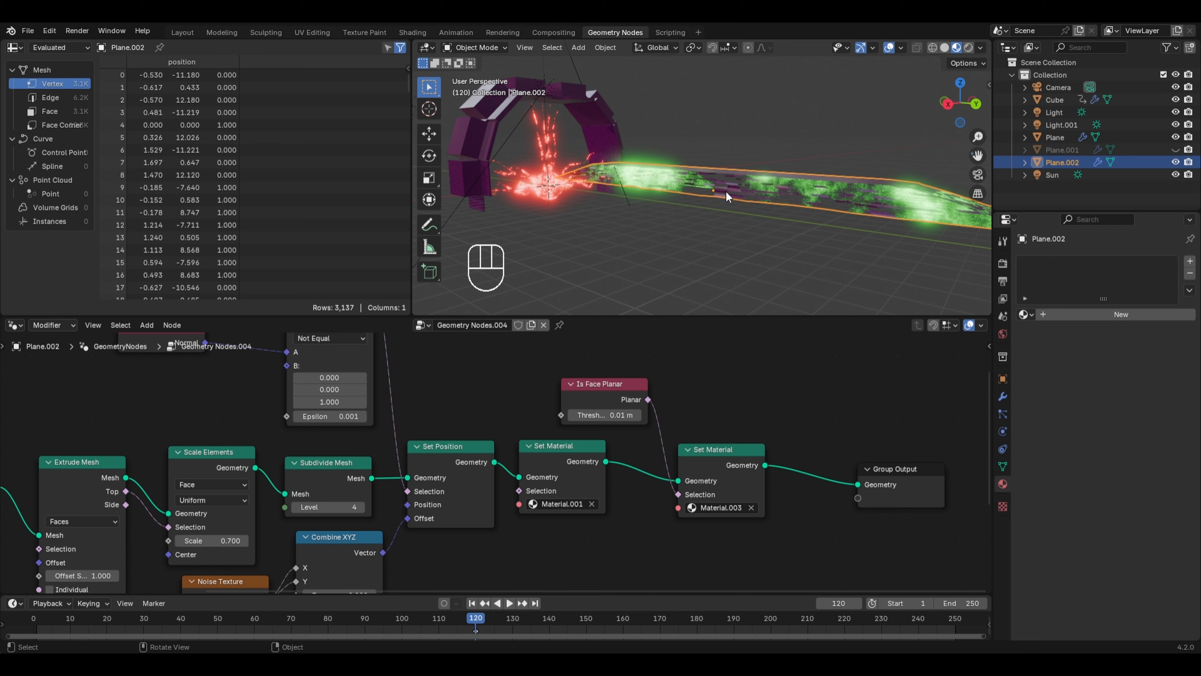
scroll(729, 192, "up", 2)
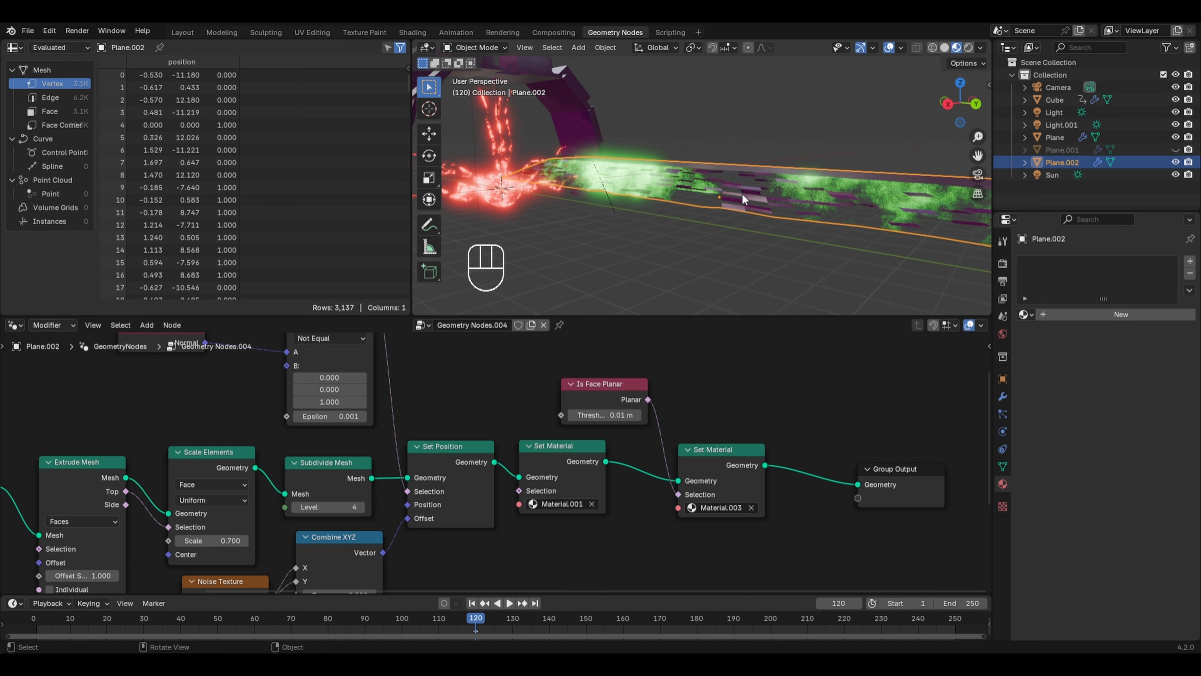
scroll(743, 194, "up", 1)
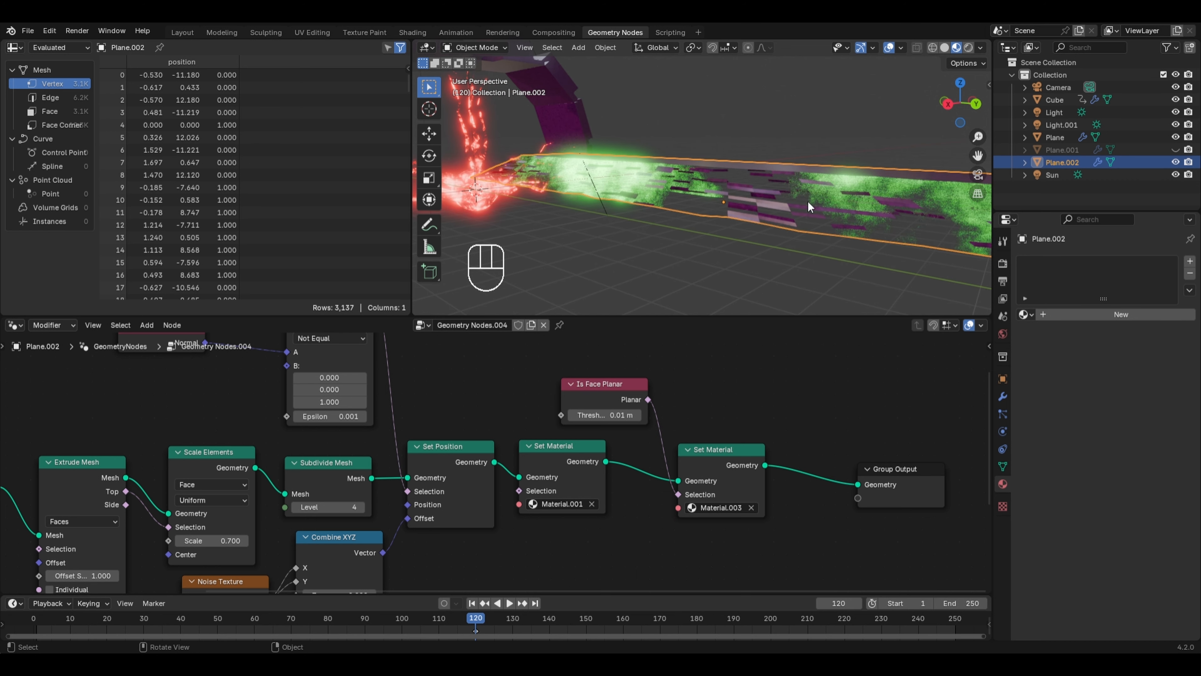
mouse_move(606, 415)
left_mouse_down()
mouse_move(629, 415)
mouse_move(596, 416)
left_mouse_up()
left_click(363, 507)
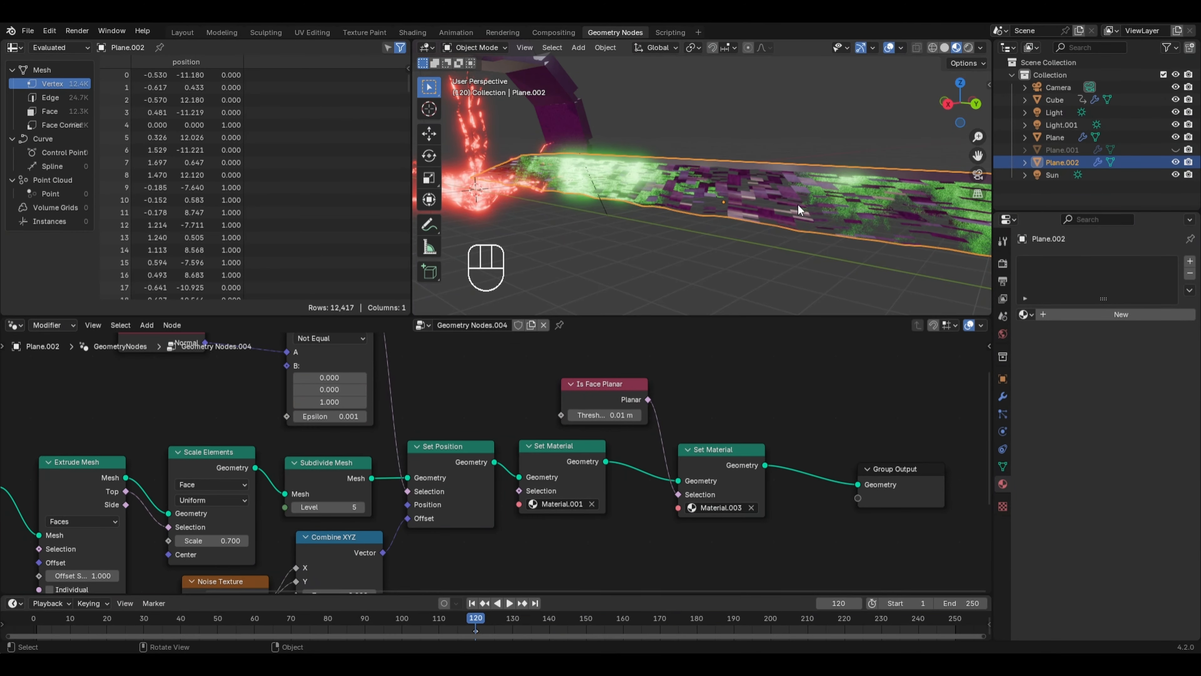
- Make the terrain plane Plane.001 visible again in Solid shading and save the file
scroll(799, 199, "down", 1)
scroll(726, 254, "down", 2)
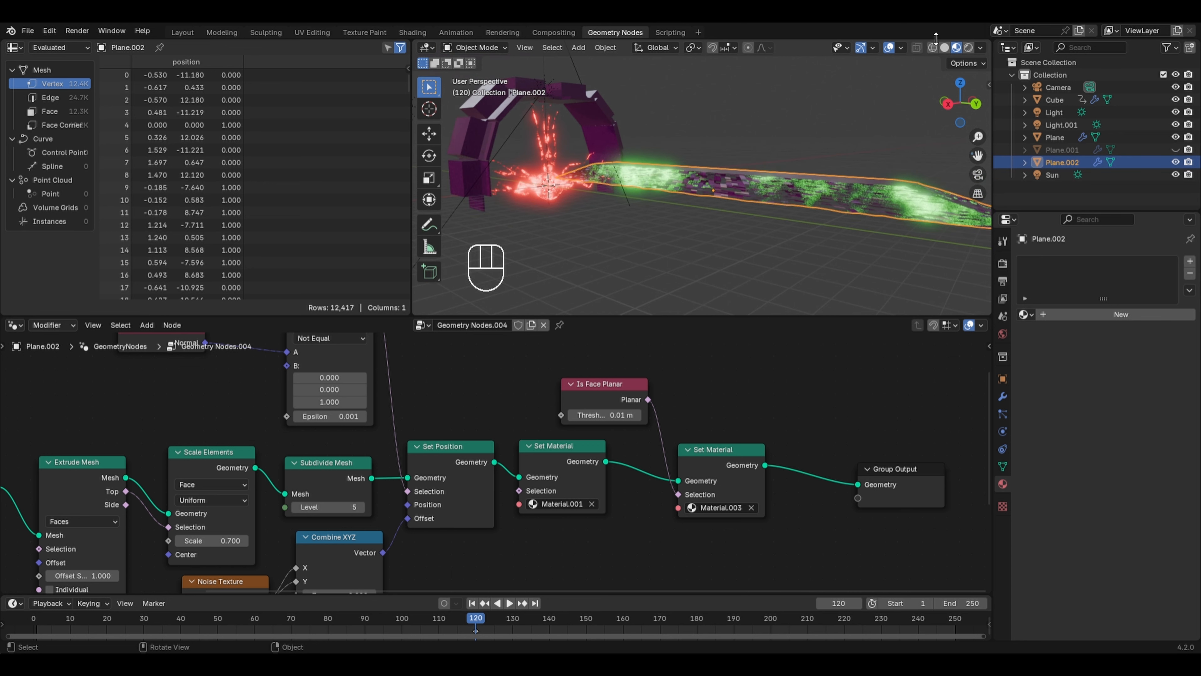
left_click(946, 48)
left_click(1176, 149)
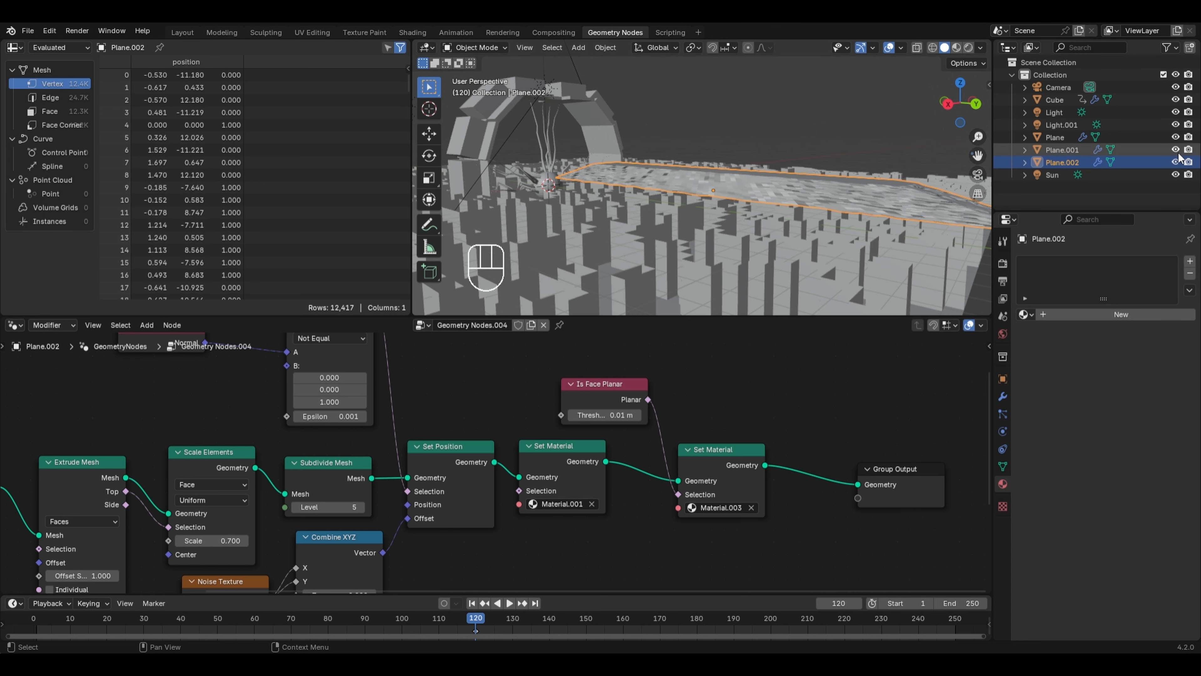
key("ctrl+s")
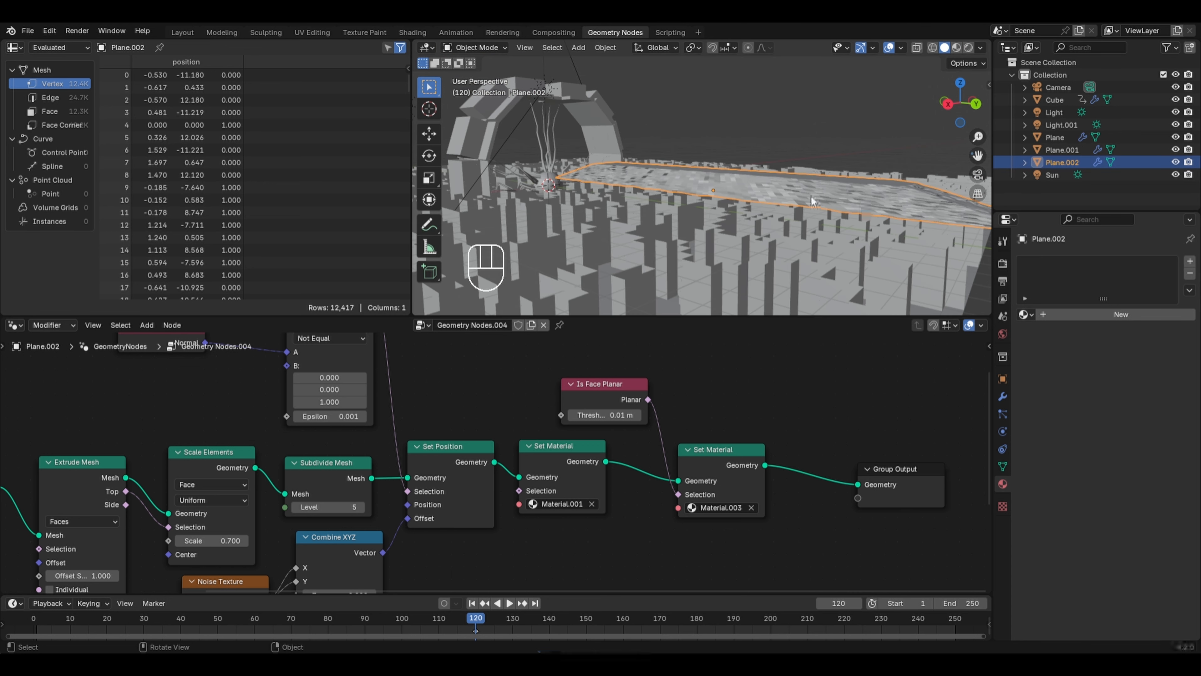
- Move the path about -0.51 m in X and -0.84 m in Z in front view, then adjust it along Y in side view
key("KP_1")
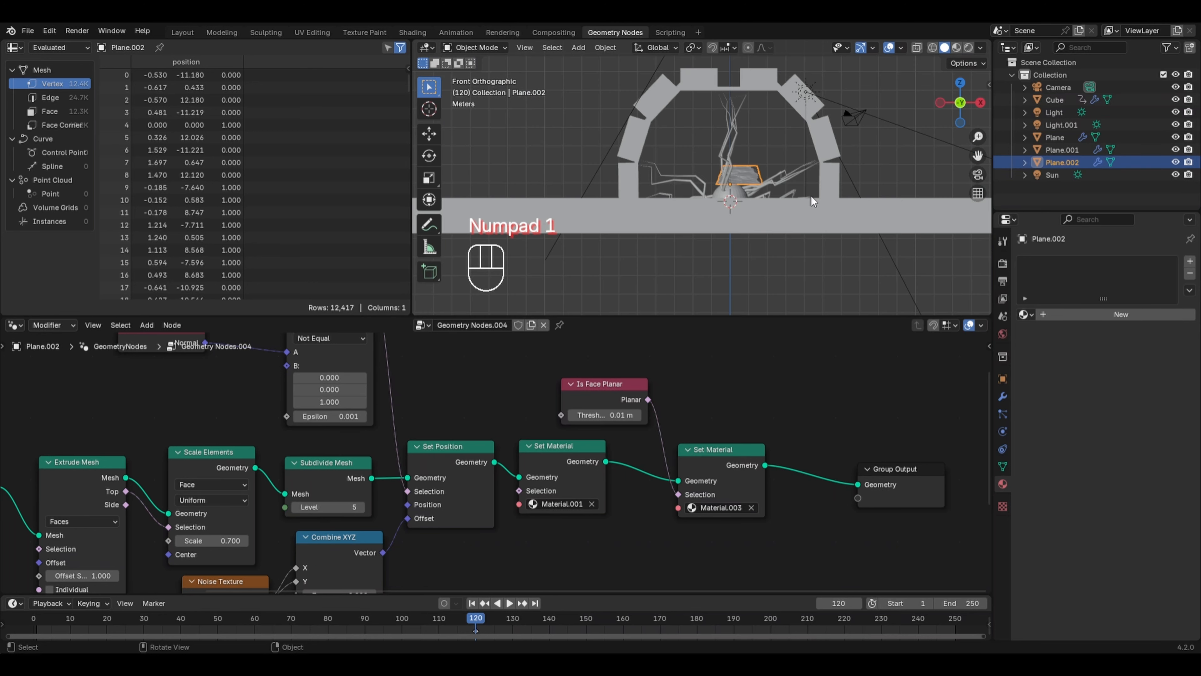
key("g")
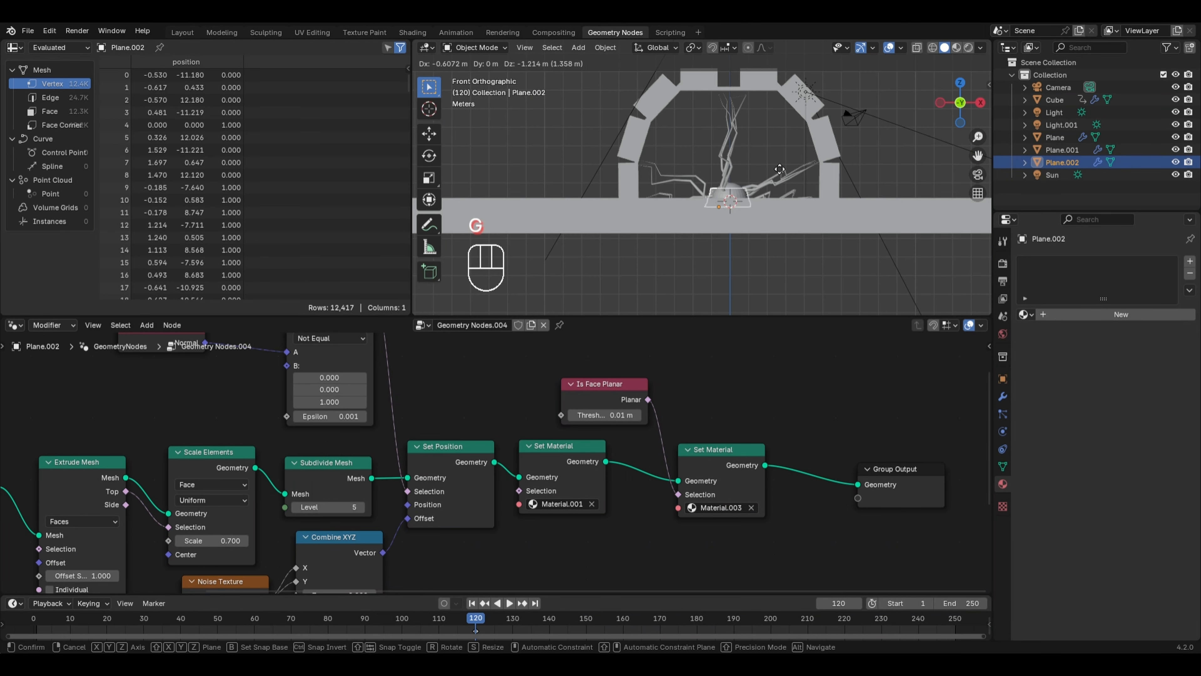
left_click(811, 225)
key("KP_3")
key("g")
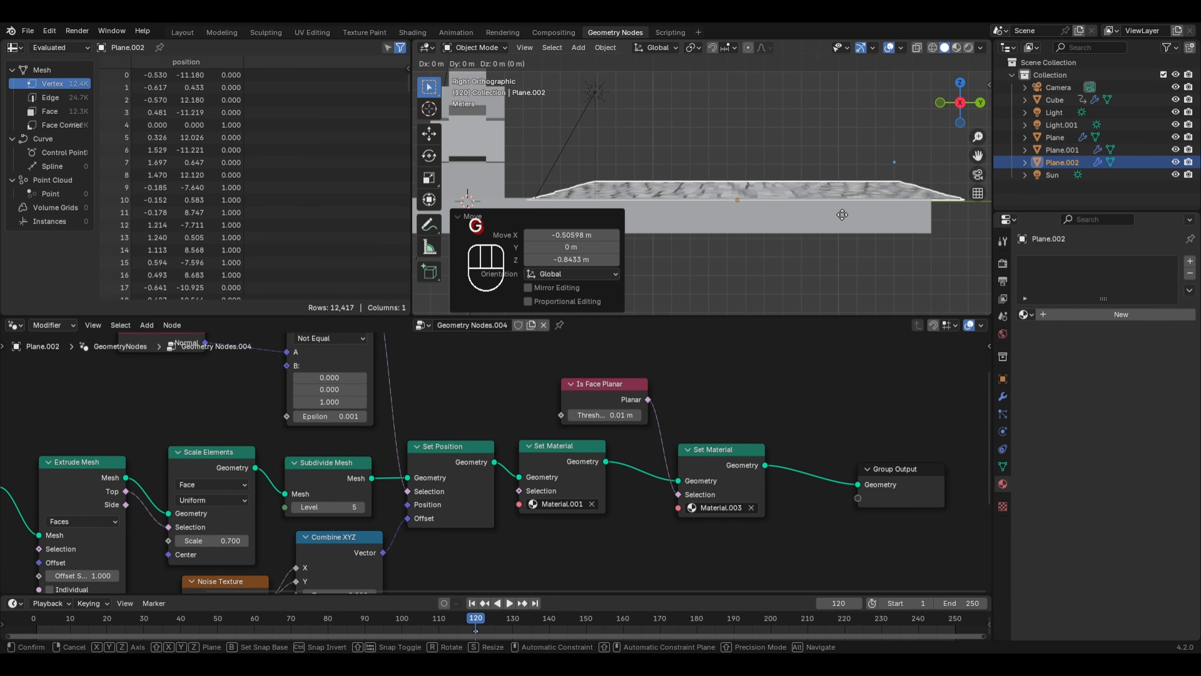
key("y")
left_click(825, 210)
- Align the camera to an elevated view of the scene, lock it to the view, and frame the arch and path lower and closer
middle_click_drag(825, 210, 843, 256)
scroll(844, 257, "down", 5)
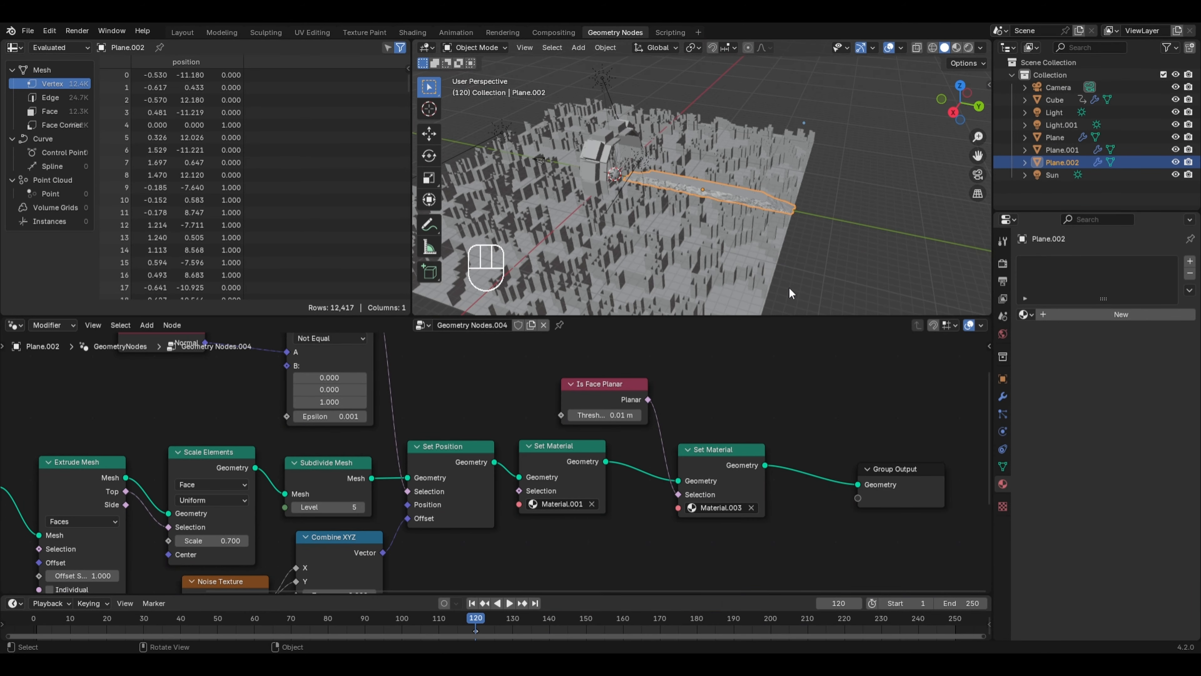
middle_click_drag(786, 285, 696, 228)
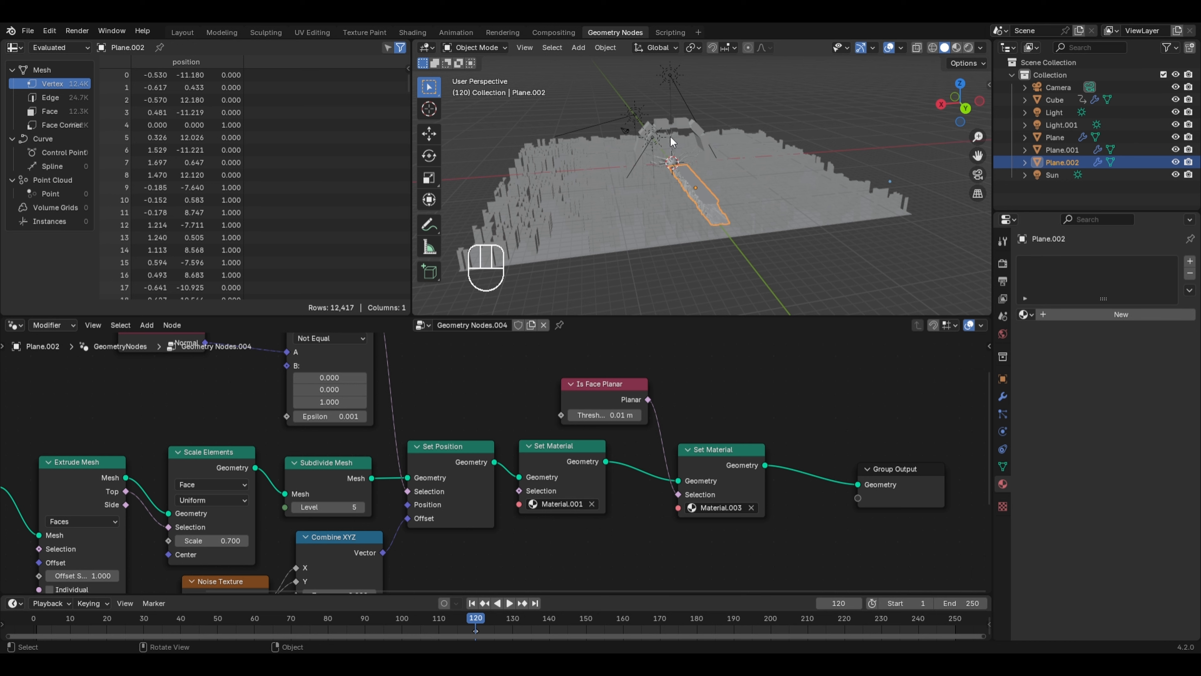
key("ctrl+alt+KP_0")
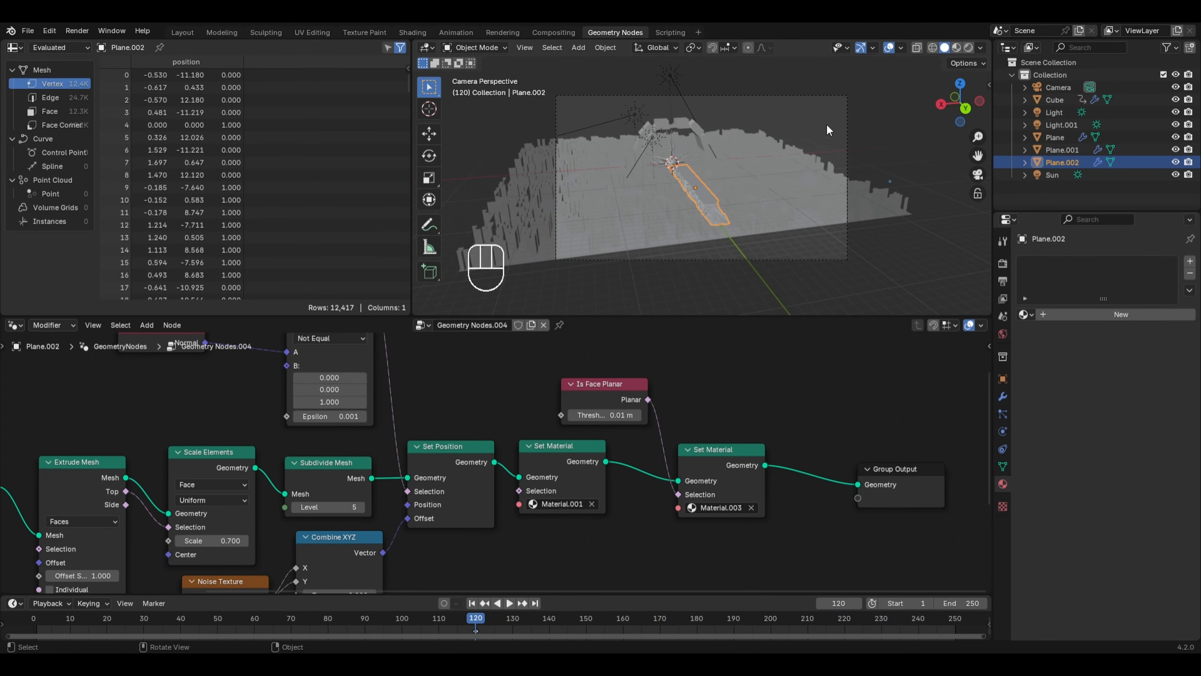
left_click(978, 194)
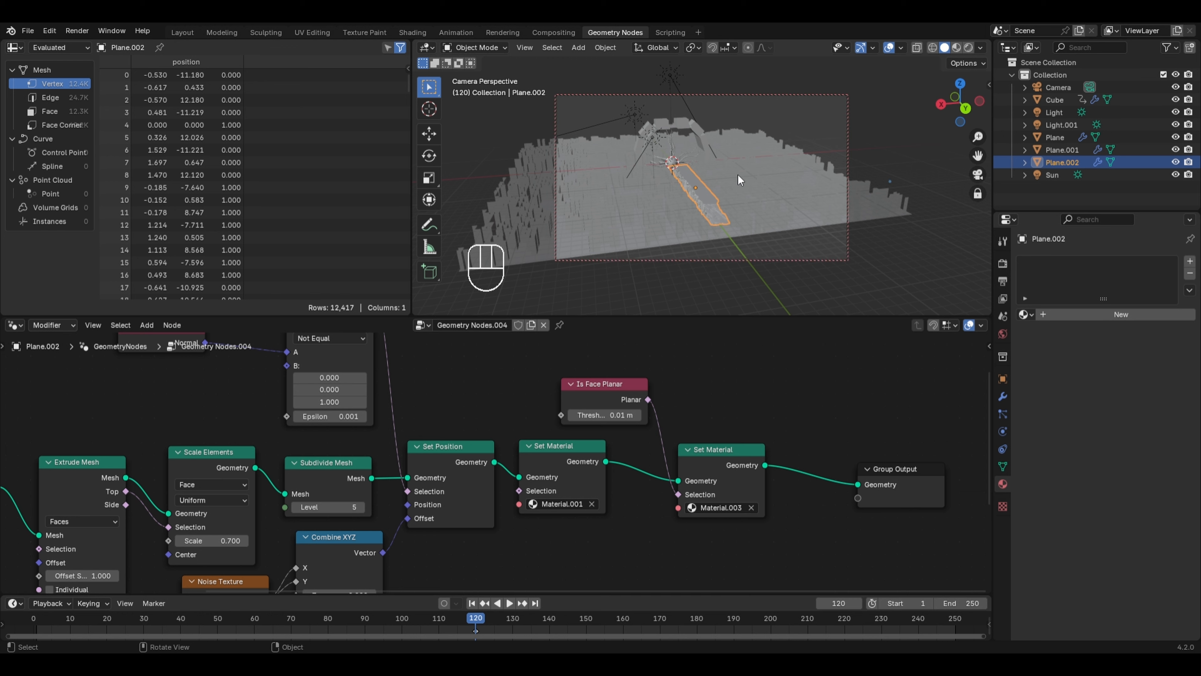
mouse_move(738, 173)
middle_mouse_down()
mouse_move(731, 158)
mouse_move(742, 163)
middle_mouse_up()
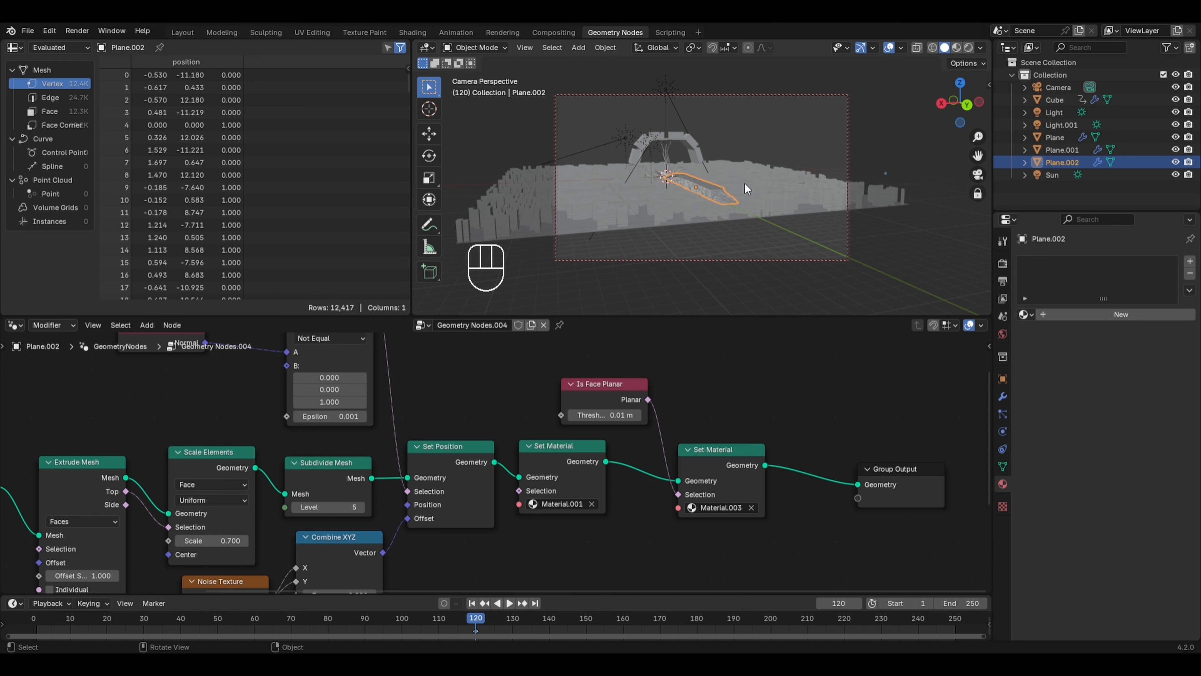
scroll(742, 183, "up", 2)
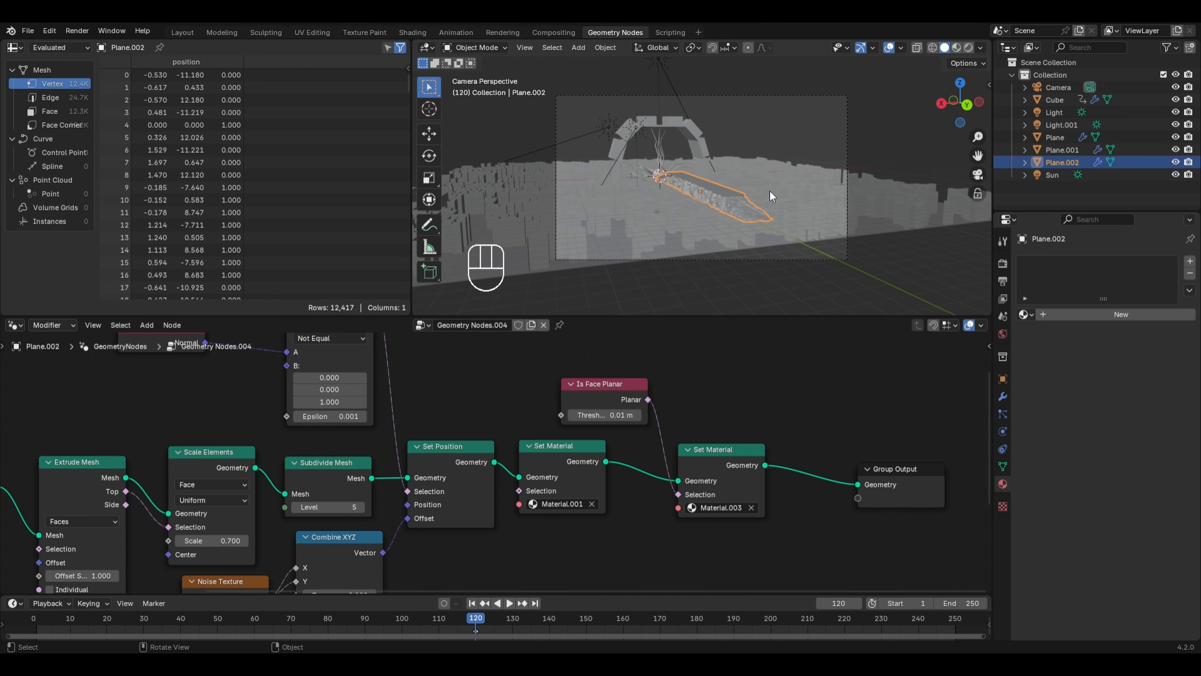
- Switch the viewport to Rendered shading and display the World shader nodes in the node editor
left_click(967, 48)
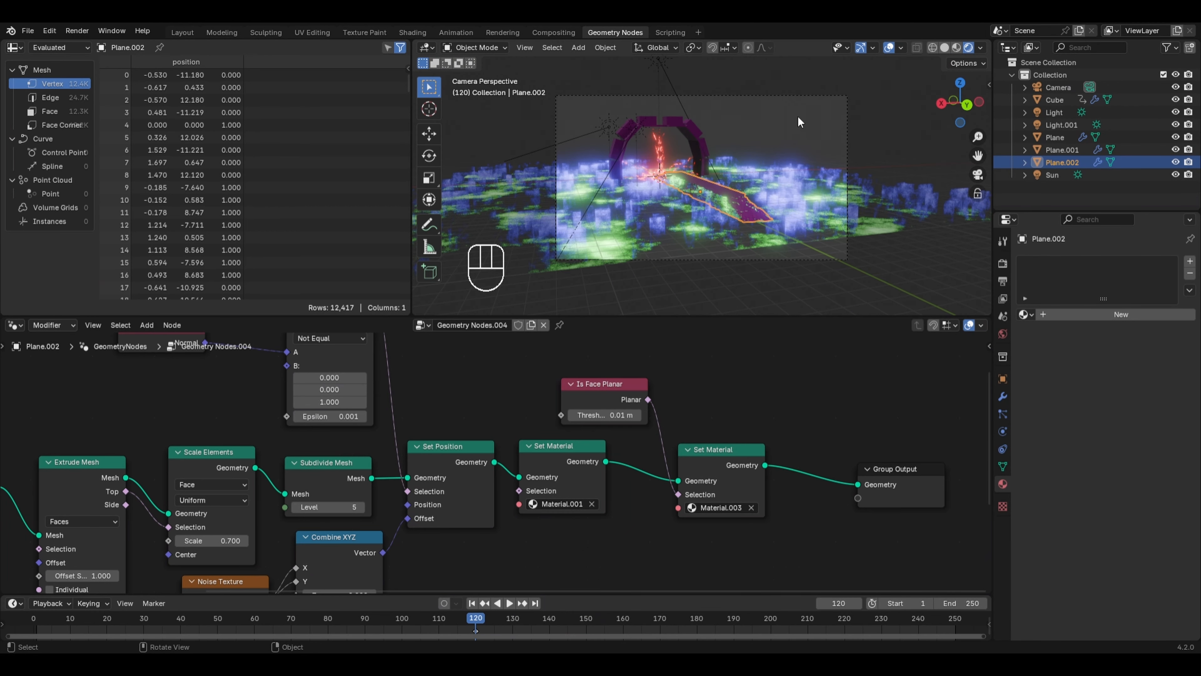
left_click(14, 325)
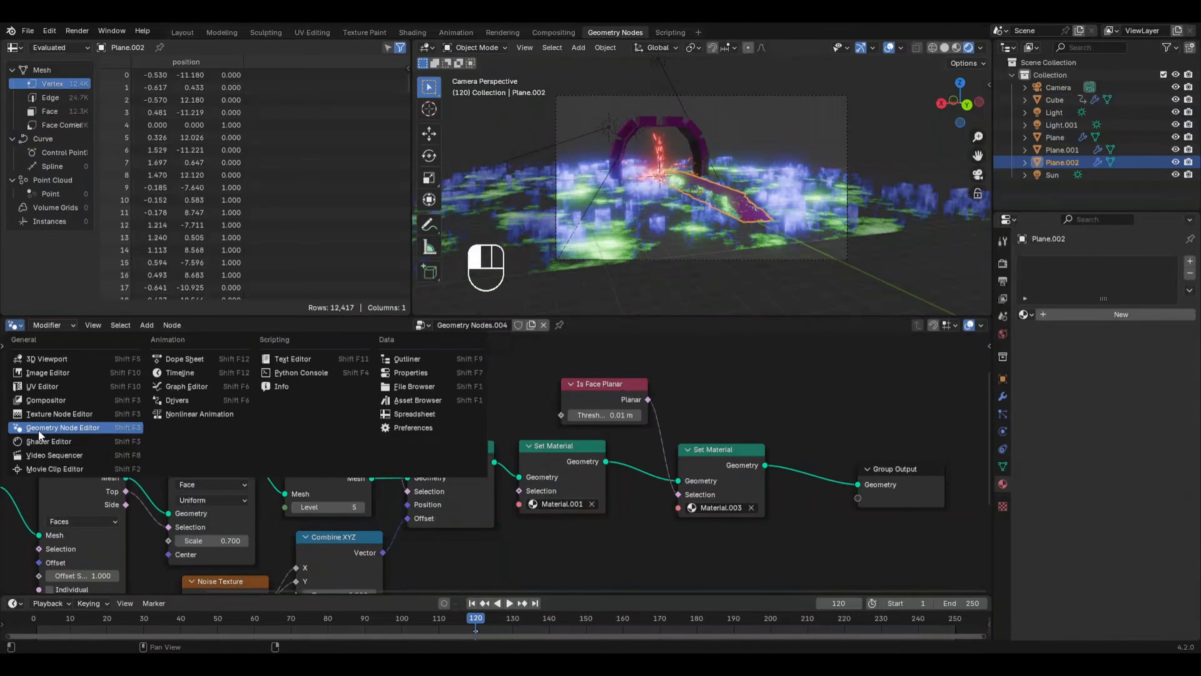
left_click(43, 441)
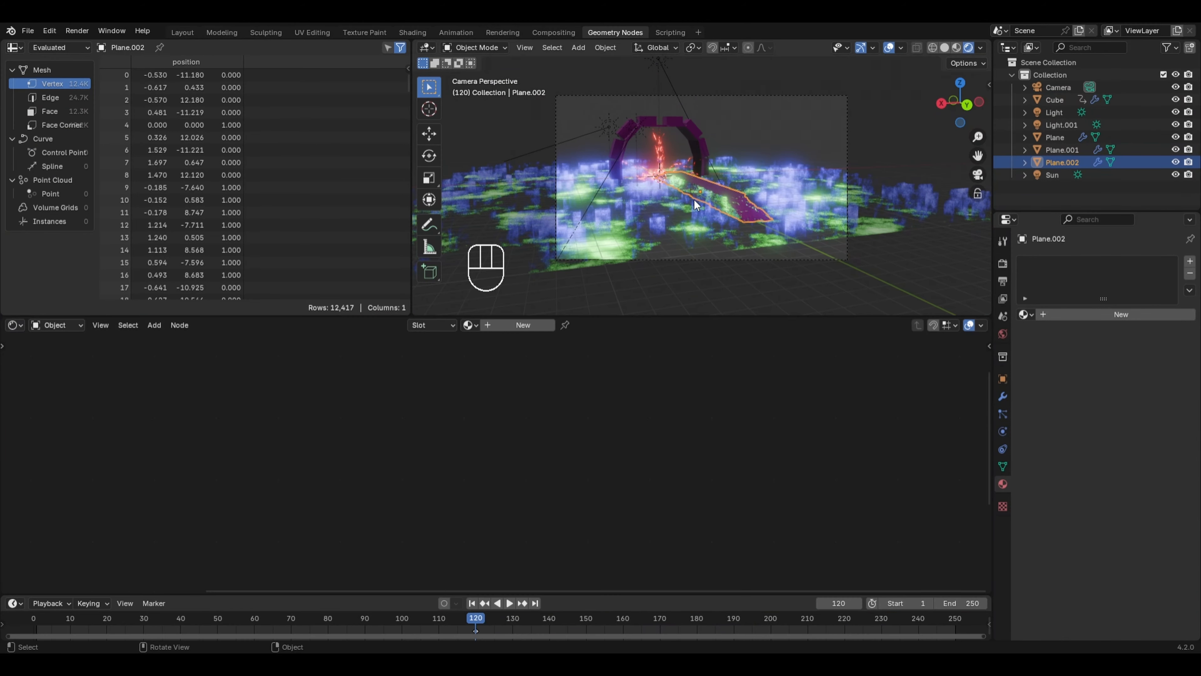
left_click(60, 326)
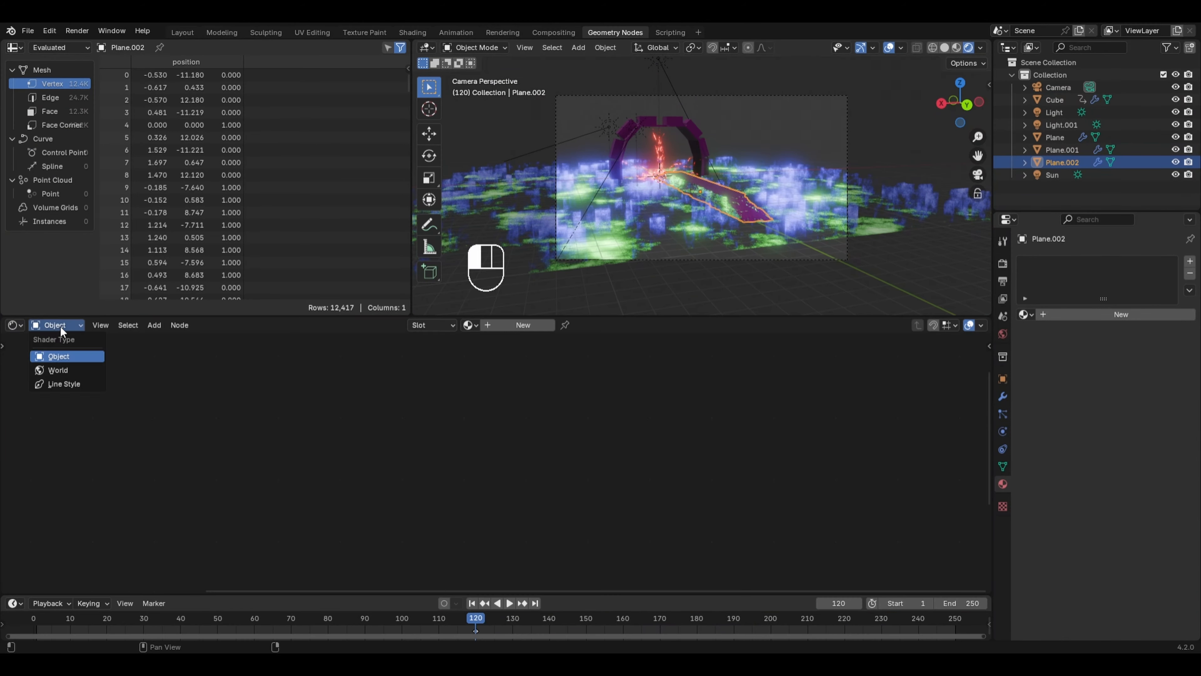
left_click(64, 370)
middle_click_drag(118, 371, 634, 467)
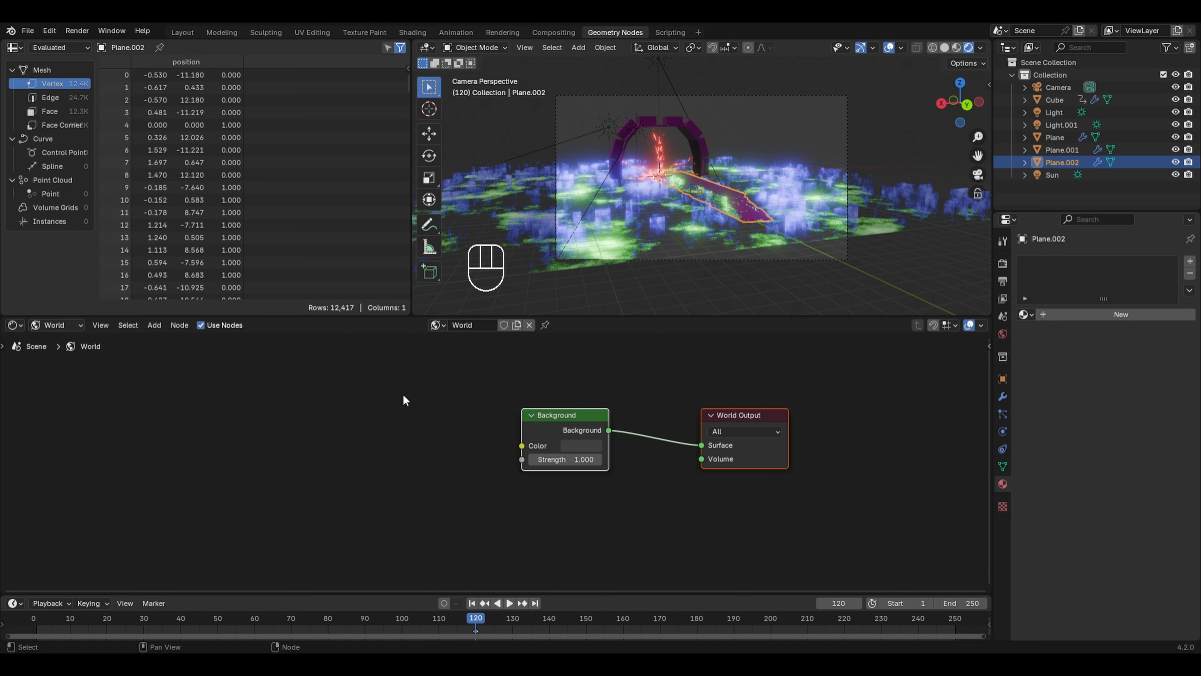
- Add a Sky Texture node and connect its Color output to the Background node's Color
key("shift+a")
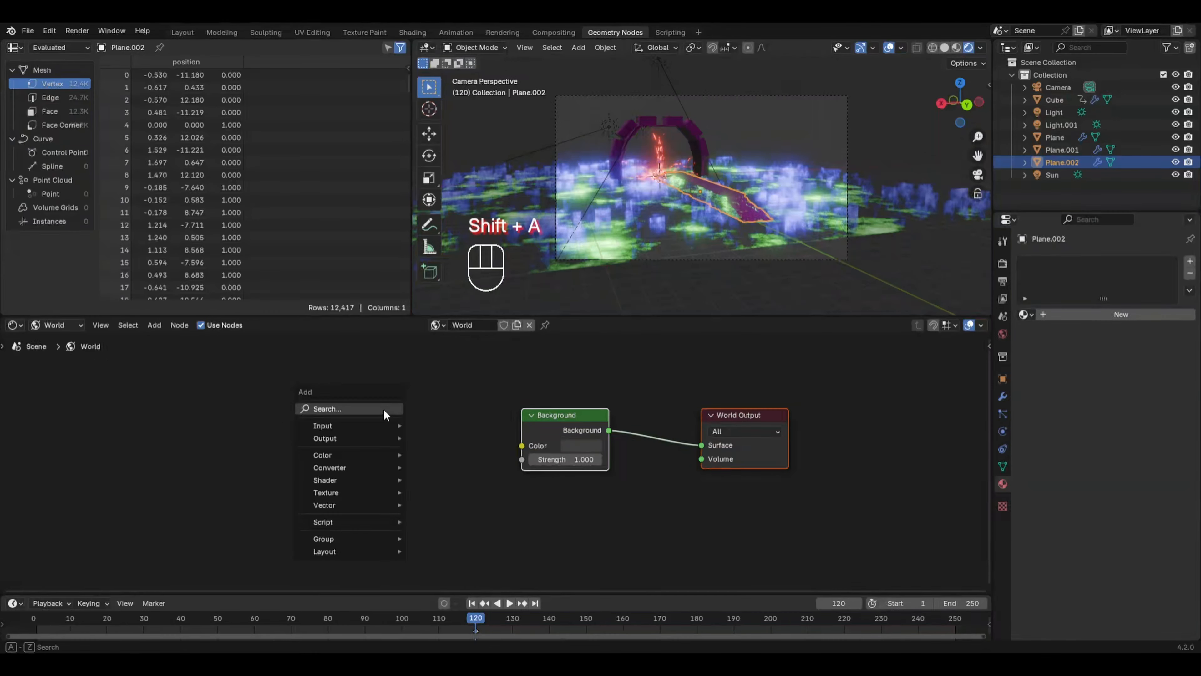
mouse_move(402, 495)
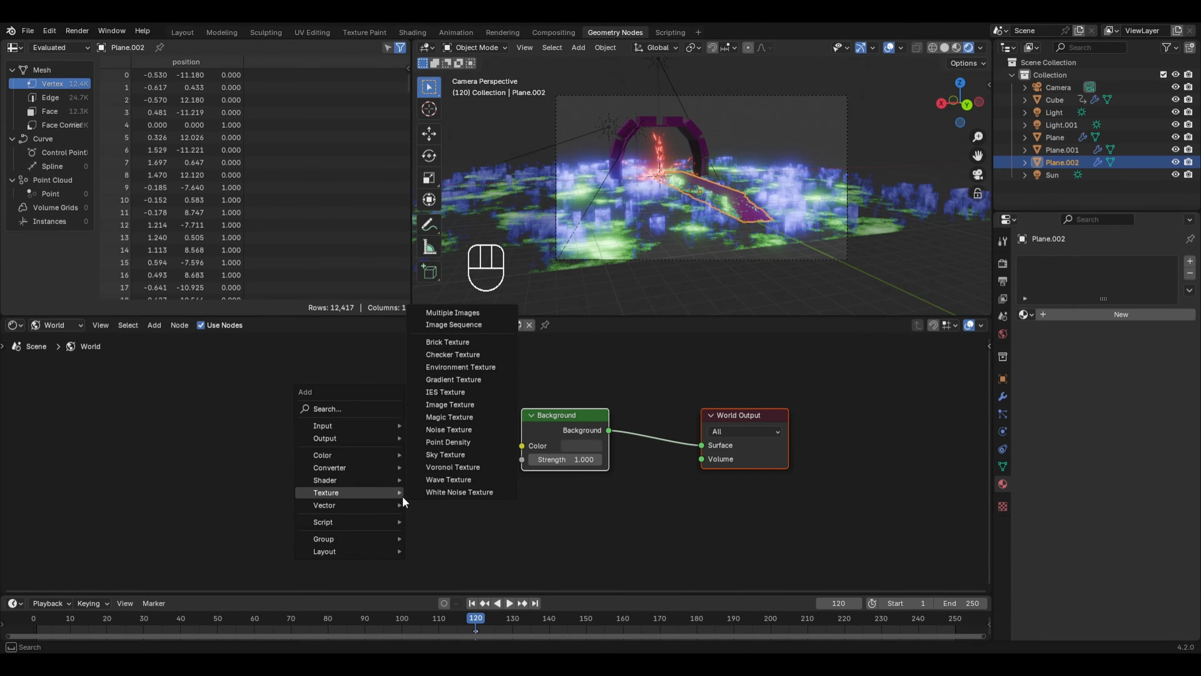
left_click(445, 455)
left_click(315, 384)
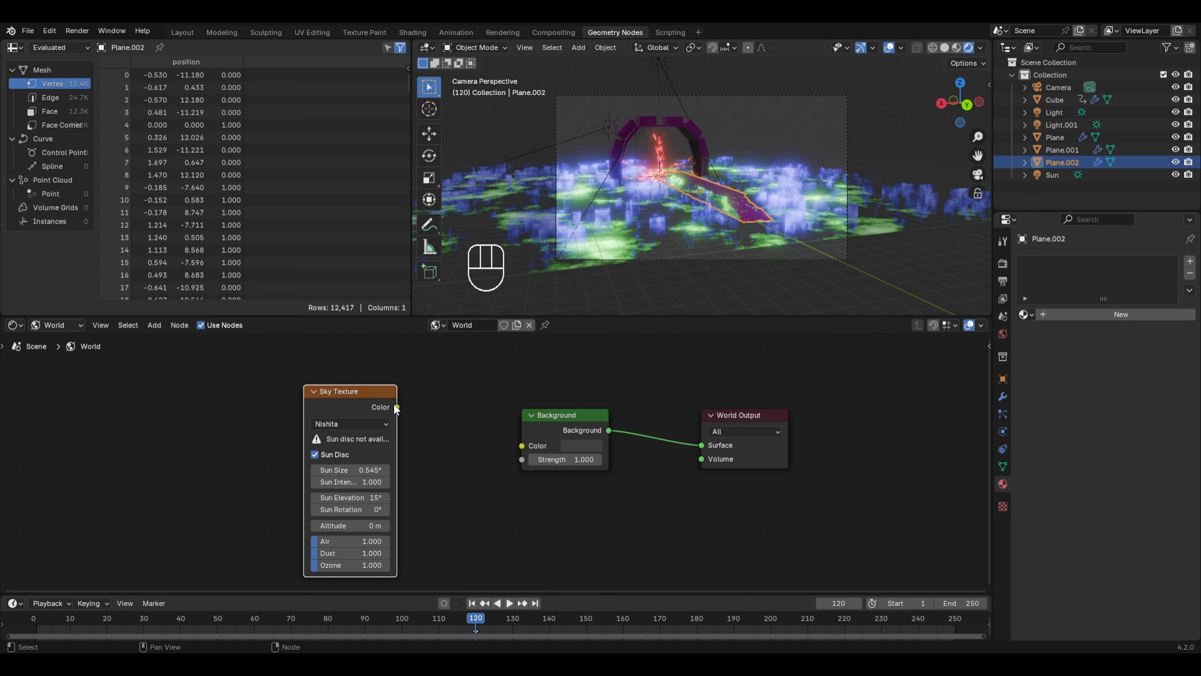
left_click_drag(396, 407, 522, 445)
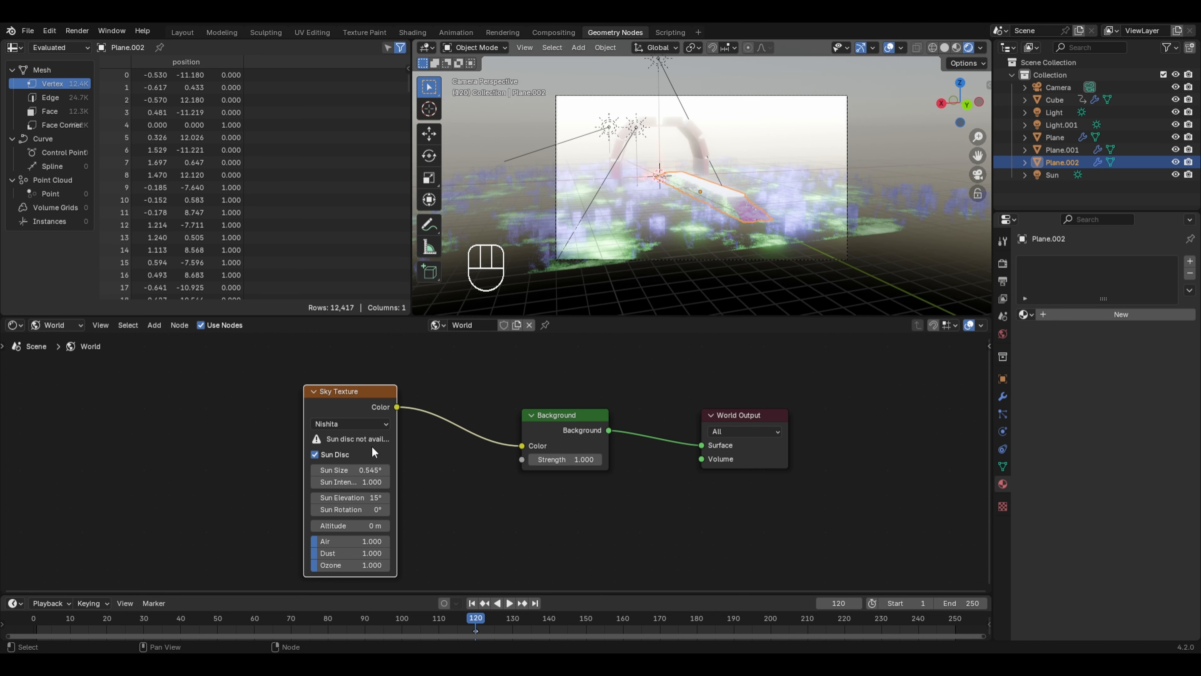
- Set the Sky Texture's Ozone to 10 and Sun Elevation to 180°
left_click(325, 565)
left_click_drag(324, 565, 359, 565)
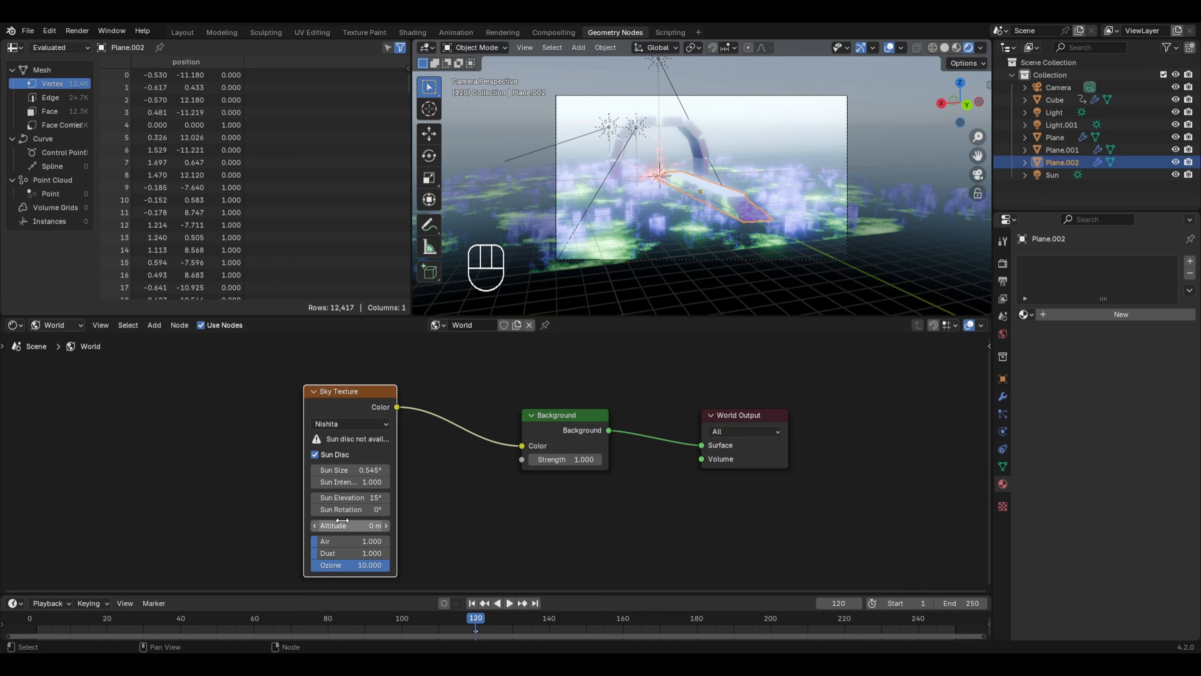
double_click(341, 497)
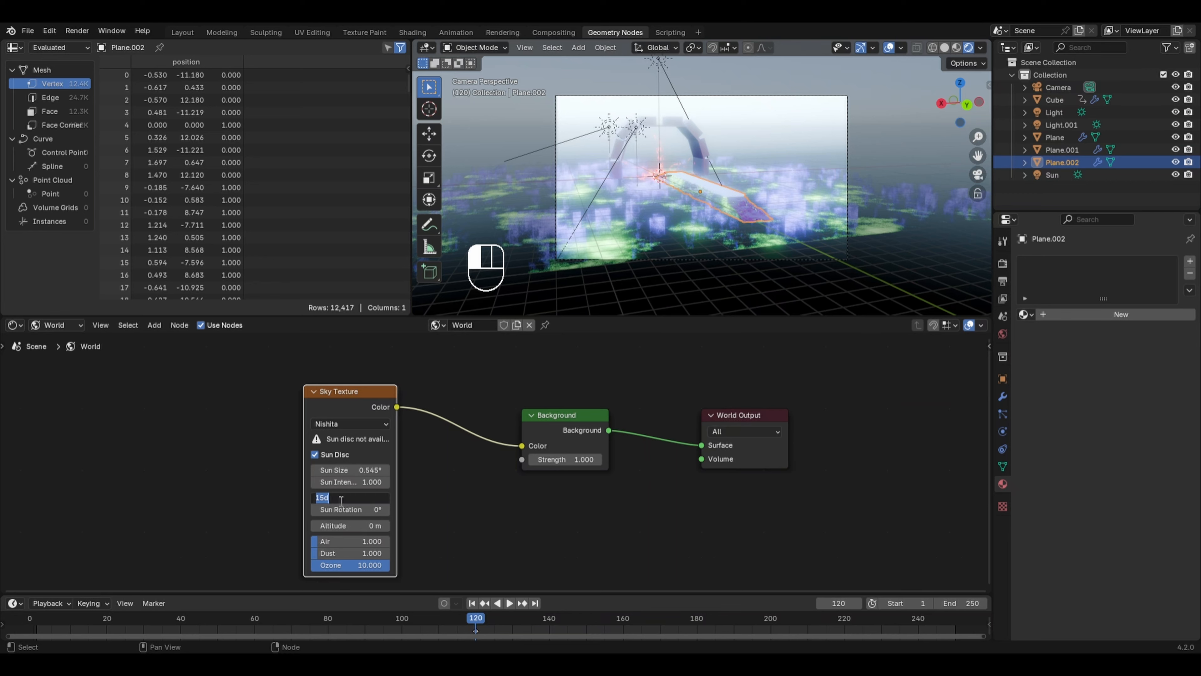
type("180")
key("Return")
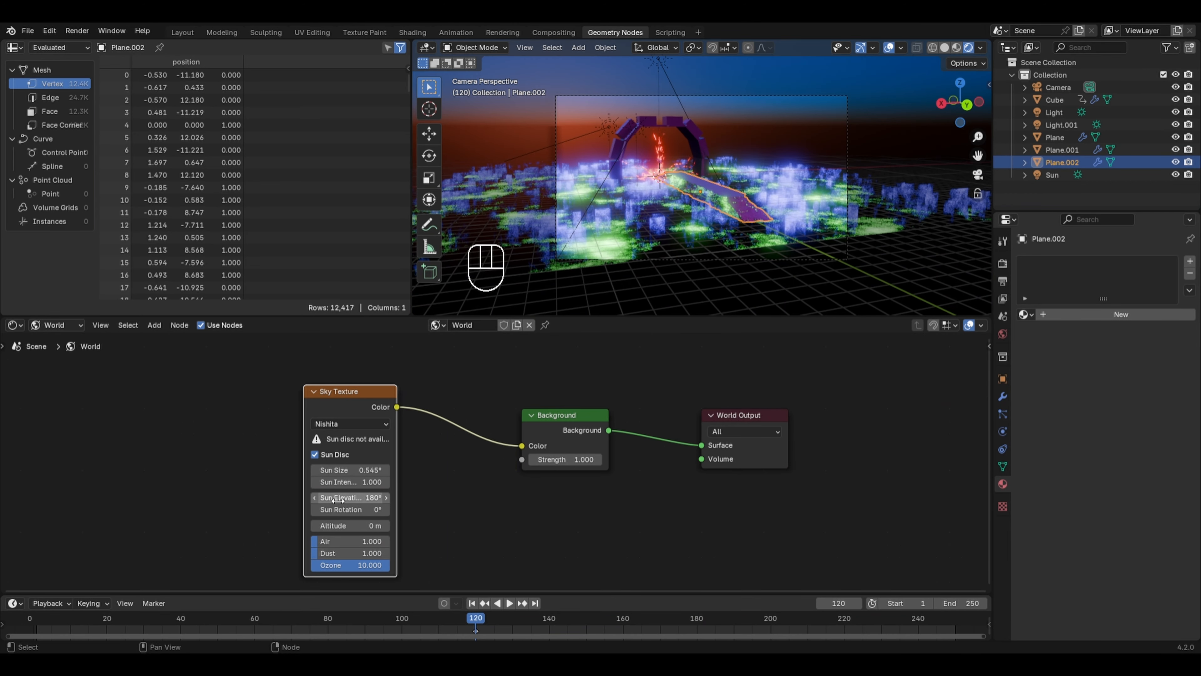
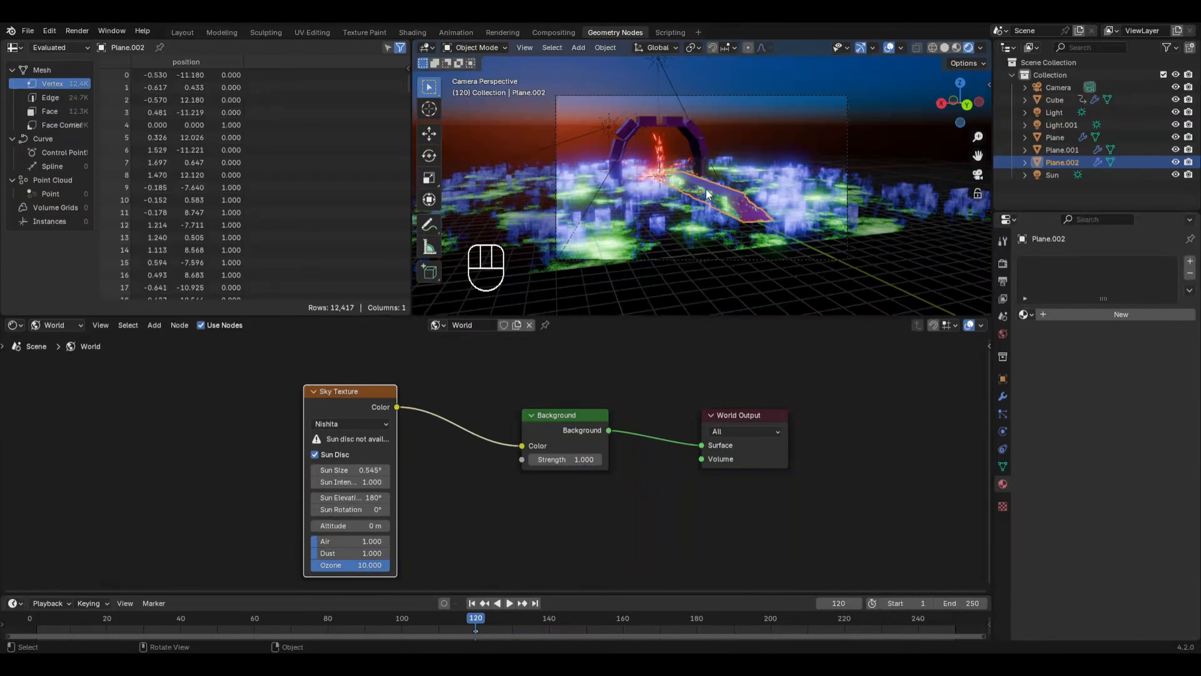
- Add a UV sphere and raise it about 12.3 m along its local Z axis, above the arch
scroll(684, 169, "up", 1)
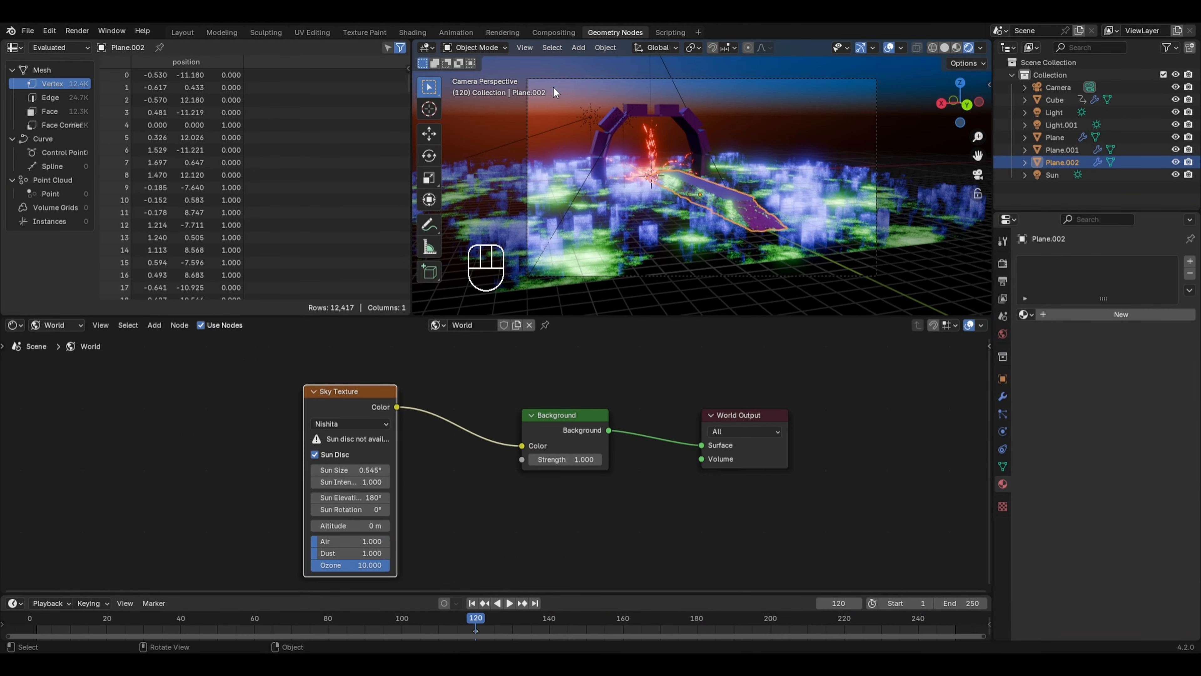
scroll(622, 111, "down", 1)
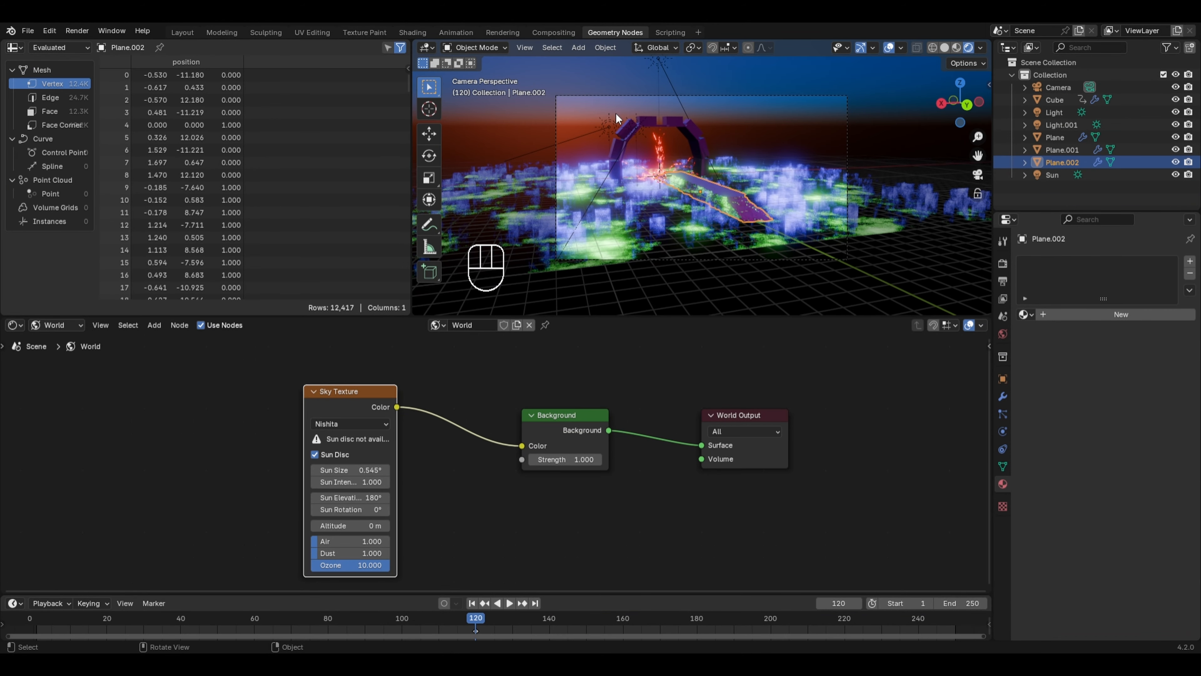
key("shift+a")
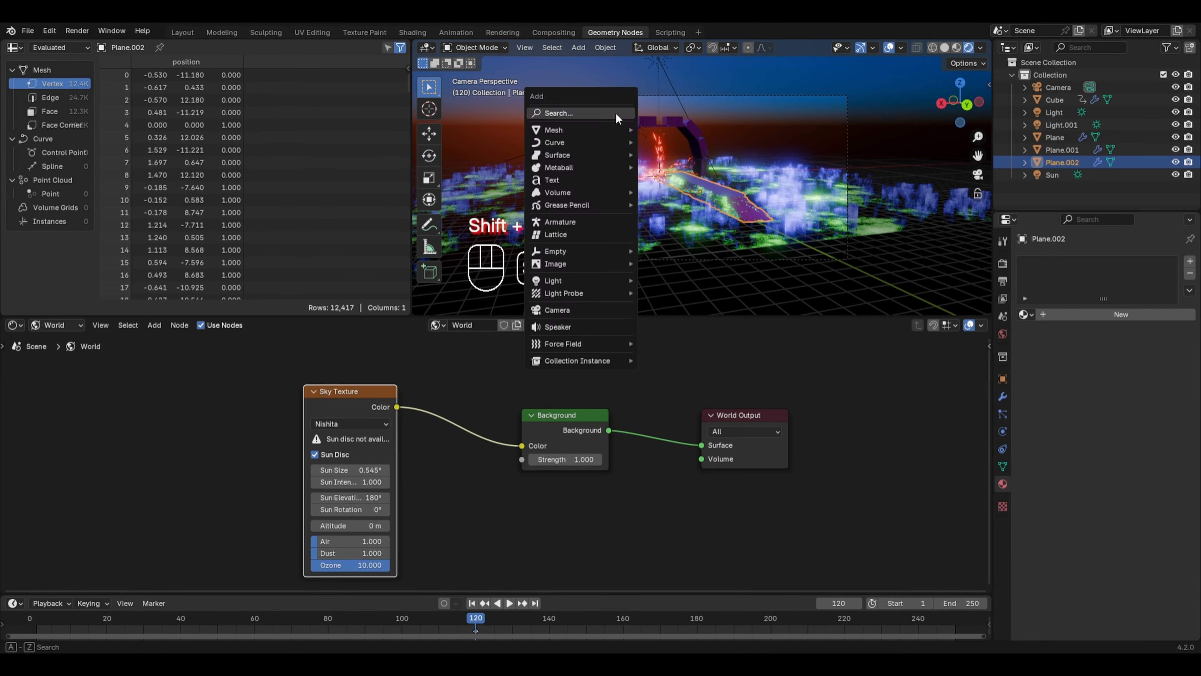
mouse_move(599, 133)
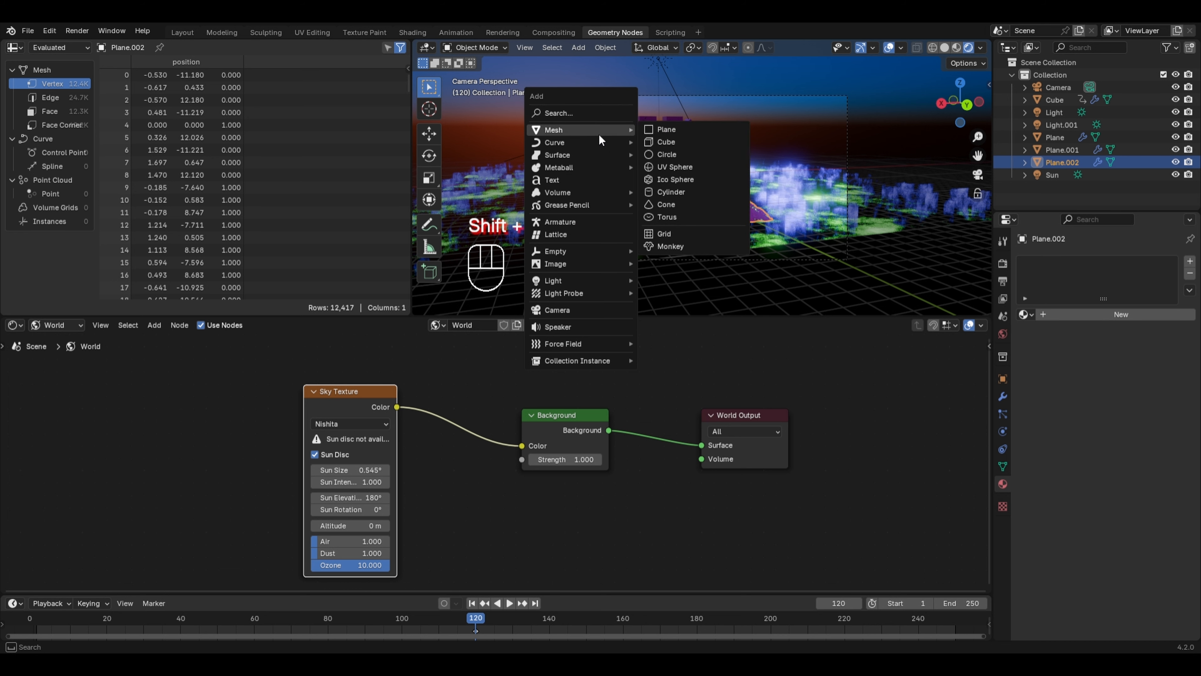
left_click(674, 166)
key("g")
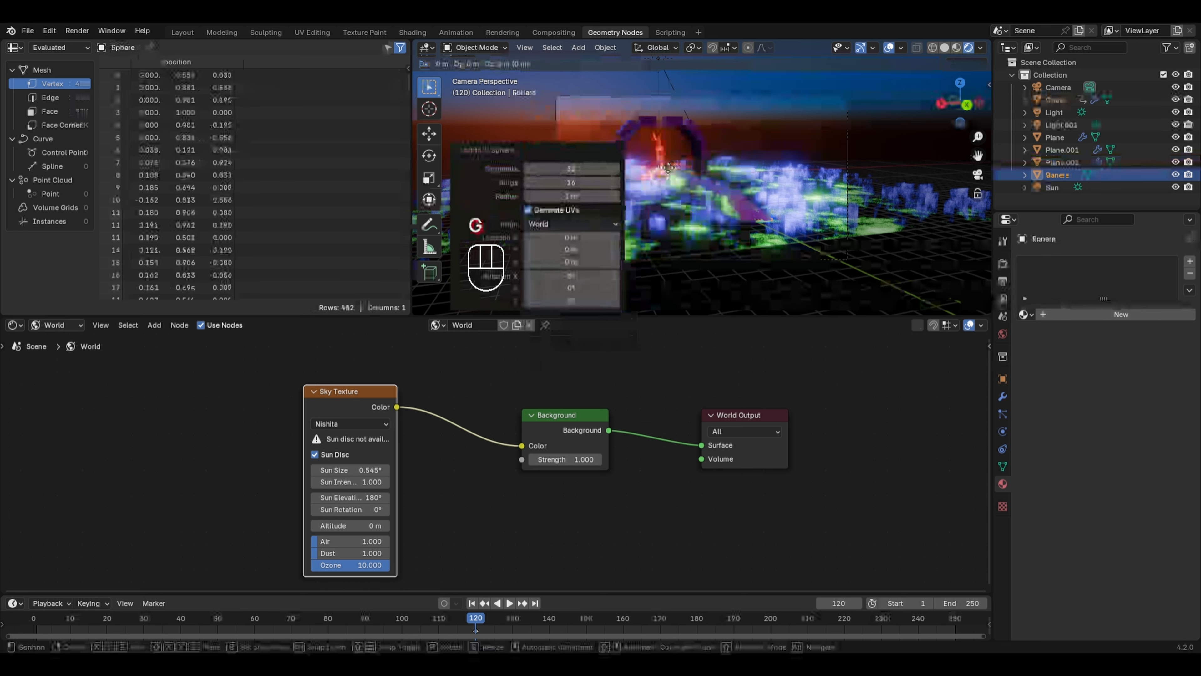
key("z")
key("z")
left_click(665, 64)
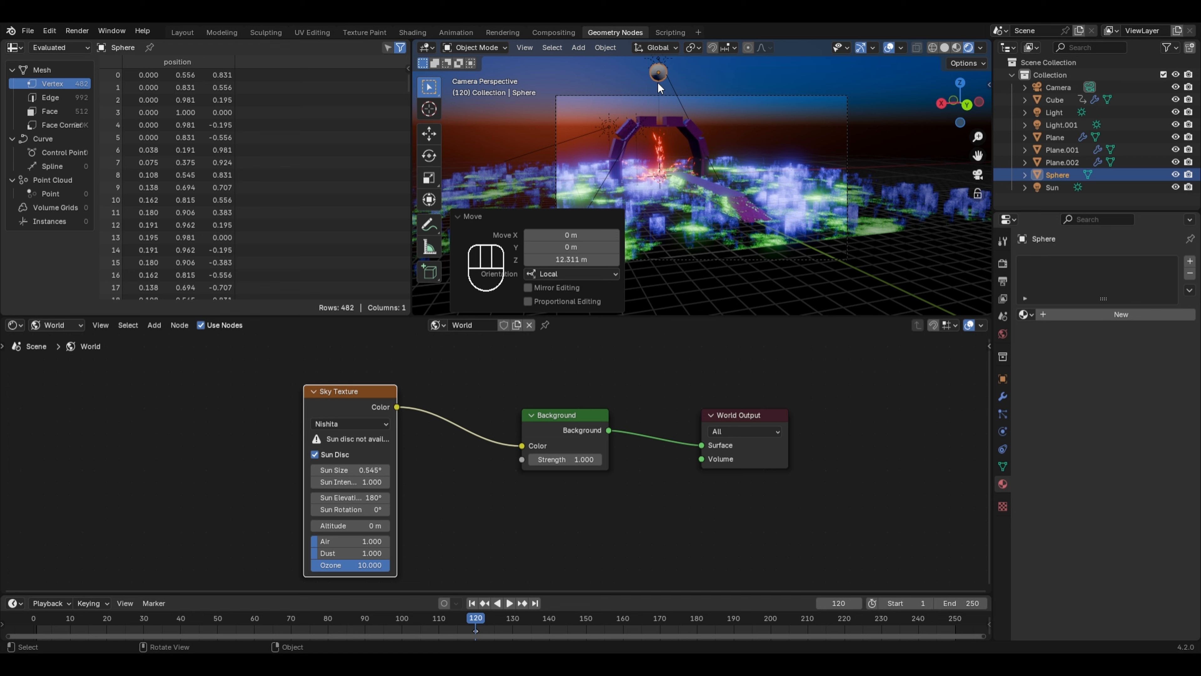
- Isolate the sphere and pull its top vertex upward along Z with proportional editing to form a teardrop shape
key("KP_Divide")
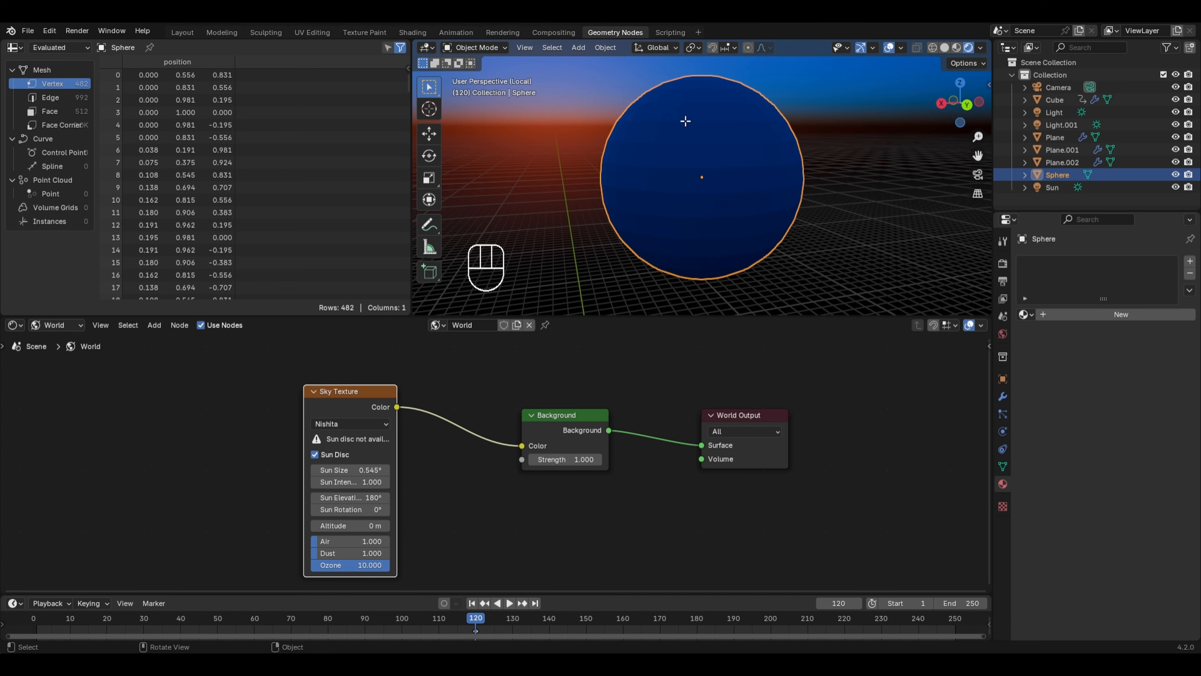
key("Tab")
middle_click_drag(686, 122, 705, 150)
left_click(703, 85)
scroll(732, 133, "down", 3)
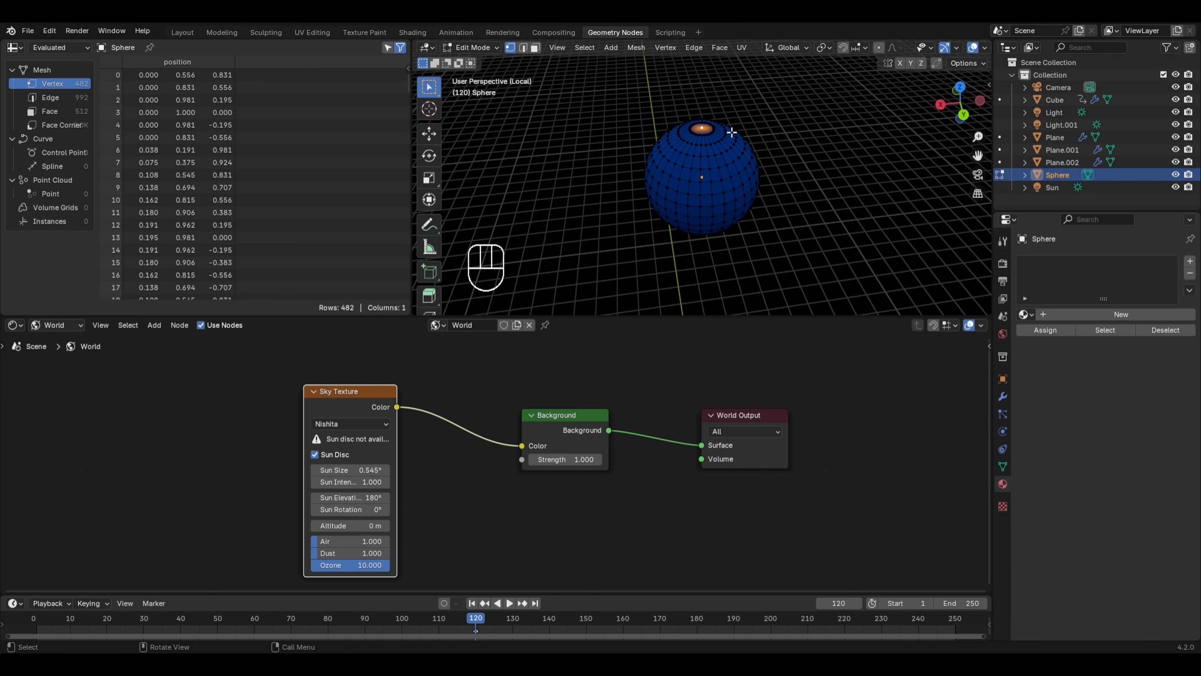
key("o")
key("g")
key("z")
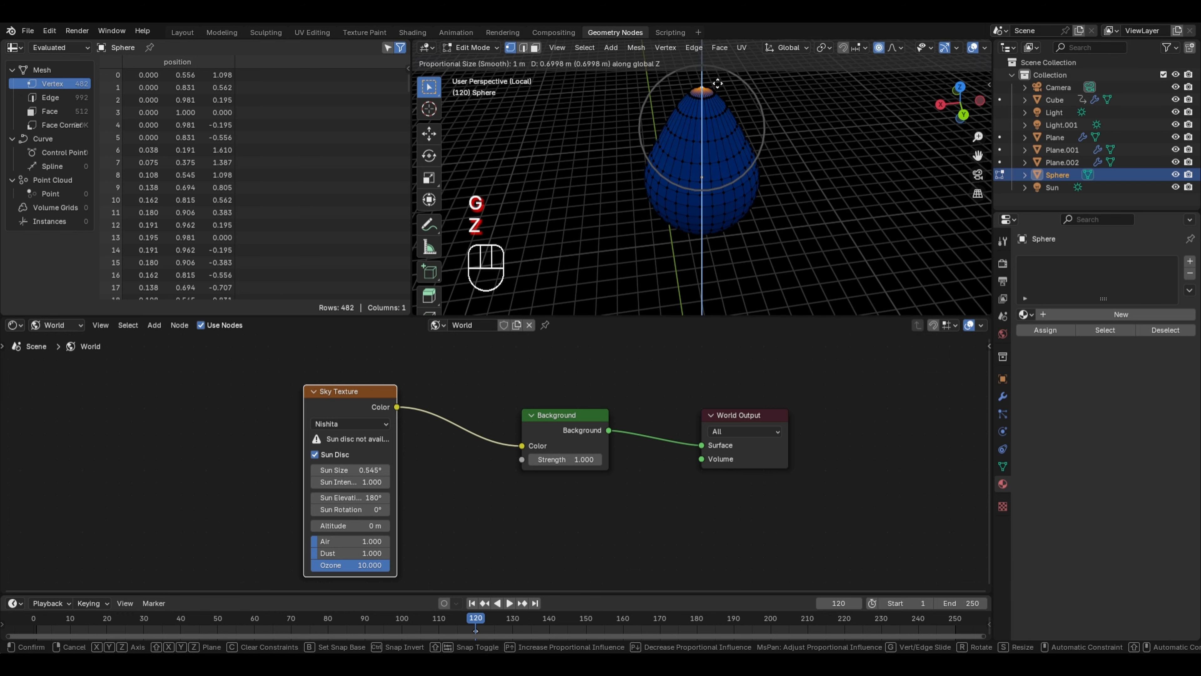
left_click(717, 83)
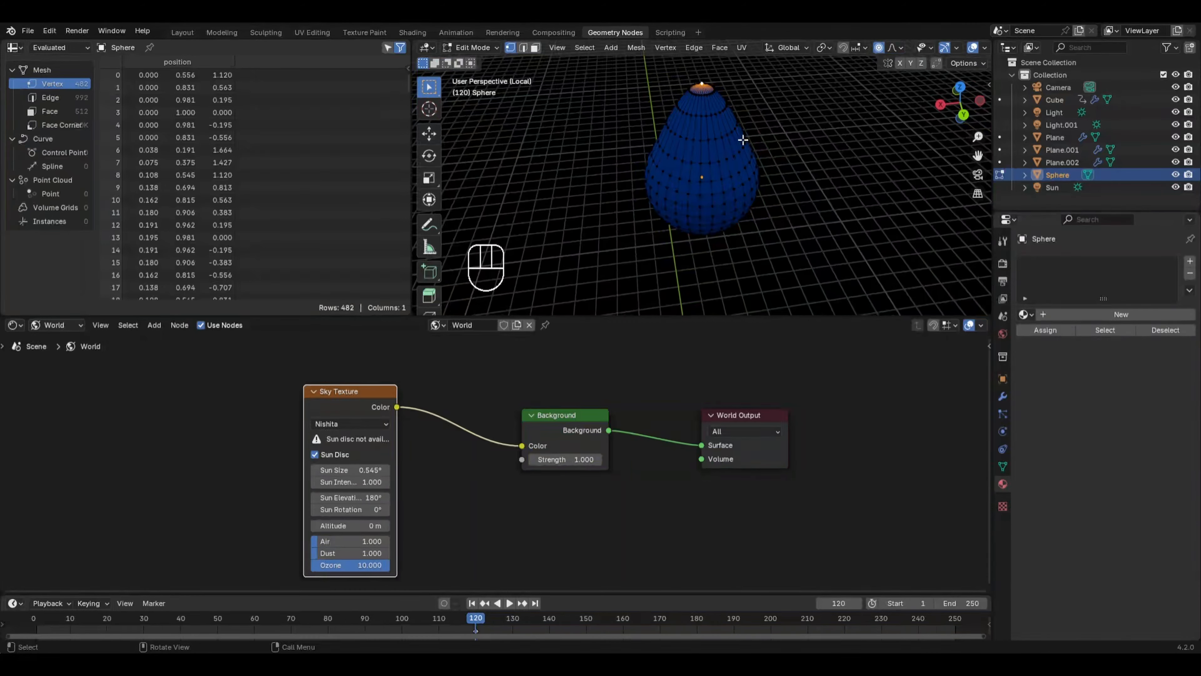
- Disable proportional editing, raise the teardrop's top vertex about 0.16 m along Z, and return to Object Mode
middle_click_drag(743, 139, 699, 121)
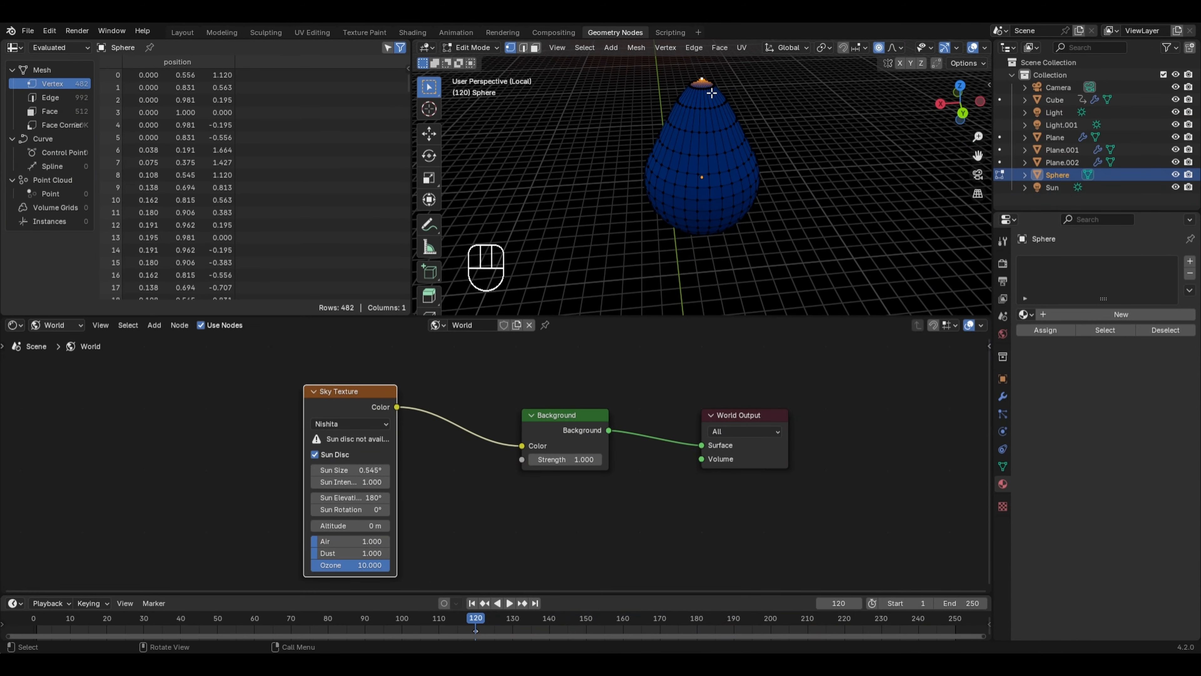
key("o")
key("g")
key("z")
left_click(715, 117)
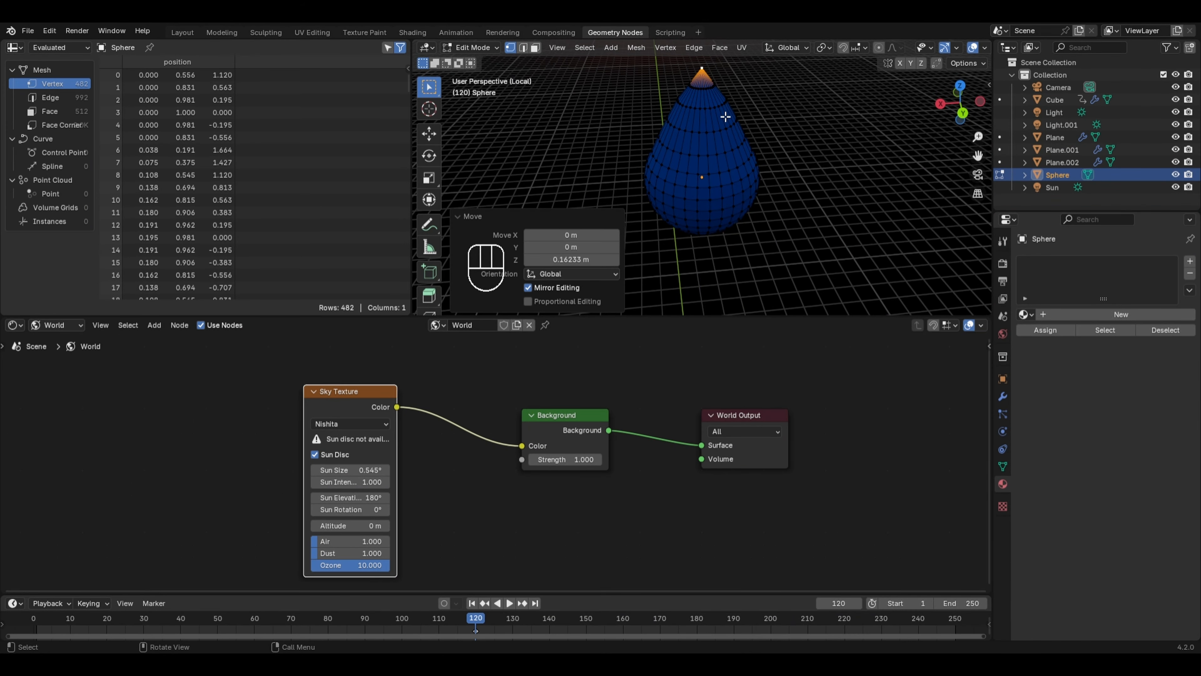
key("Tab")
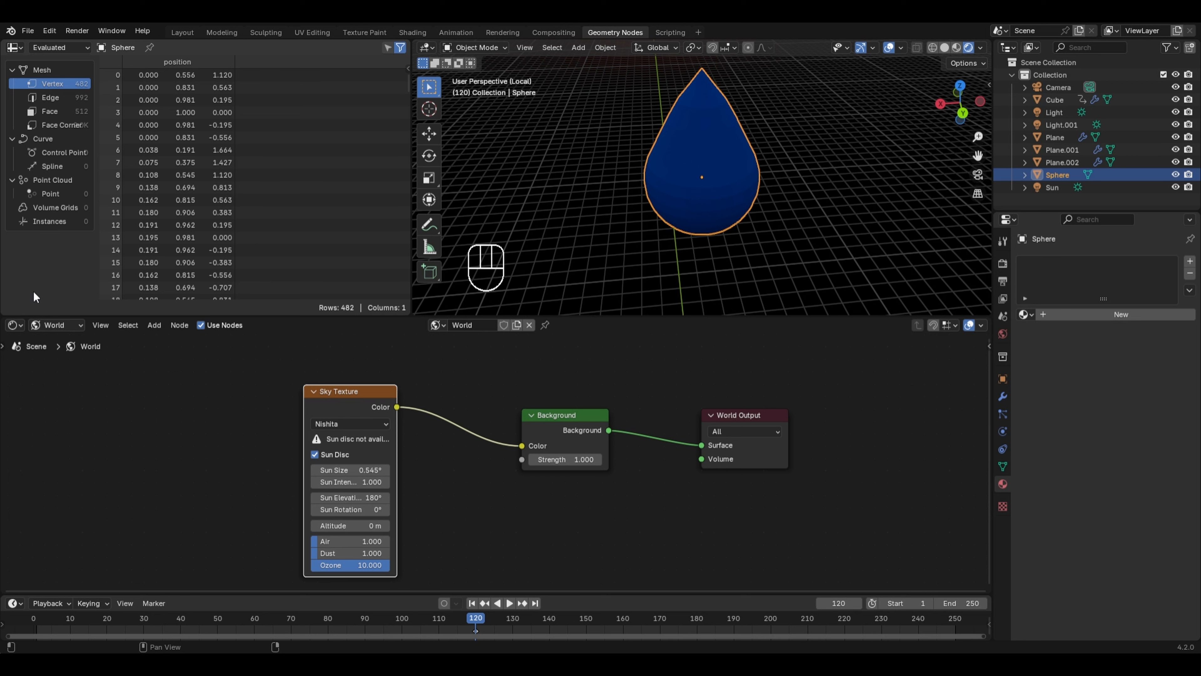
- Display the object shader nodes, assign Material.001 to the teardrop, and make the material a single-user copy
left_click(49, 321)
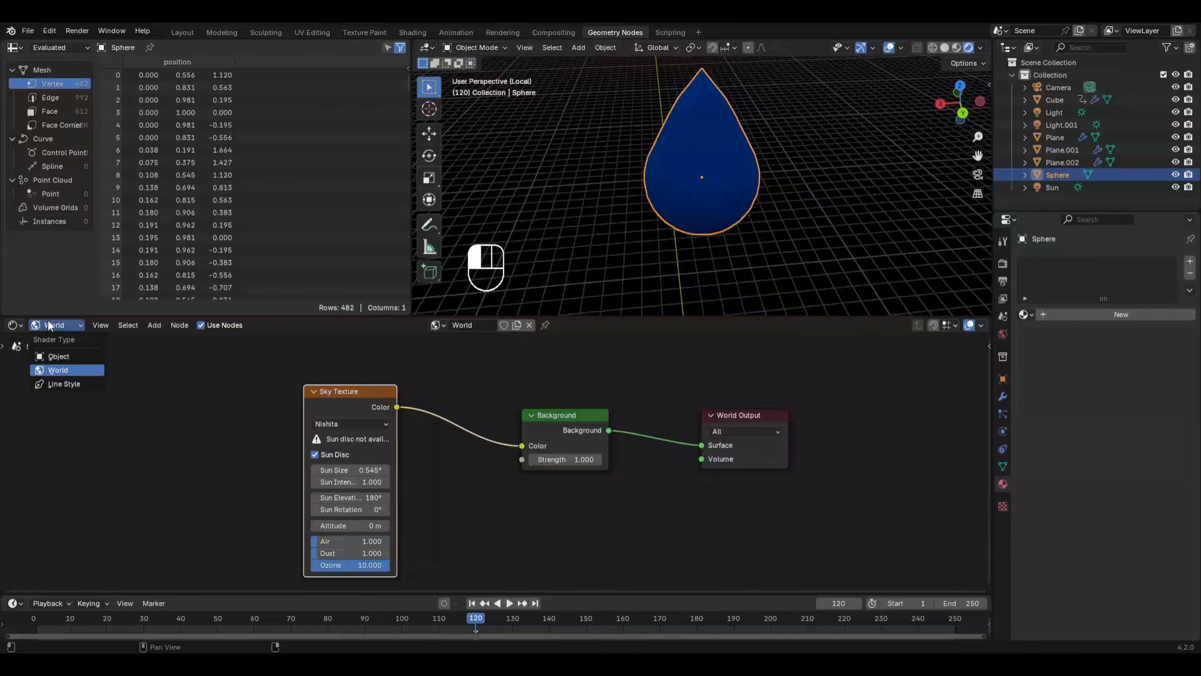
left_click(71, 355)
left_click(467, 326)
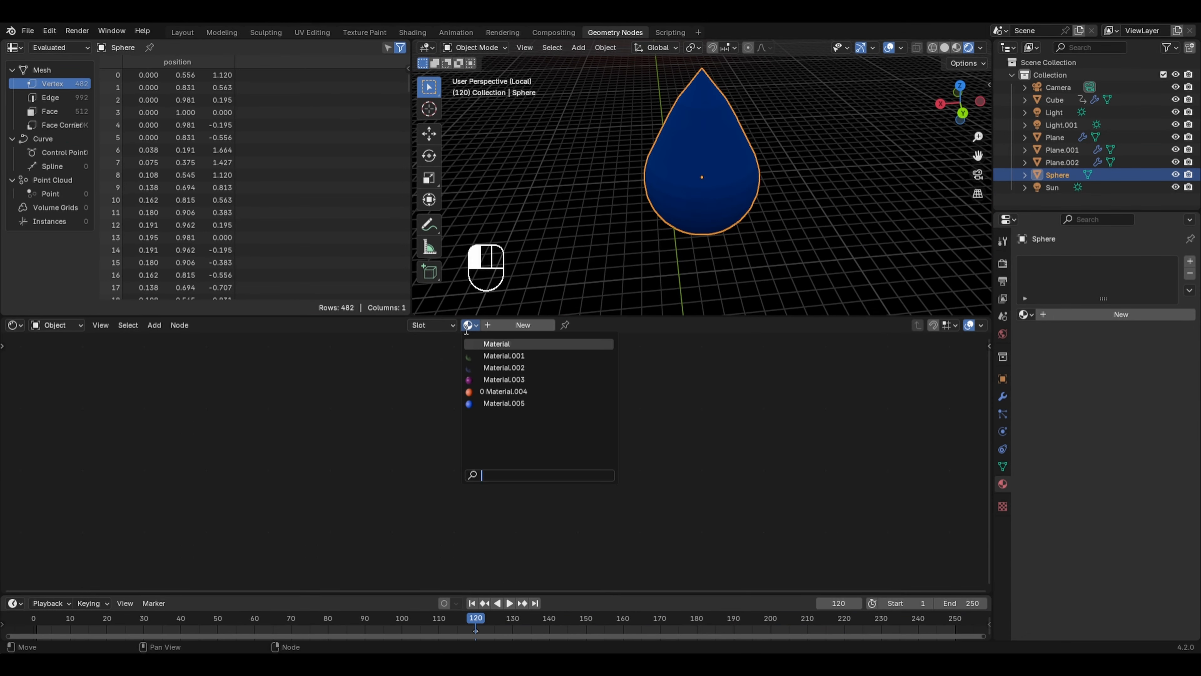
left_click(469, 353)
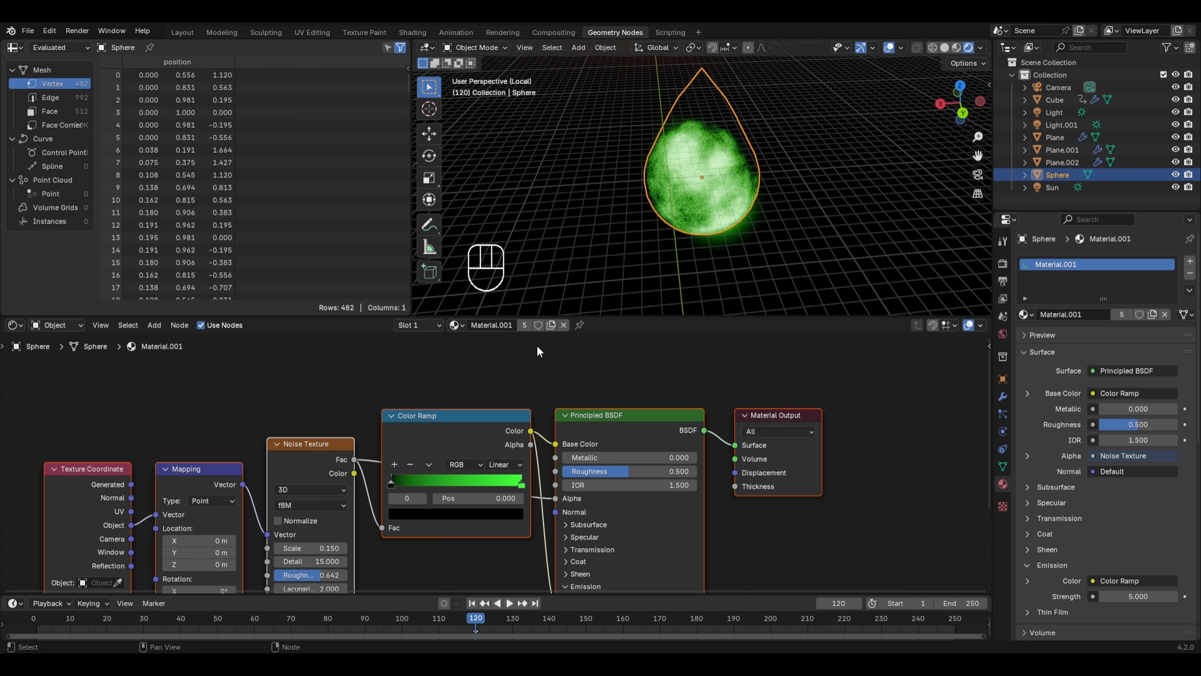
left_click(550, 325)
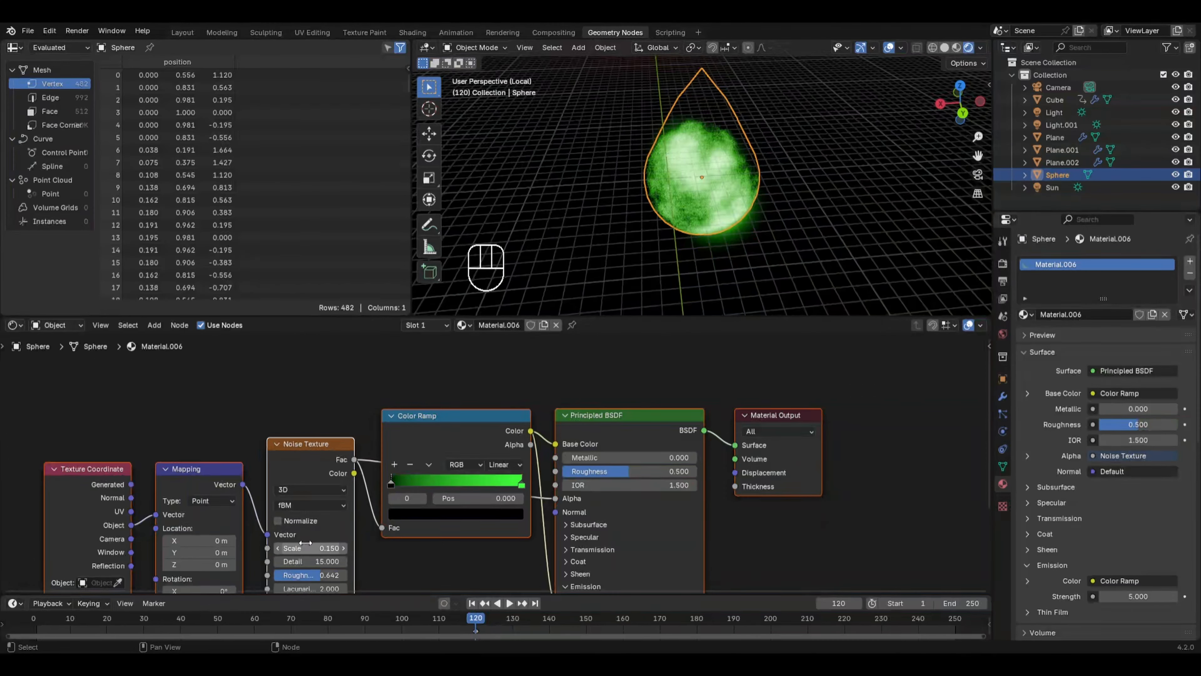
- Recolor the Color Ramp's bright green stop to orange and set the Noise Texture's Scale to 7.25
left_click_drag(305, 547, 510, 492)
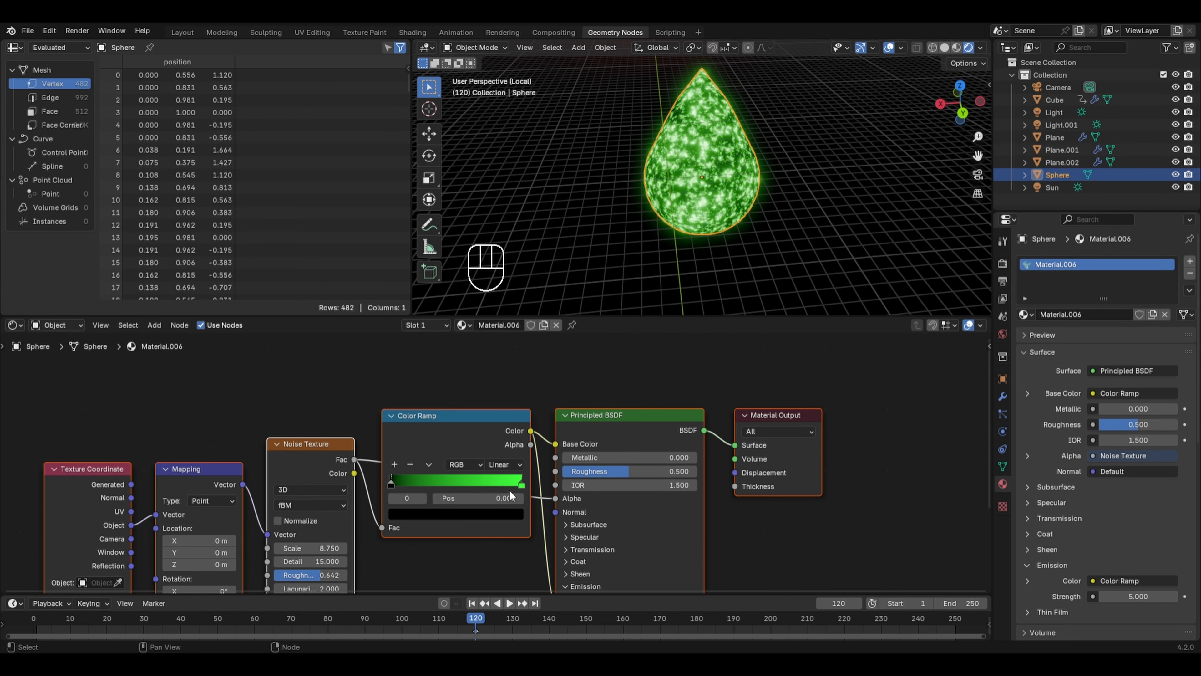
left_click(519, 481)
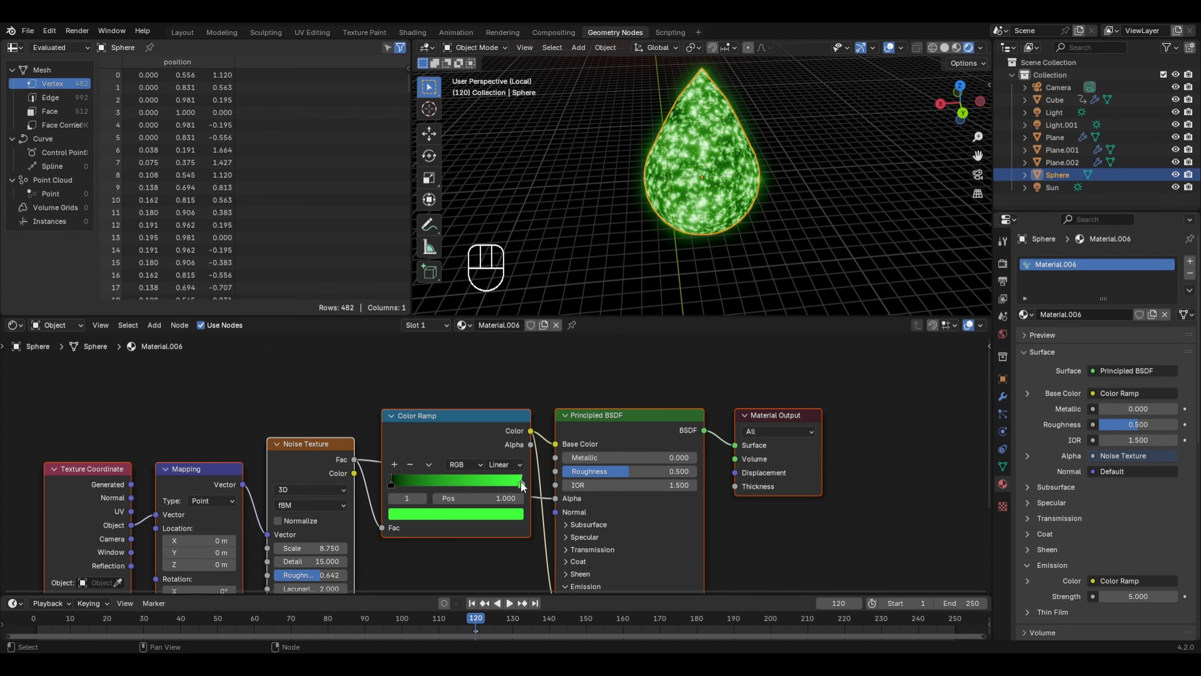
left_click(494, 519)
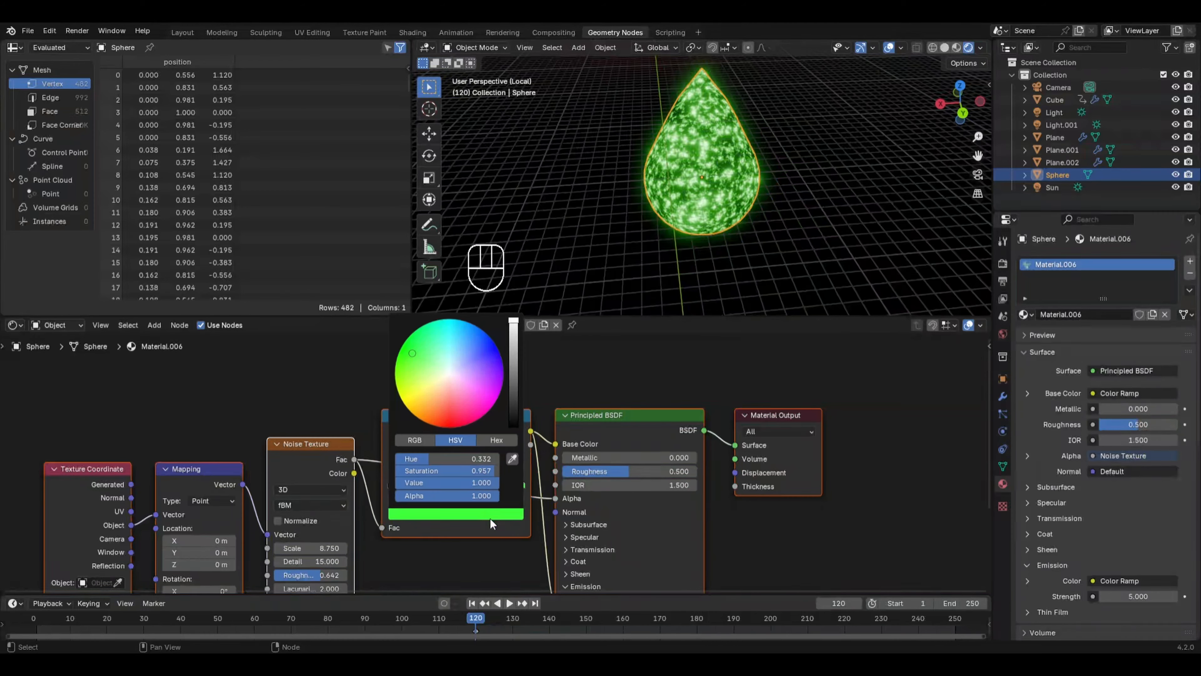
left_click_drag(428, 389, 427, 423)
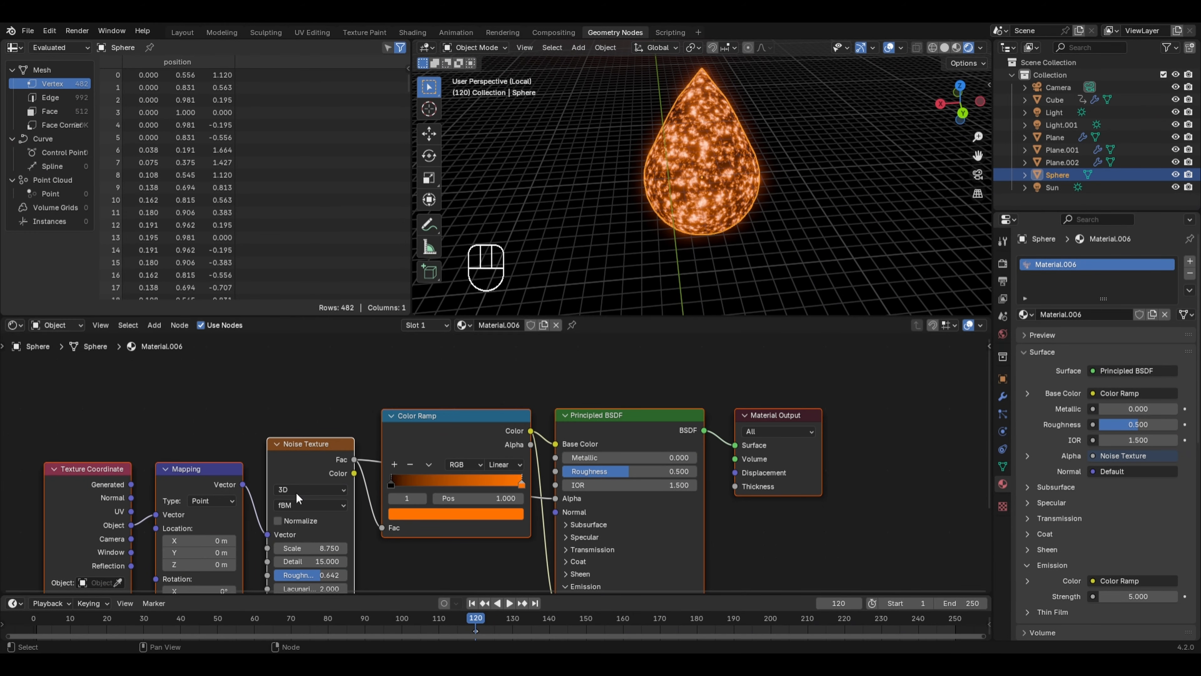
left_click_drag(320, 546, 303, 545)
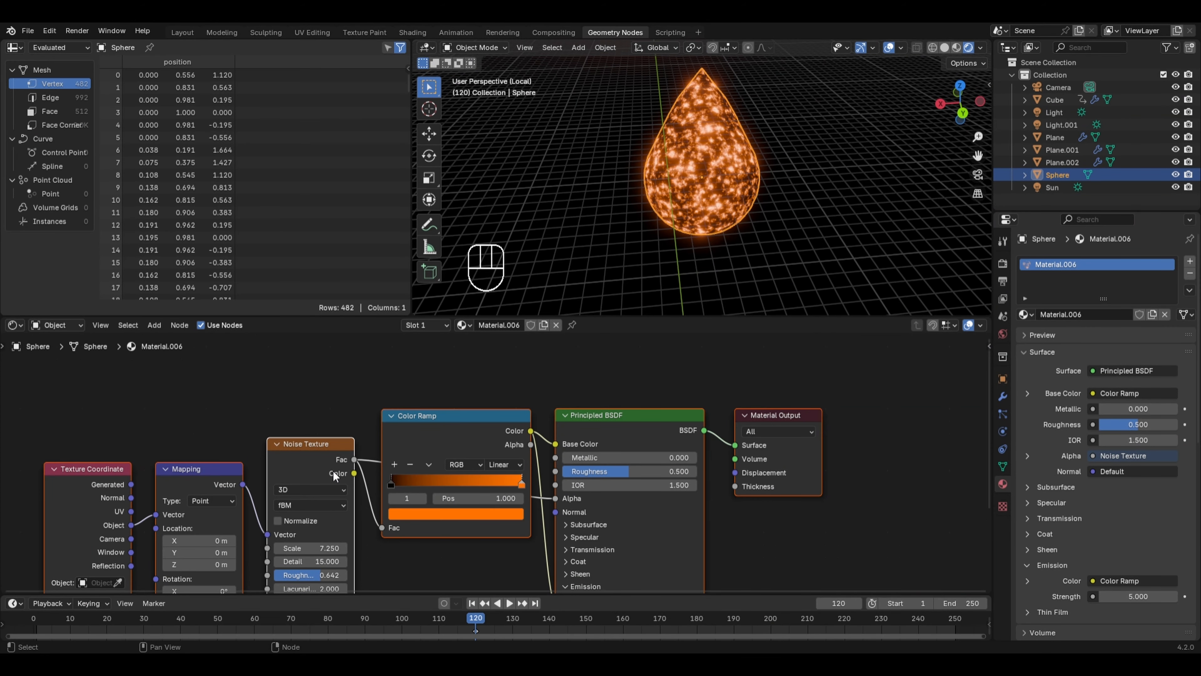
middle_click_drag(329, 467, 339, 438)
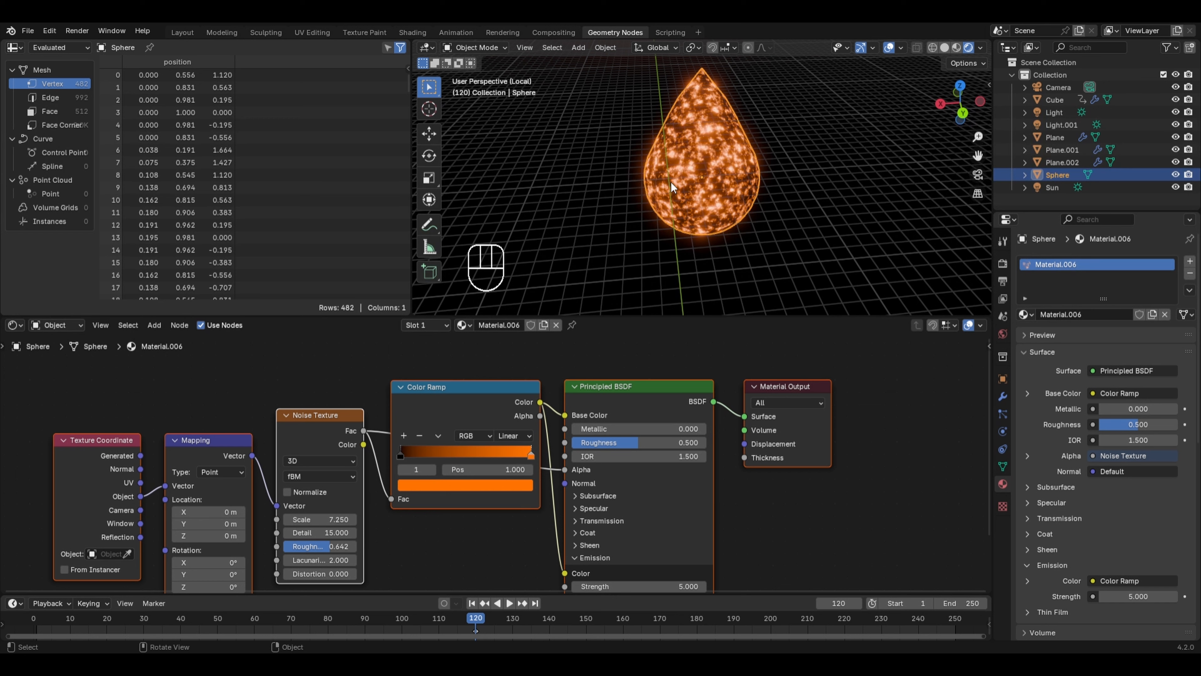
- Switch the viewport to Solid shading and exit the teardrop's local view to show the full scene
scroll(675, 186, "down", 2)
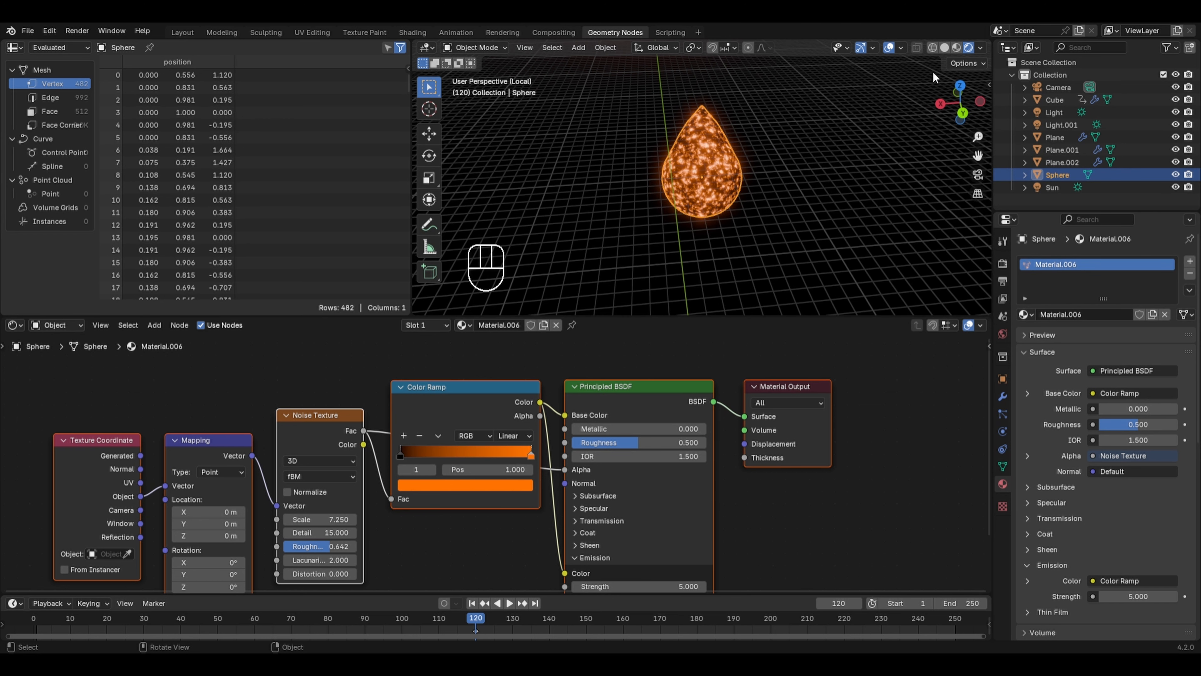
left_click(945, 48)
key("KP_Divide")
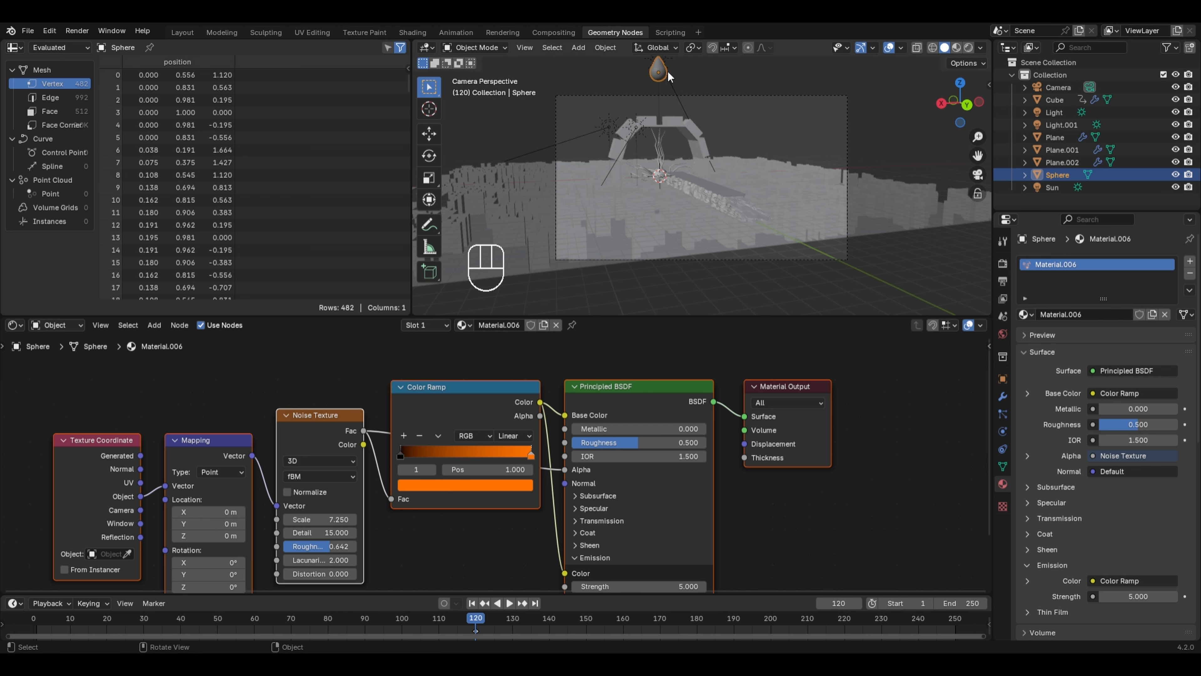
- Add a cube at the scene center and scale its mesh by 20 in Edit Mode so it encloses the arch
middle_click_drag(670, 77, 646, 203)
middle_click_drag(740, 175, 738, 186)
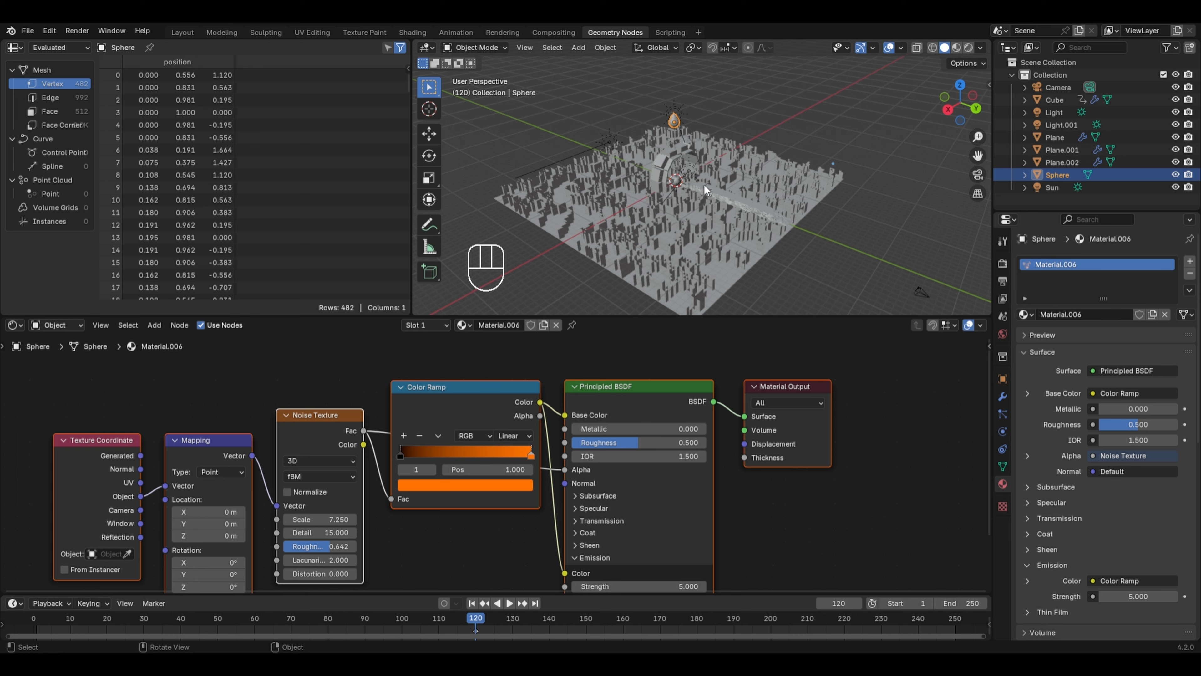
key("shift+a")
mouse_move(576, 136)
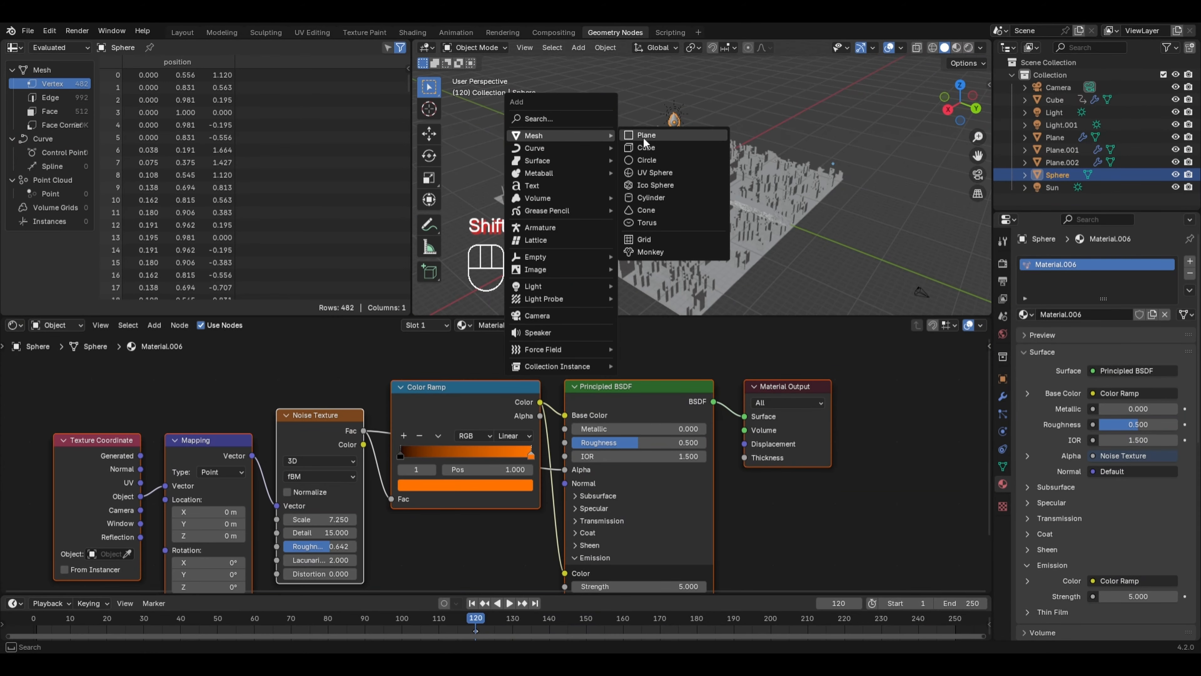
left_click(639, 145)
key("Tab")
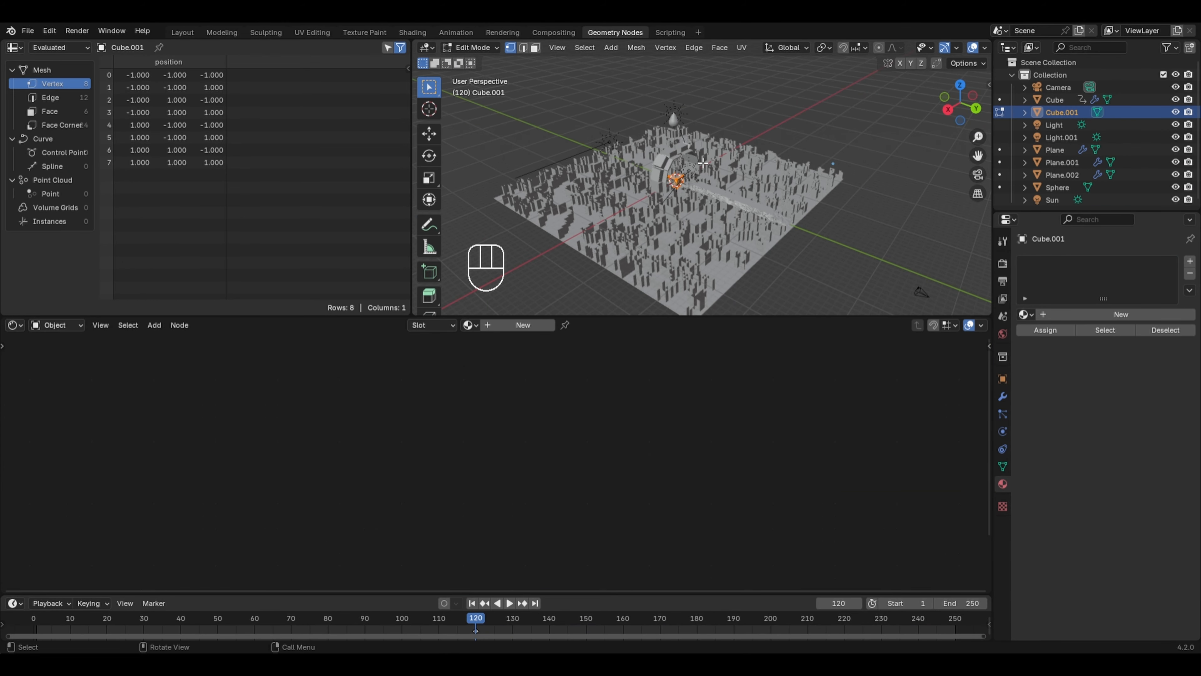
key("s")
key("KP_2")
key("KP_0")
key("KP_Enter")
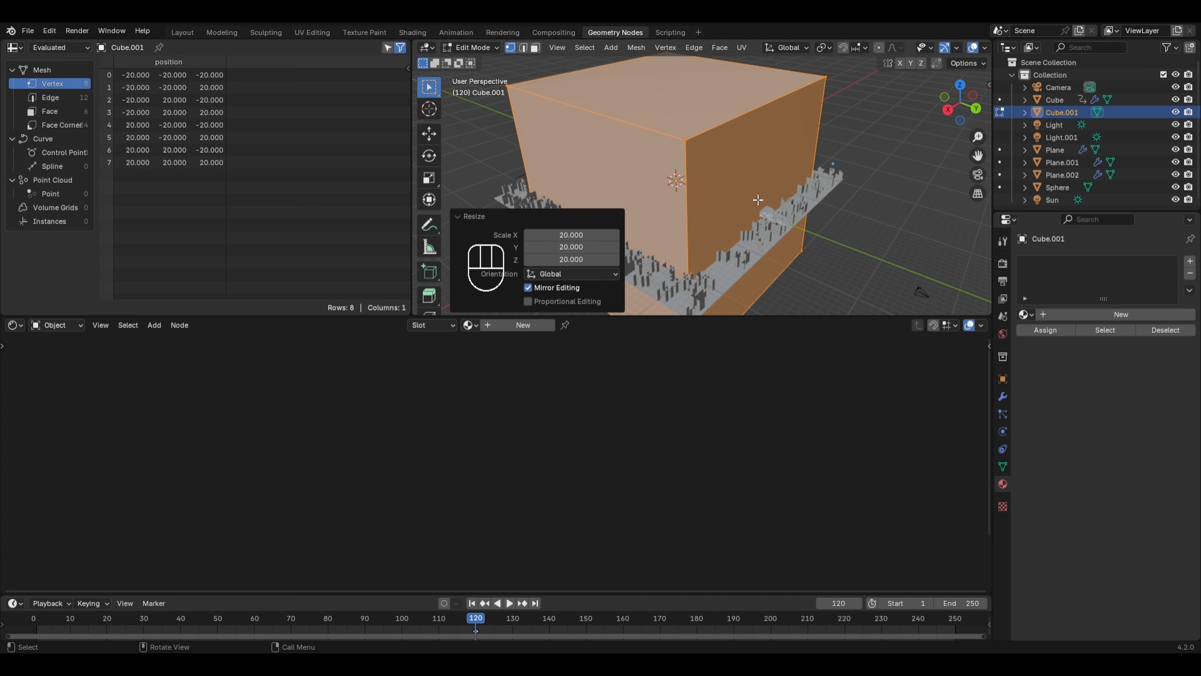
key("Tab")
- Switch the node editor to the Geometry Node Editor and create a new node tree for the large cube
left_click(14, 325)
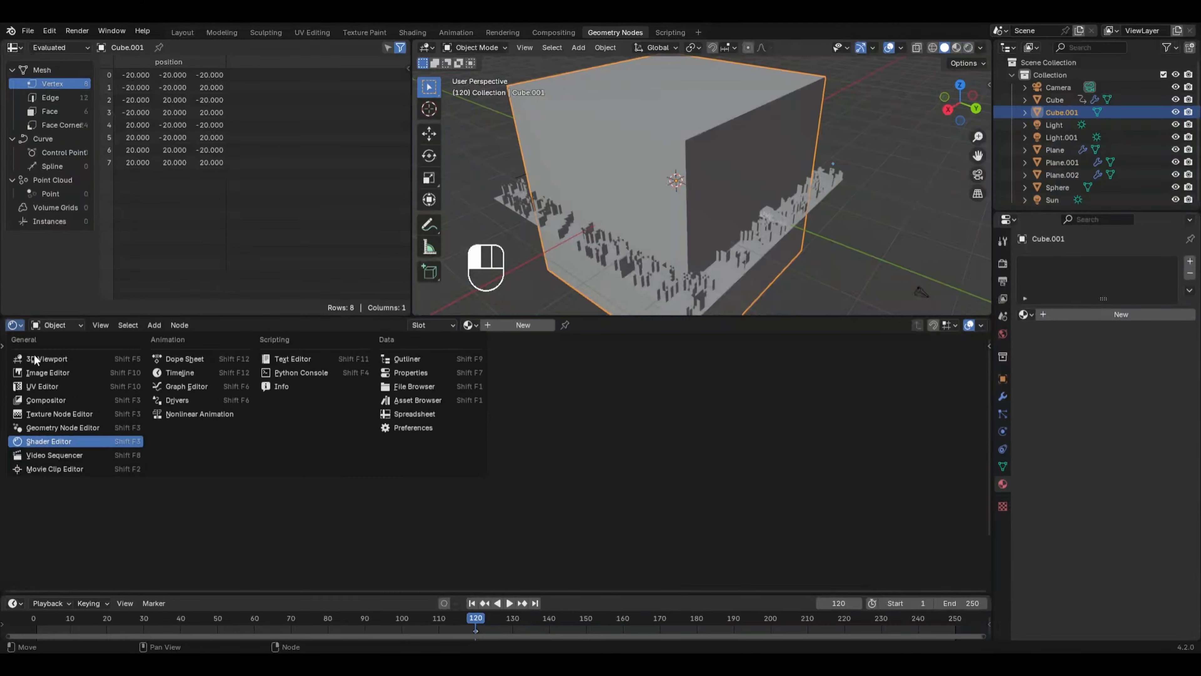
left_click(54, 427)
left_click(502, 325)
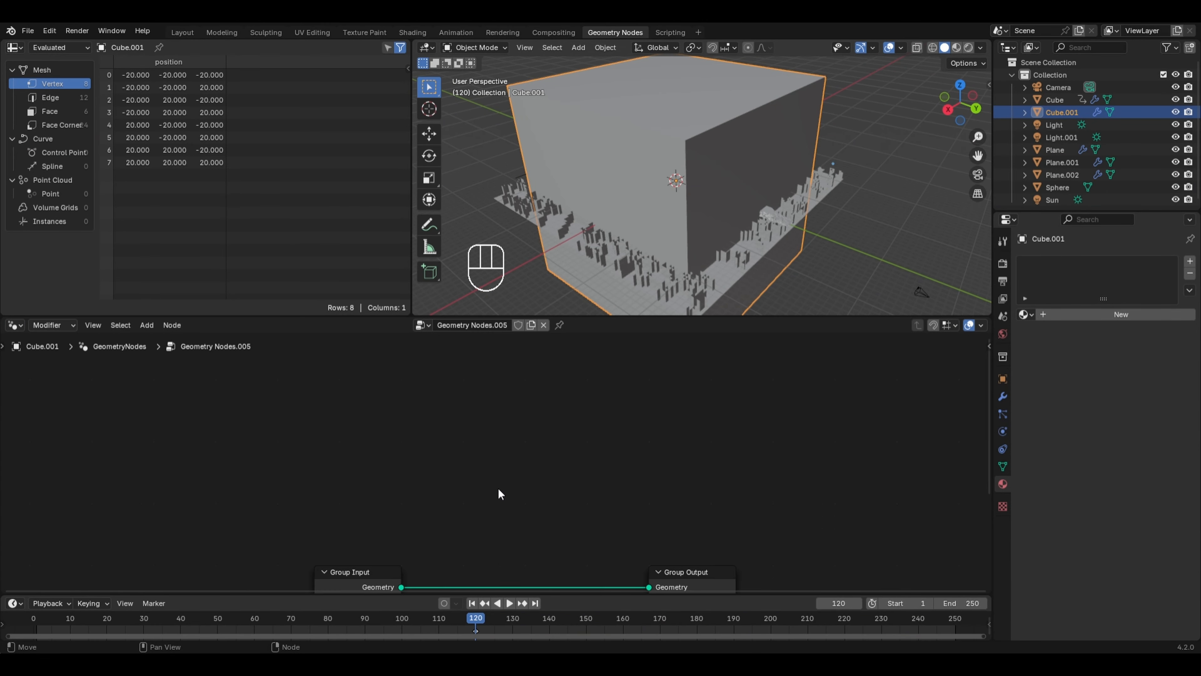
middle_click_drag(498, 489, 559, 403)
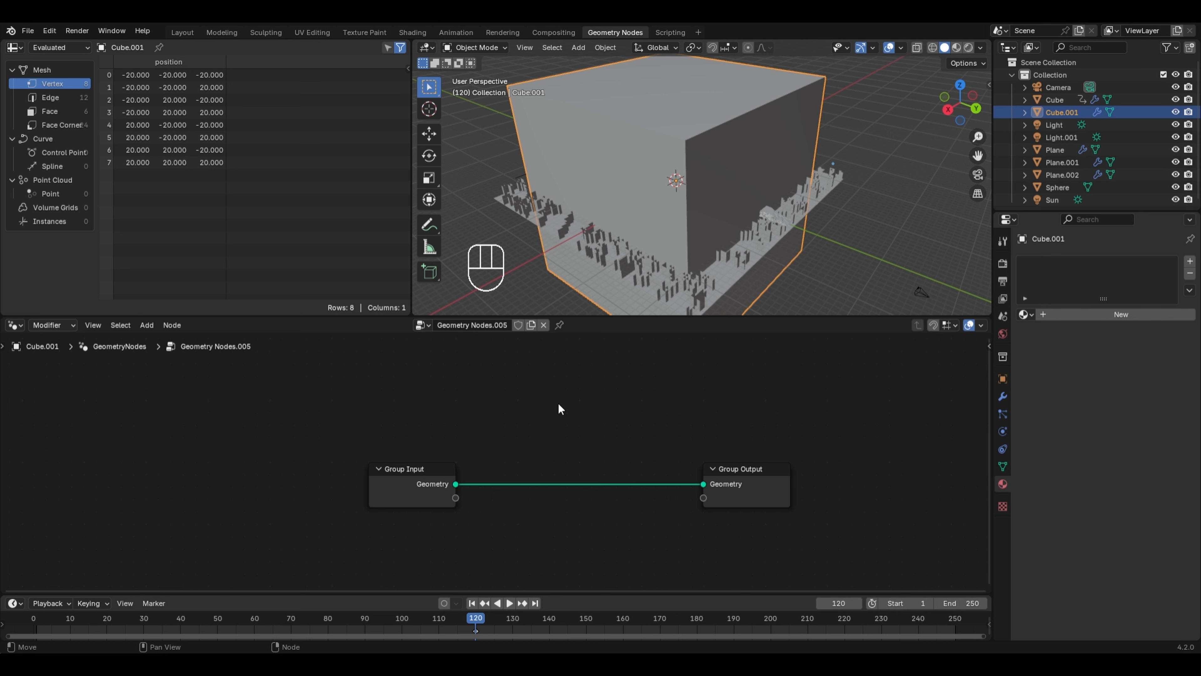
- Insert a Mesh to Volume node between Group Input and Group Output, and move Group Output away to make room
key("shift+a")
mouse_move(559, 404)
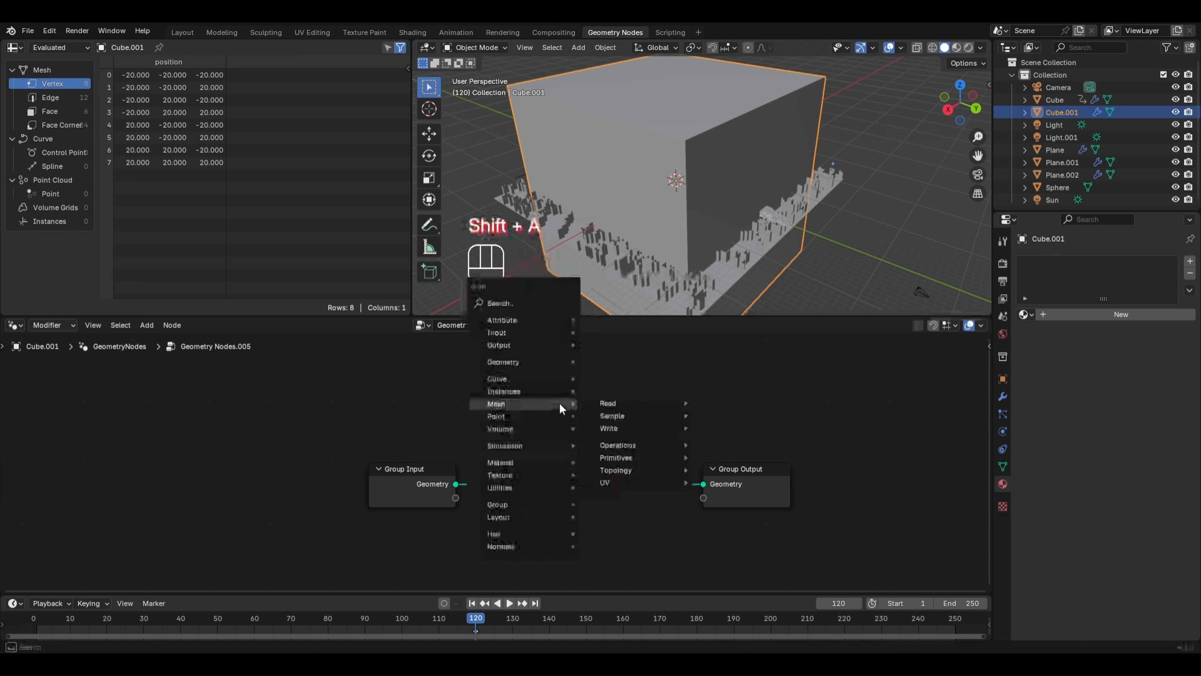
mouse_move(601, 444)
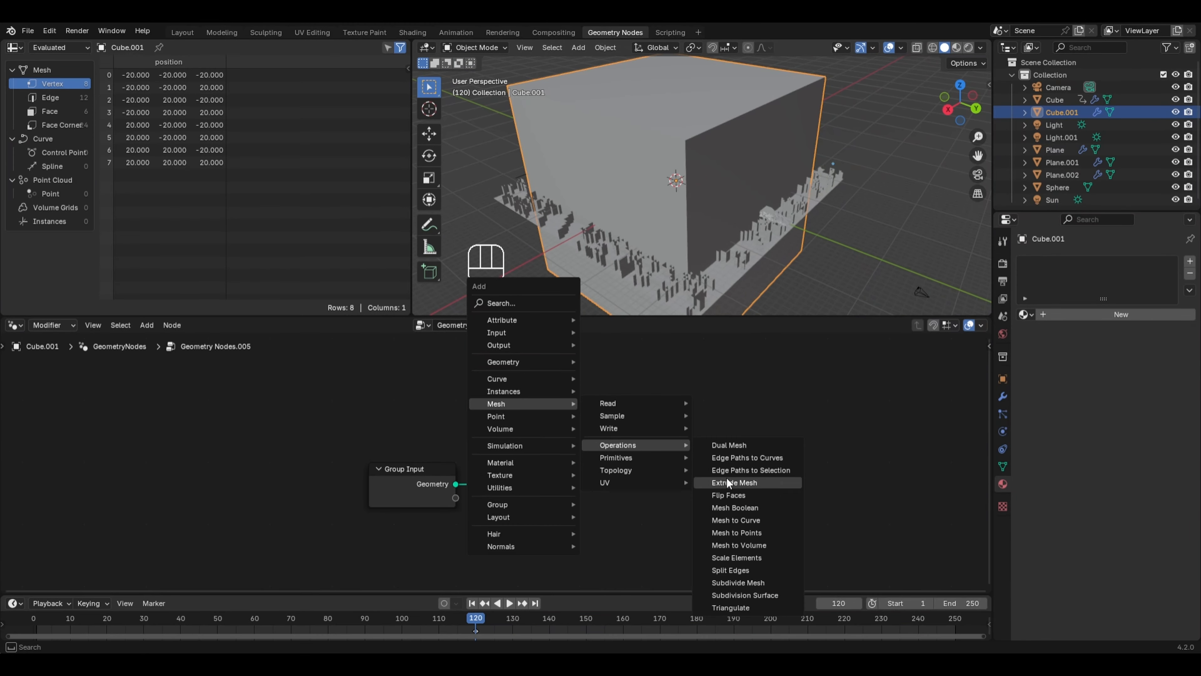
left_click(734, 544)
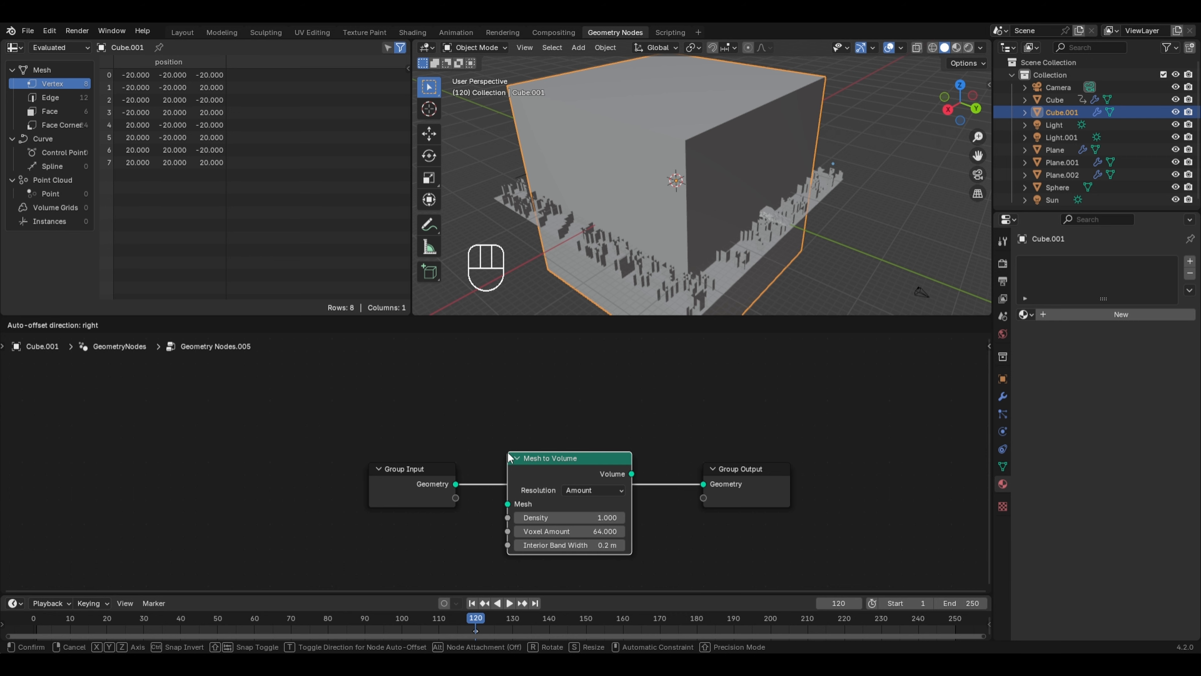
left_click(642, 469)
middle_click_drag(623, 457, 524, 435)
left_click_drag(660, 457, 840, 458)
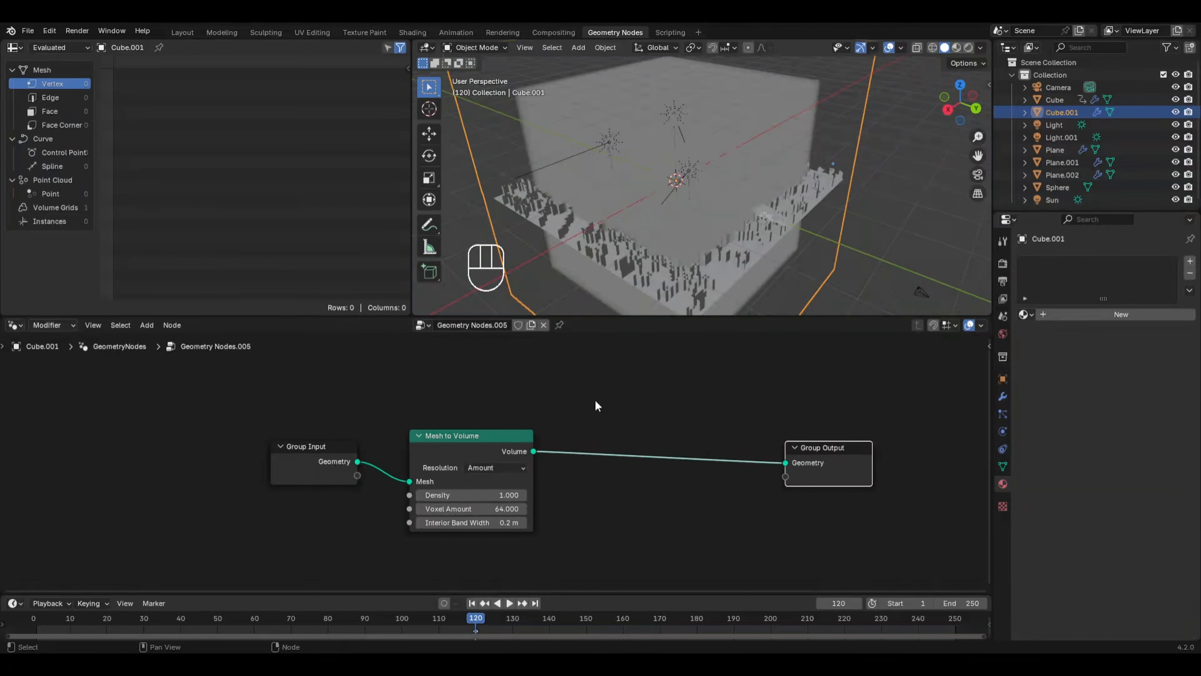
- Insert a Distribute Points in Volume node after Mesh to Volume and set its Density to 0.1
key("shift+a")
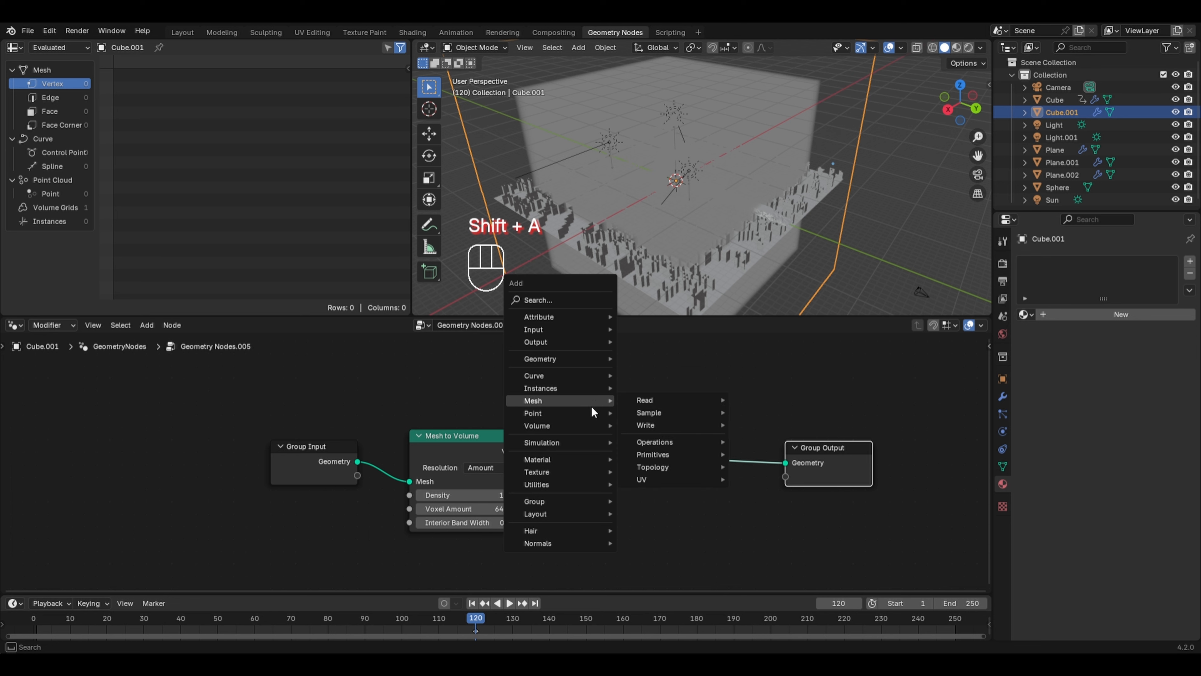
mouse_move(578, 411)
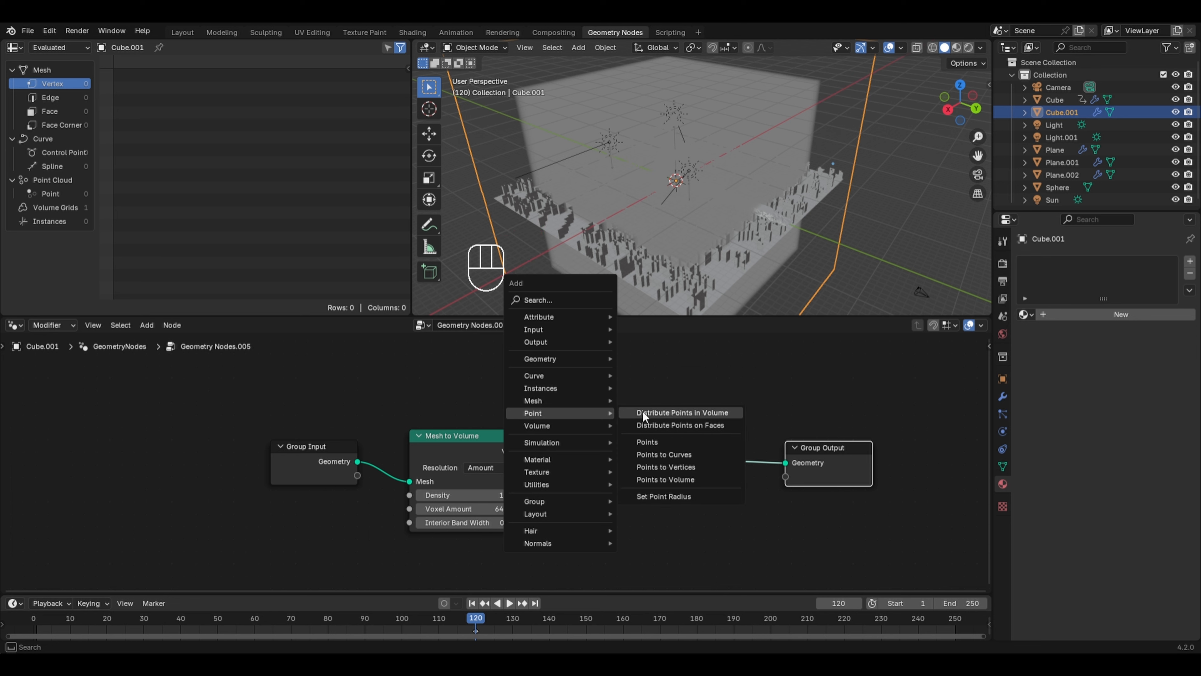
left_click(643, 412)
left_click(586, 411)
double_click(632, 477)
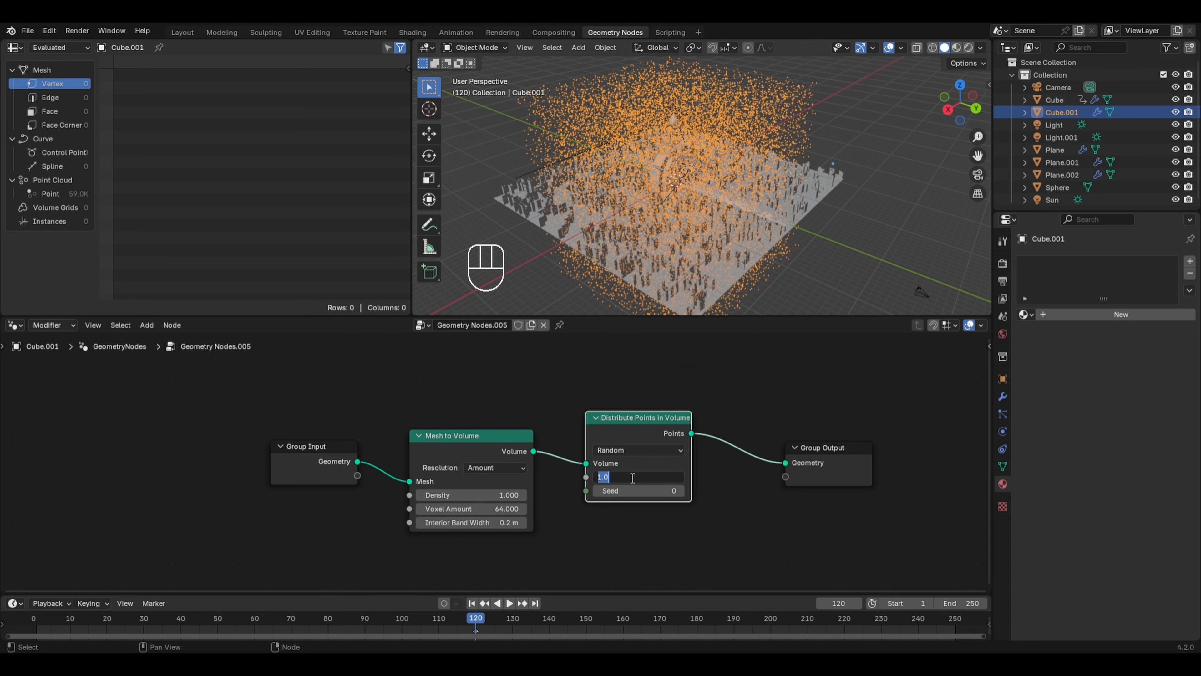
key("BackSpace")
type("0.1")
key("Return")
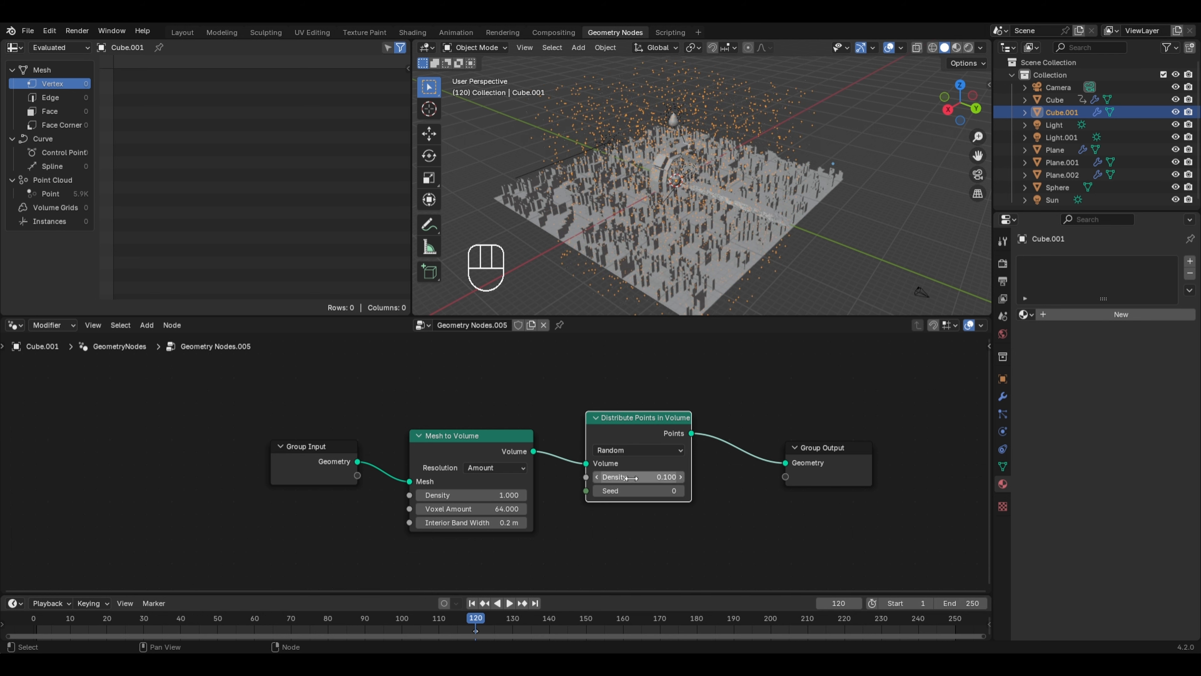
middle_click_drag(748, 268, 677, 145)
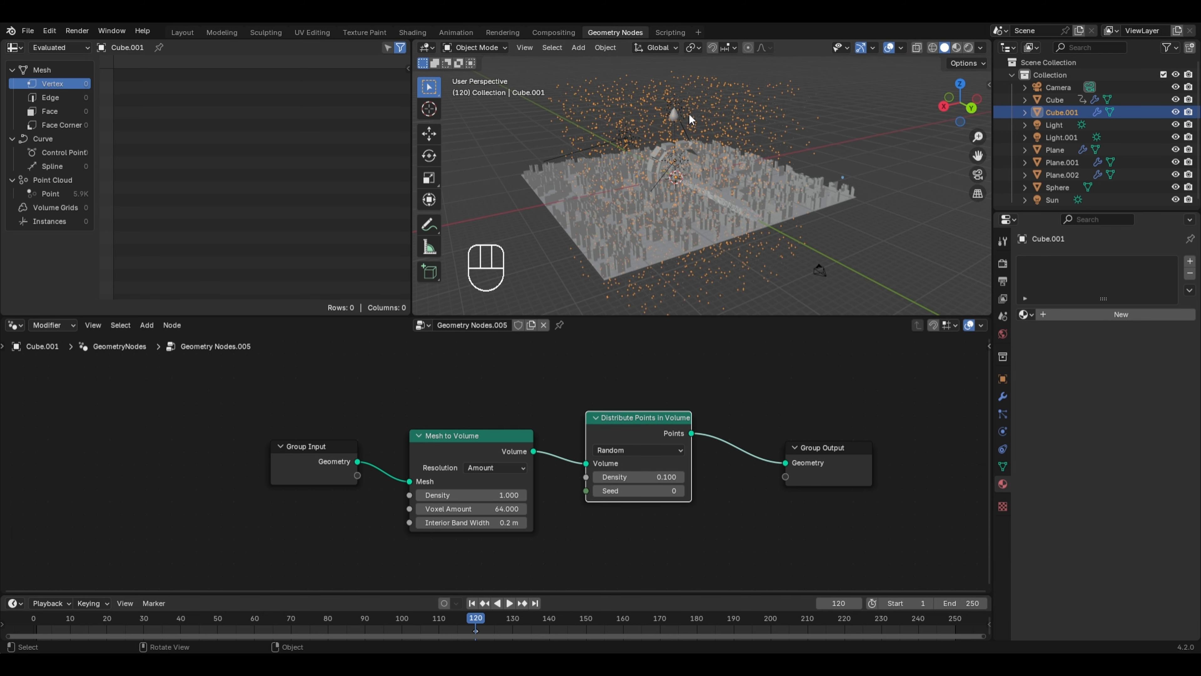
- Make room before Group Output and insert an Instance on Points node after Distribute Points in Volume
left_click_drag(834, 481, 908, 480)
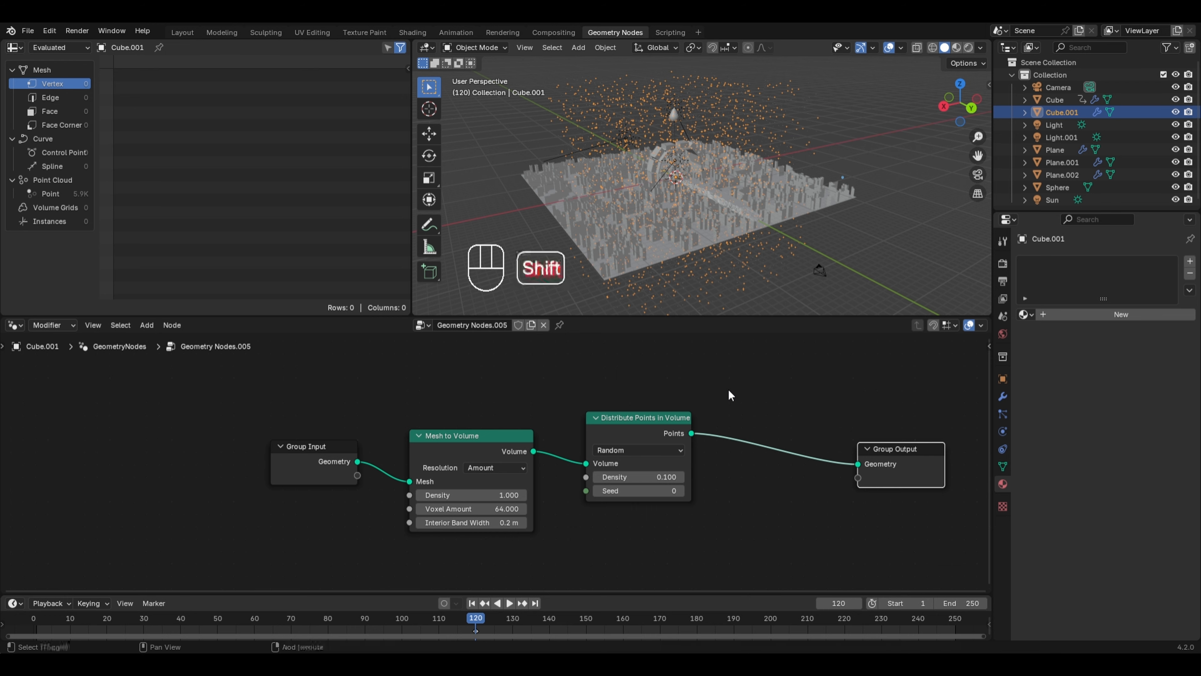
key("shift+a")
mouse_move(719, 366)
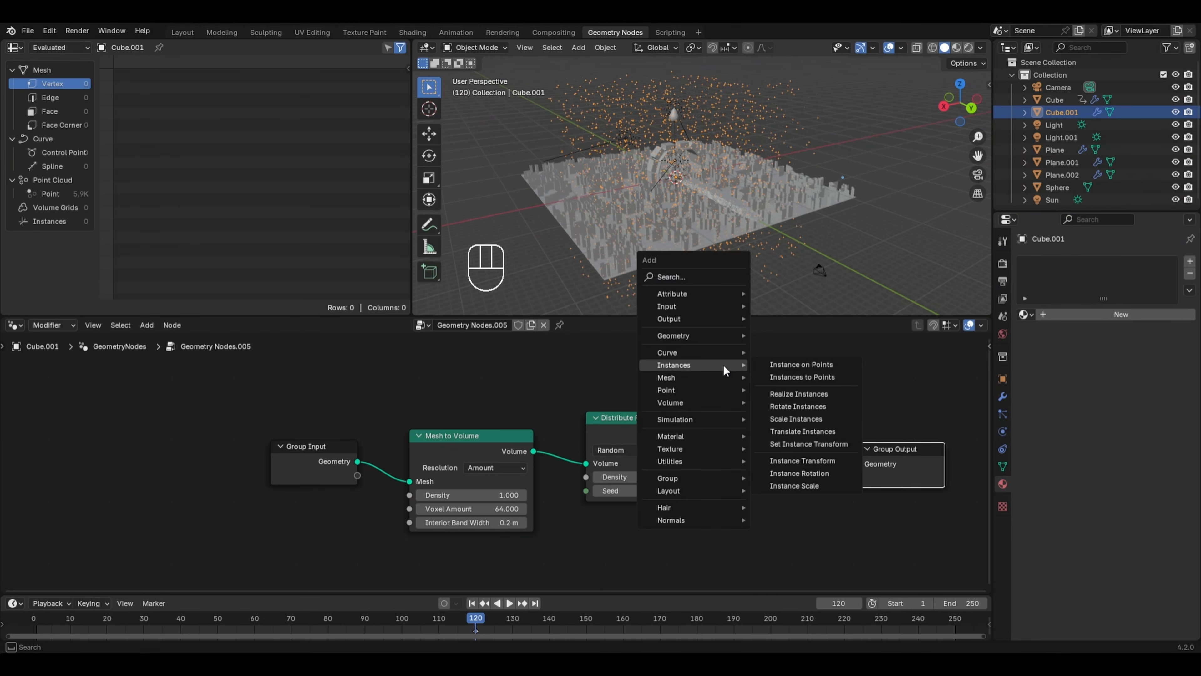
left_click(778, 364)
left_click(736, 385)
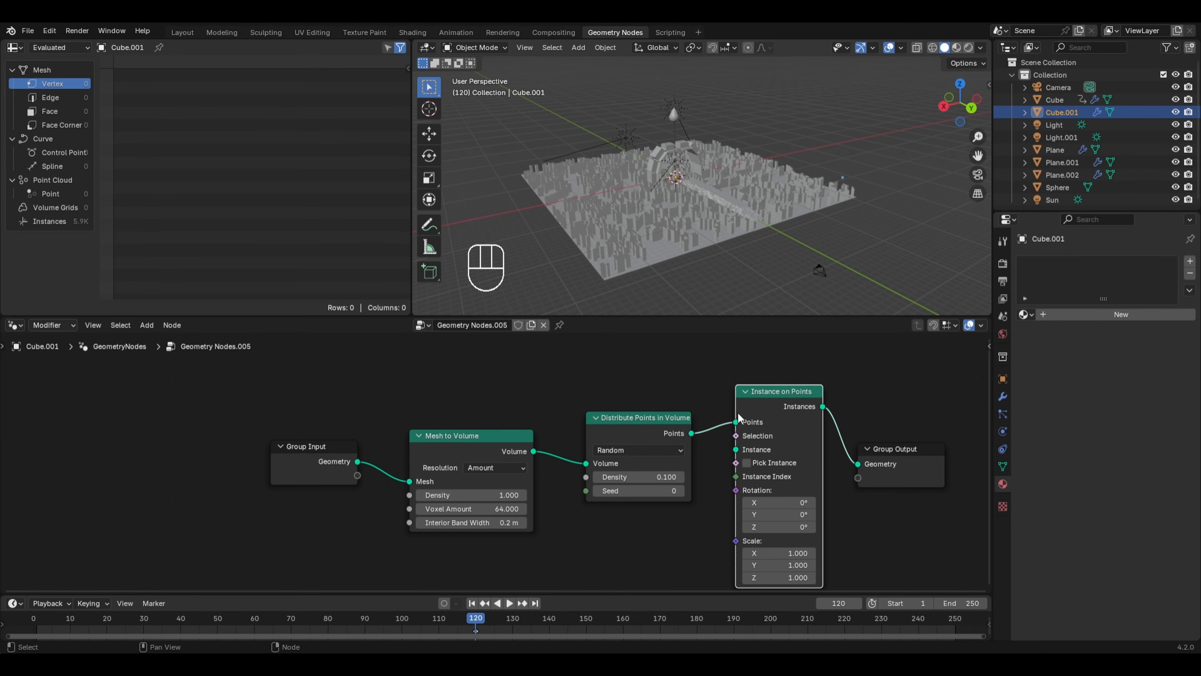
- Bring the teardrop Sphere into the large cube's node tree as Object Info and connect its Geometry to the Instance input of Instance on Points
left_click(676, 118)
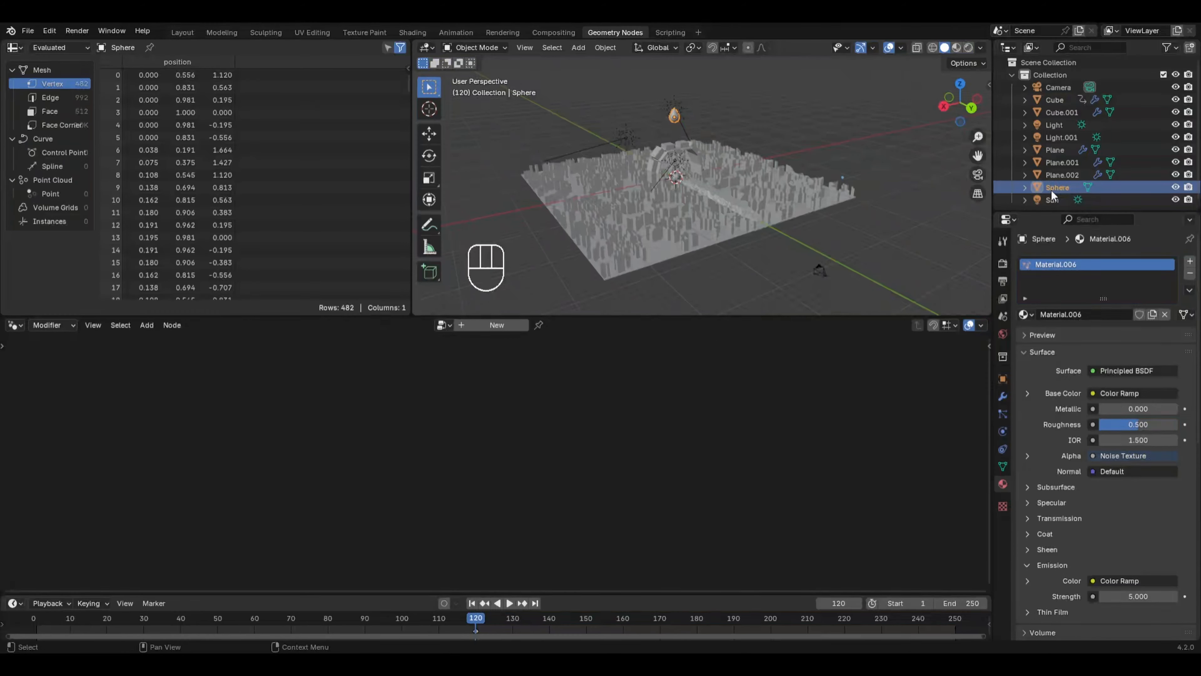
left_click(1058, 112)
left_click_drag(1057, 187, 595, 497)
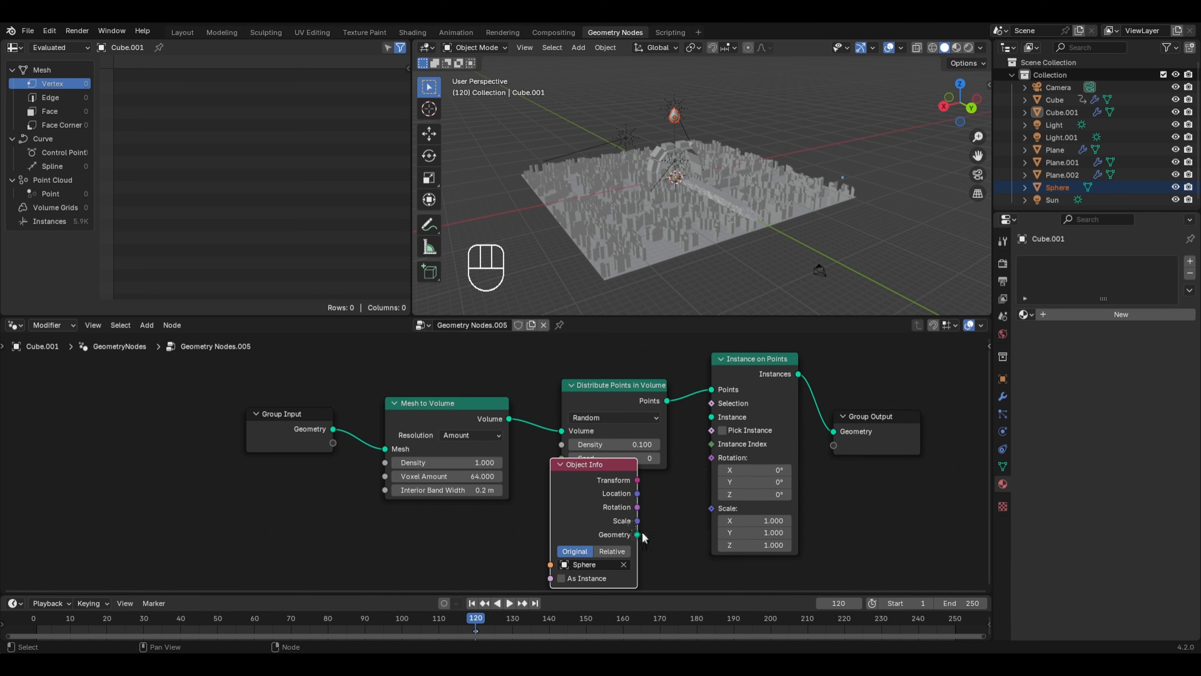
left_click_drag(639, 535, 712, 417)
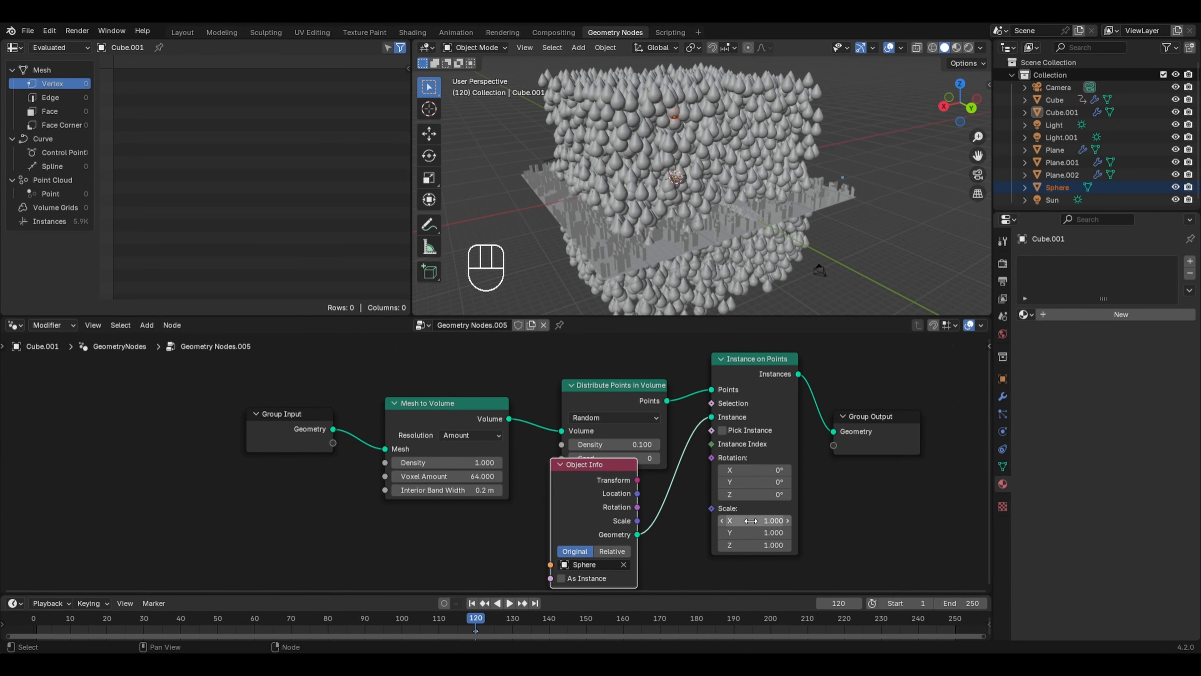
- Set the Instance on Points Scale to 0.2 on all axes and the Distribute Points in Volume Density to 0.03
left_click_drag(751, 521, 751, 546)
type(".")
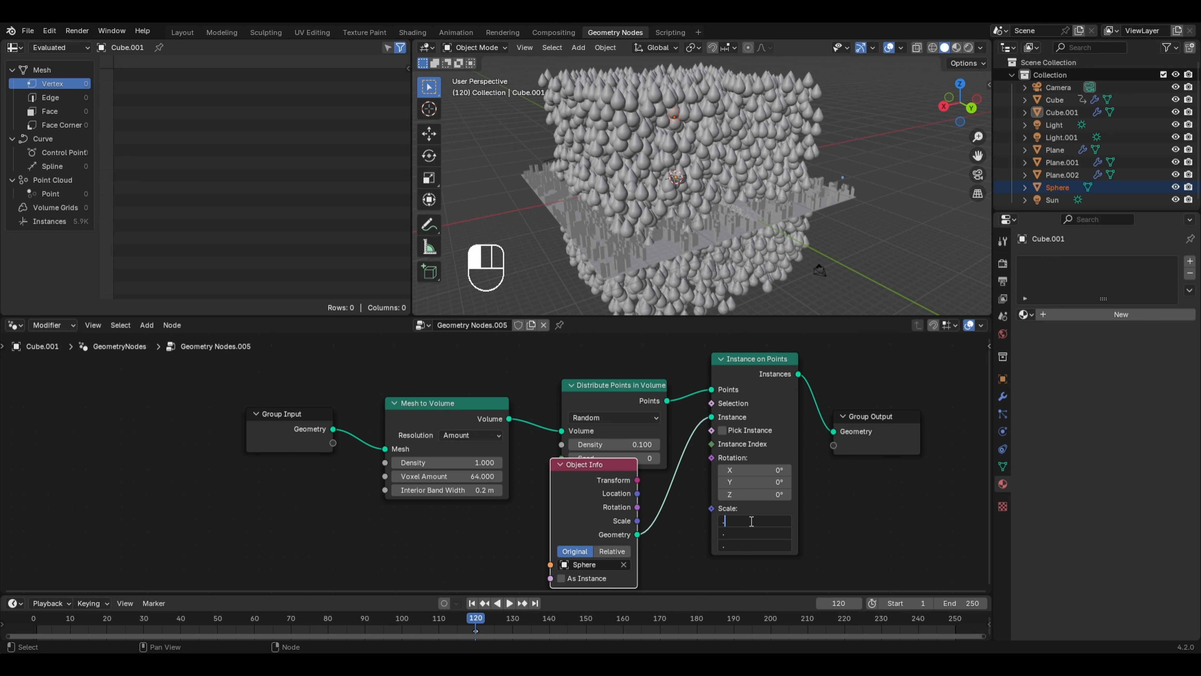
type("2")
key("Return")
left_click(620, 444)
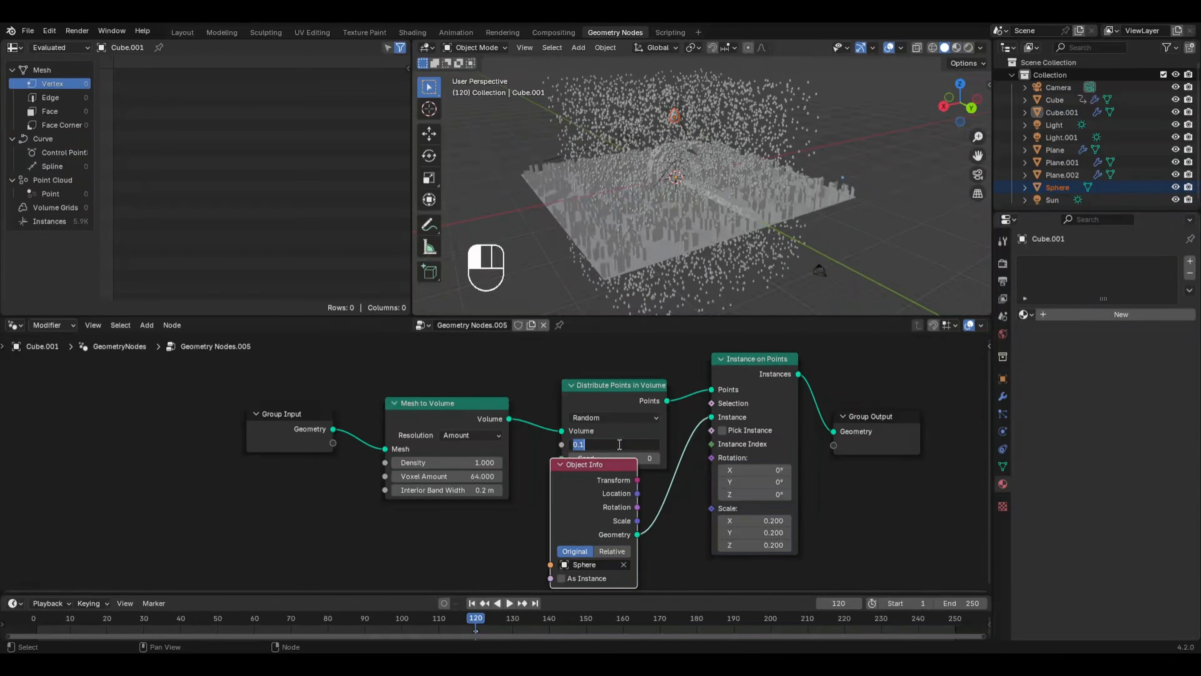
type(".03")
key("Return")
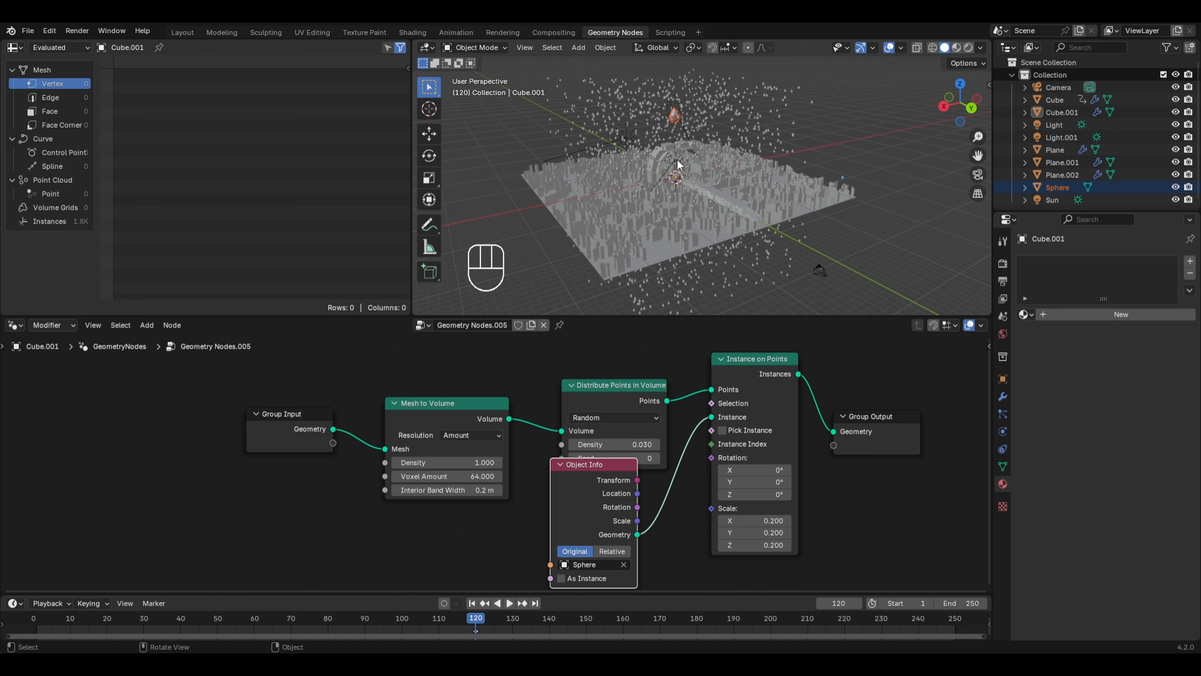
- Show the scene through the camera with Rendered viewport shading
key("KP_0")
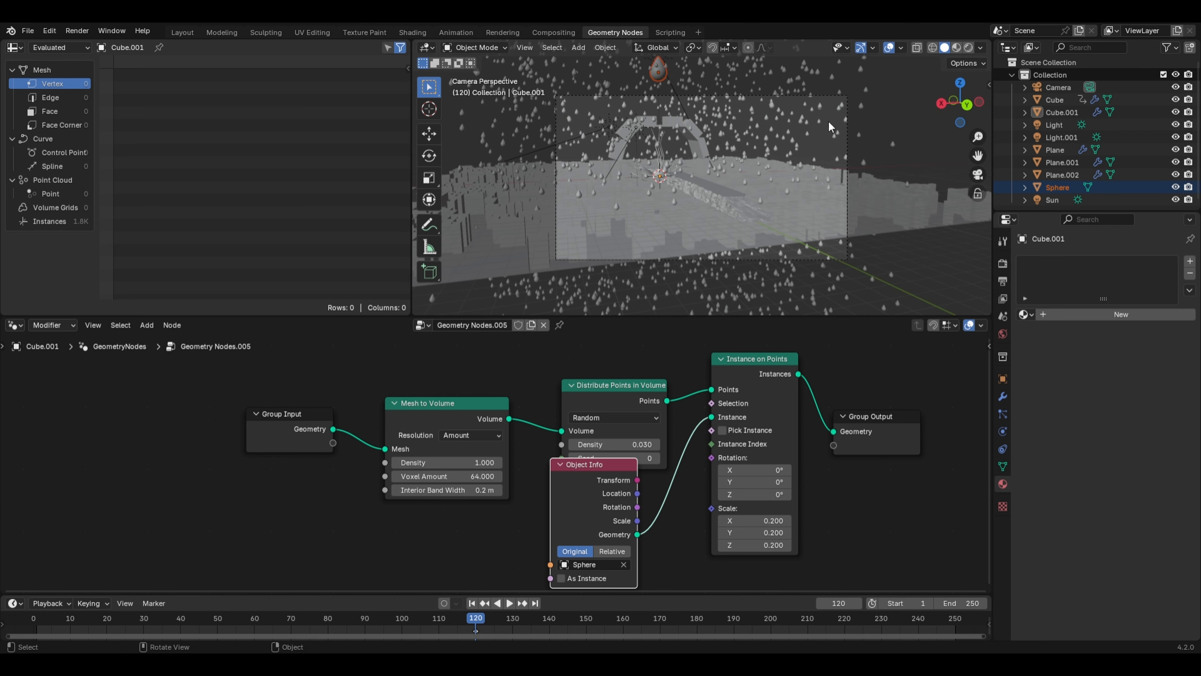
left_click(969, 48)
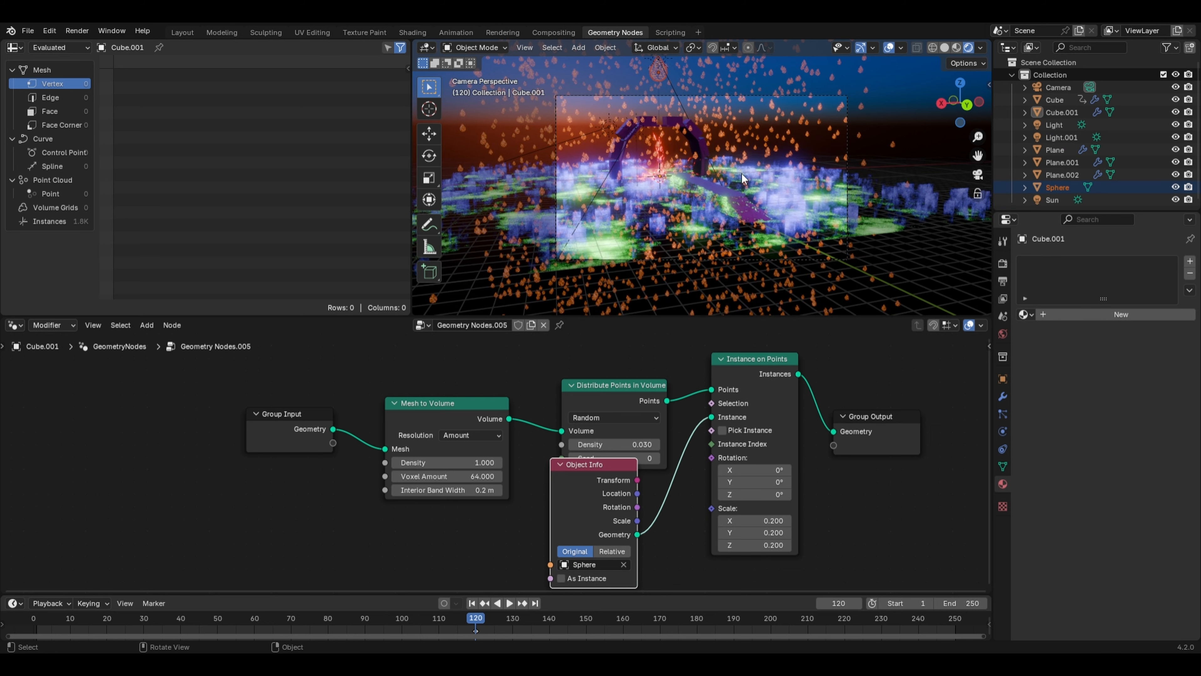
scroll(667, 182, "up", 2)
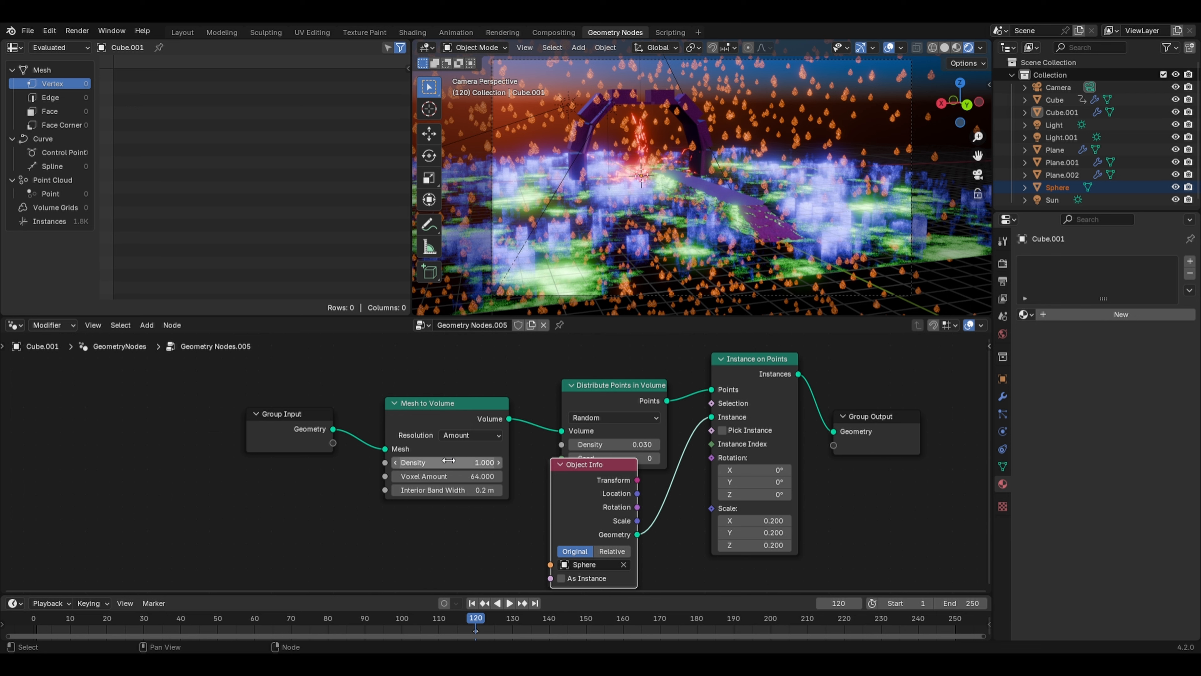
- Try a Density of 0.1 on the Mesh to Volume node and settle on 0.3
left_click(462, 462)
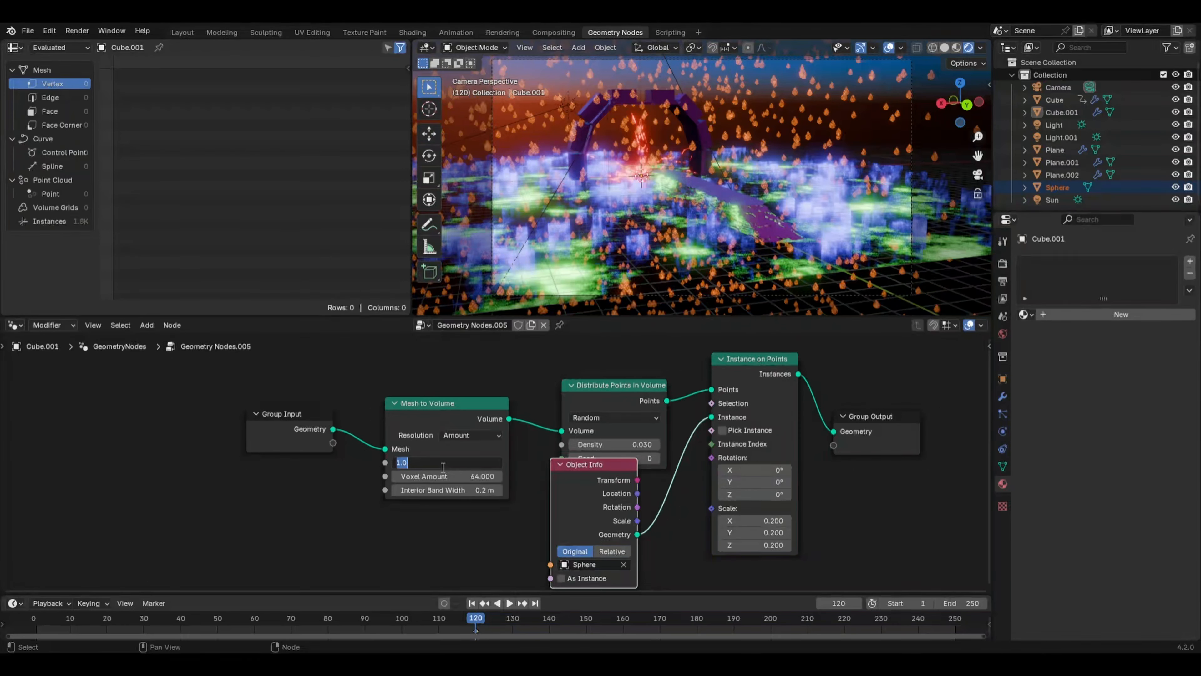
type(".1")
key("Return")
left_click(462, 463)
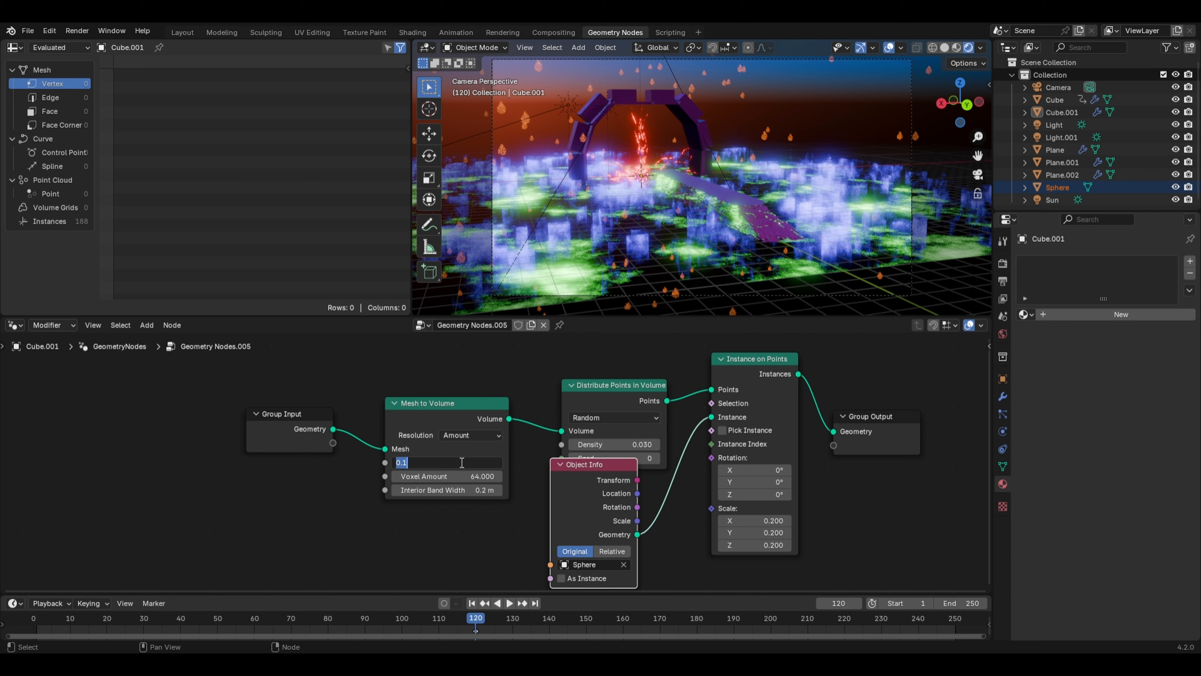
type(".3")
key("Return")
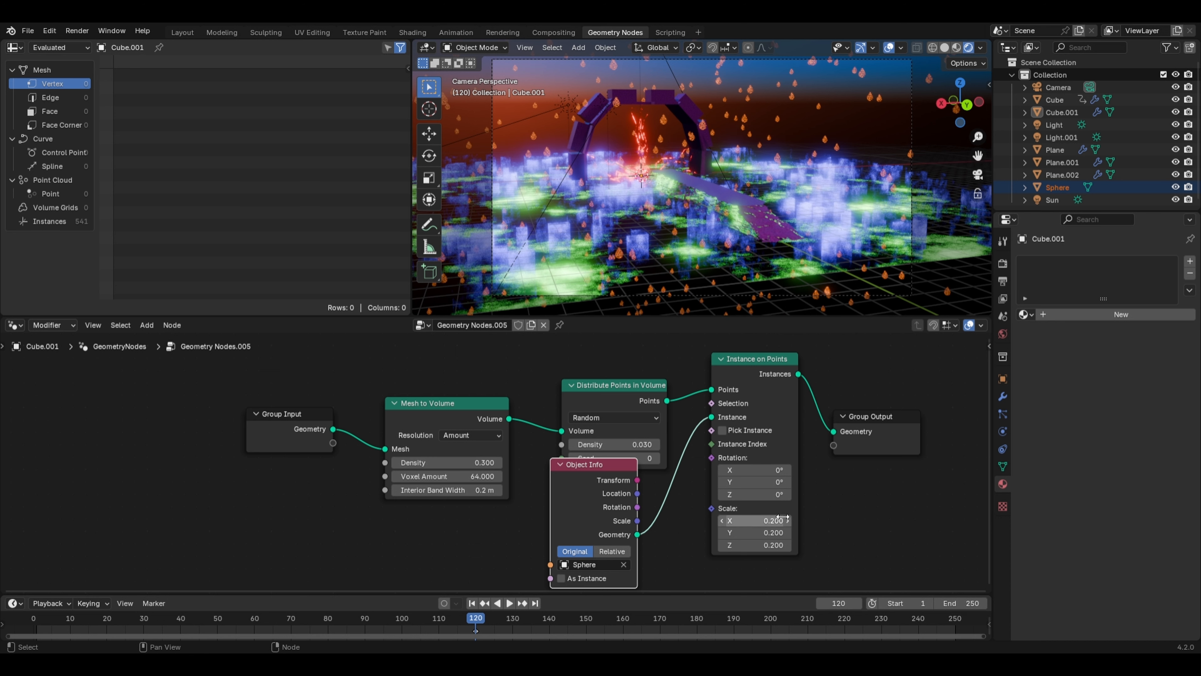
- Set the Instance on Points Scale to 0.35 on all axes and its Y Rotation to 30°
left_click_drag(773, 518, 766, 544)
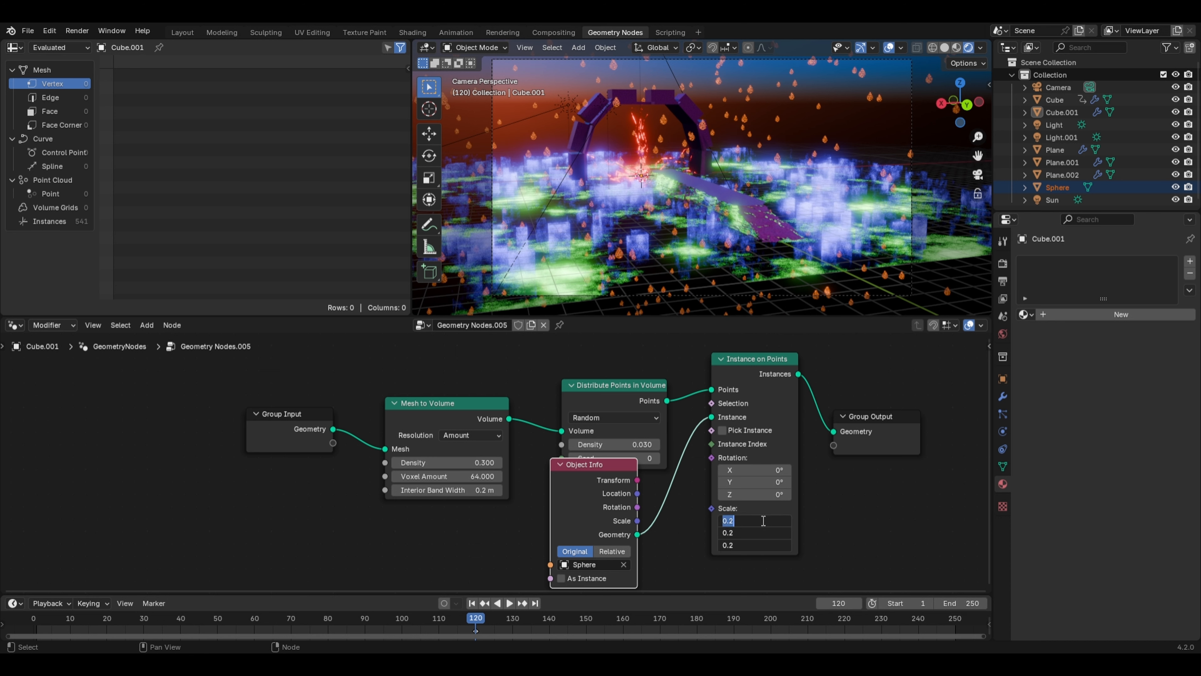
type(".35")
key("Return")
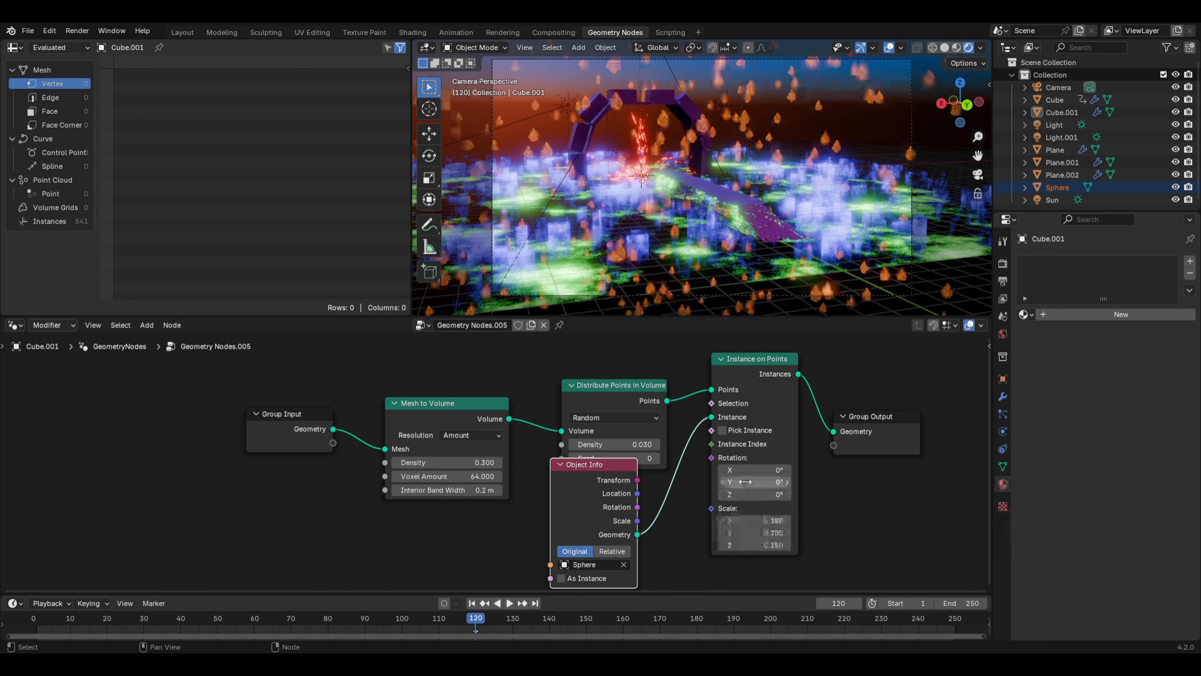
left_click_drag(745, 482, 870, 482)
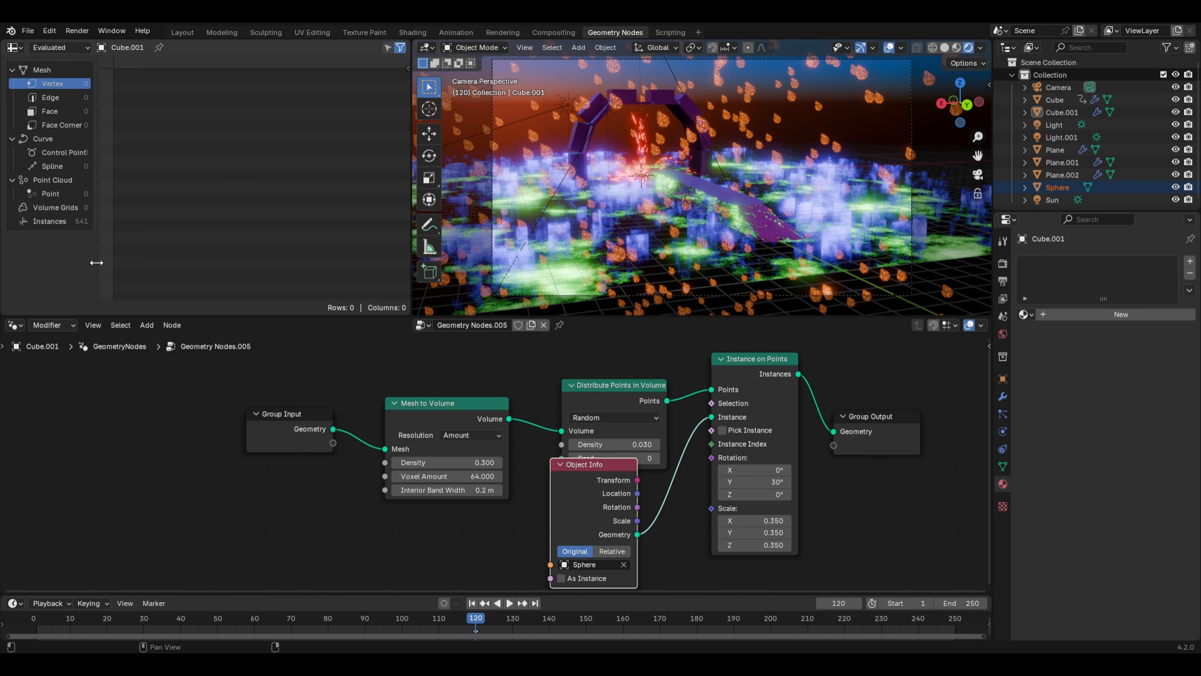
- Open the teardrop's material in the Shader Editor and move its Principled BSDF and Material Output nodes away from the Color Ramp
left_click(14, 325)
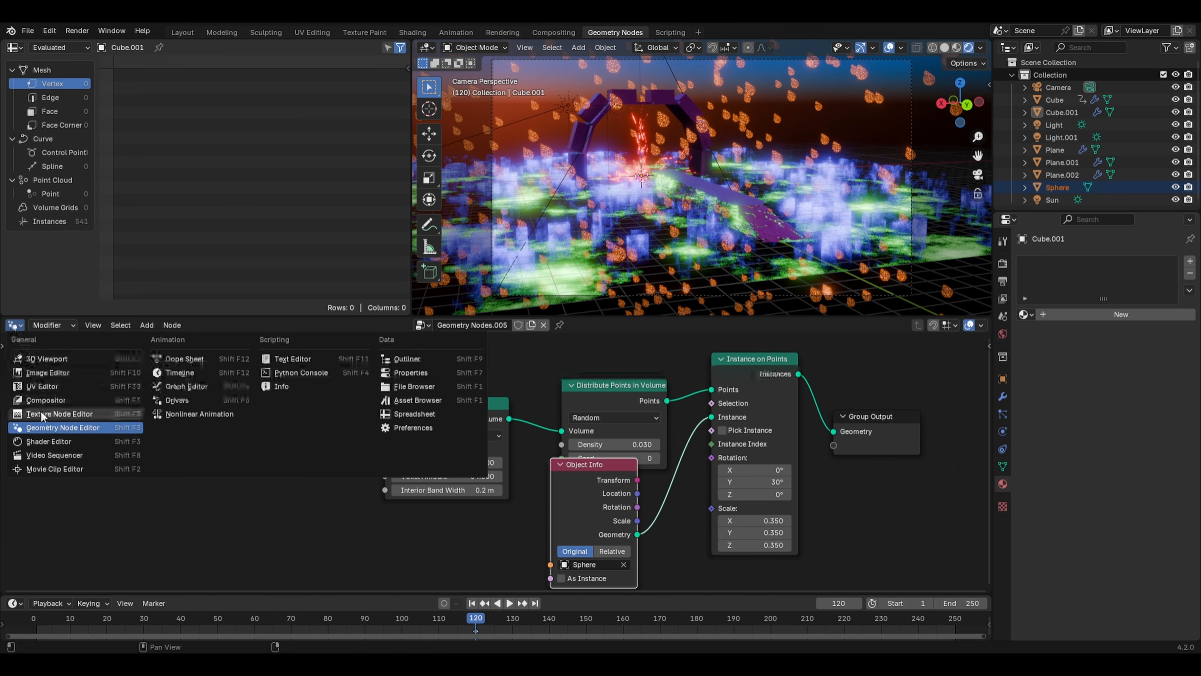
left_click(30, 439)
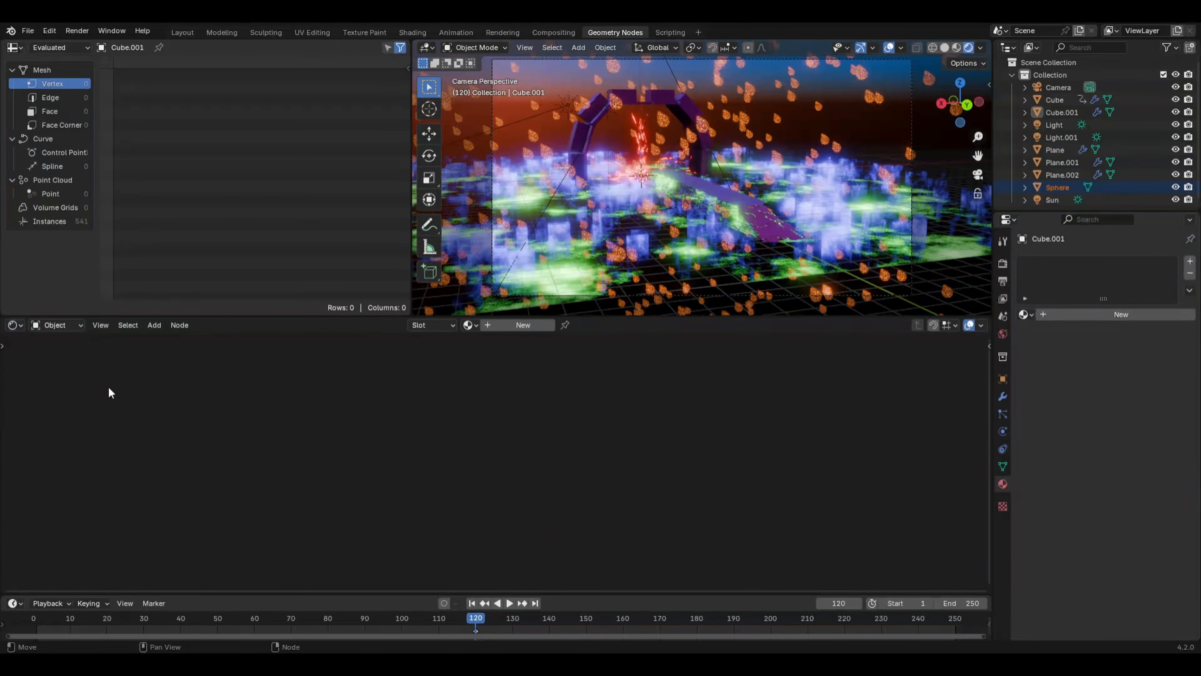
left_click(1053, 187)
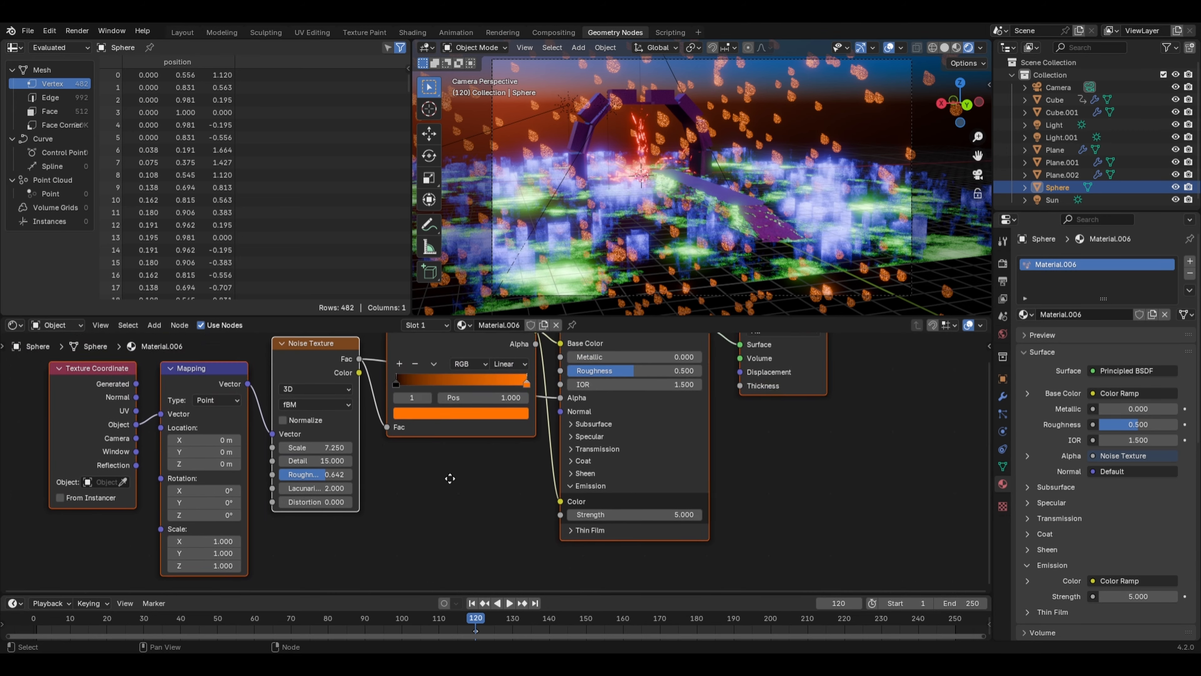
left_click_drag(873, 405, 610, 358)
key("g")
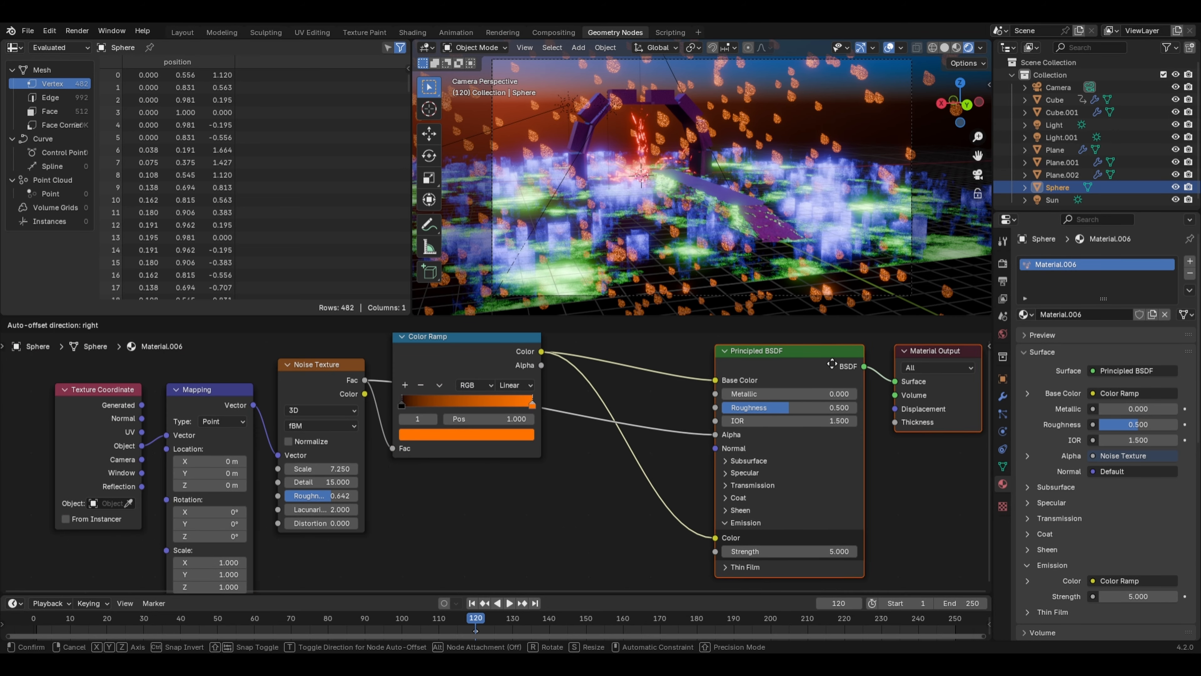
left_click(760, 374)
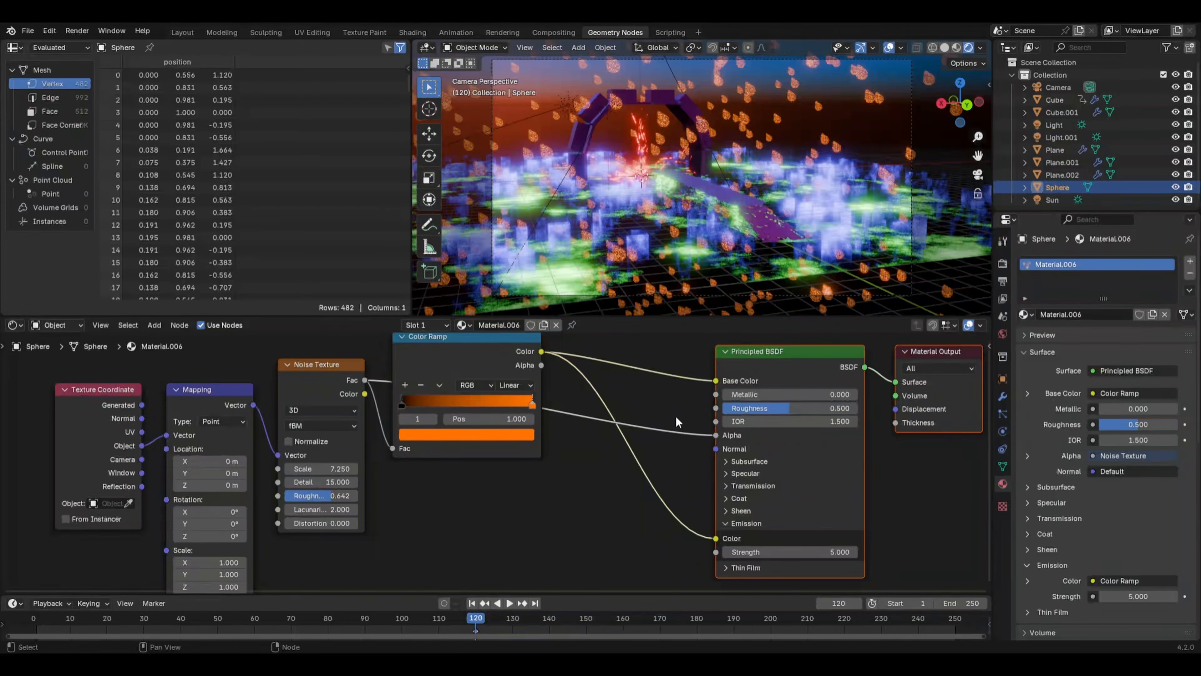
- Cut the Noise Texture link to the Principled BSDF's Alpha, and set the noise Scale to 15.85 and Roughness to 0.883
right_click_drag(674, 420, 658, 474, "ctrl")
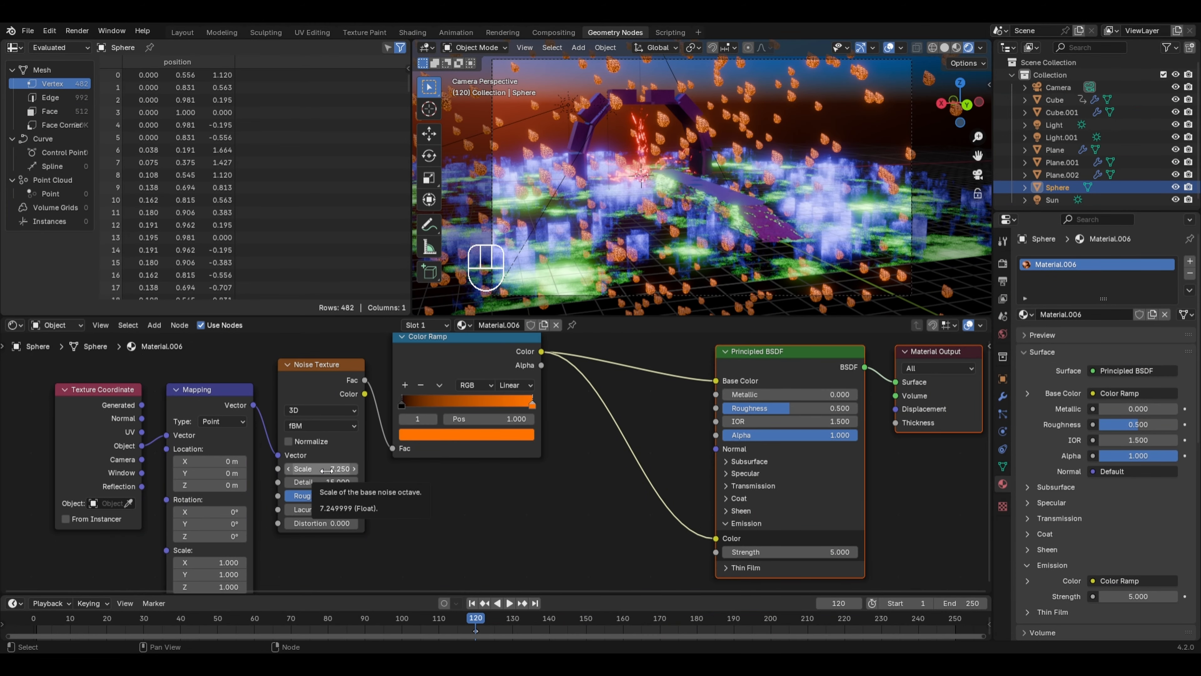
left_click_drag(330, 470, 378, 470)
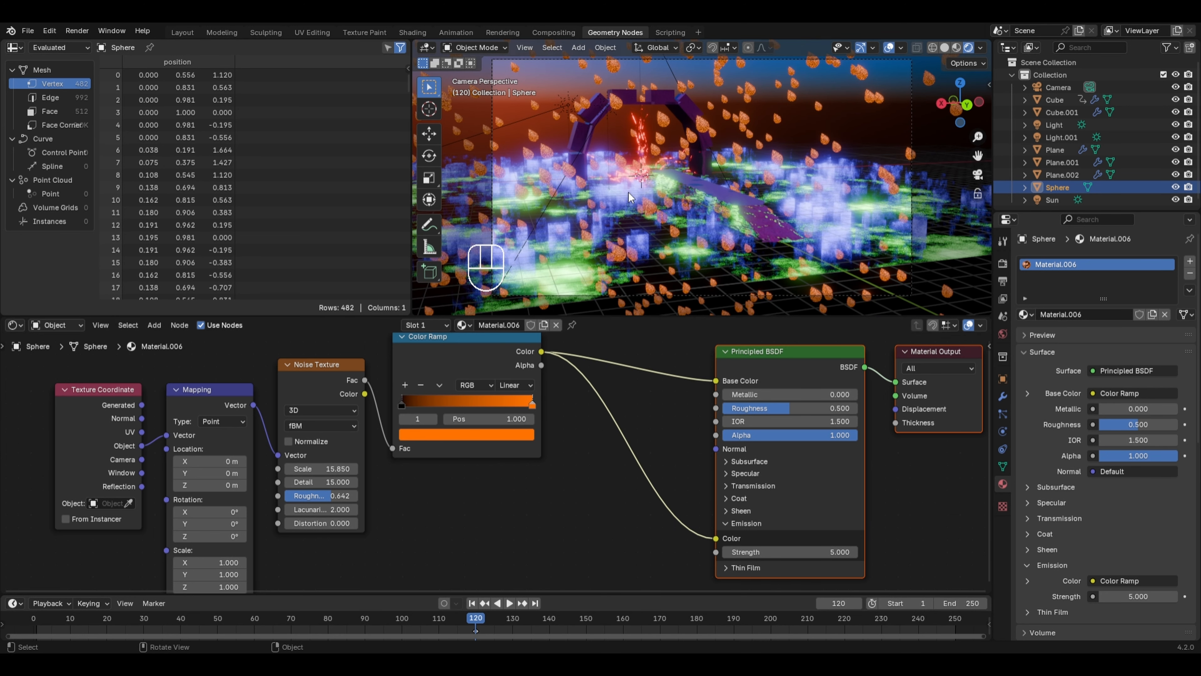
left_click_drag(341, 495, 369, 496)
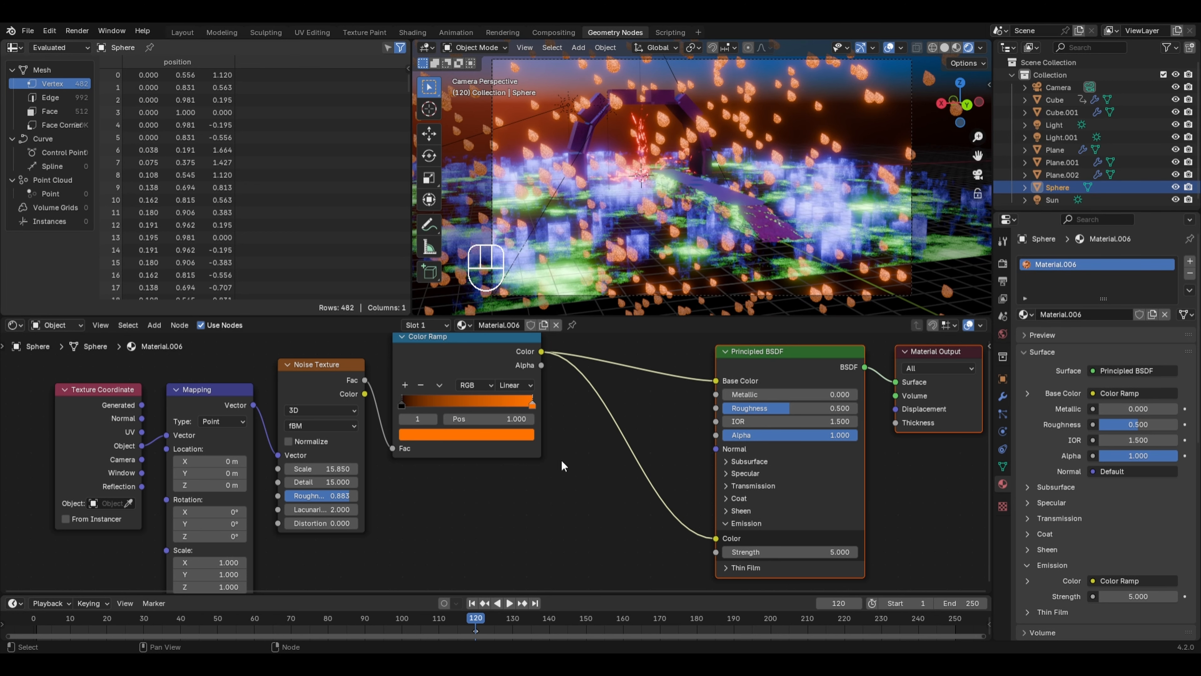
- In solid shading and top view, move the path plane about -4.05 m along Y toward the arch
left_click(943, 48)
middle_click_drag(678, 168, 742, 206)
left_click(741, 207)
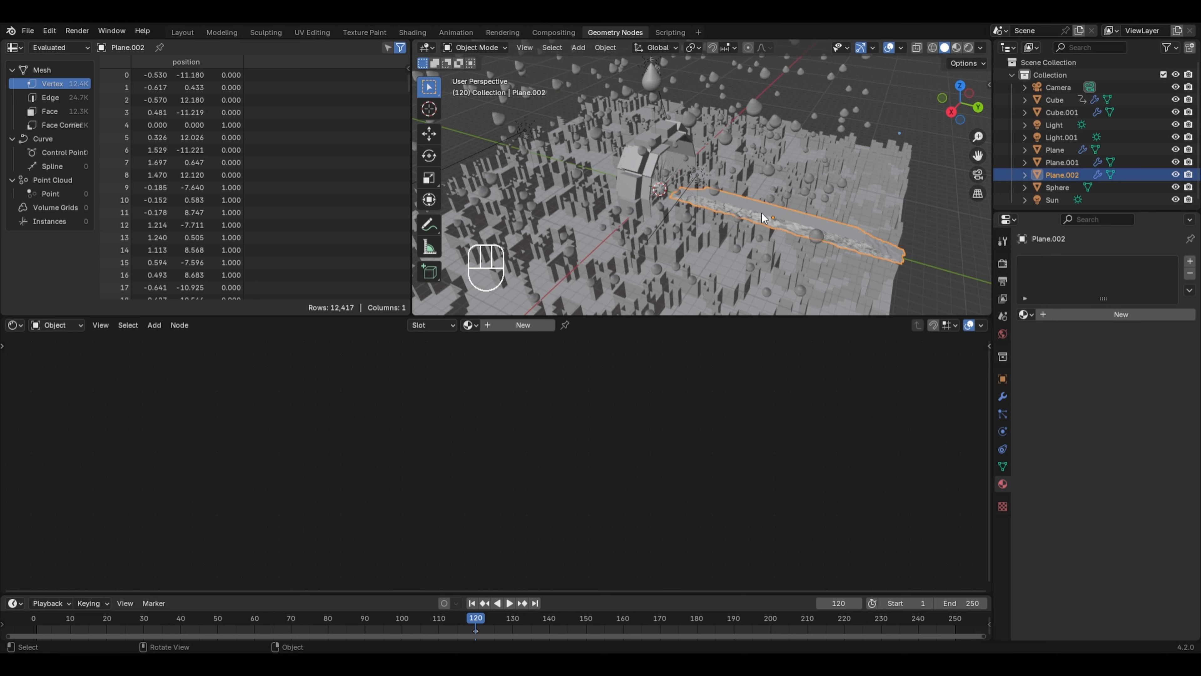
key("KP_7")
key("g")
key("y")
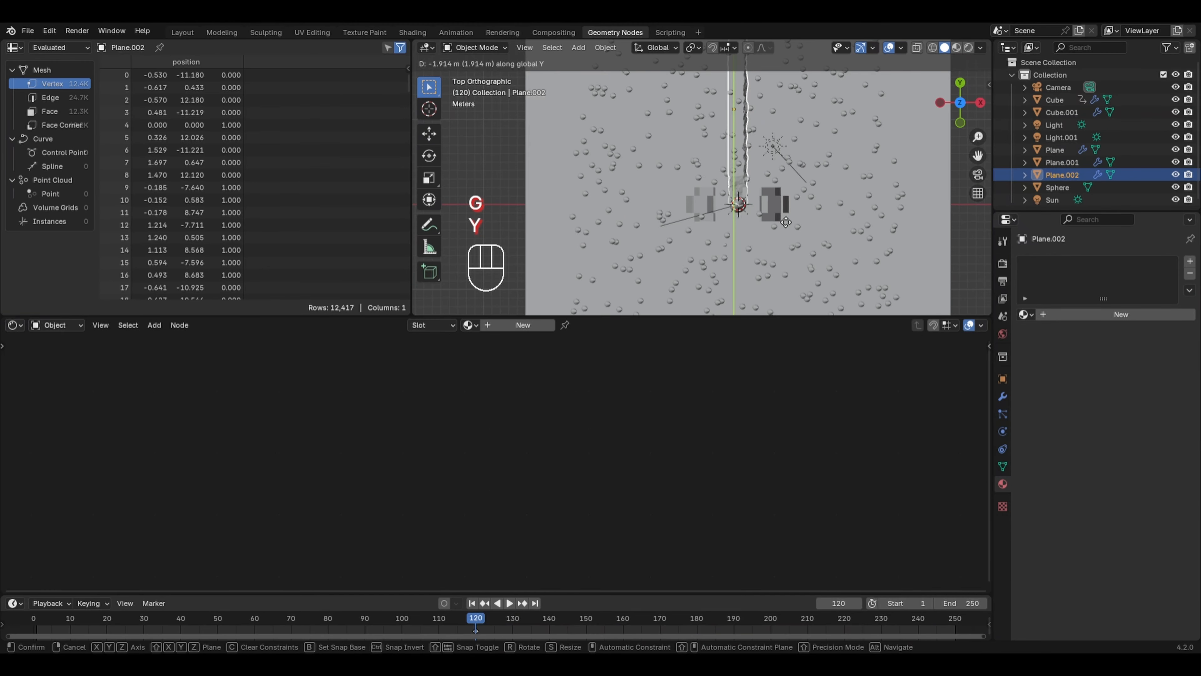
left_click(783, 240)
- In the right side view, lower the path plane slightly along Z into the terrain
key("KP_3")
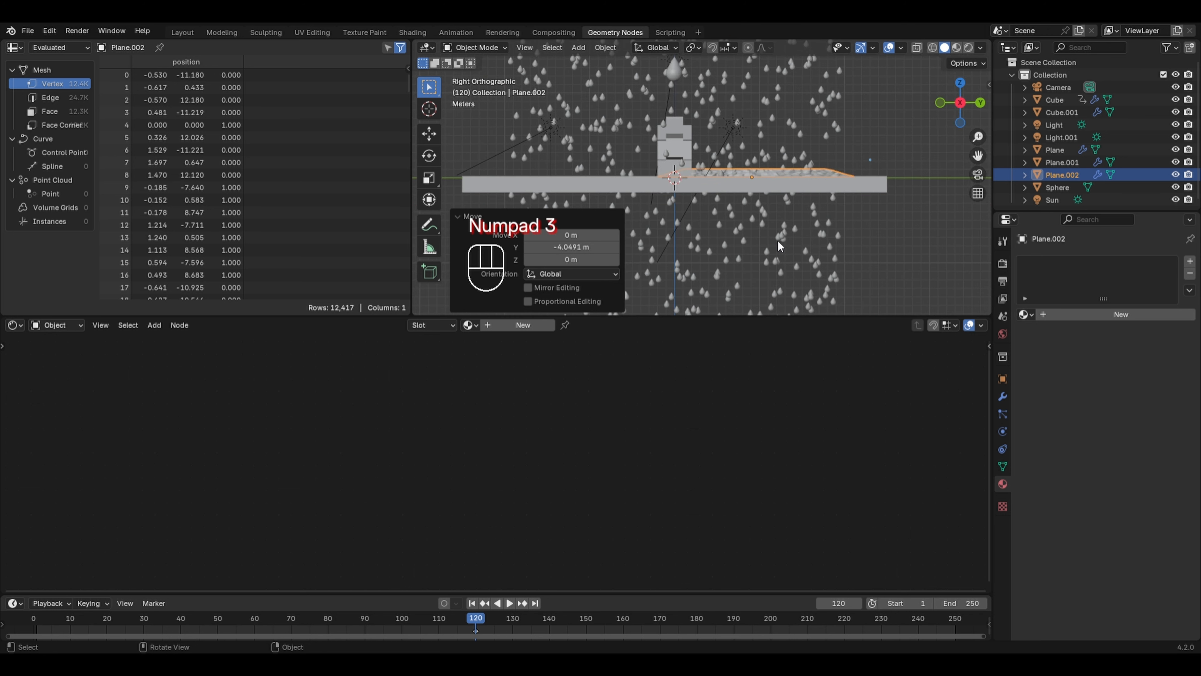
scroll(779, 196, "up", 5)
key("g")
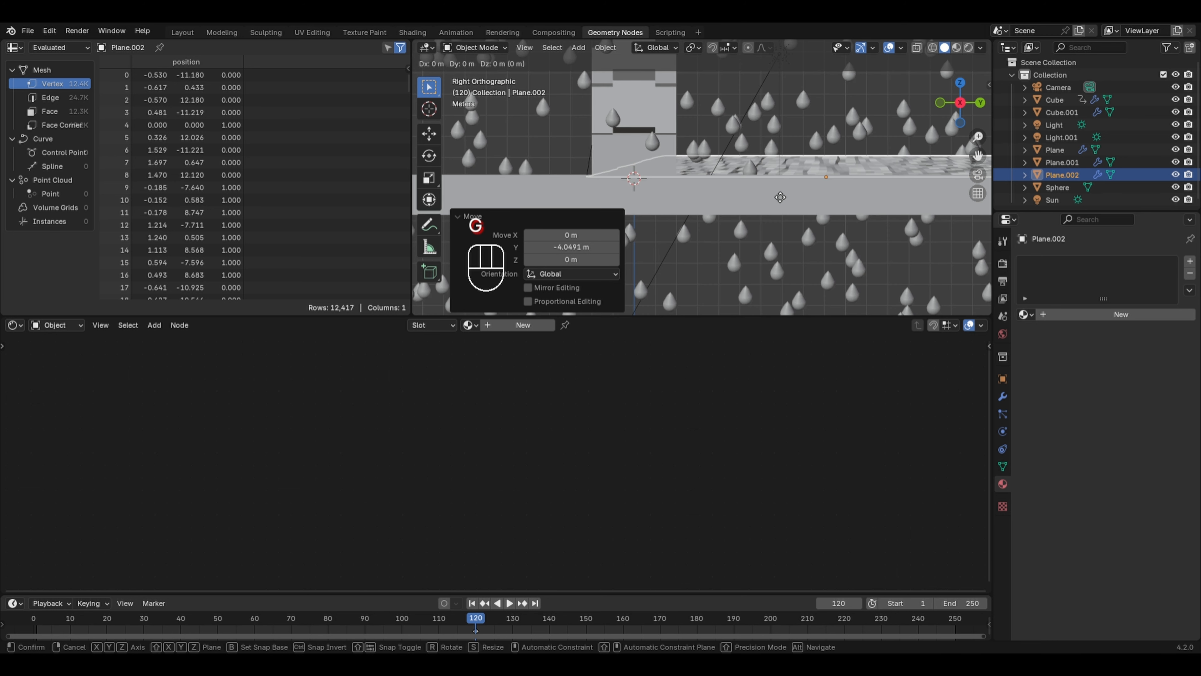
key("z")
left_click(792, 221)
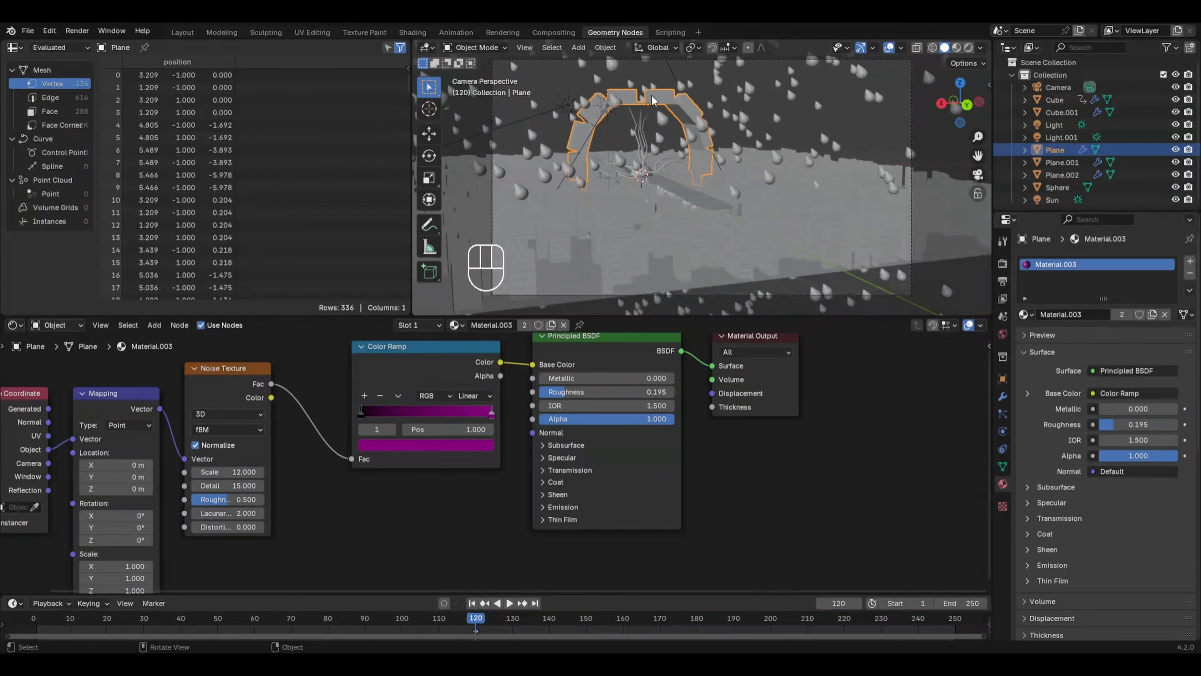
- Raise the arch and the branching tendrils together about 0.88 m along Z, and return the viewport to rendered shading
left_click(638, 153, "shift")
key("g")
key("z")
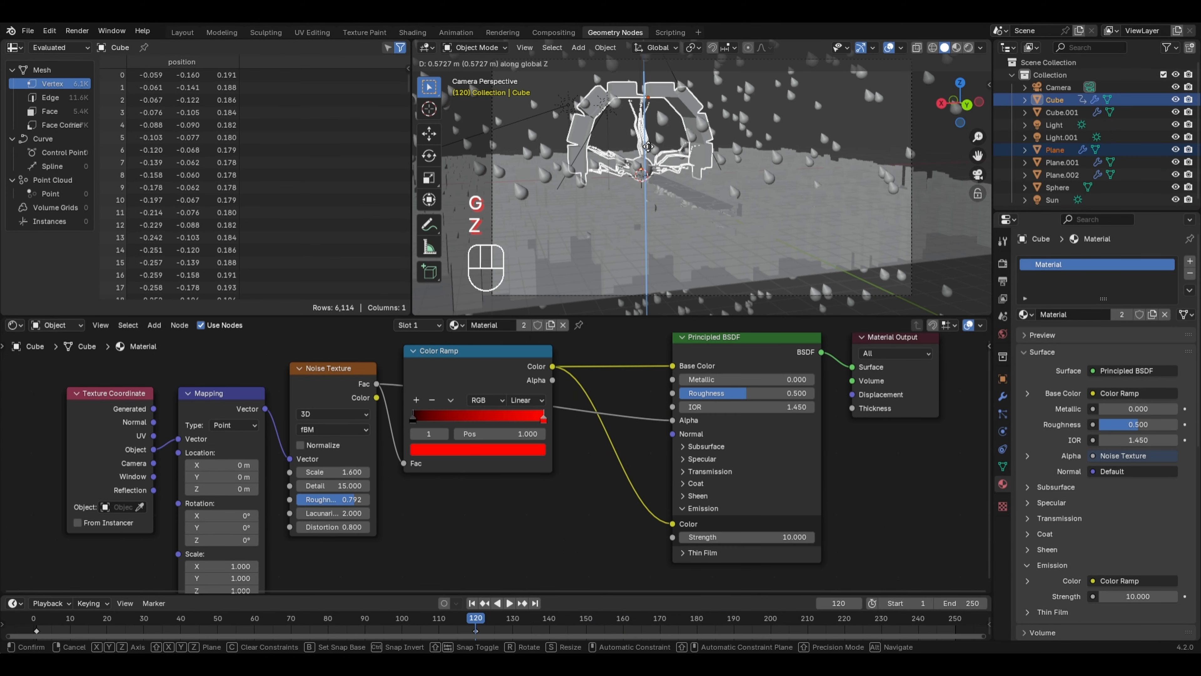
left_click(657, 144)
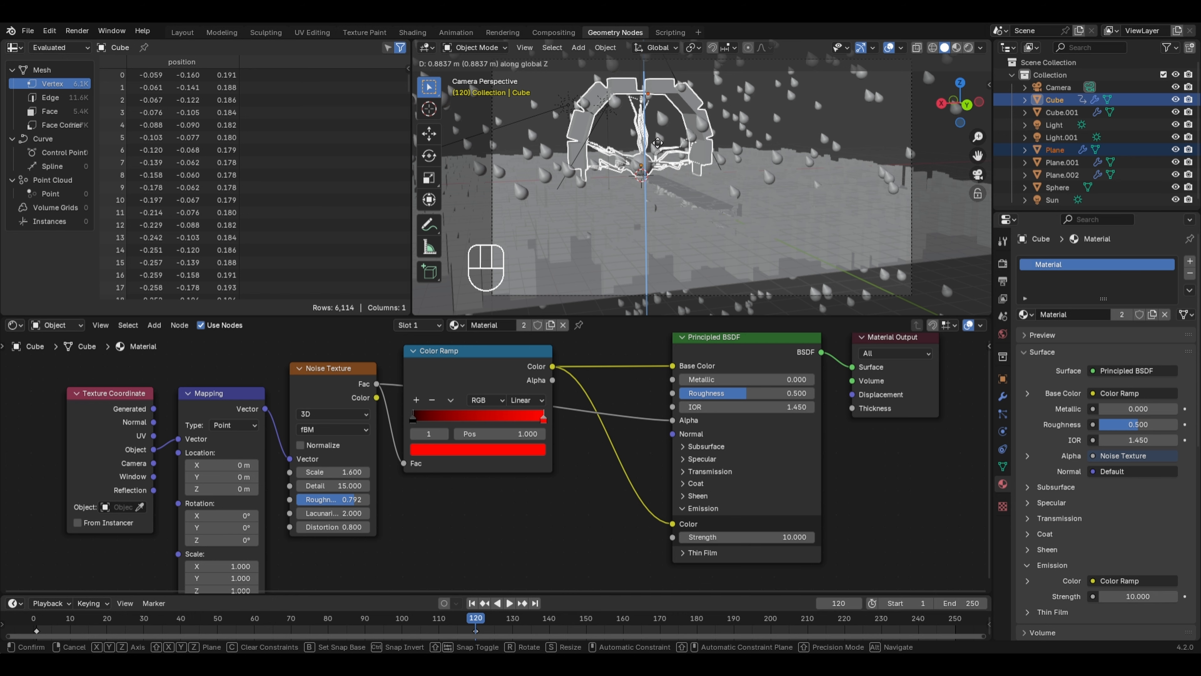
left_click(969, 47)
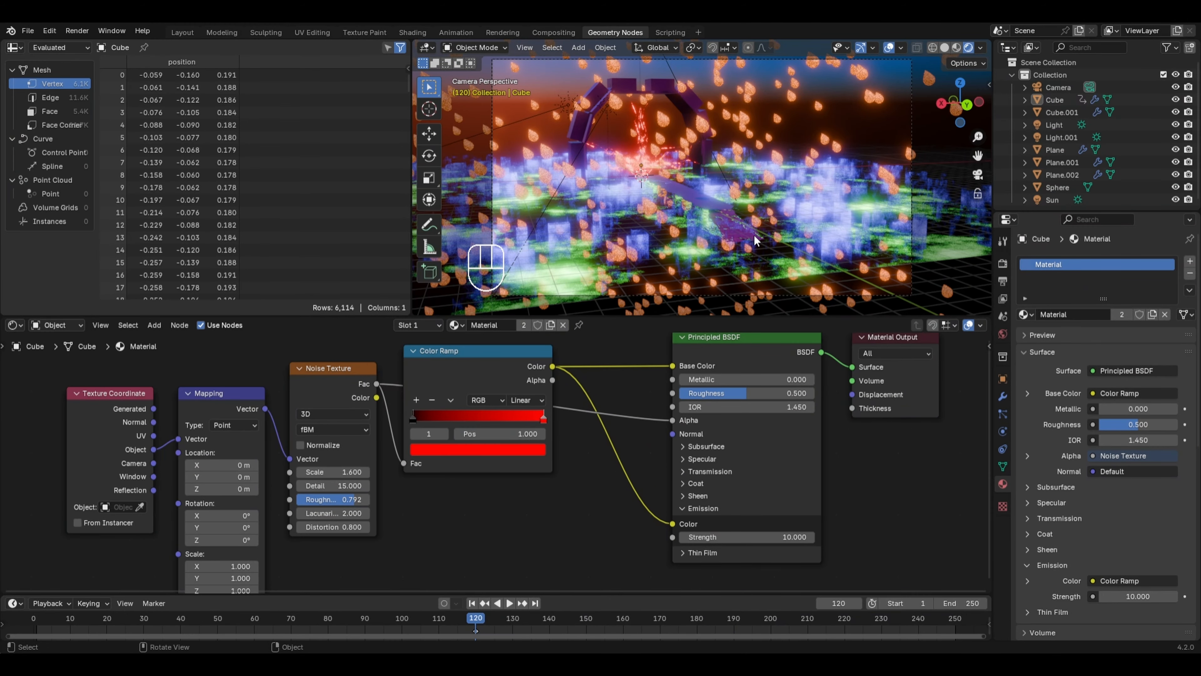
- Cut the Noise Texture link to the Principled BSDF's Alpha in the red tendrils' material
left_click(643, 166)
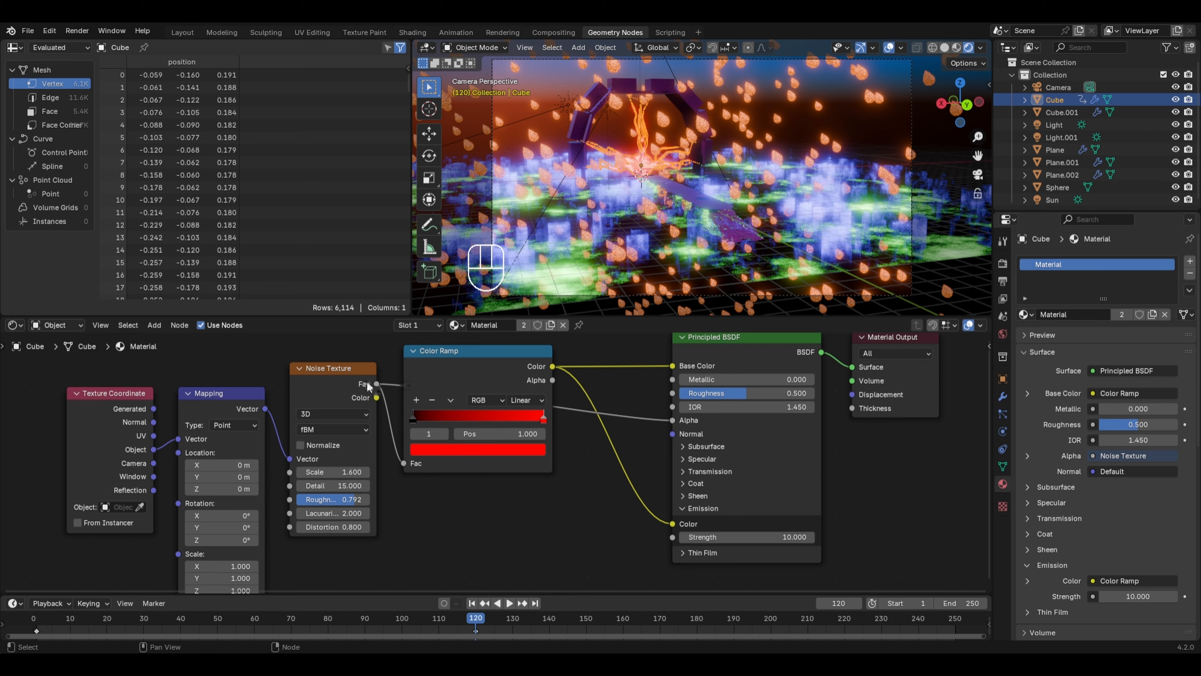
right_click_drag(645, 391, 651, 433, "ctrl")
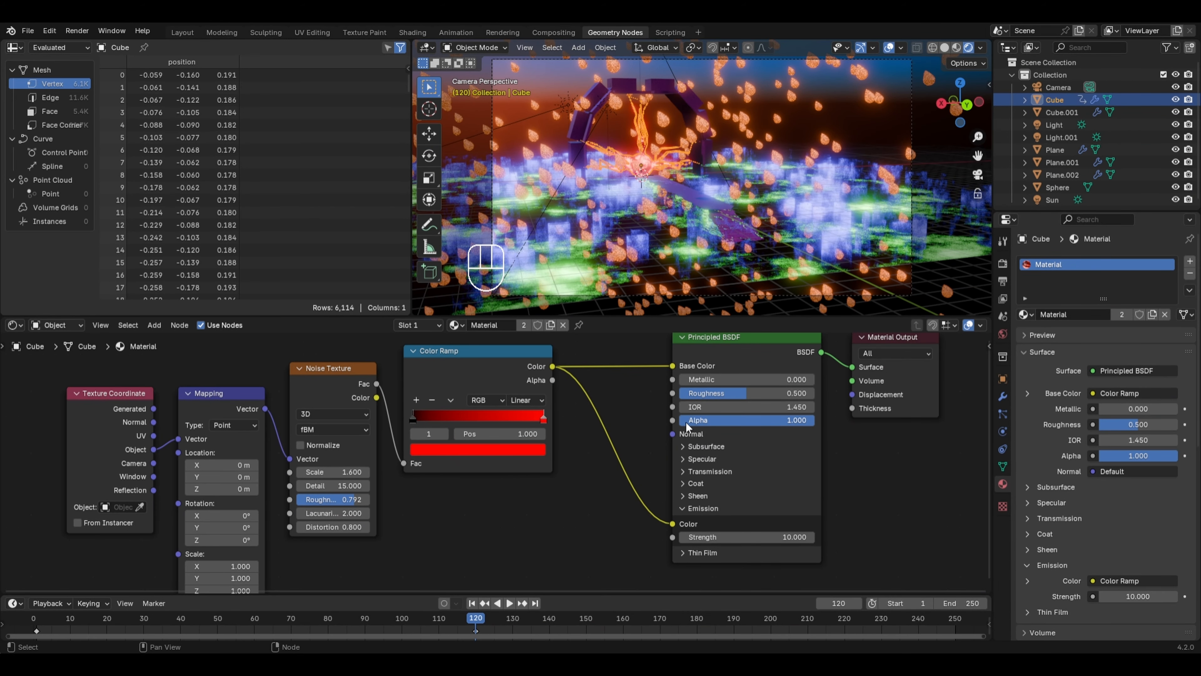
left_click(644, 142)
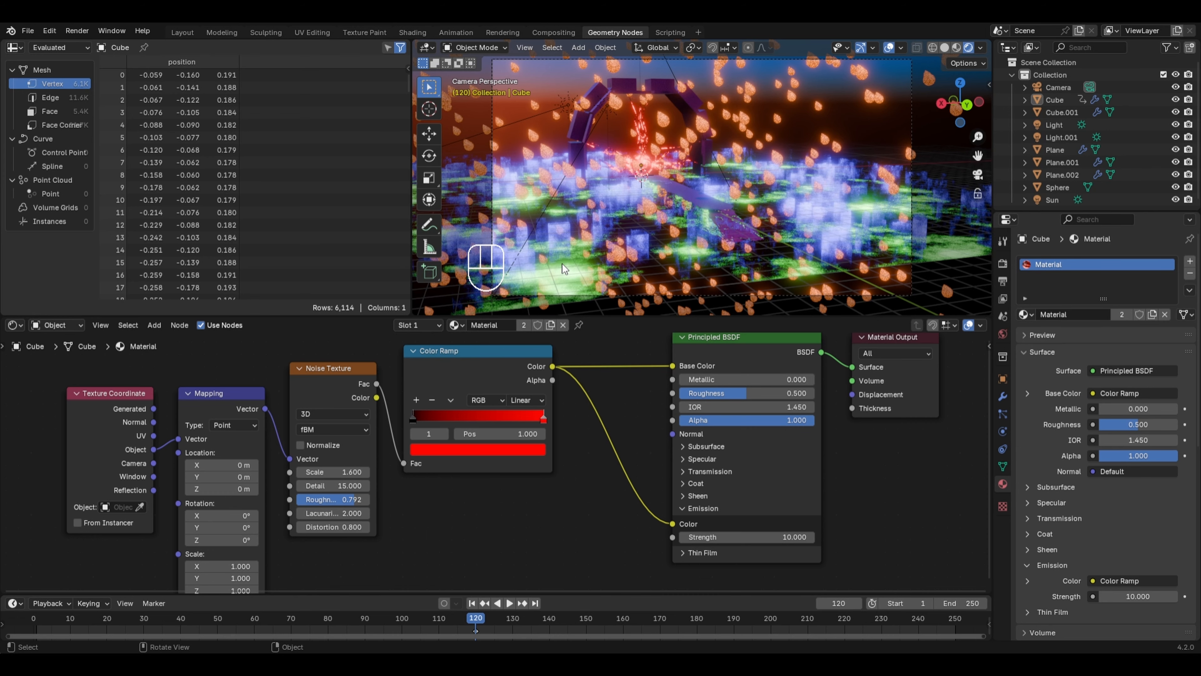
- Change the green end stop of the terrain material's Color Ramp to red
left_click(562, 264)
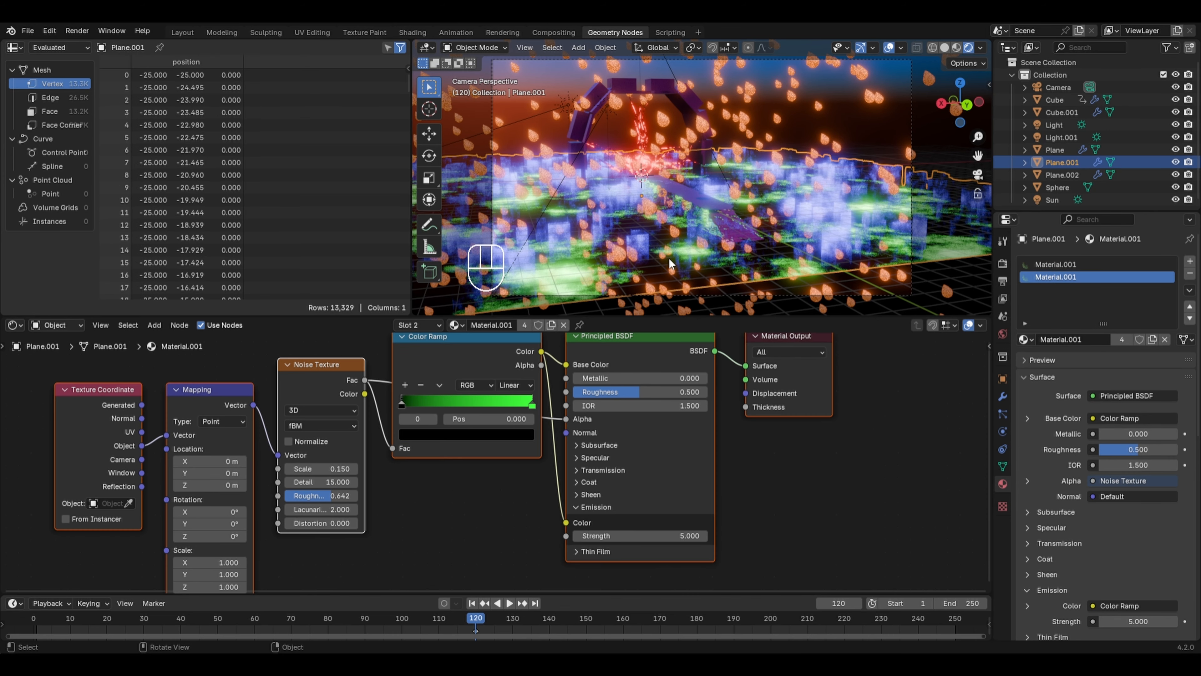
left_click(533, 403)
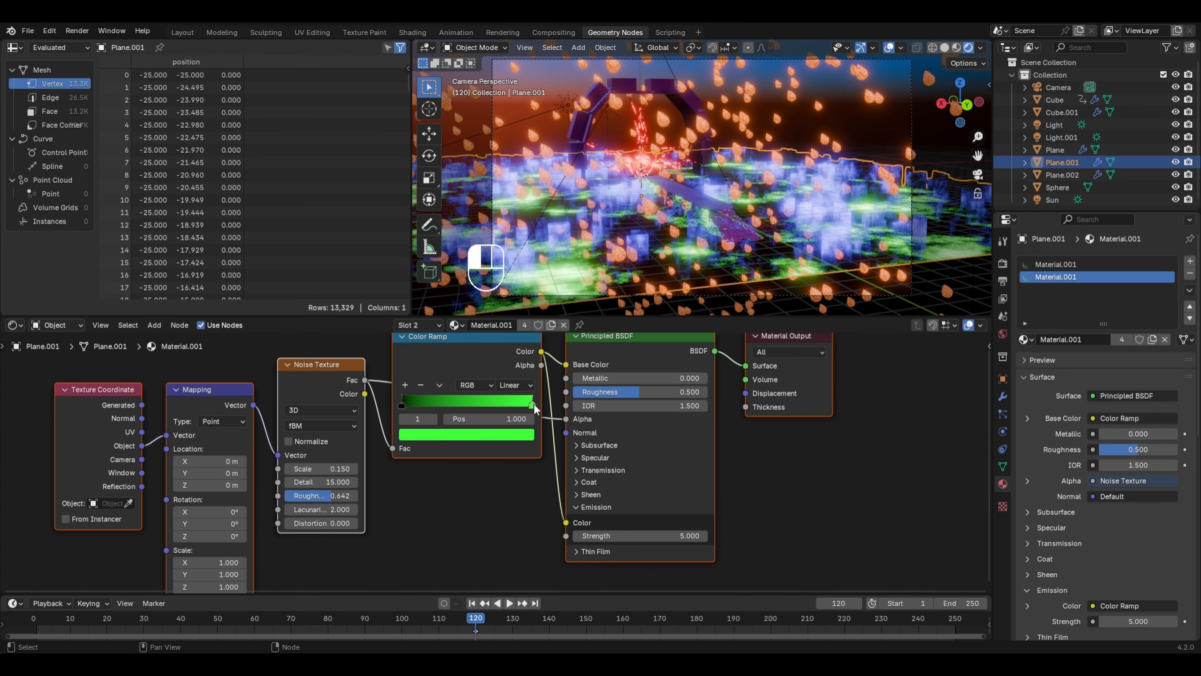
left_click(494, 435)
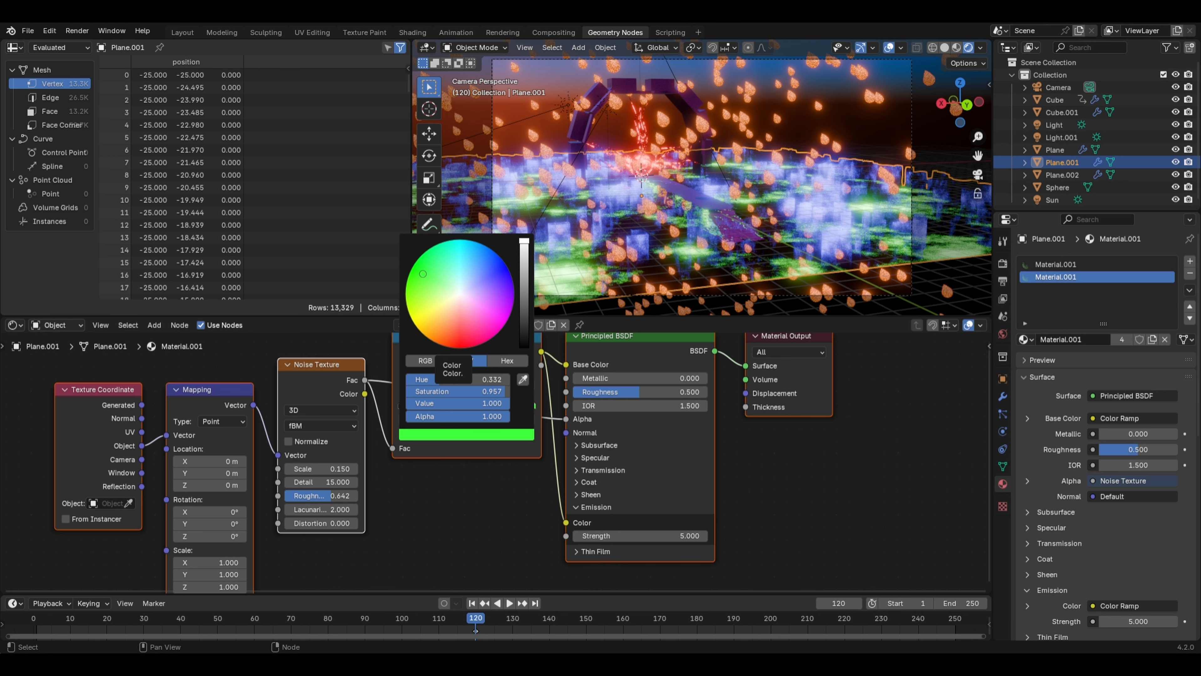
left_click(464, 347)
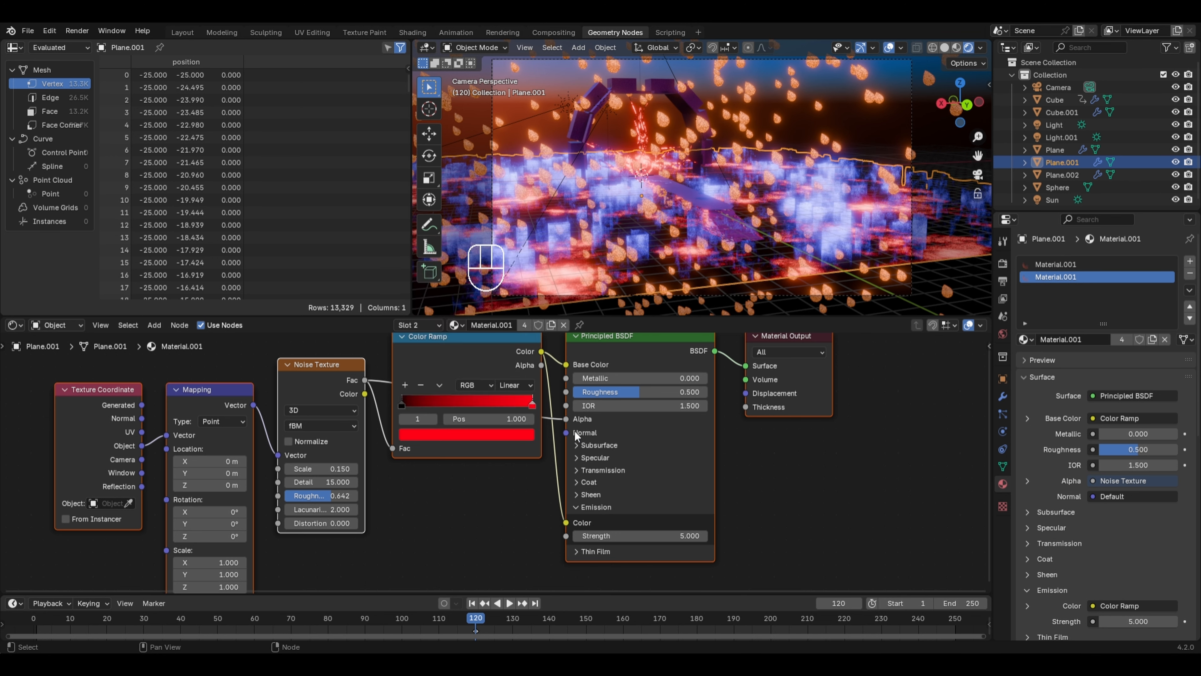
- Switch the node area to the Geometry Node Editor and bring the terrain's nodes into view
left_click(14, 324)
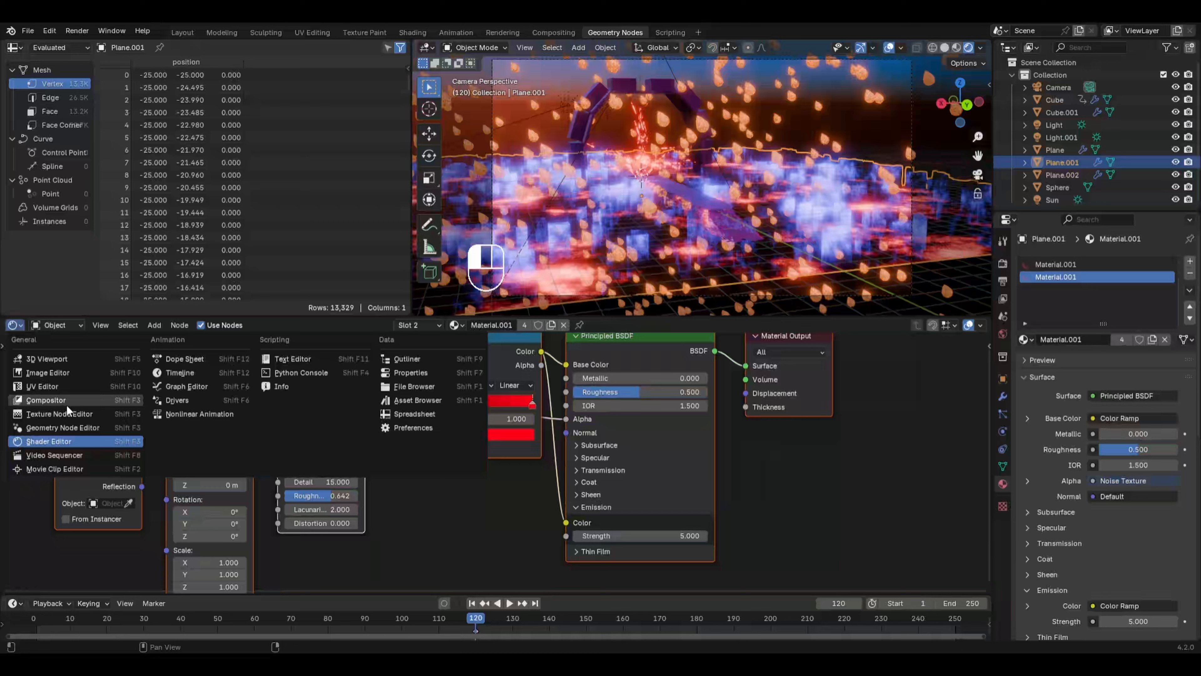
left_click(67, 428)
middle_click_drag(332, 468, 282, 355)
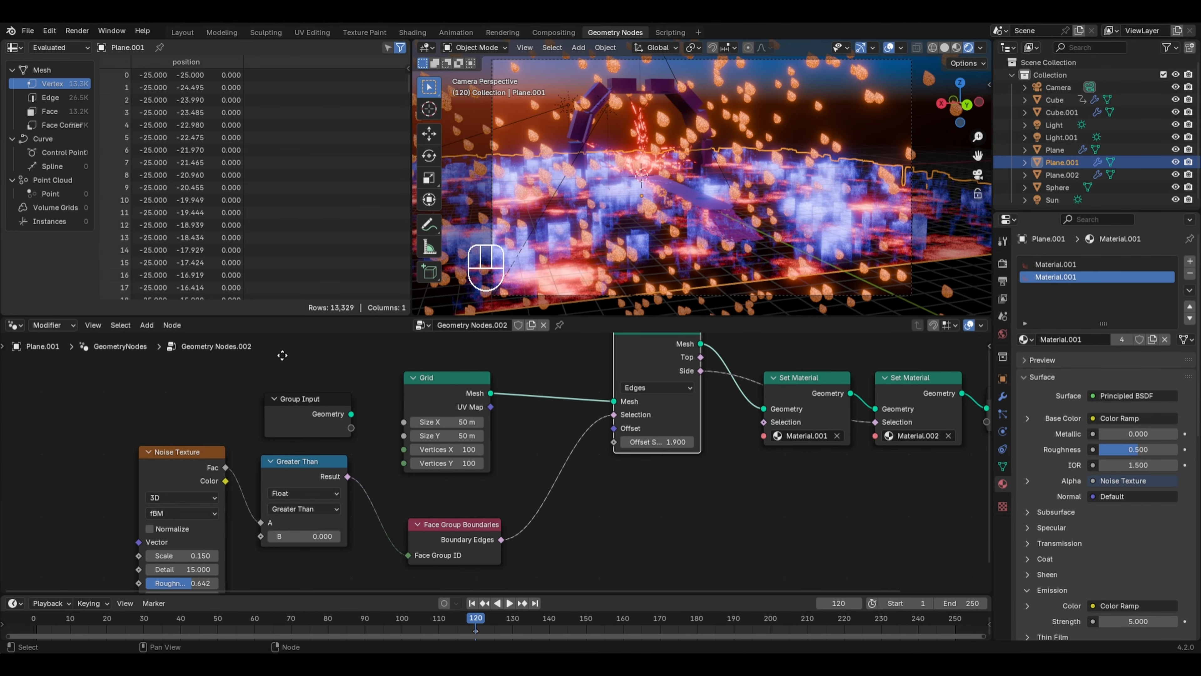
- Select the tendrils in solid shading and scrub the timeline from its start to frame 120 to review their animation
left_click(944, 47)
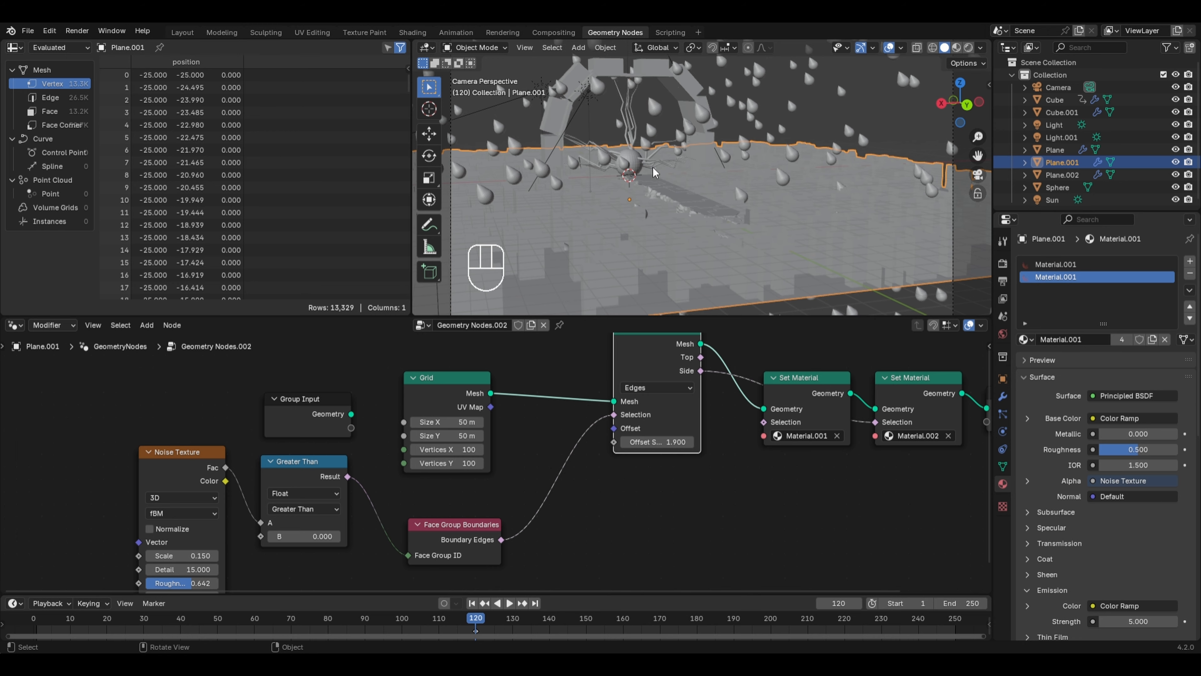
left_click(636, 163)
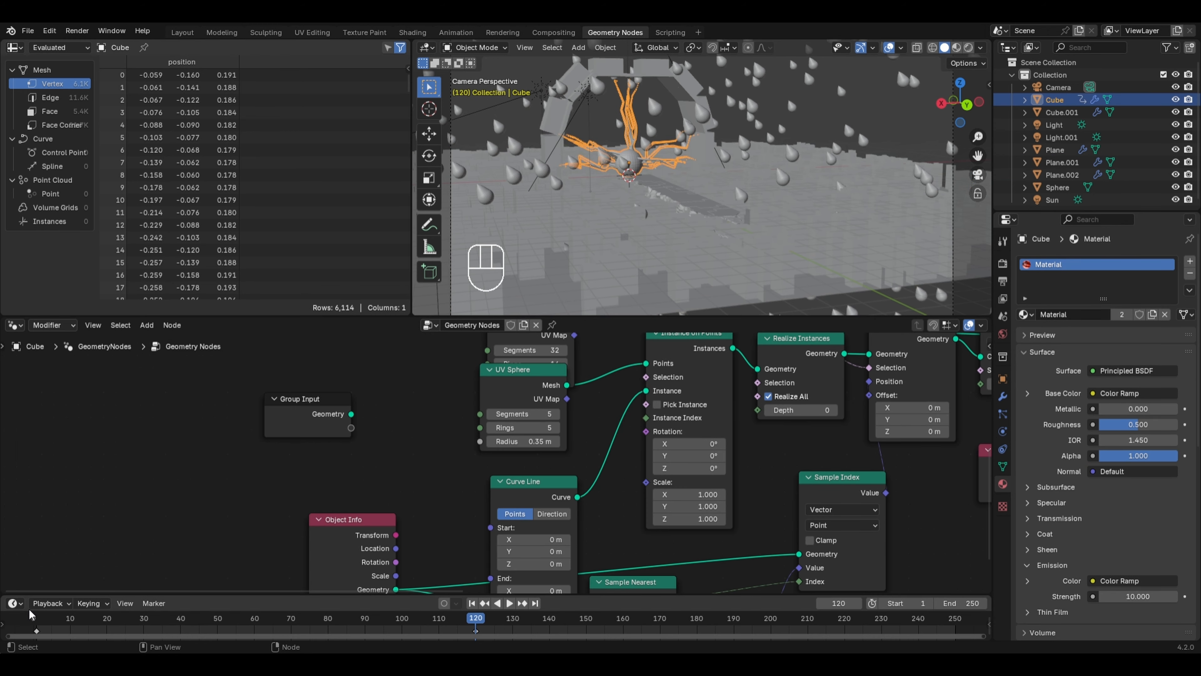
left_click_drag(30, 614, 475, 619)
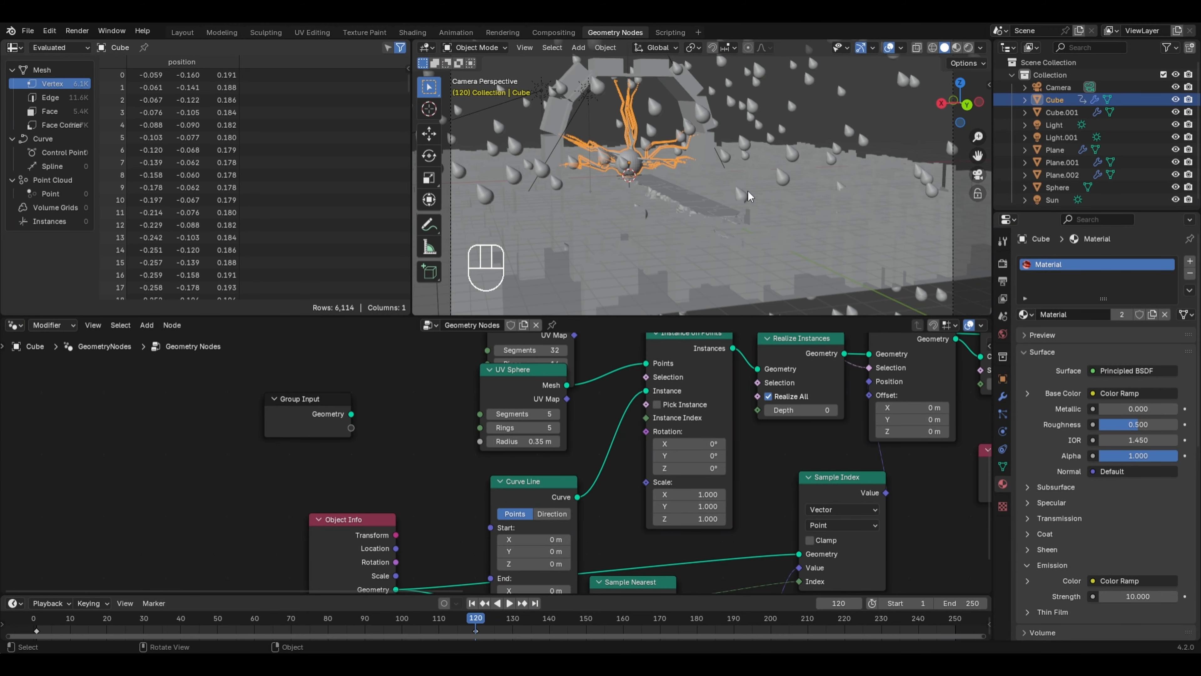